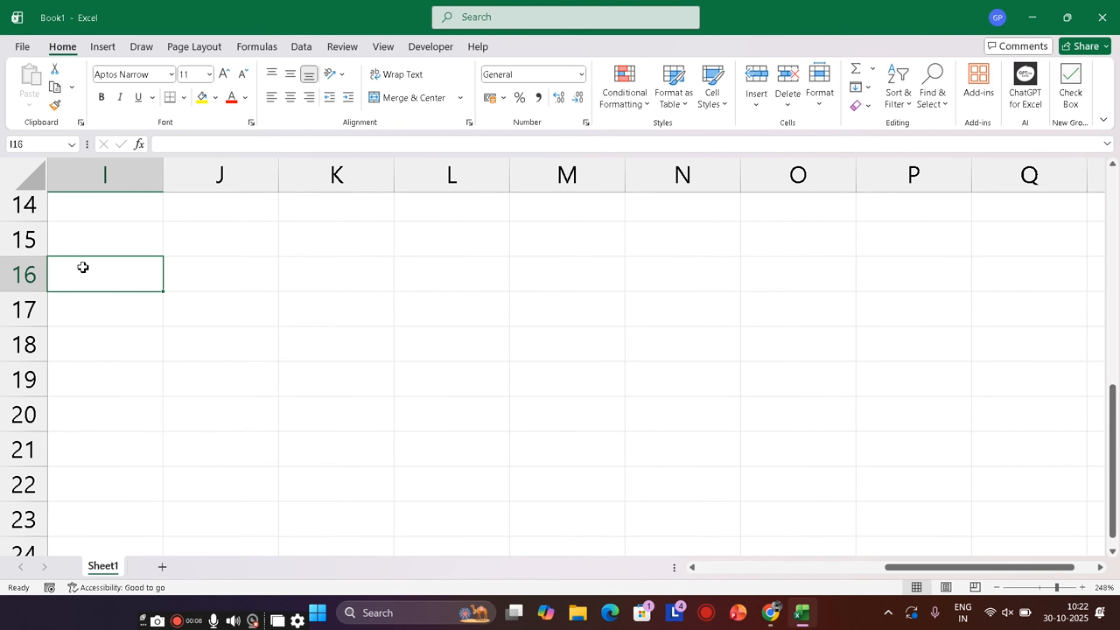
# - Return the active cell from I16 to cell A1 at the start of the sheet
pyautogui.press('Up')
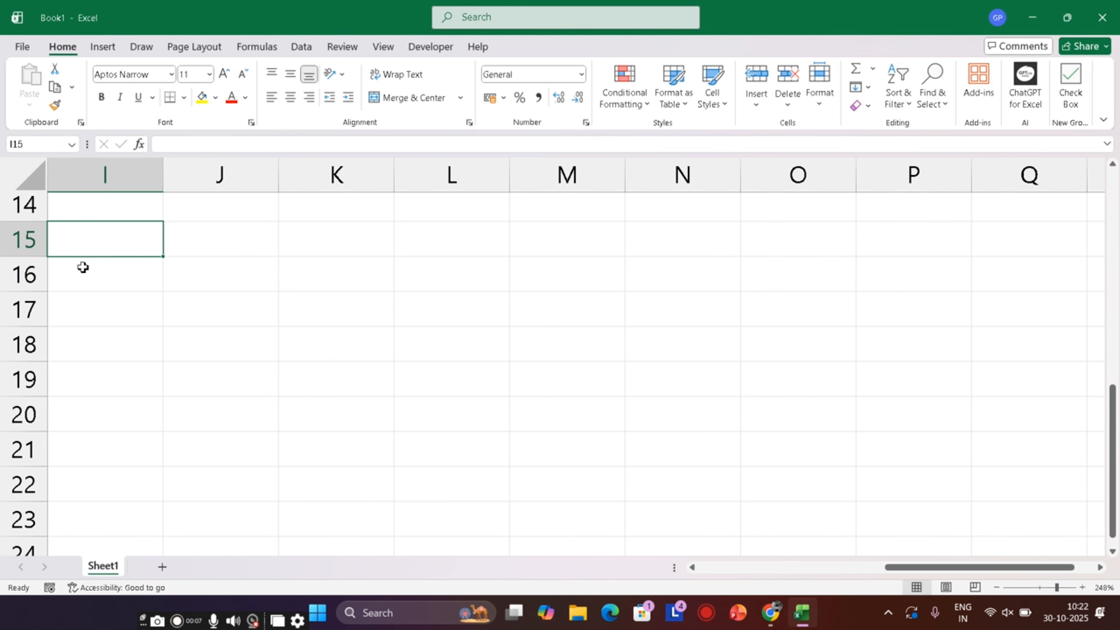
pyautogui.press('Up')
pyautogui.press('Up')
pyautogui.press('Up')
pyautogui.press('Up')
pyautogui.press('Up')
pyautogui.press('Up')
pyautogui.press('Up')
pyautogui.press('Up')
pyautogui.press('Up')
pyautogui.press('Up')
pyautogui.press('Up')
pyautogui.press('Up')
pyautogui.press('Up')
pyautogui.press('Up')
pyautogui.press('Left')
pyautogui.press('Left')
pyautogui.press('Left')
pyautogui.press('Left')
pyautogui.press('Left')
pyautogui.press('Left')
pyautogui.press('Left')
pyautogui.press('Left')
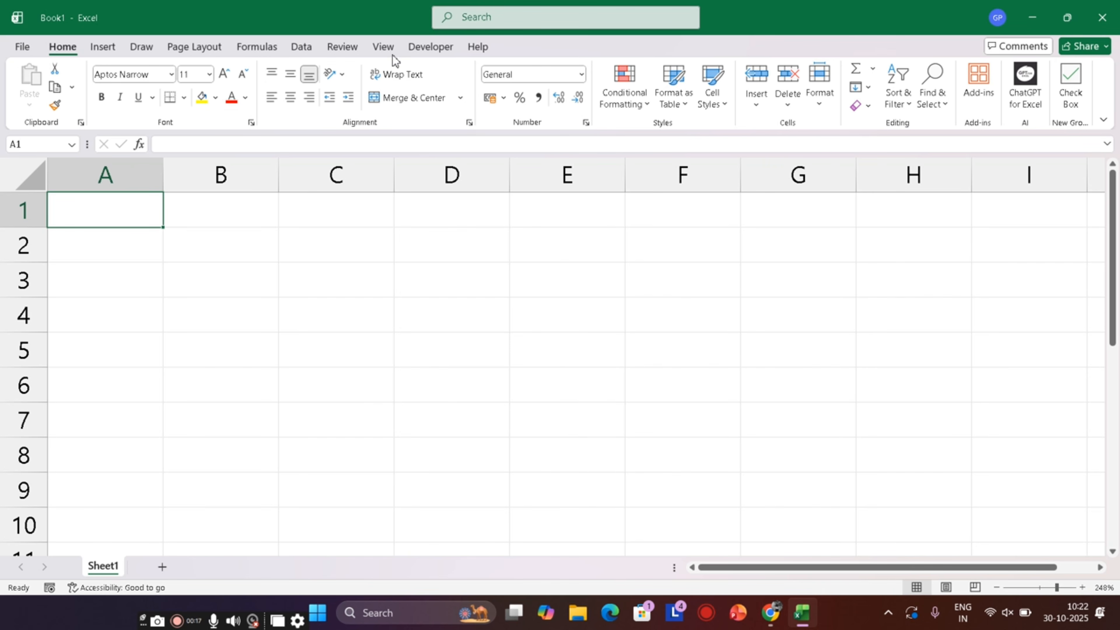
# - Set the worksheet's zoom magnification to the preset 75%
pyautogui.click(381, 47)
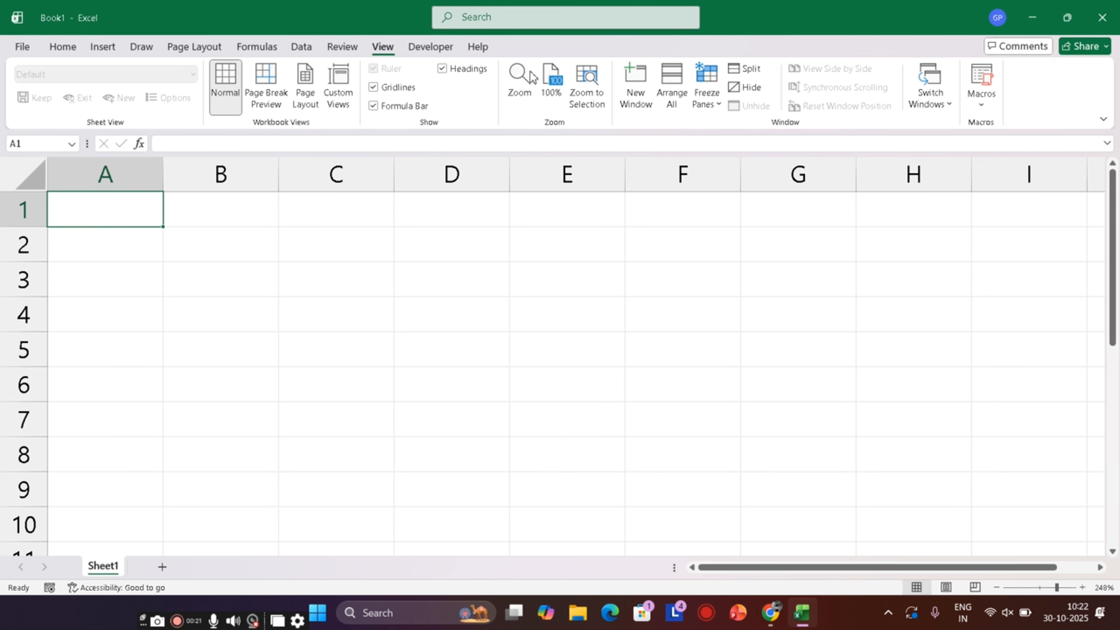
pyautogui.click(520, 84)
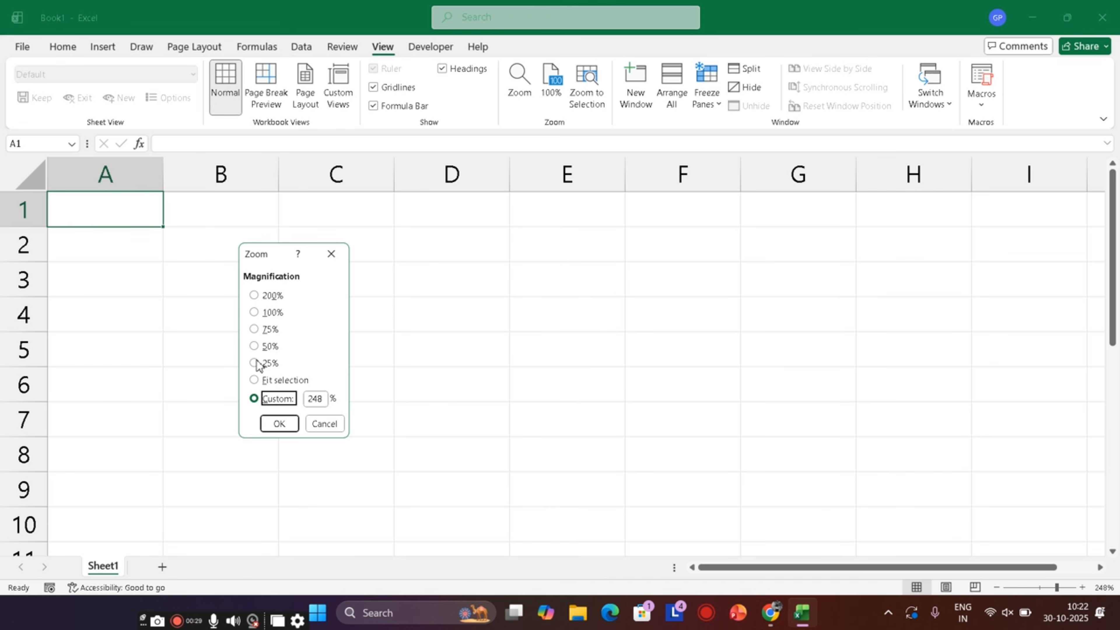
pyautogui.click(255, 329)
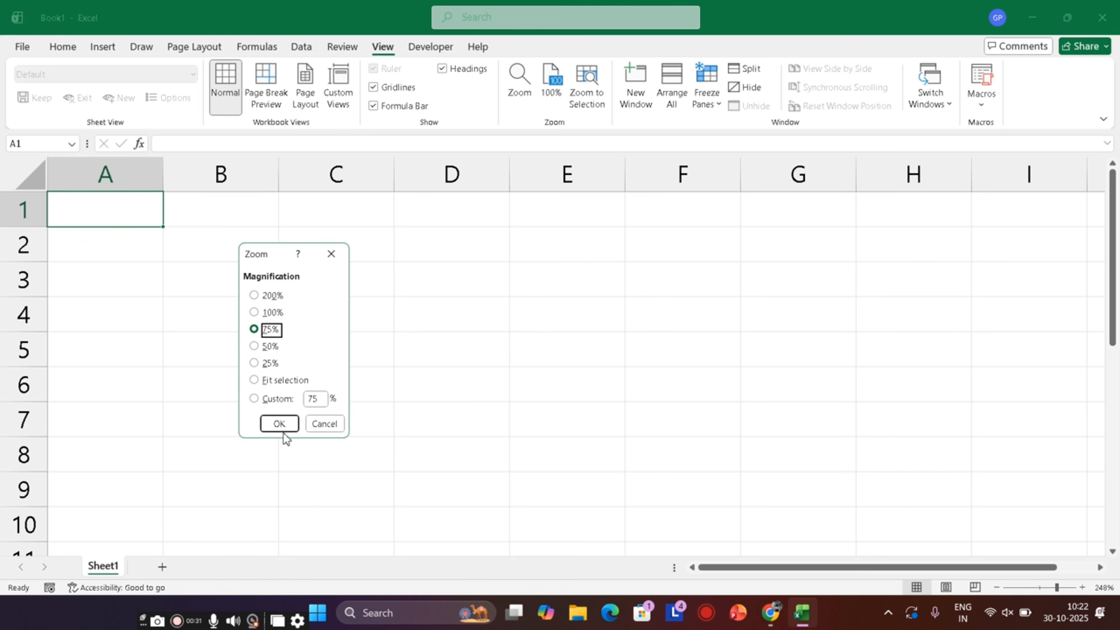
pyautogui.click(275, 423)
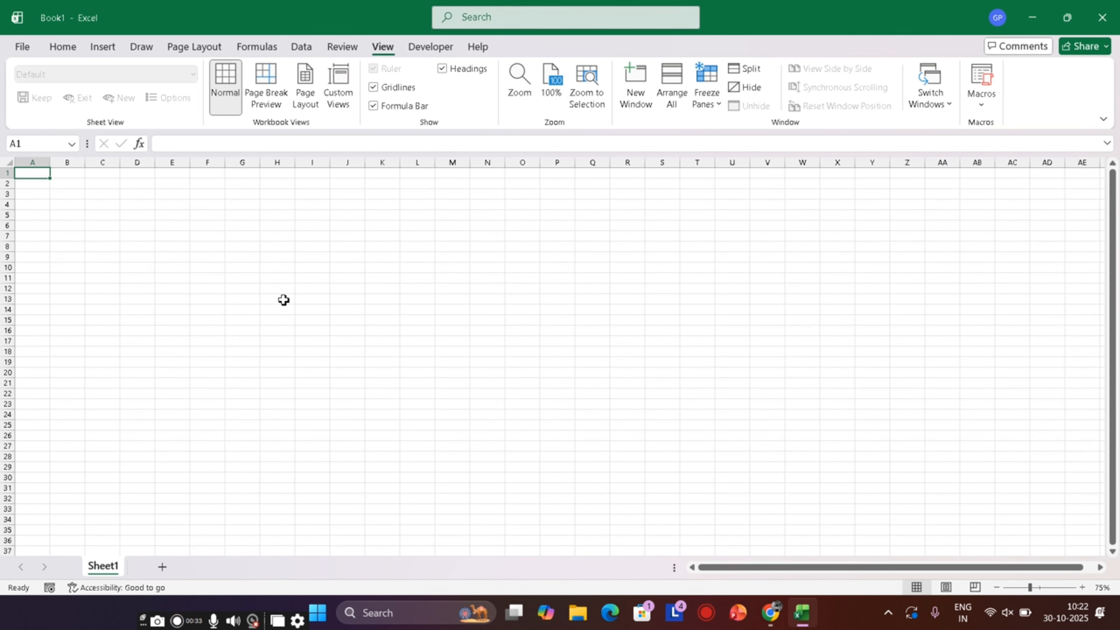
# - Change the worksheet's zoom magnification to the preset 200%
pyautogui.click(520, 81)
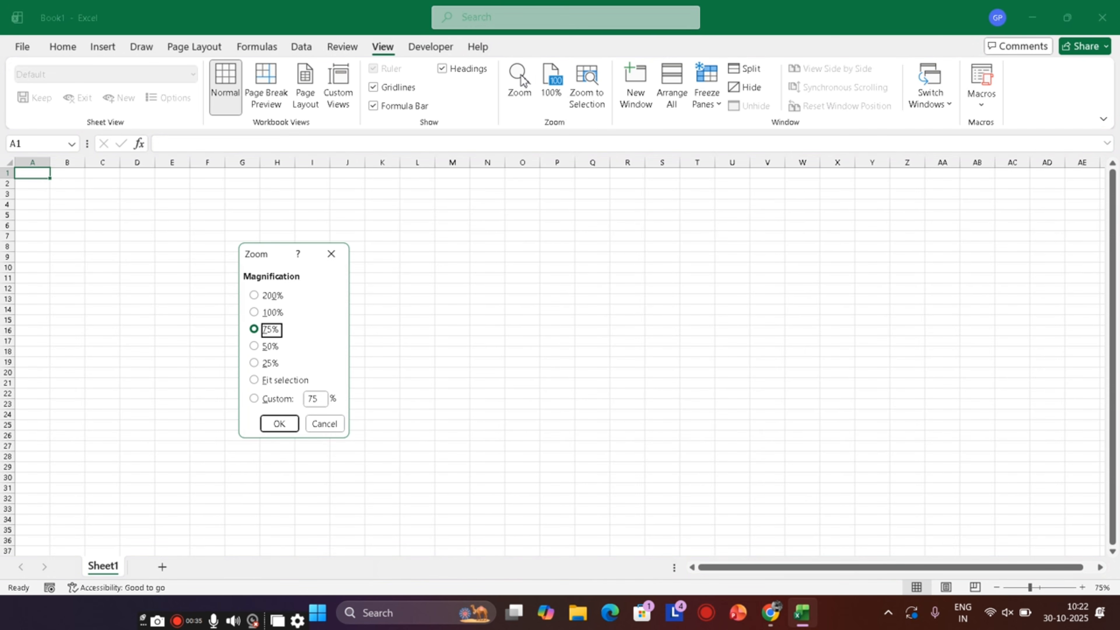
pyautogui.click(254, 296)
pyautogui.click(280, 422)
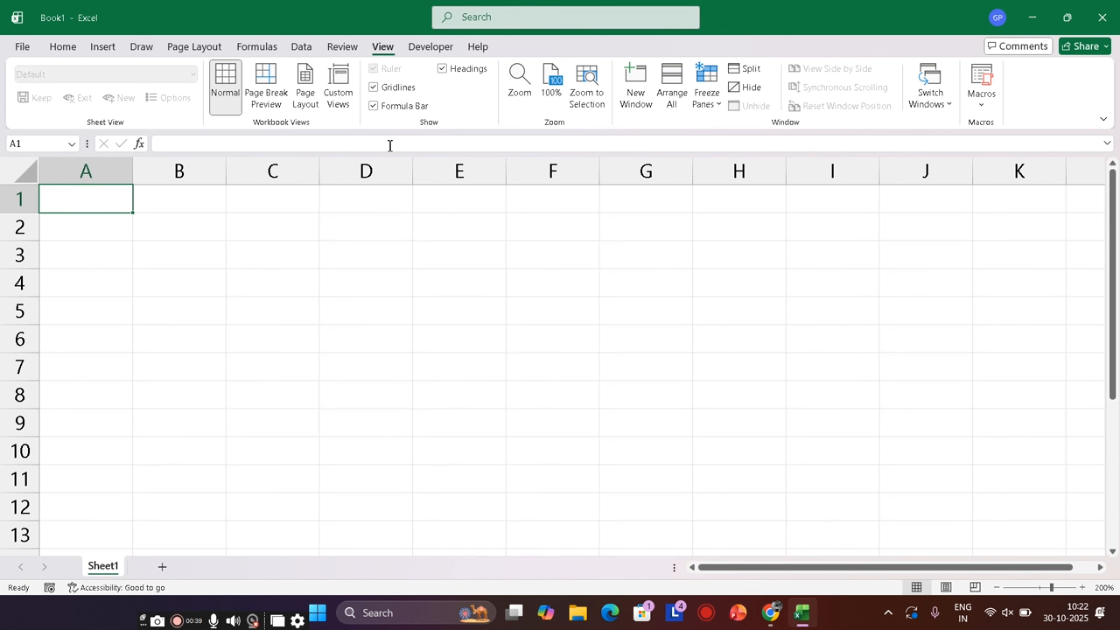
# - Apply a custom zoom magnification of 250% to the worksheet
pyautogui.click(525, 93)
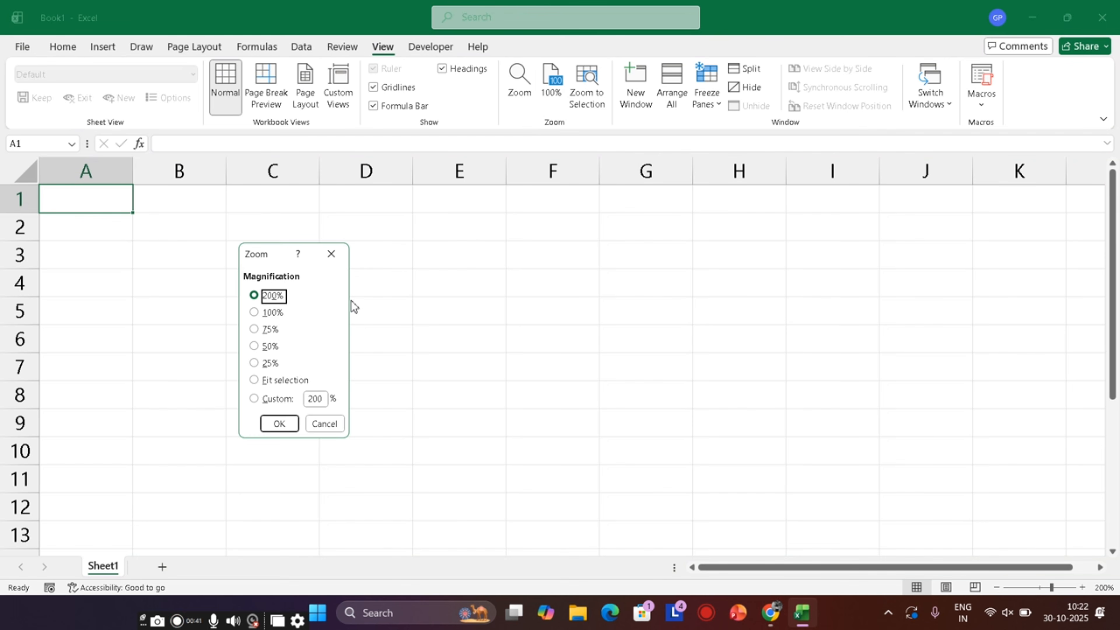
pyautogui.click(265, 400)
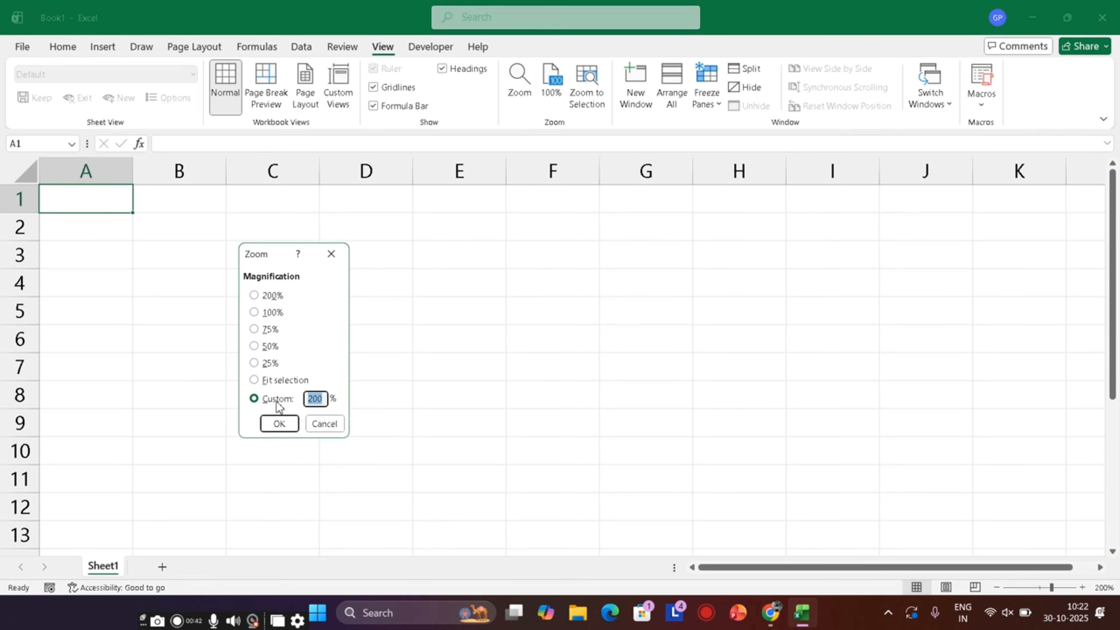
pyautogui.click(324, 400)
pyautogui.press('BackSpace')
pyautogui.press('Return')
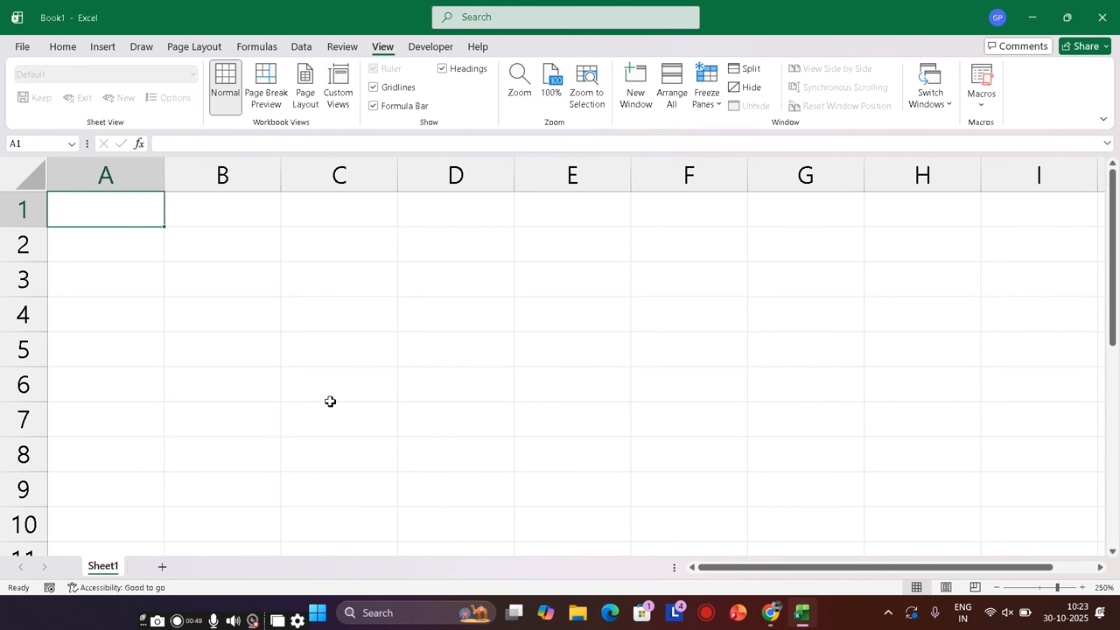
# - Enter the title "student marksheet" in cell A1
pyautogui.click(258, 308)
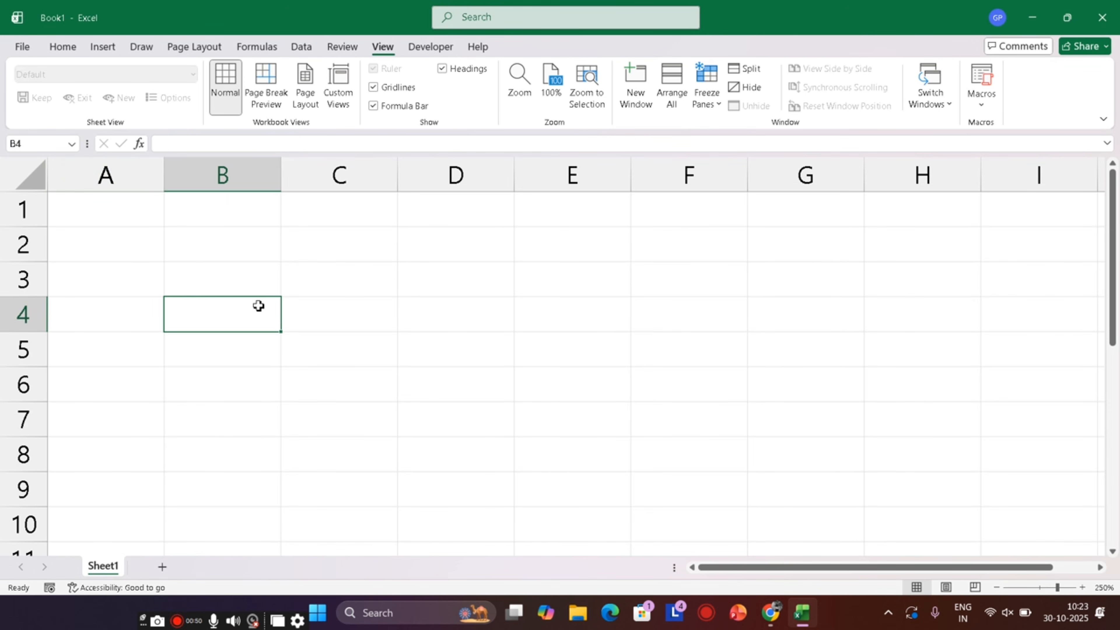
pyautogui.click(66, 46)
pyautogui.click(227, 360)
pyautogui.click(130, 209)
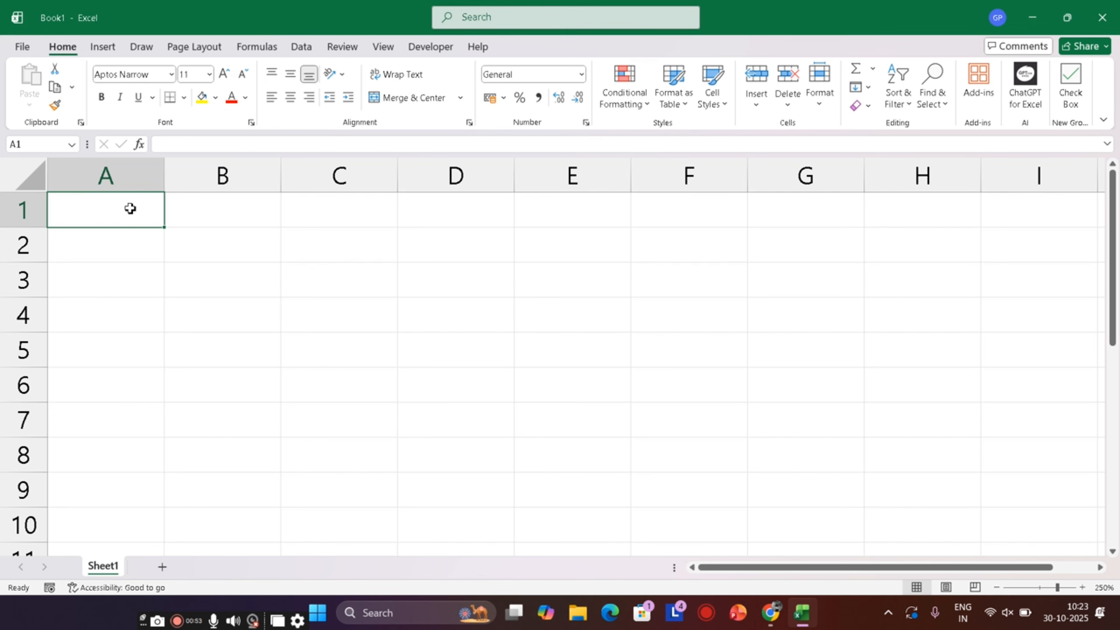
pyautogui.write('s')
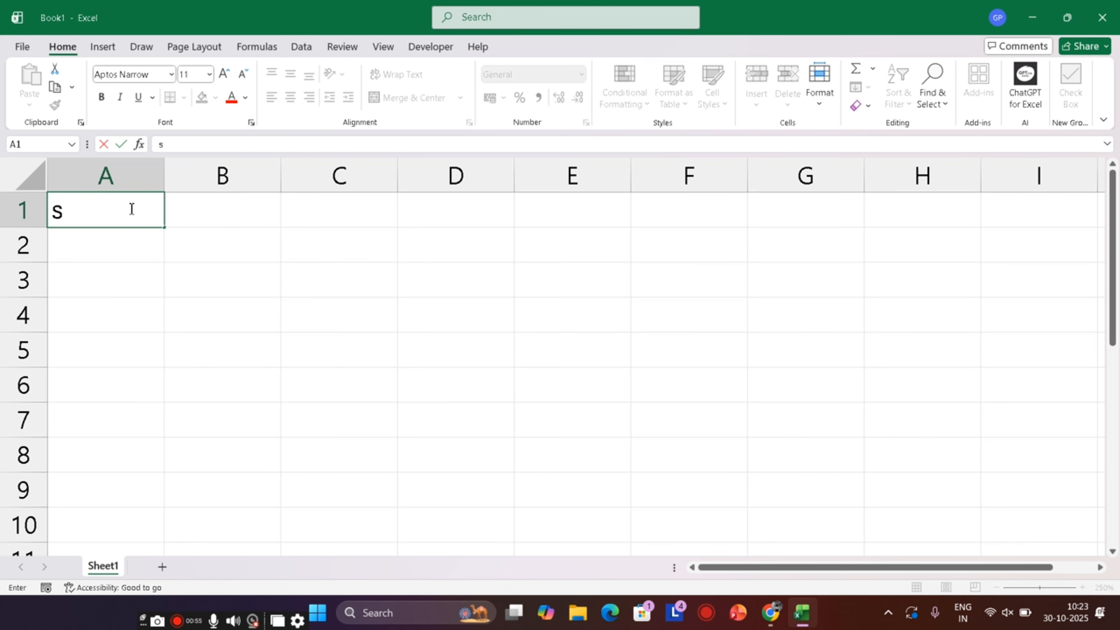
pyautogui.write('tudent')
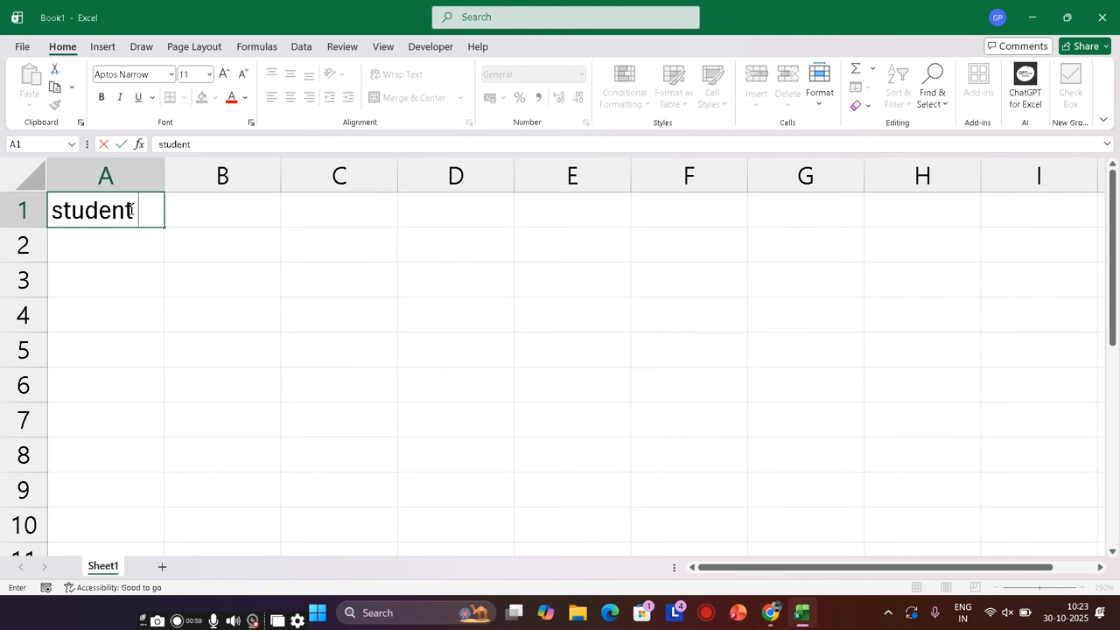
pyautogui.write(' marks')
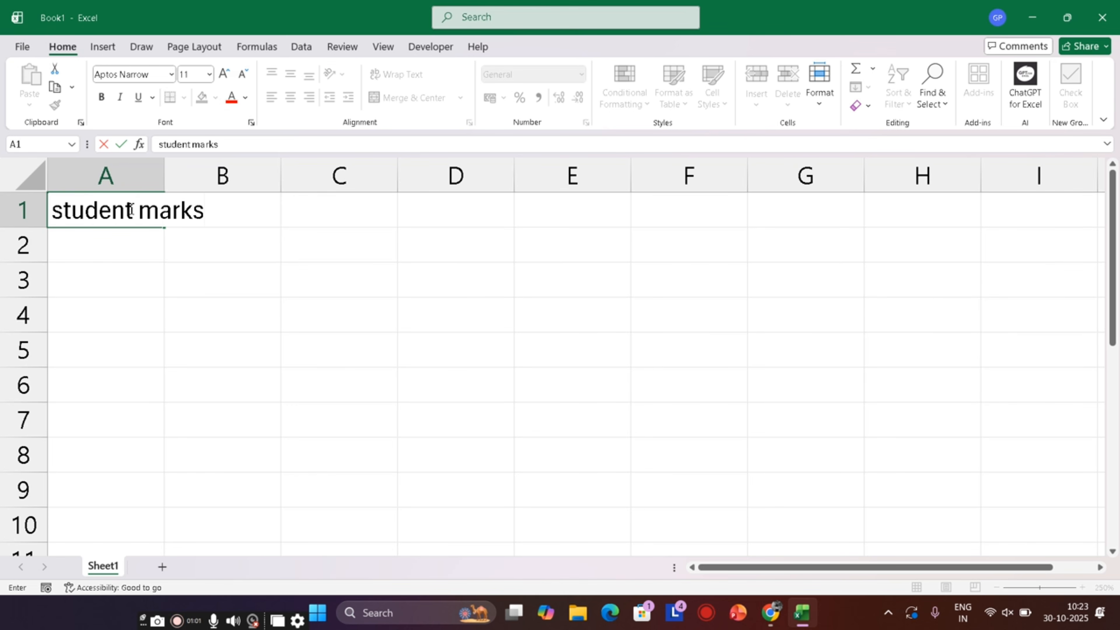
pyautogui.write('heet')
pyautogui.press('Return')
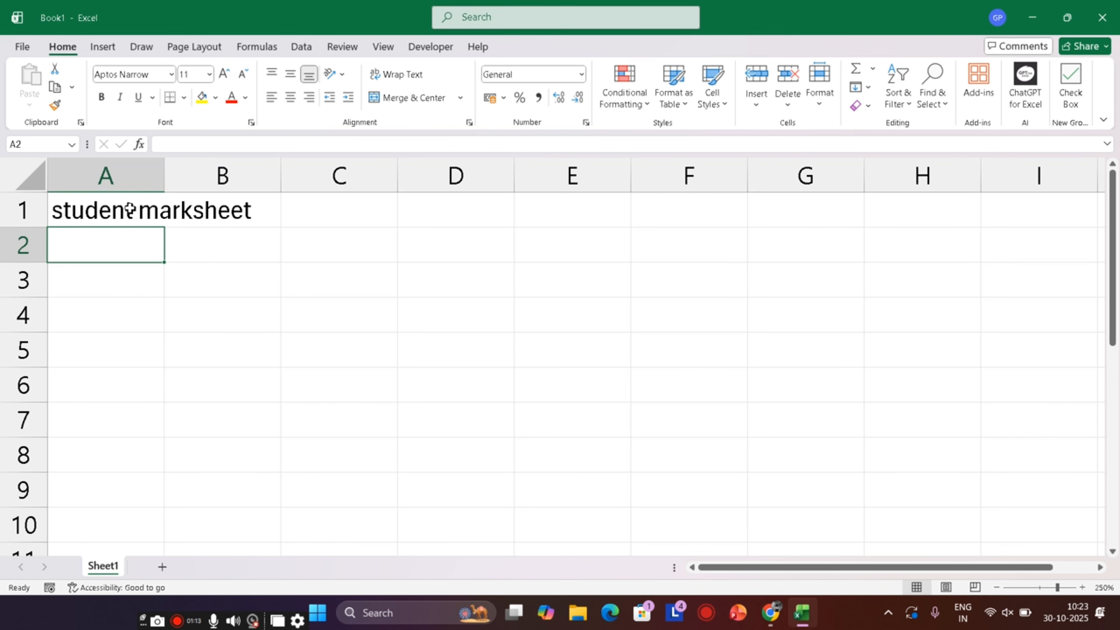
# - Enter the column headings "s no" in A2 and "s name" in B2
pyautogui.write('s n')
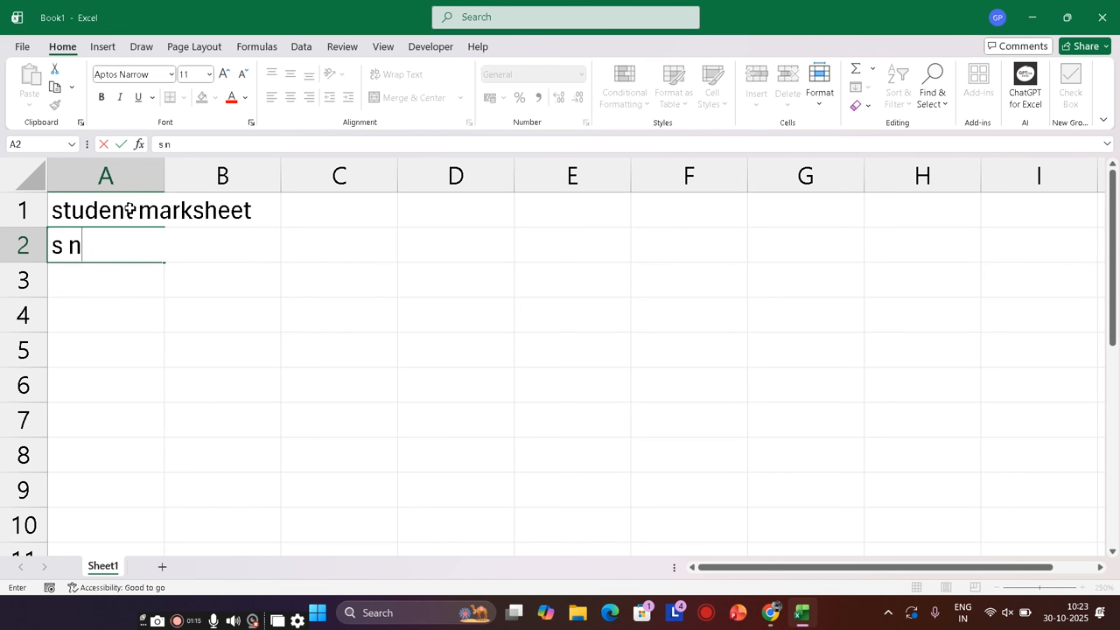
pyautogui.write('i')
pyautogui.press('BackSpace')
pyautogui.write('o')
pyautogui.press('Tab')
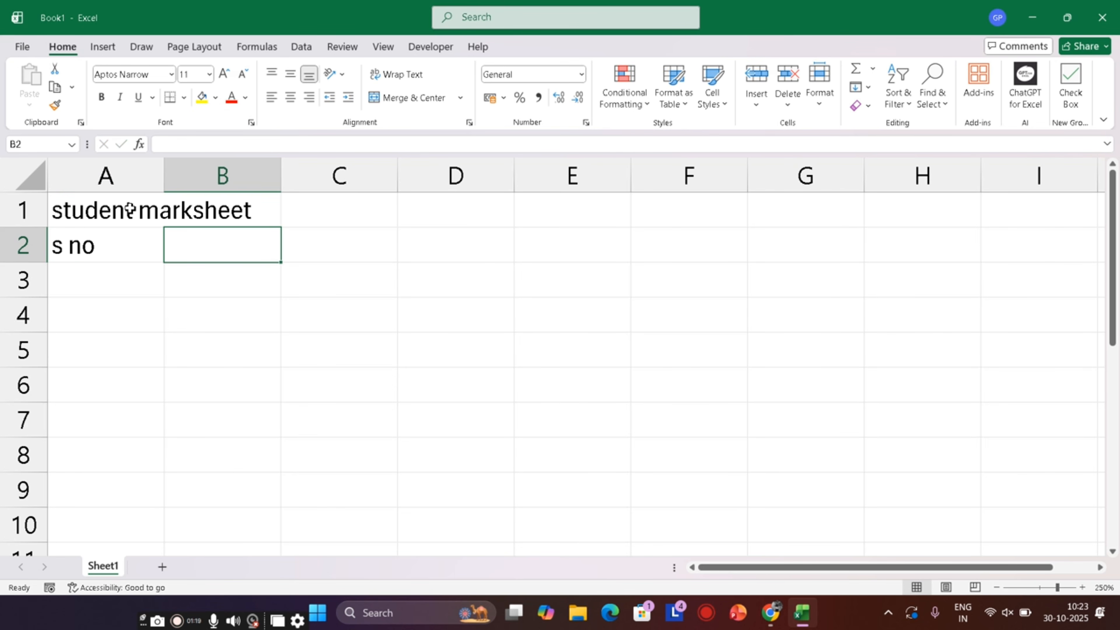
pyautogui.write('s')
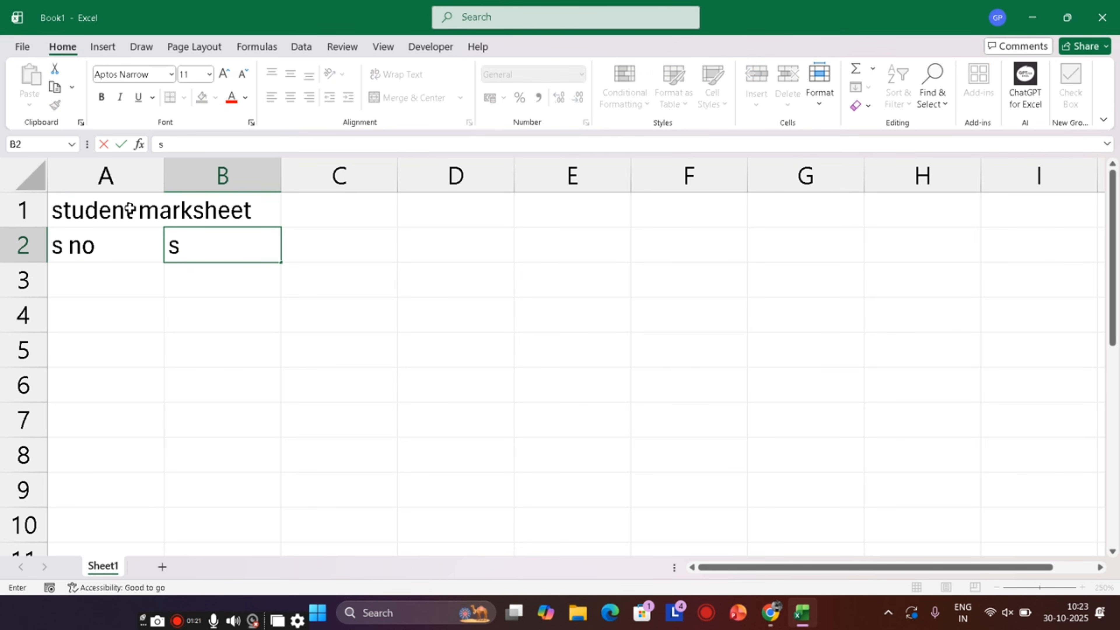
pyautogui.write(' name')
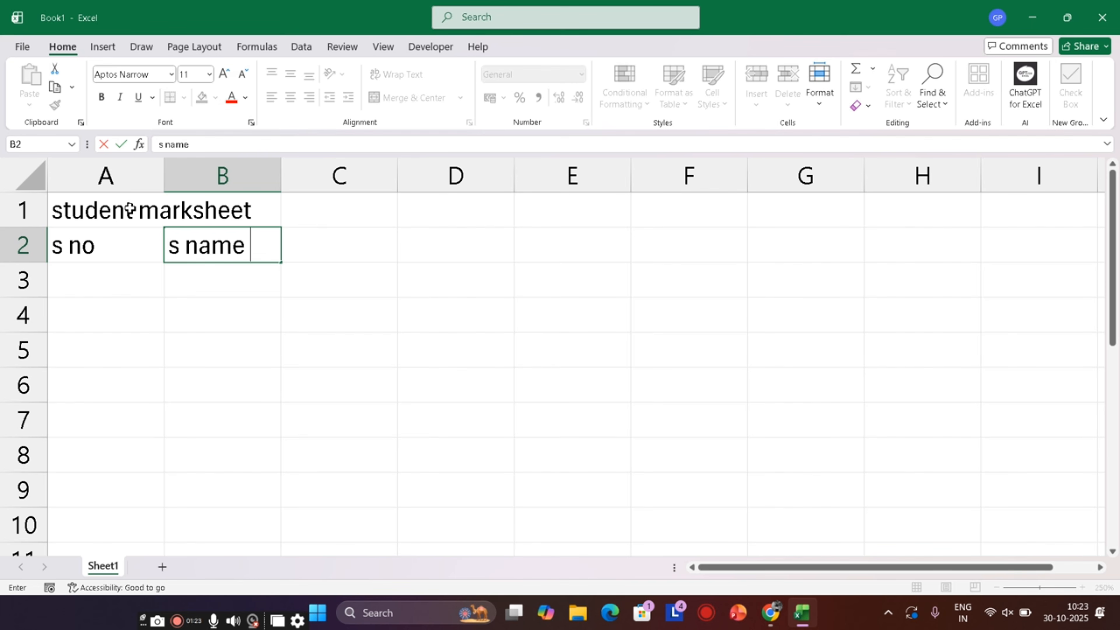
pyautogui.press('Tab')
# - Continue the row 2 headings with "f name" in C2, "roll" in D2 and "class" in E2
pyautogui.write('f nam')
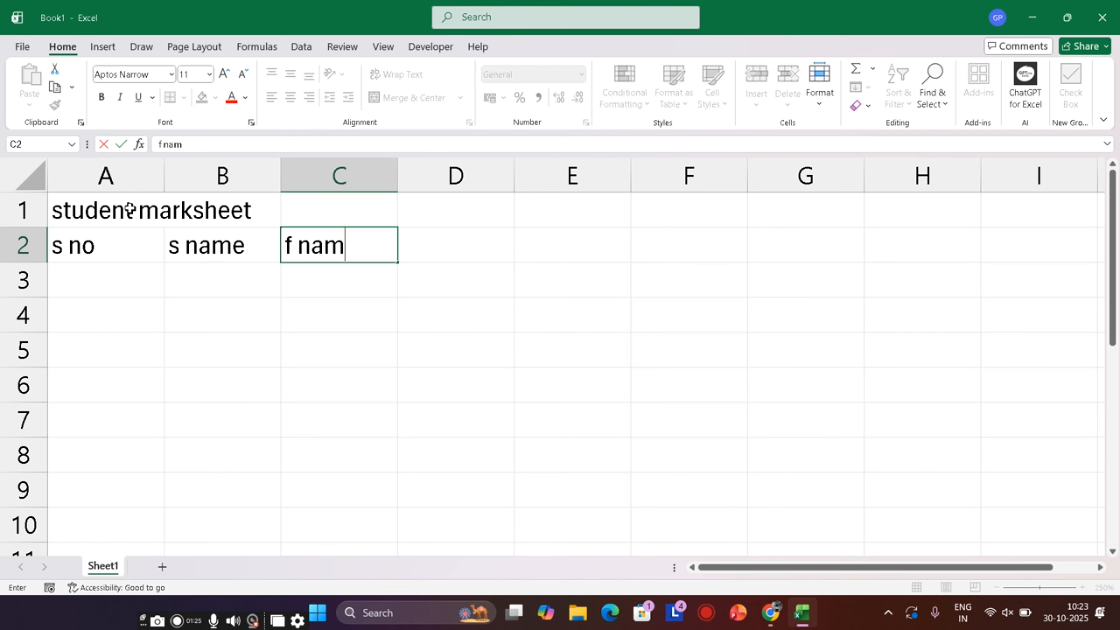
pyautogui.write('e')
pyautogui.press('Tab')
pyautogui.write('r')
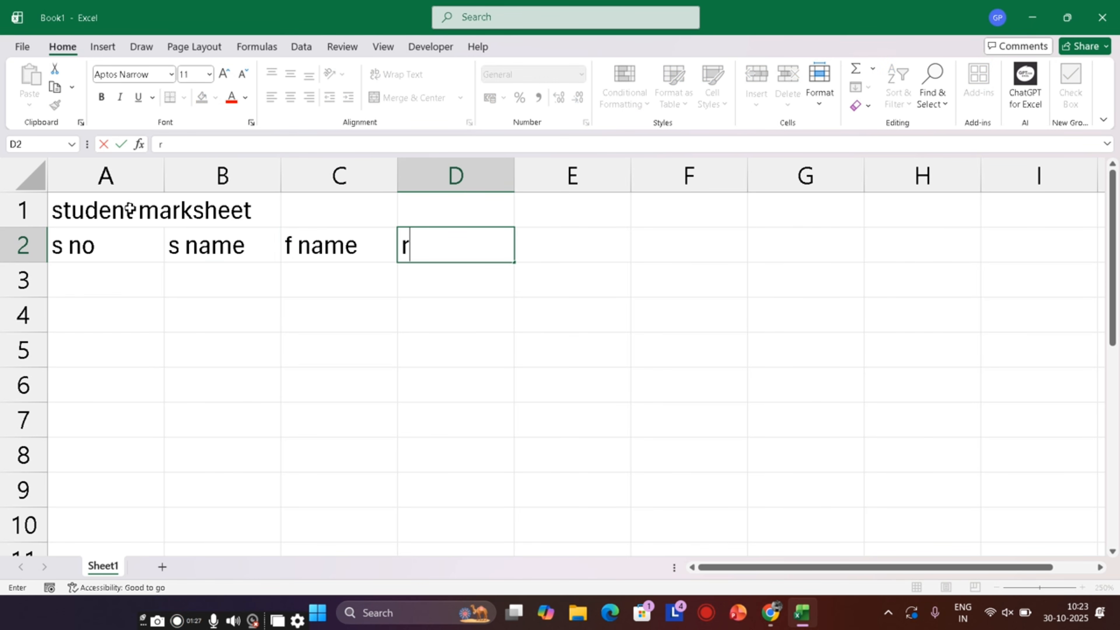
pyautogui.write('oll')
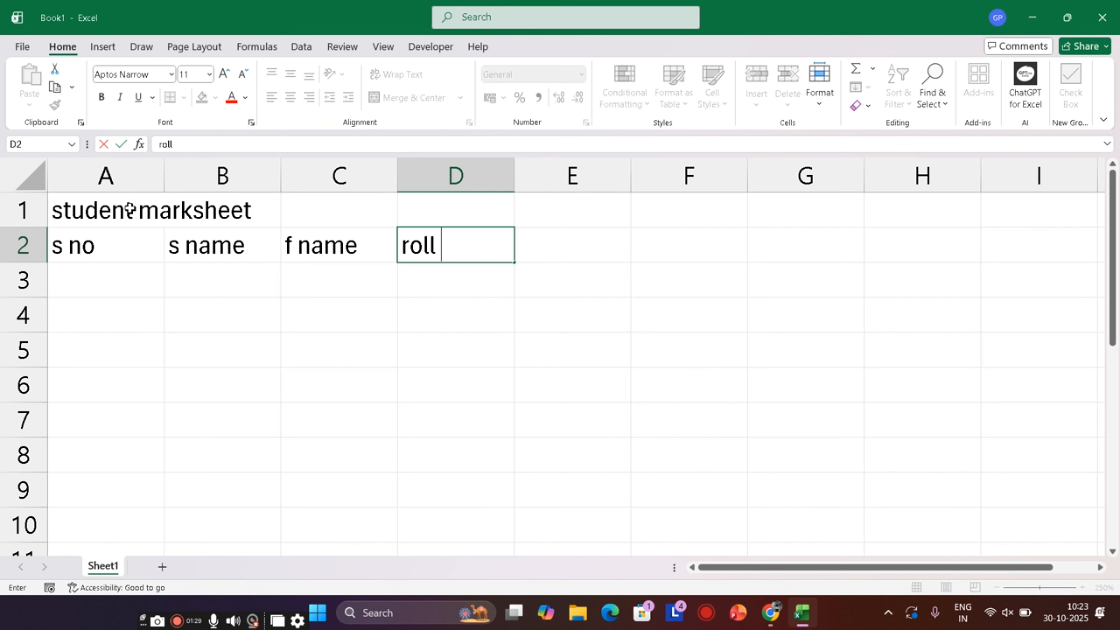
pyautogui.press('Tab')
pyautogui.write('cl')
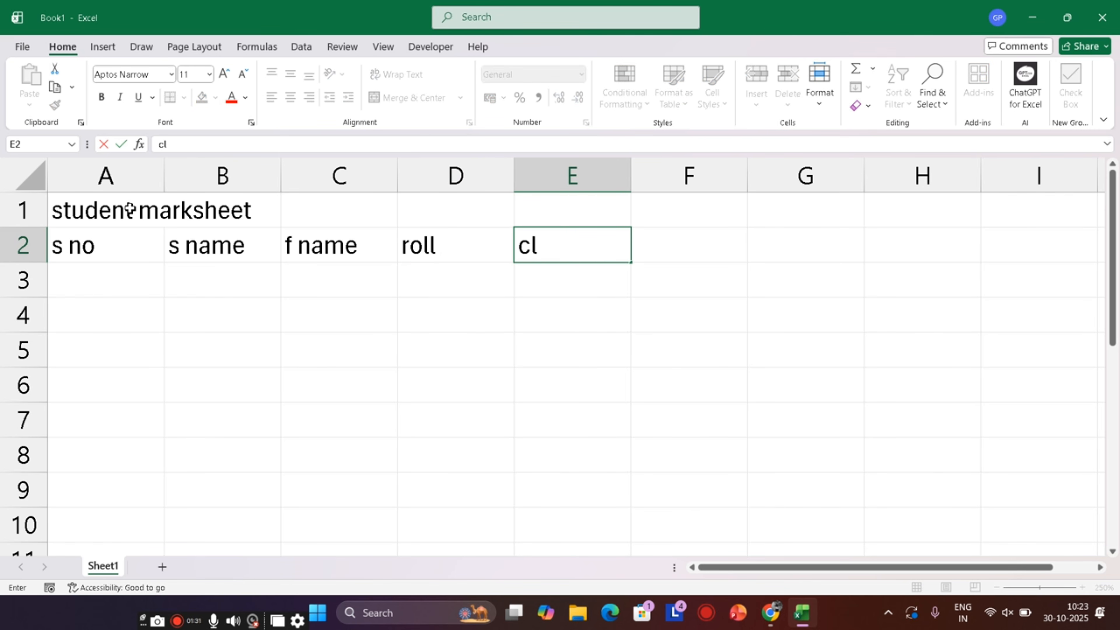
pyautogui.write('ass')
pyautogui.press('Tab')
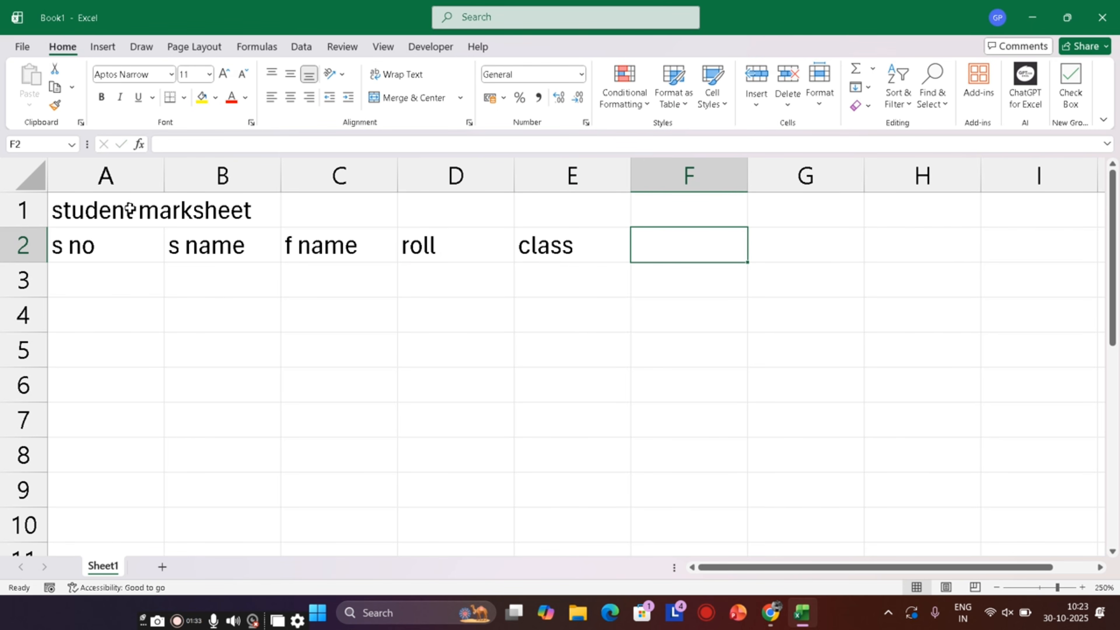
# - Merge and center the title across cells A1 to I1
pyautogui.click(336, 343)
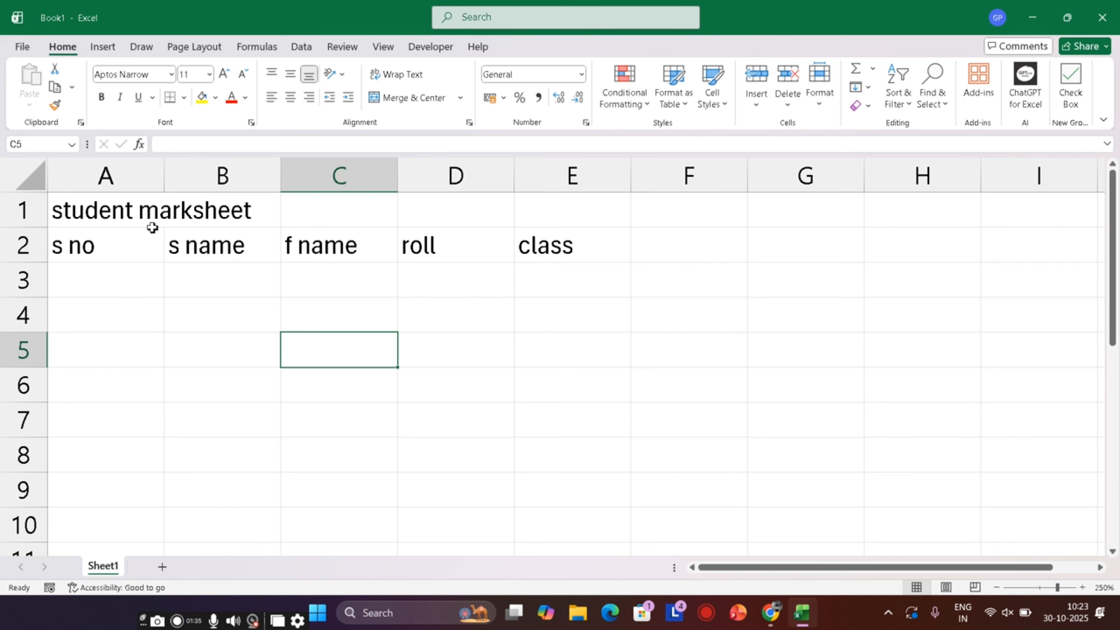
pyautogui.click(123, 209)
pyautogui.moveTo(123, 210); pyautogui.dragTo(1074, 203)
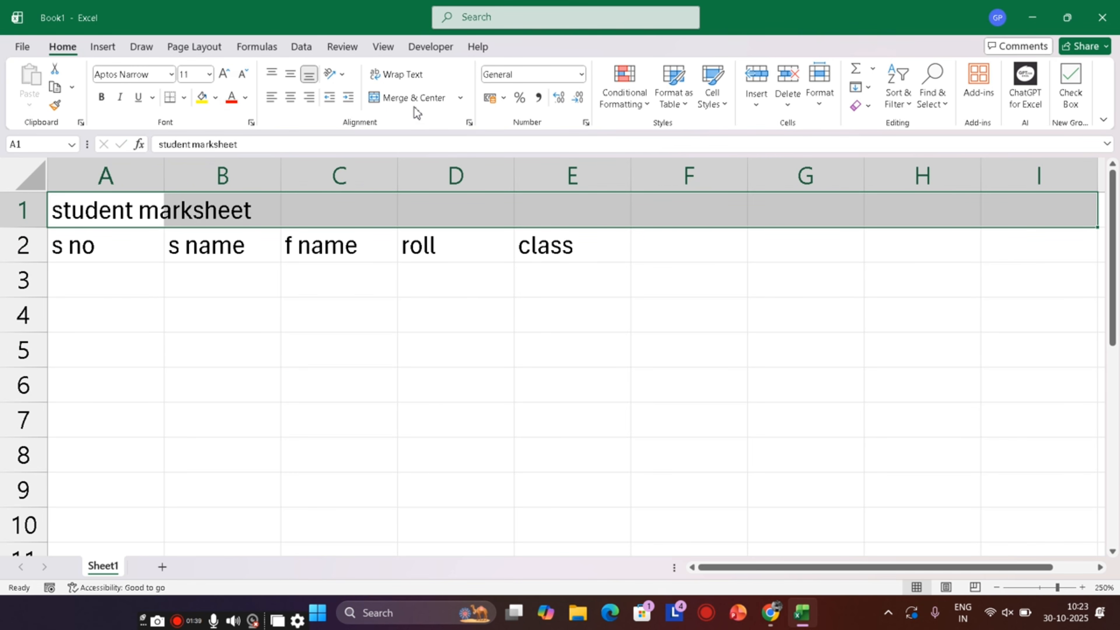
pyautogui.click(413, 98)
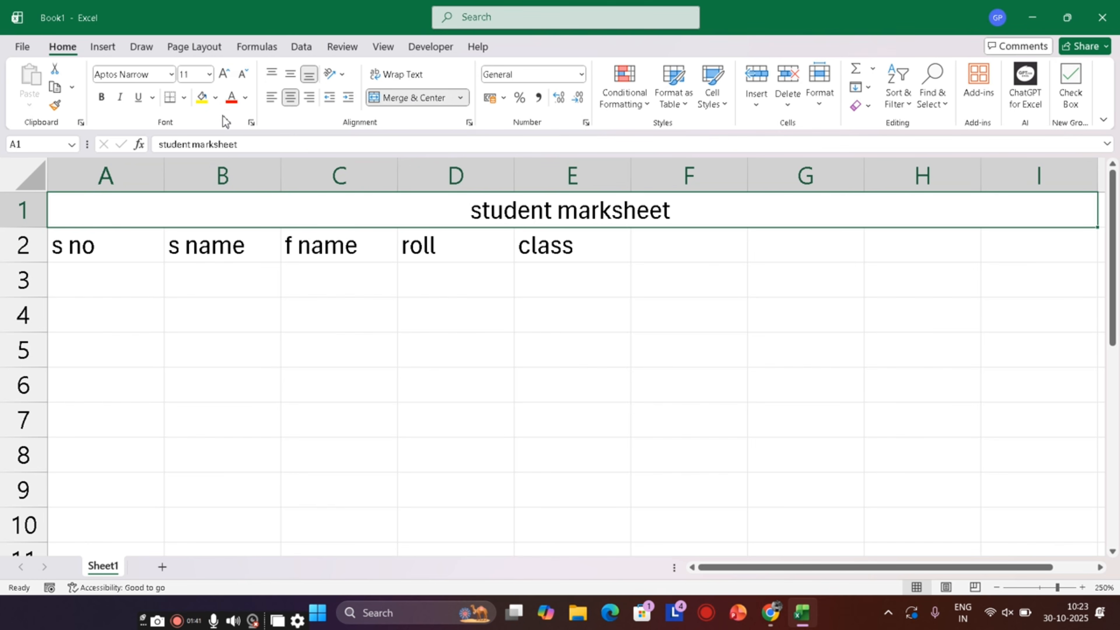
# - Format the merged title with a yellow fill, font size 14 and bold text
pyautogui.click(202, 98)
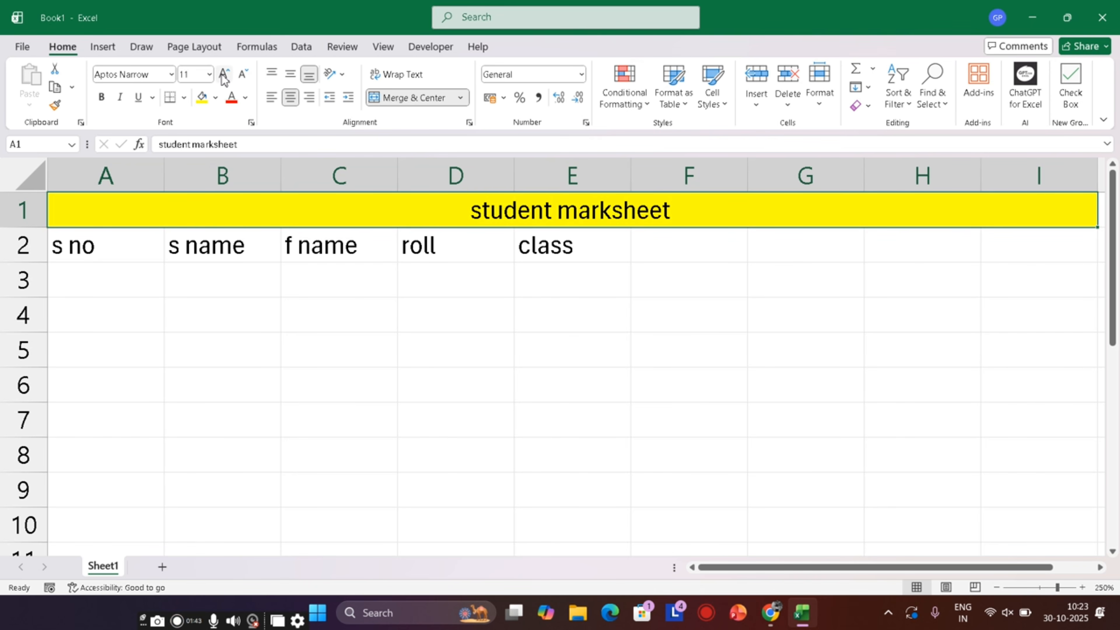
pyautogui.click(223, 75)
pyautogui.click(223, 75)
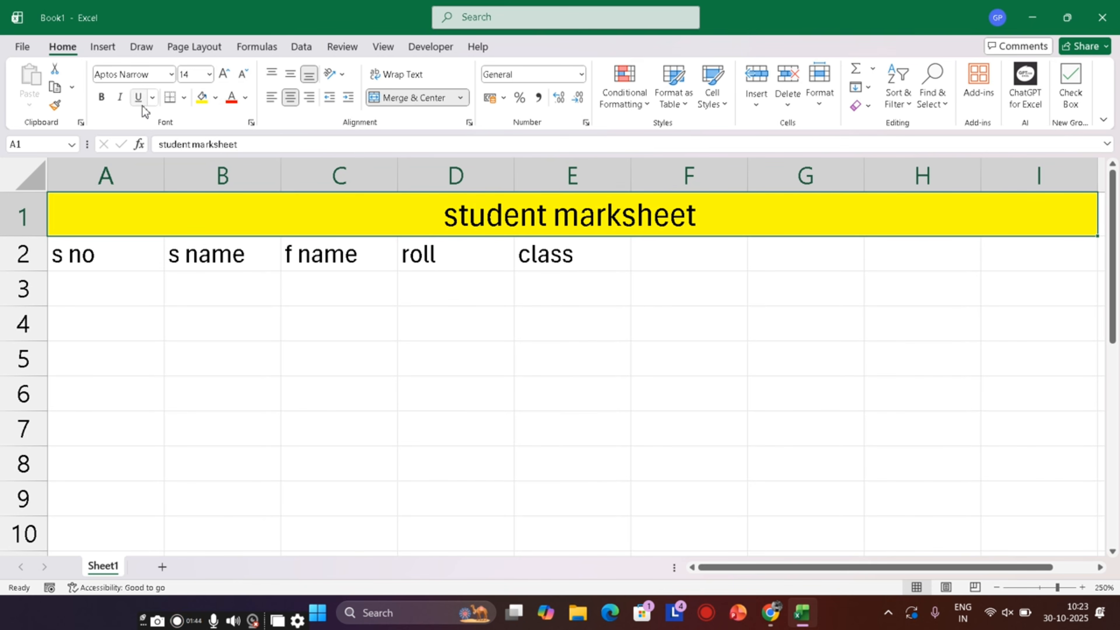
pyautogui.click(102, 97)
pyautogui.click(759, 421)
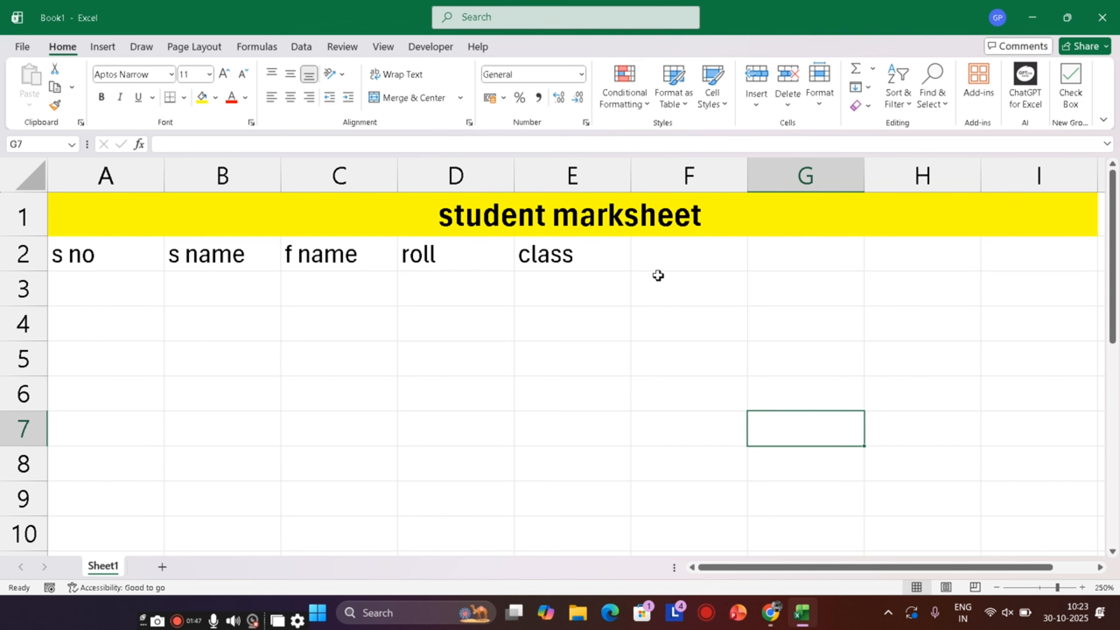
# - Enter the subject headings "hindi", "english", "math" and "science" in cells F2 to I2
pyautogui.click(665, 256)
pyautogui.write('hindi')
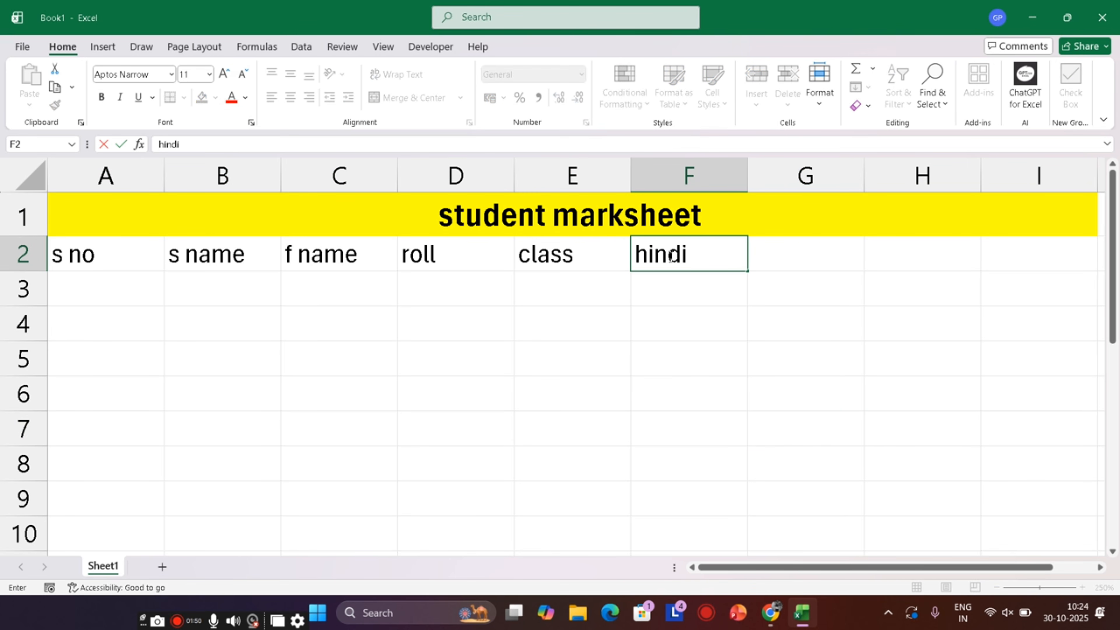
pyautogui.press('Tab')
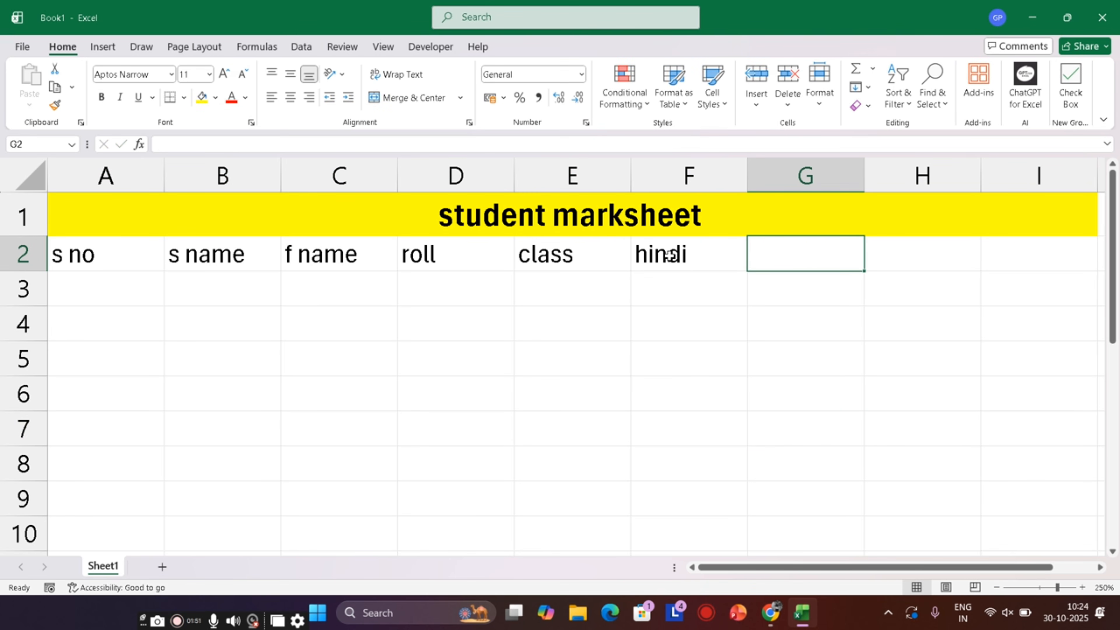
pyautogui.write('english')
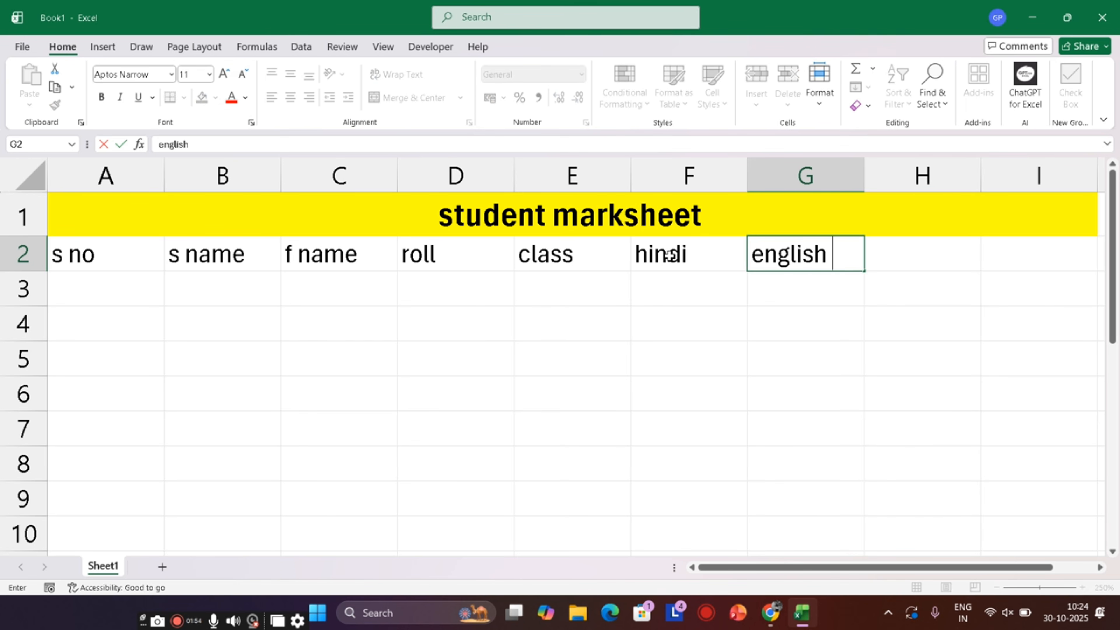
pyautogui.press('Tab')
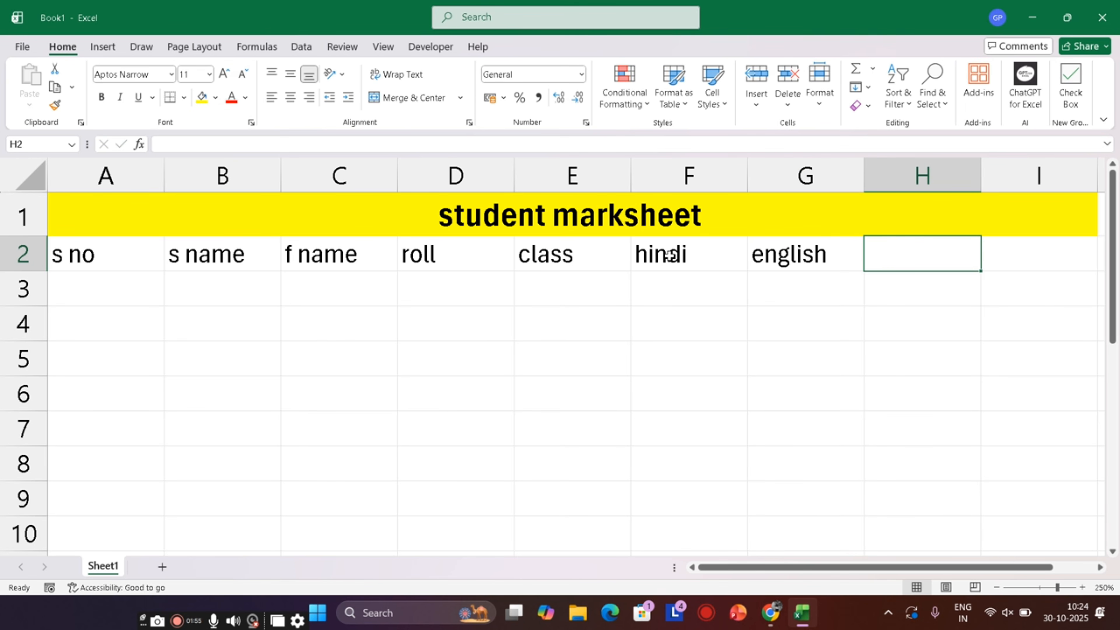
pyautogui.write('math')
pyautogui.press('Tab')
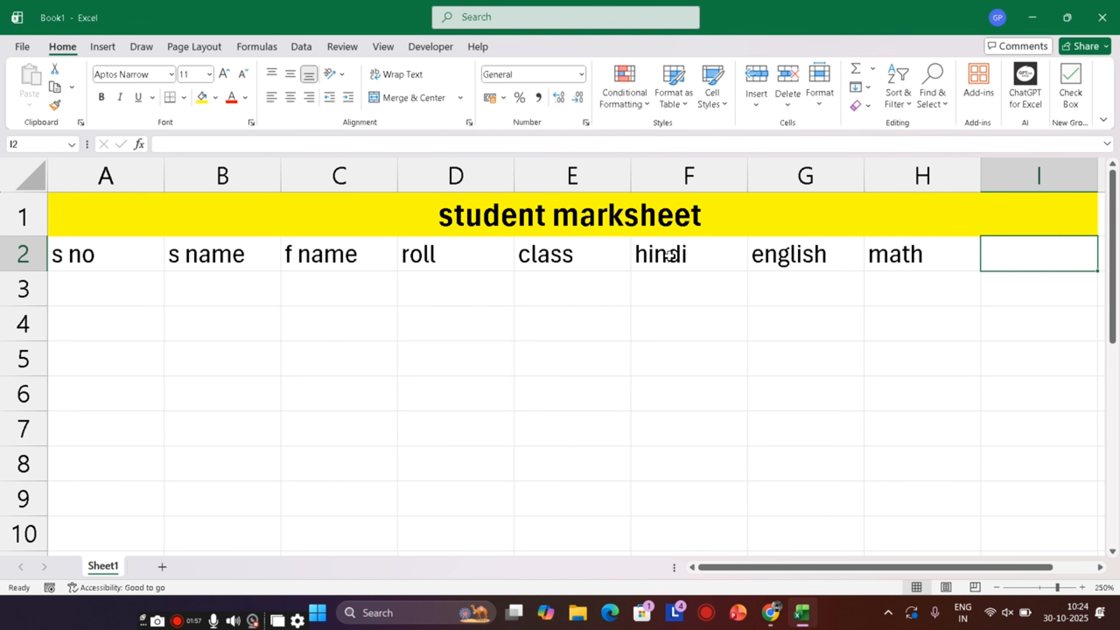
pyautogui.write('scie')
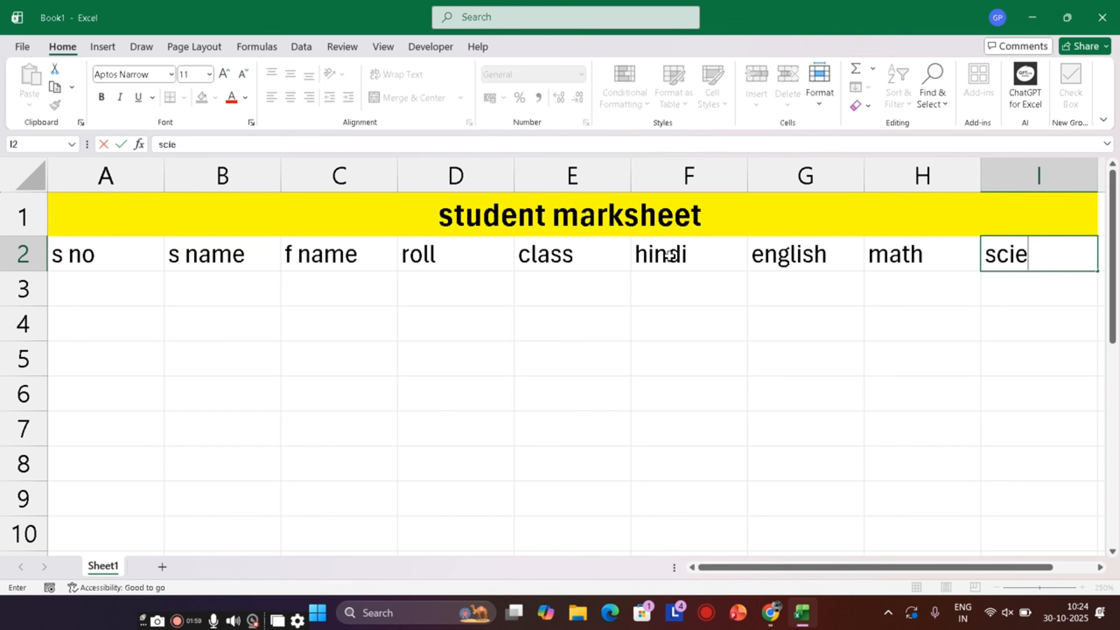
pyautogui.write('nce')
pyautogui.press('Tab')
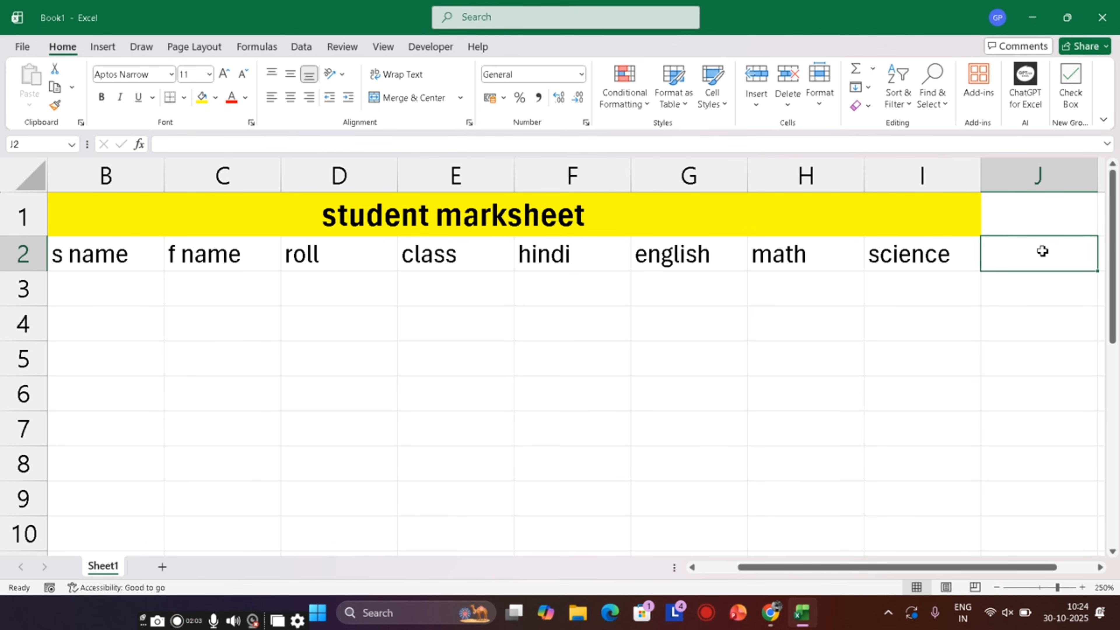
# - Continue the row 2 headings with "total" in J2, "min" in K2, "max" in L2 and "average" in M2
pyautogui.write('to')
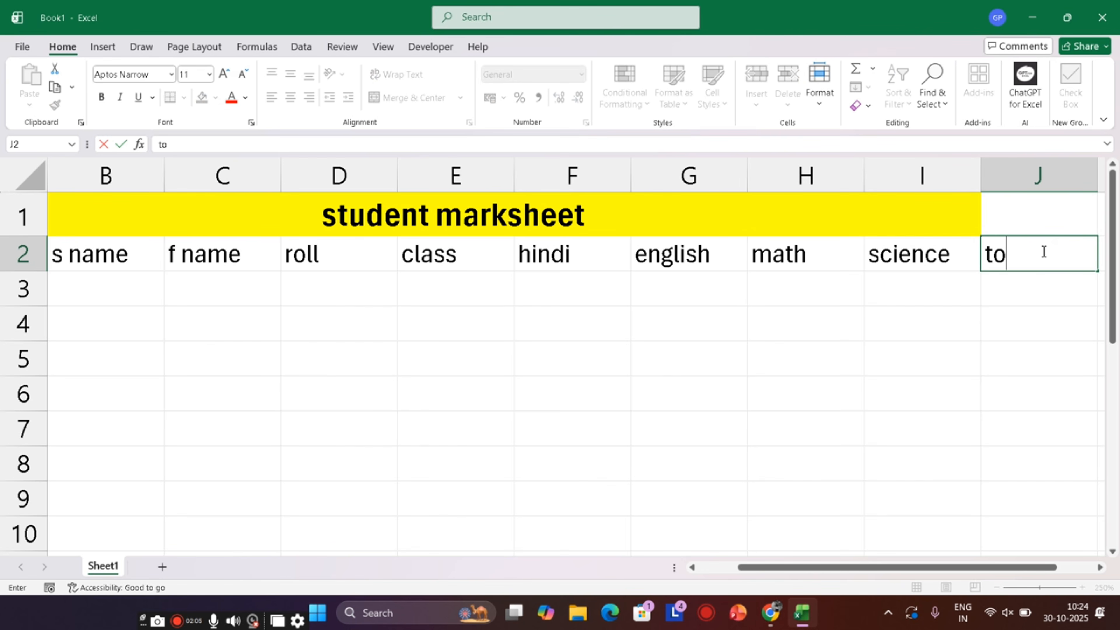
pyautogui.write('tal')
pyautogui.press('Tab')
pyautogui.write('m')
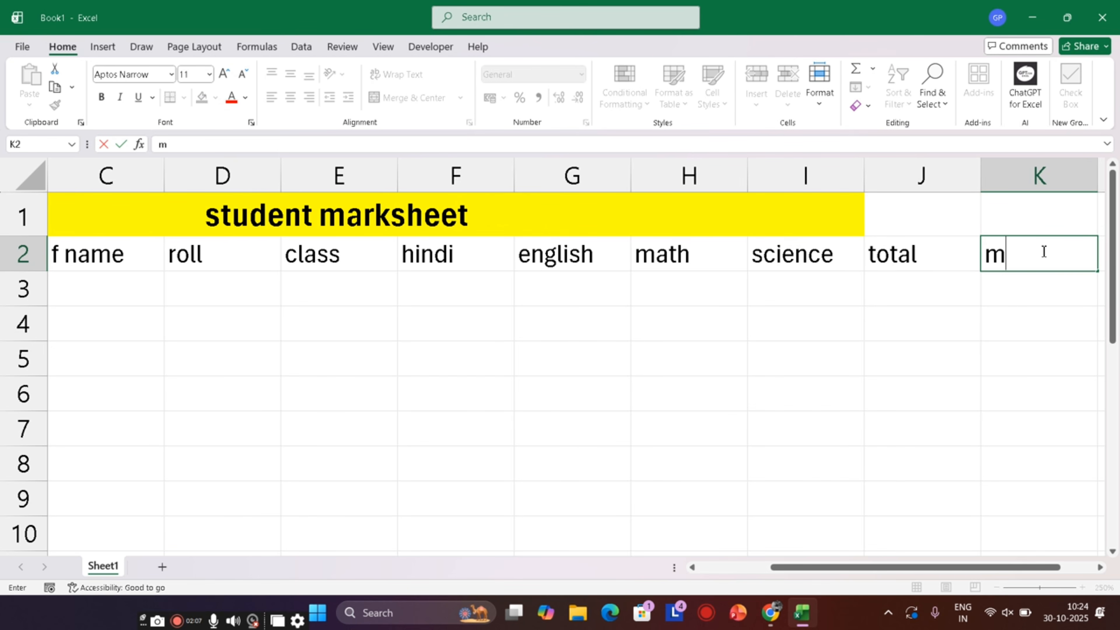
pyautogui.write('in')
pyautogui.press('Tab')
pyautogui.write('m')
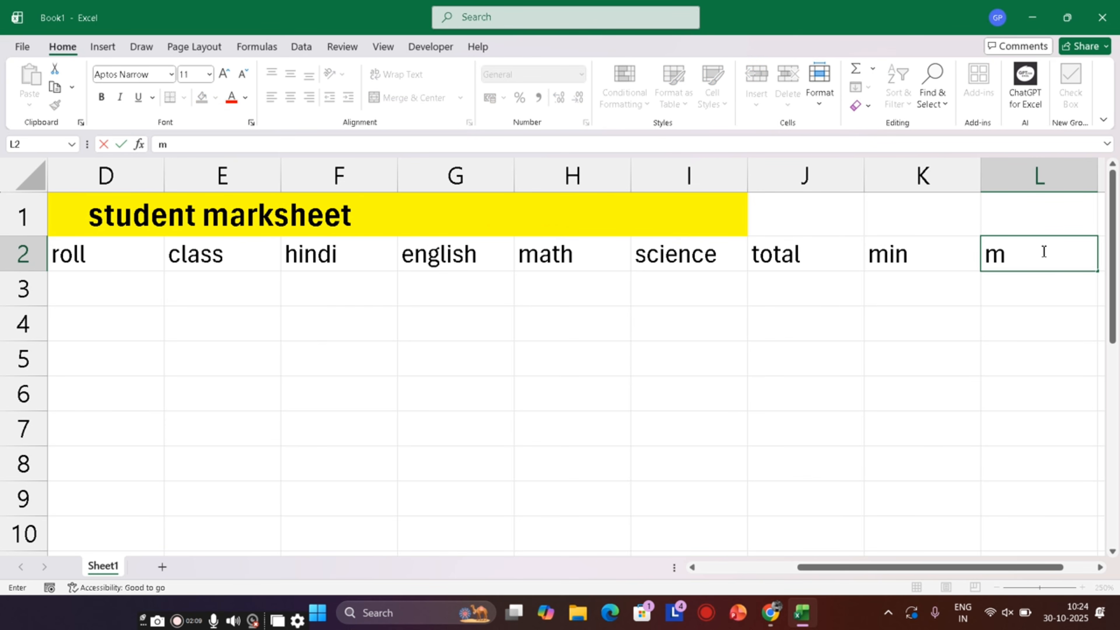
pyautogui.write('ax')
pyautogui.press('Tab')
pyautogui.write('av')
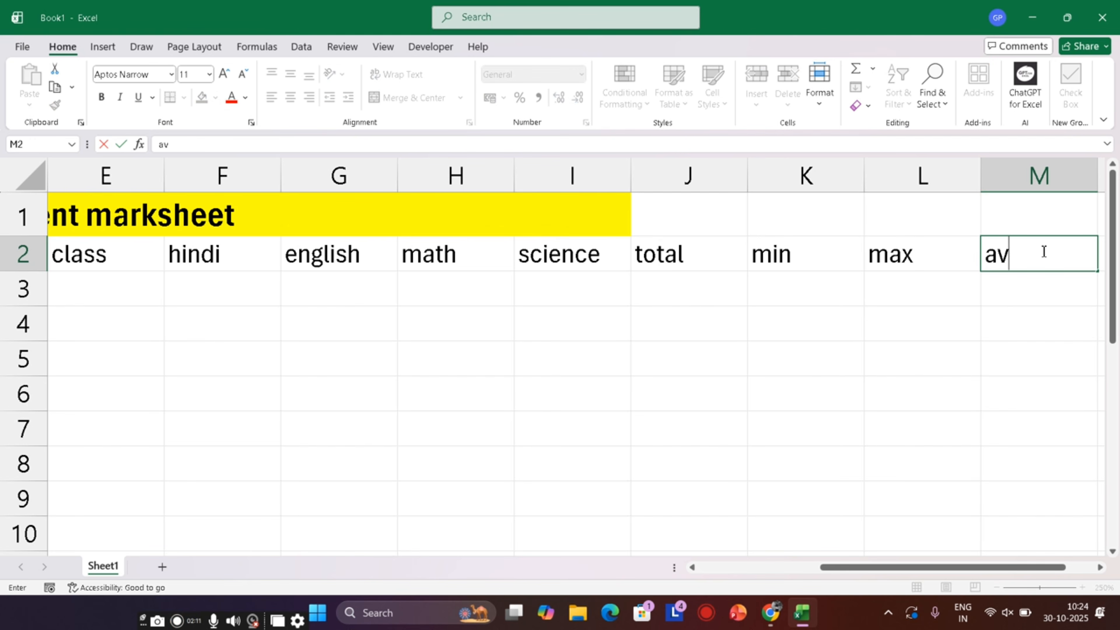
pyautogui.write('erage')
pyautogui.press('Tab')
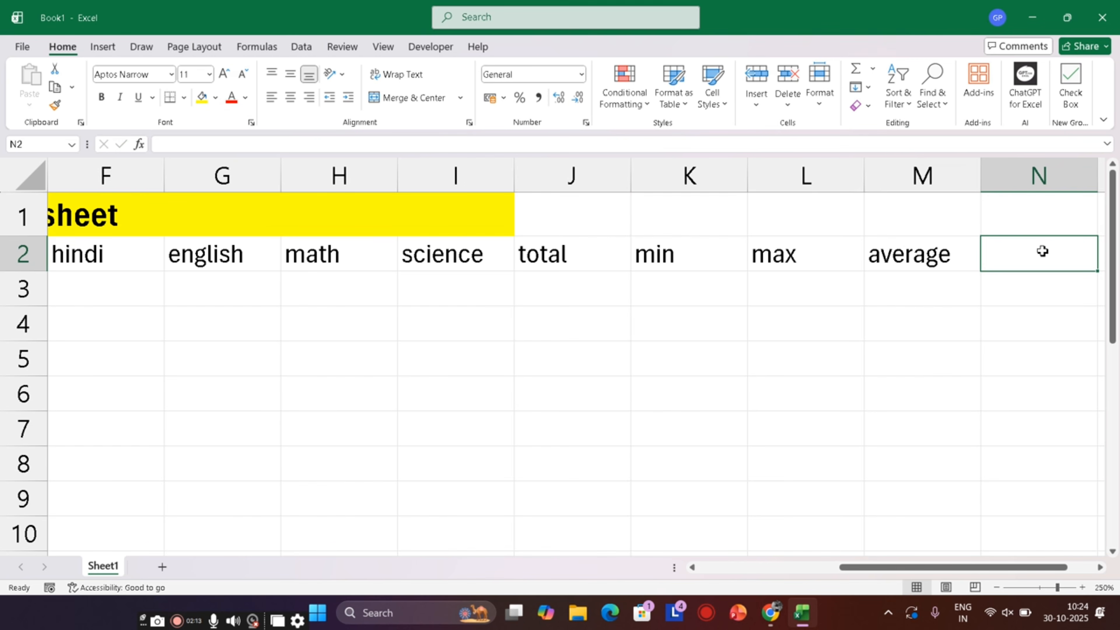
# - Add the headings "count" in N2, "%age" in O2, "supp" in P2 and "grade" in Q2
pyautogui.write('count')
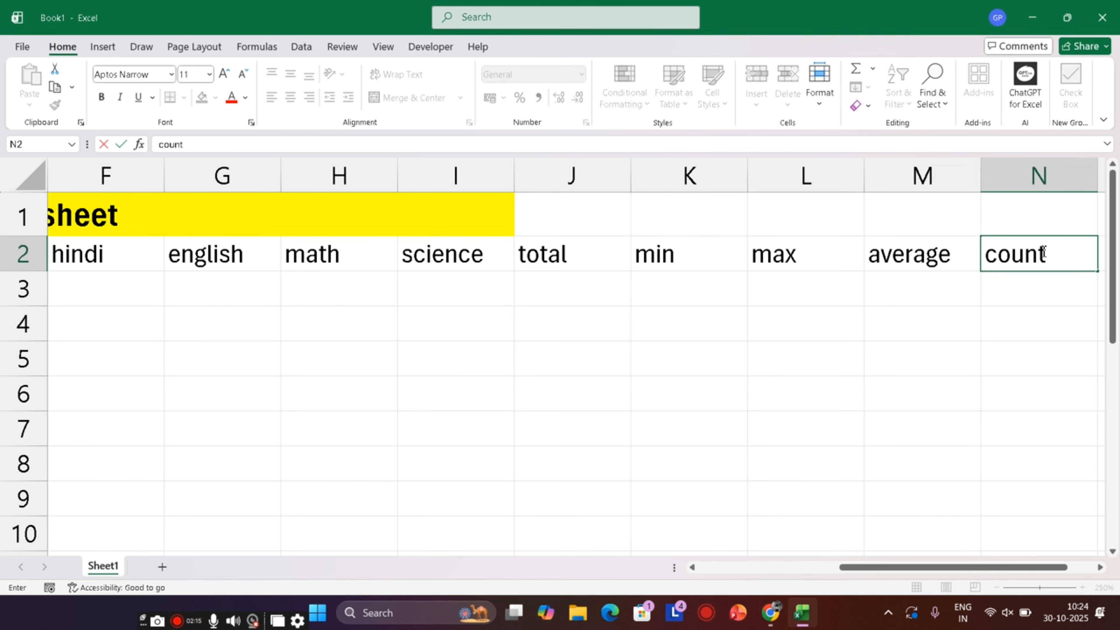
pyautogui.press('Tab')
pyautogui.write('%age')
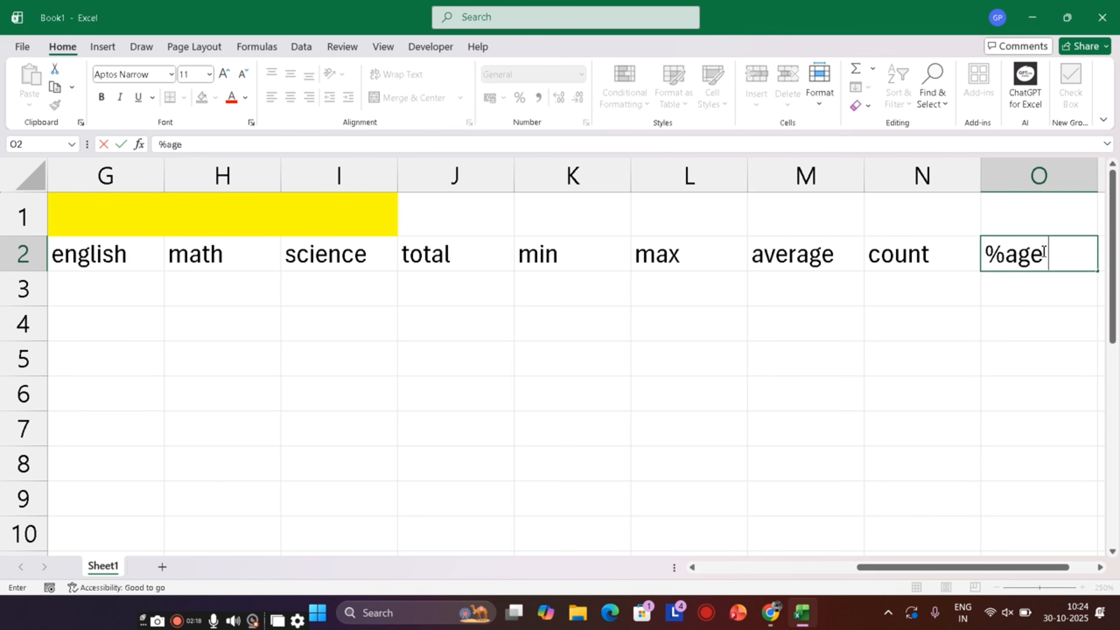
pyautogui.press('Tab')
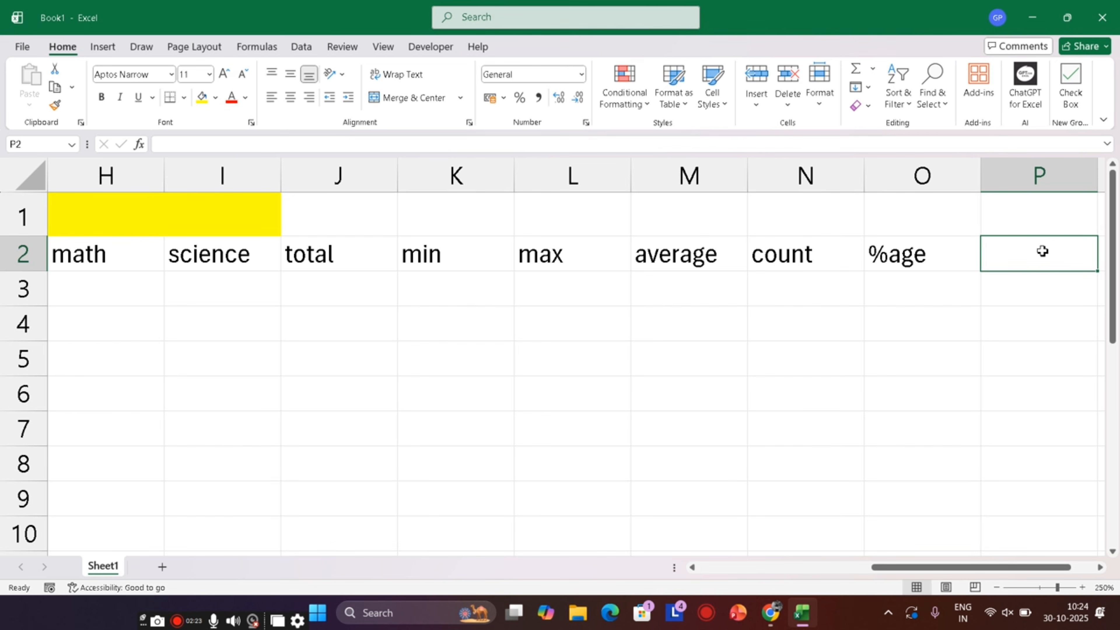
pyautogui.write('sup')
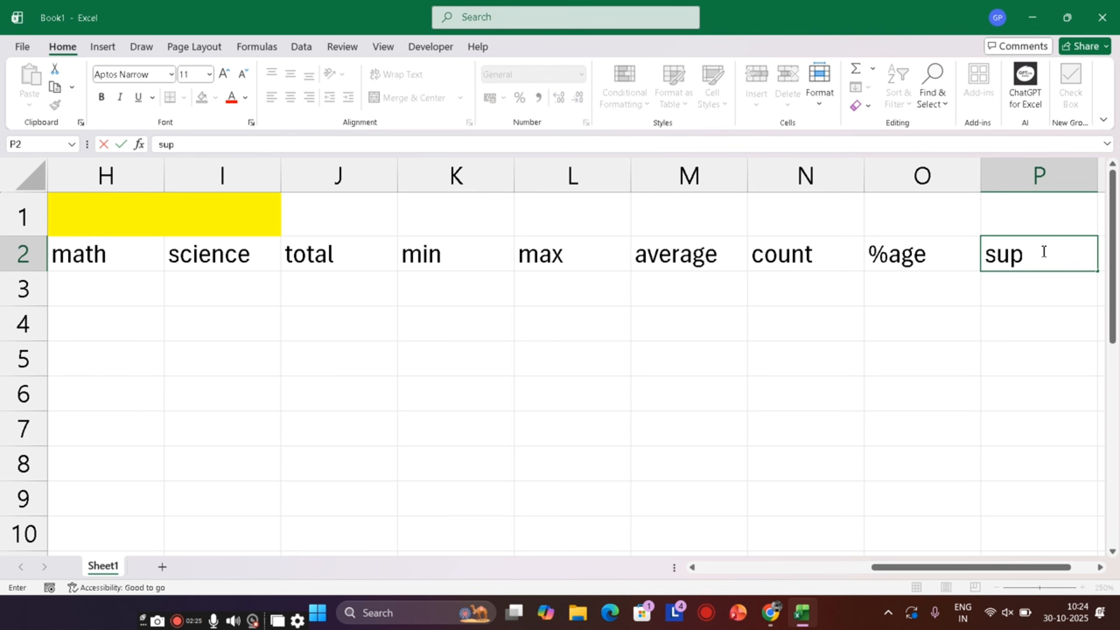
pyautogui.write('p')
pyautogui.press('Tab')
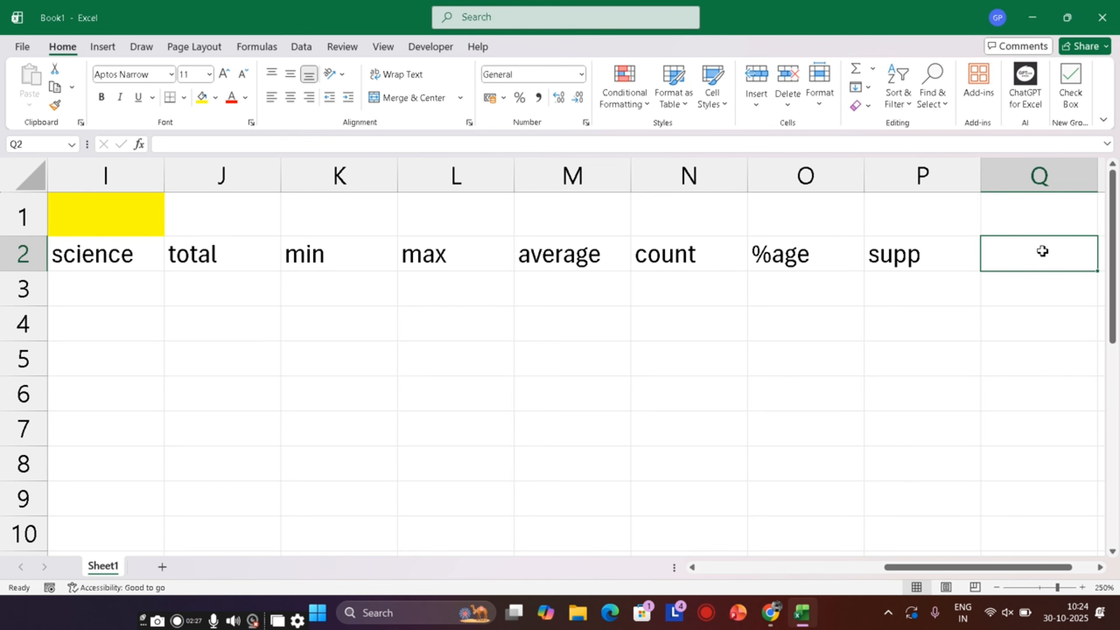
pyautogui.write('grade')
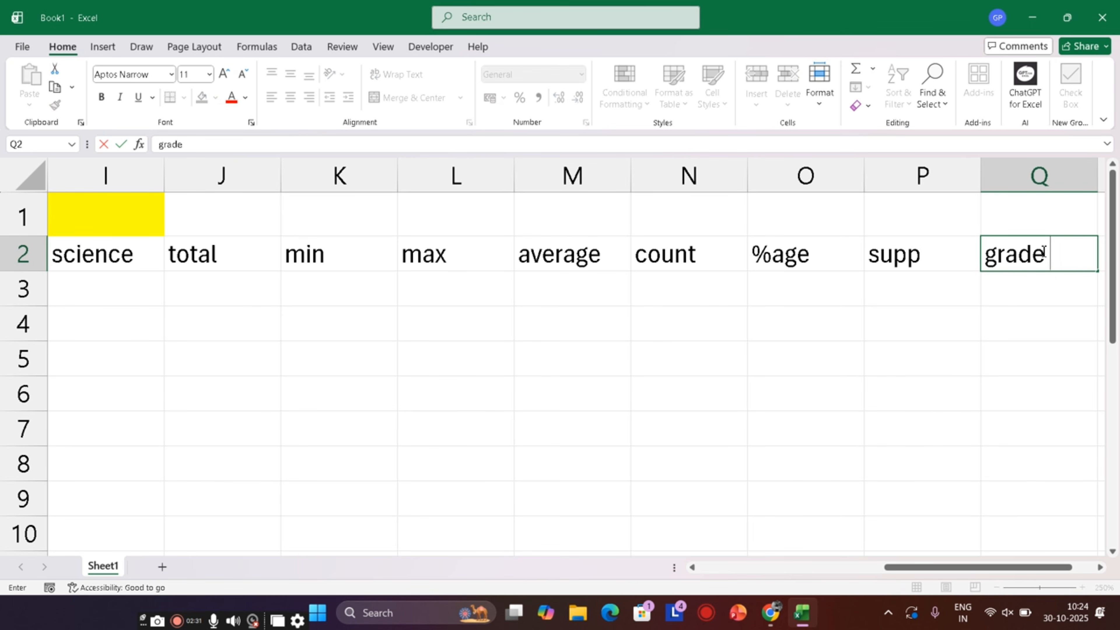
pyautogui.press('Tab')
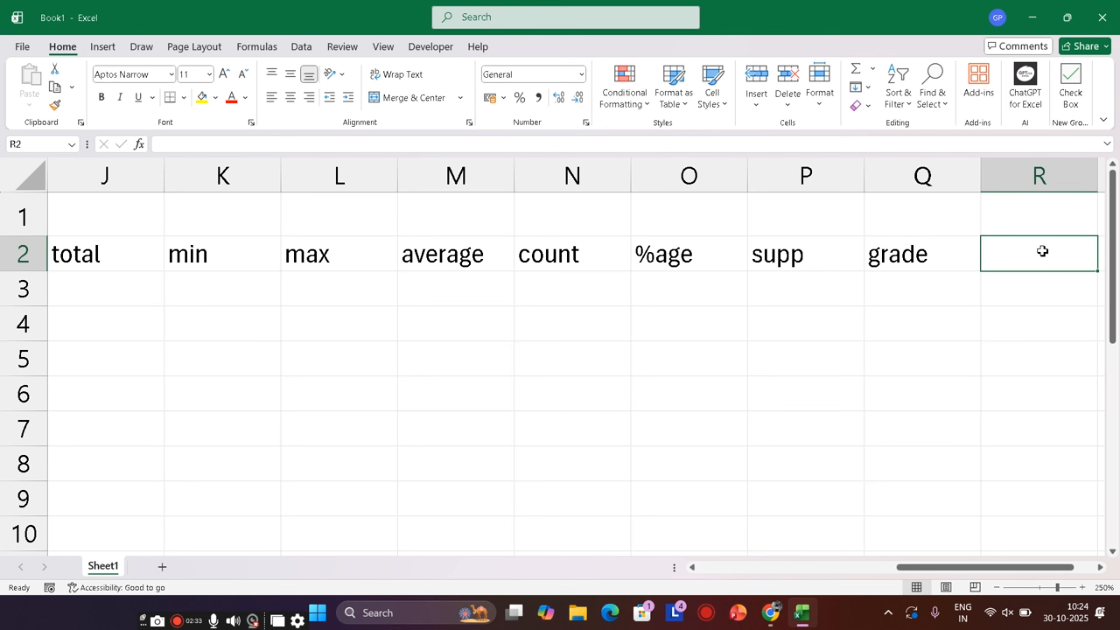
pyautogui.write('rank')
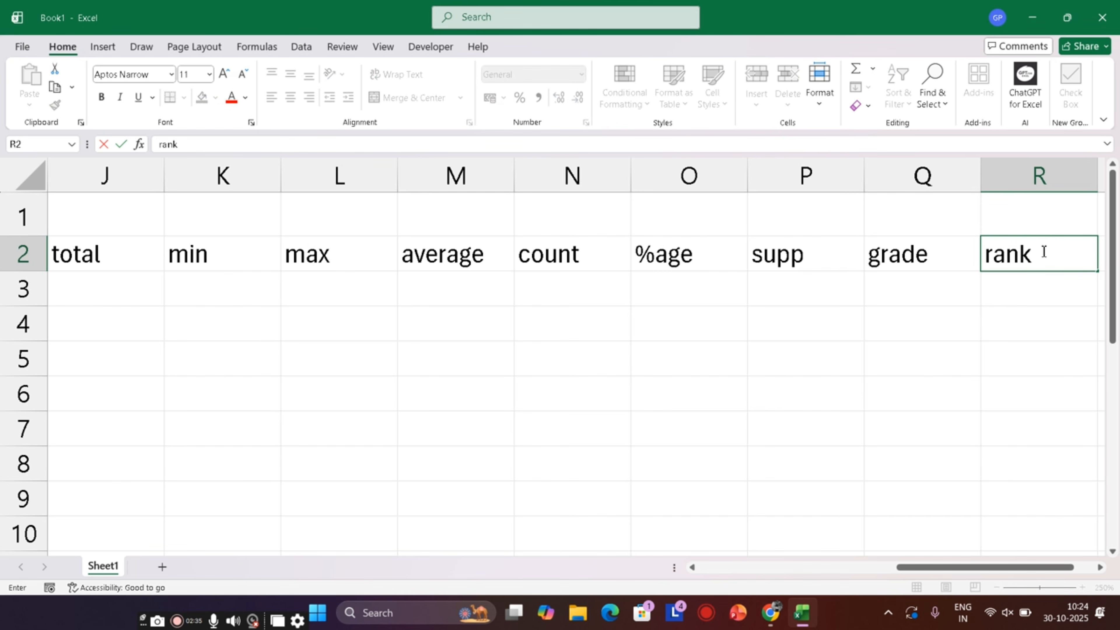
pyautogui.press('BackSpace')
pyautogui.press('BackSpace')
pyautogui.press('BackSpace')
pyautogui.press('BackSpace')
# - Complete the heading row with "result" in R2 and "rank" in S2
pyautogui.write('result')
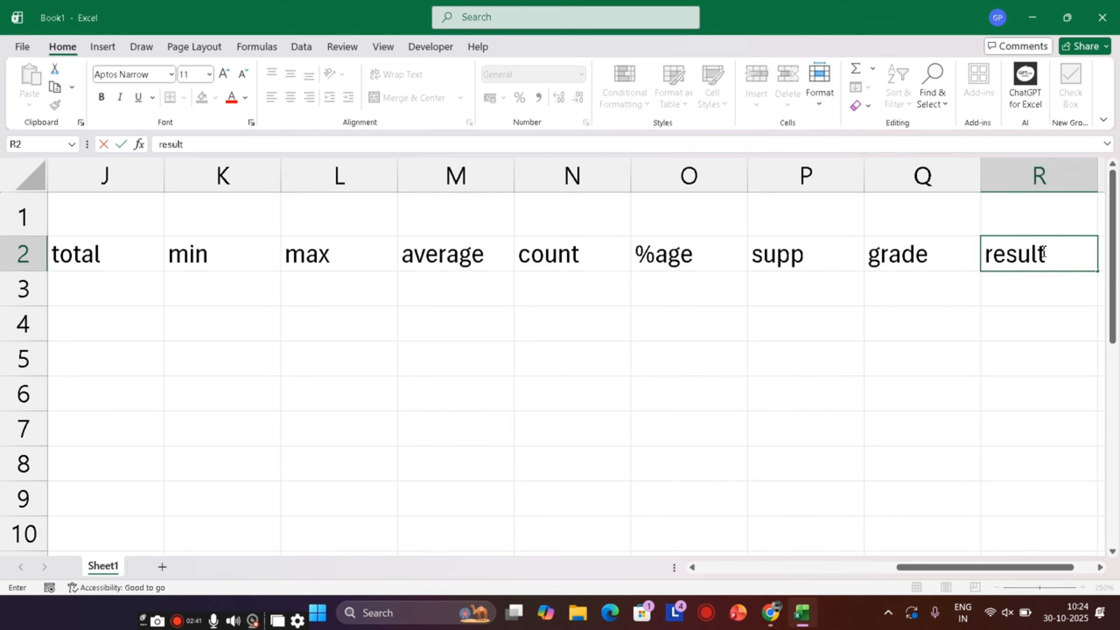
pyautogui.press('Tab')
pyautogui.write('rank')
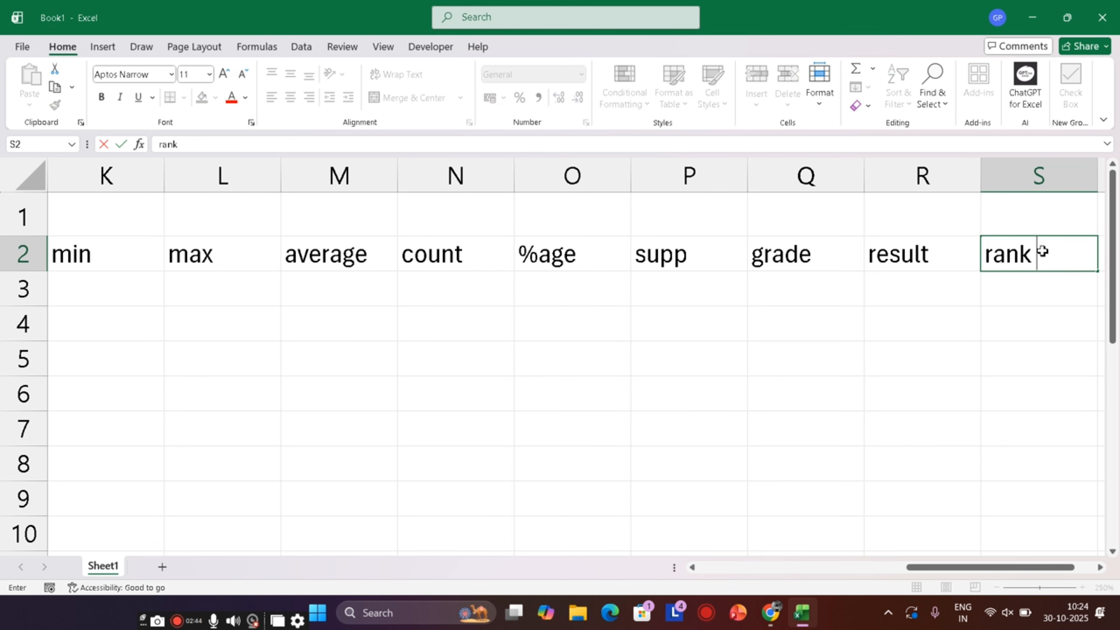
pyautogui.press('Return')
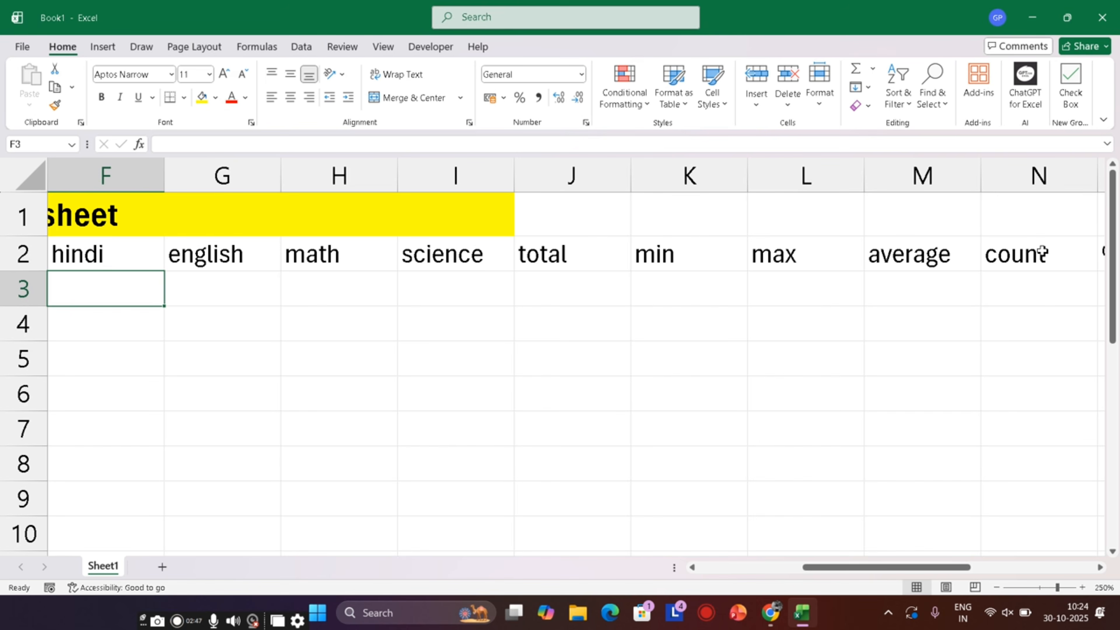
# - Number the students in the "s no" column from 1 to 7 by entering 1 in A3 and filling the series down to A9
pyautogui.press('Left')
pyautogui.press('Left')
pyautogui.press('Left')
pyautogui.press('Left')
pyautogui.press('Left')
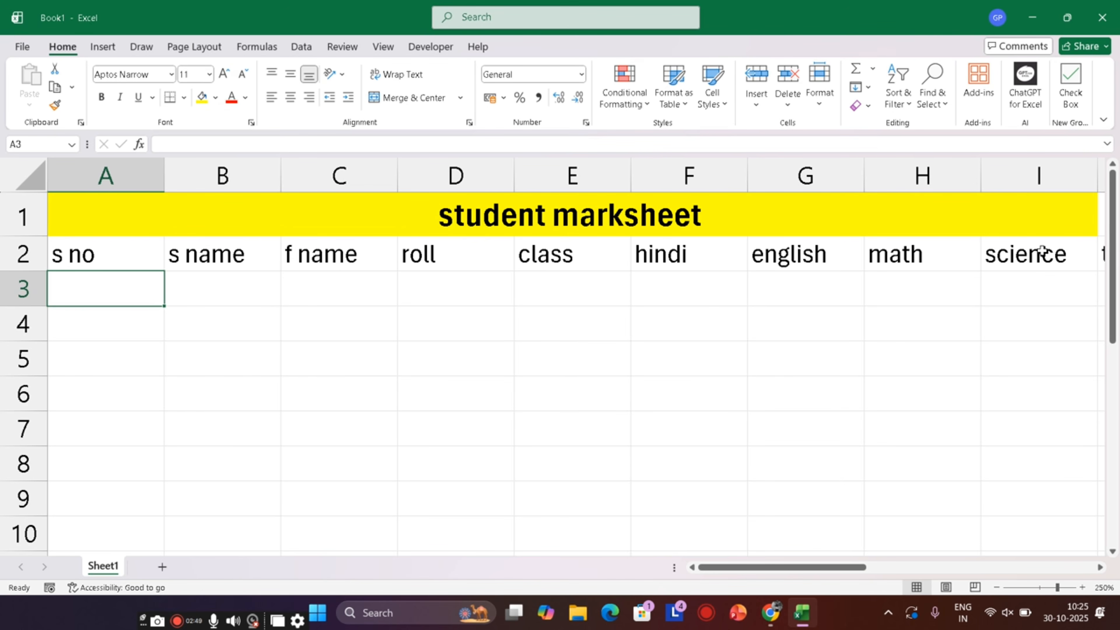
pyautogui.write('1')
pyautogui.press('Return')
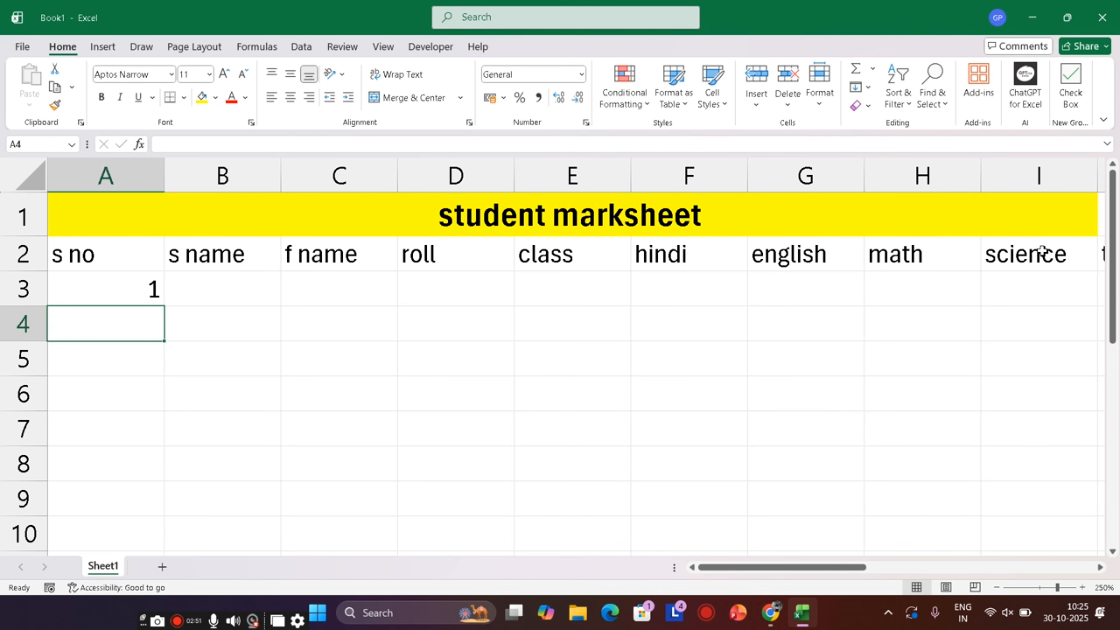
pyautogui.click(123, 288)
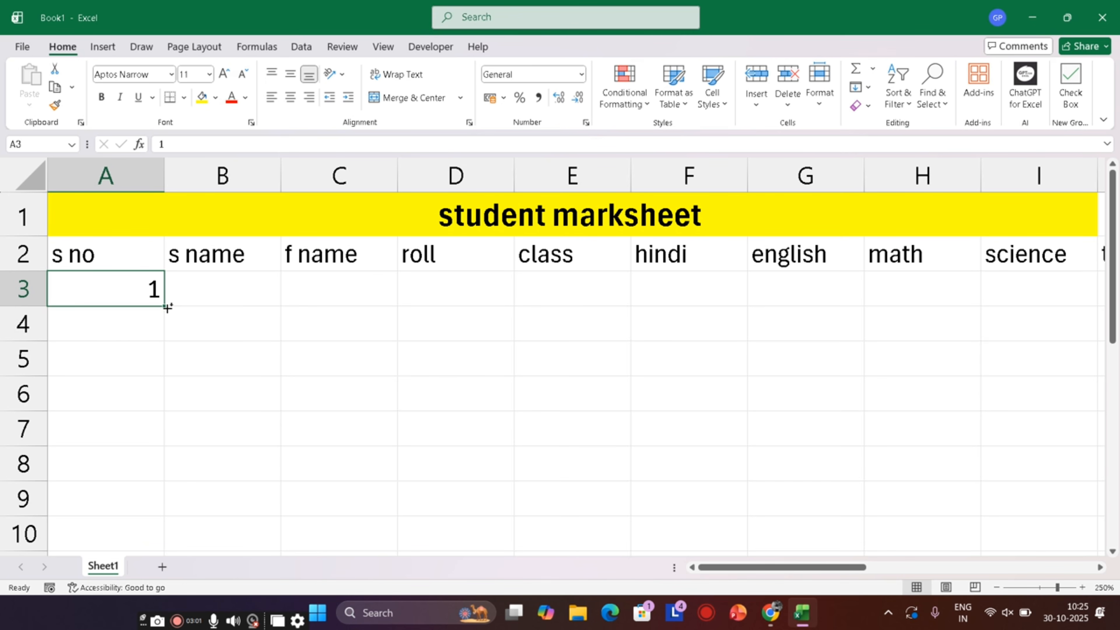
pyautogui.moveTo(167, 307); pyautogui.dragTo(181, 511)
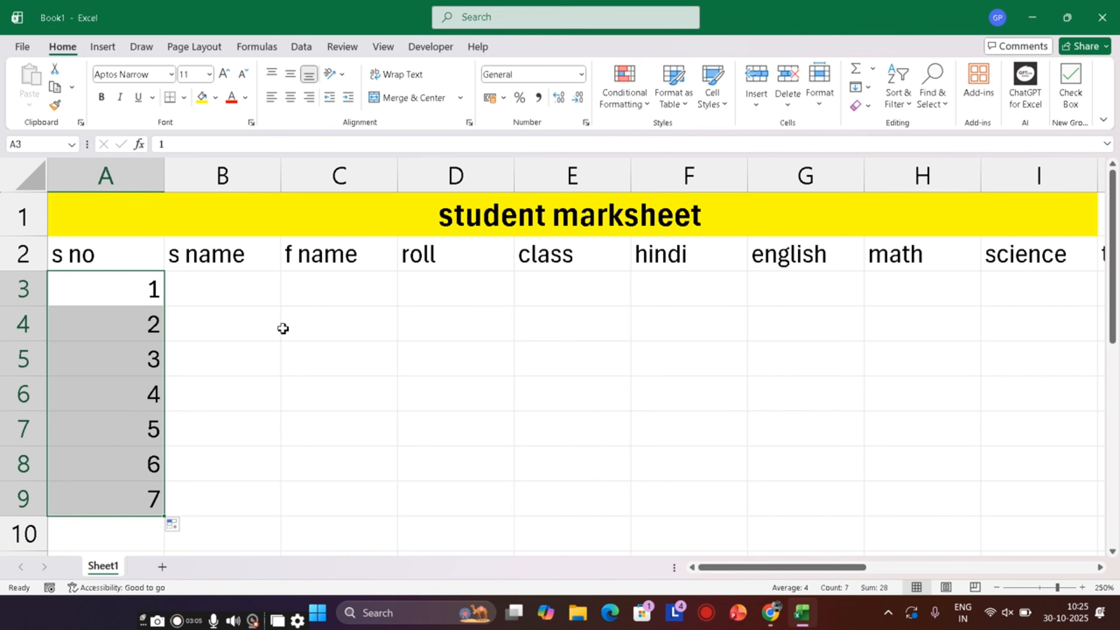
# - Enter the first three students' names in the "s name" column, cells B3 to B5
pyautogui.click(230, 281)
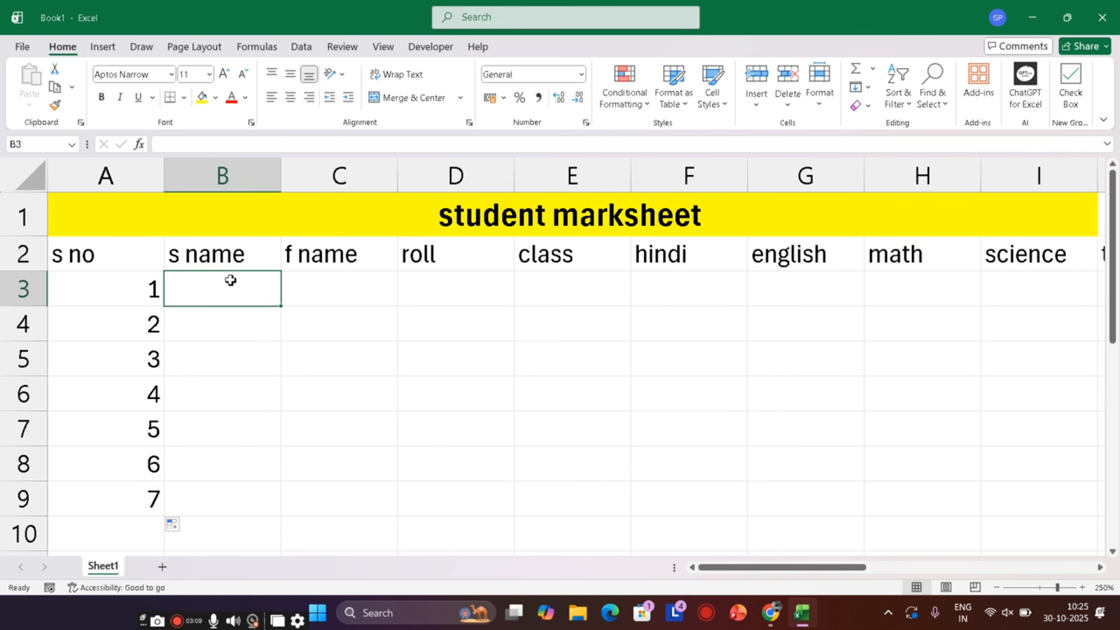
pyautogui.write('har')
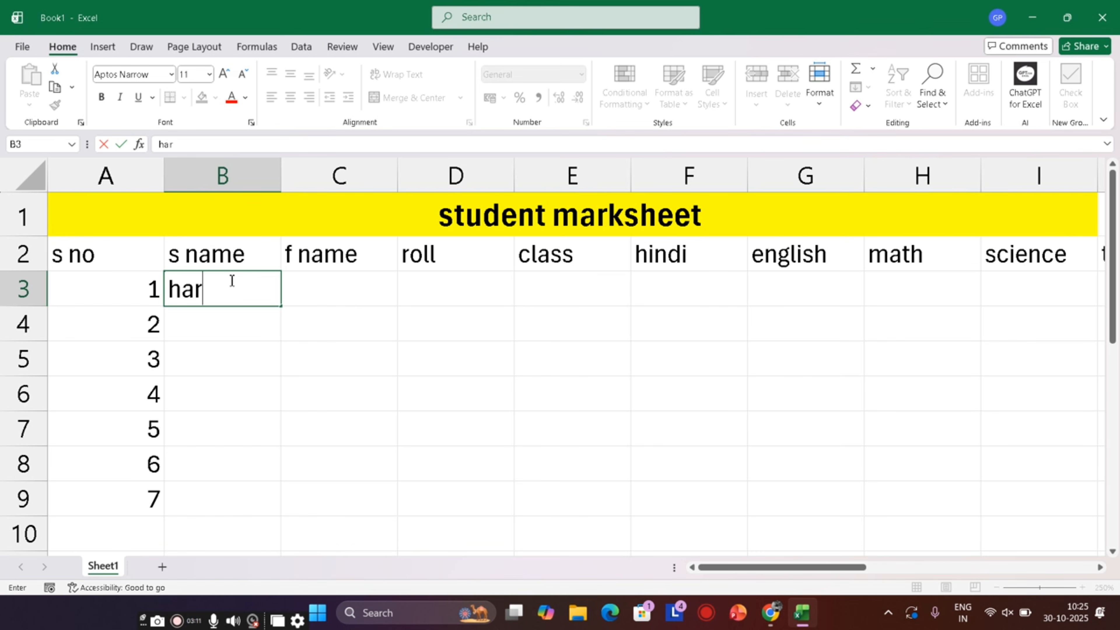
pyautogui.write('sh')
pyautogui.press('Return')
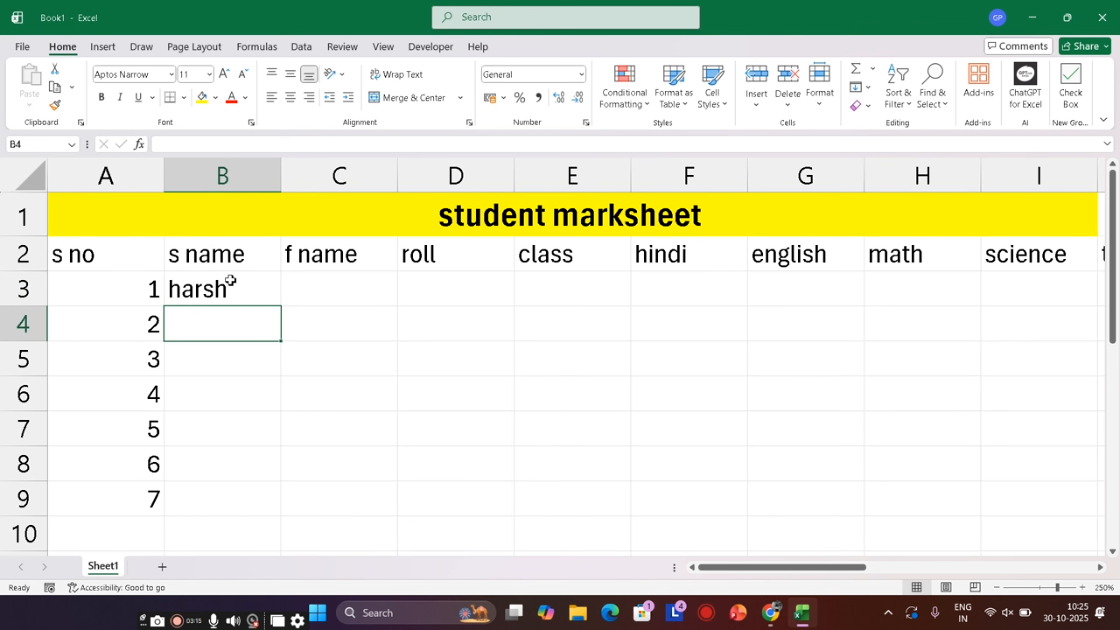
pyautogui.write('anamika')
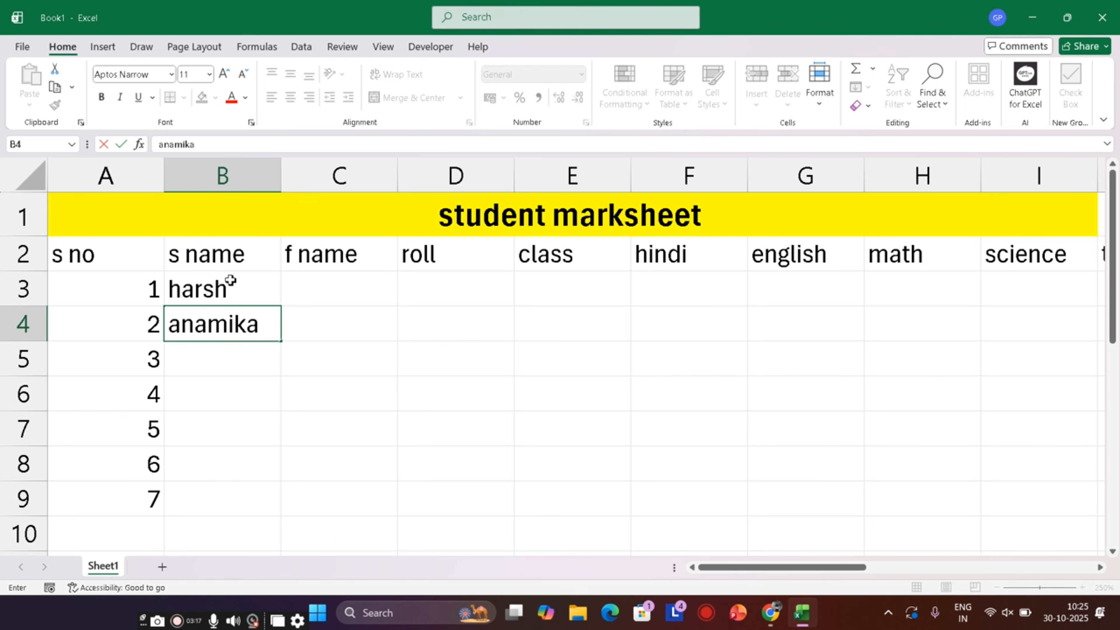
pyautogui.press('Return')
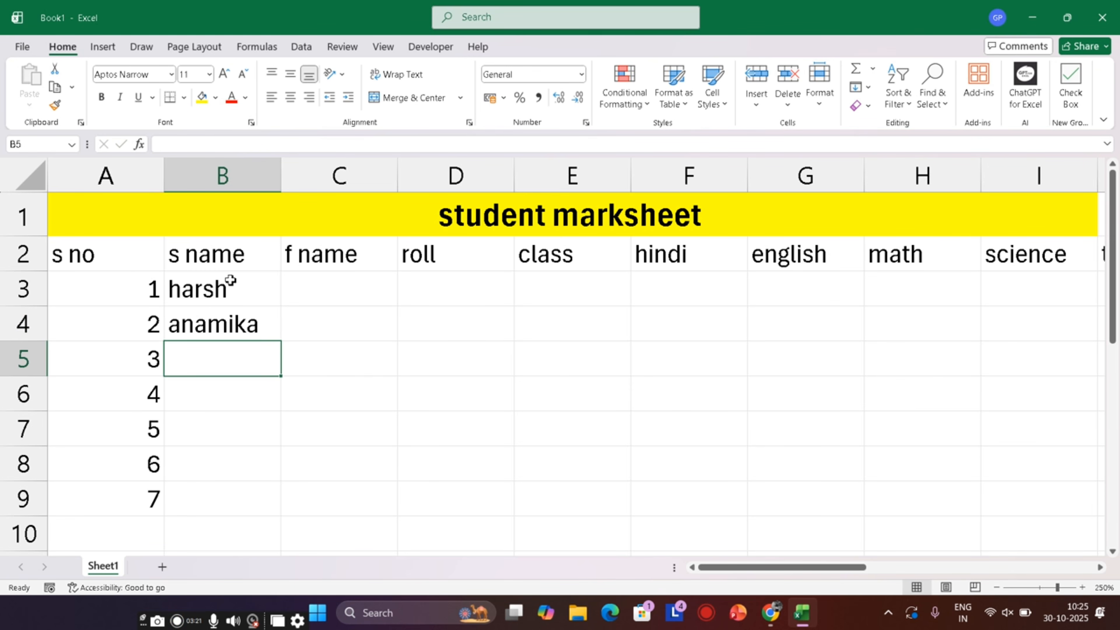
pyautogui.write('ashw')
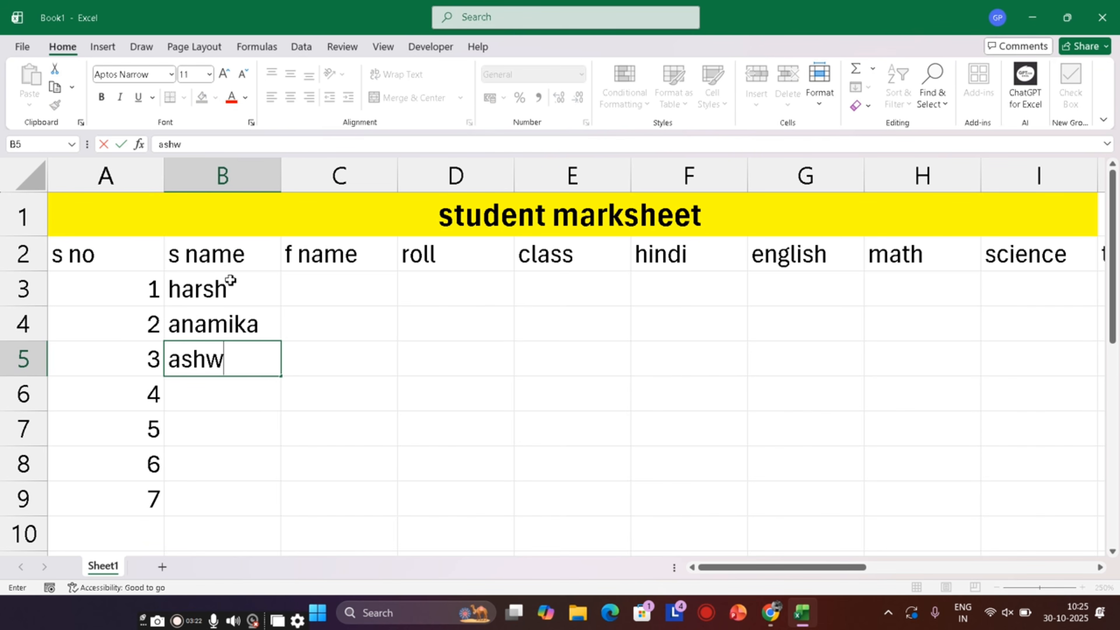
pyautogui.write('ani')
pyautogui.press('Return')
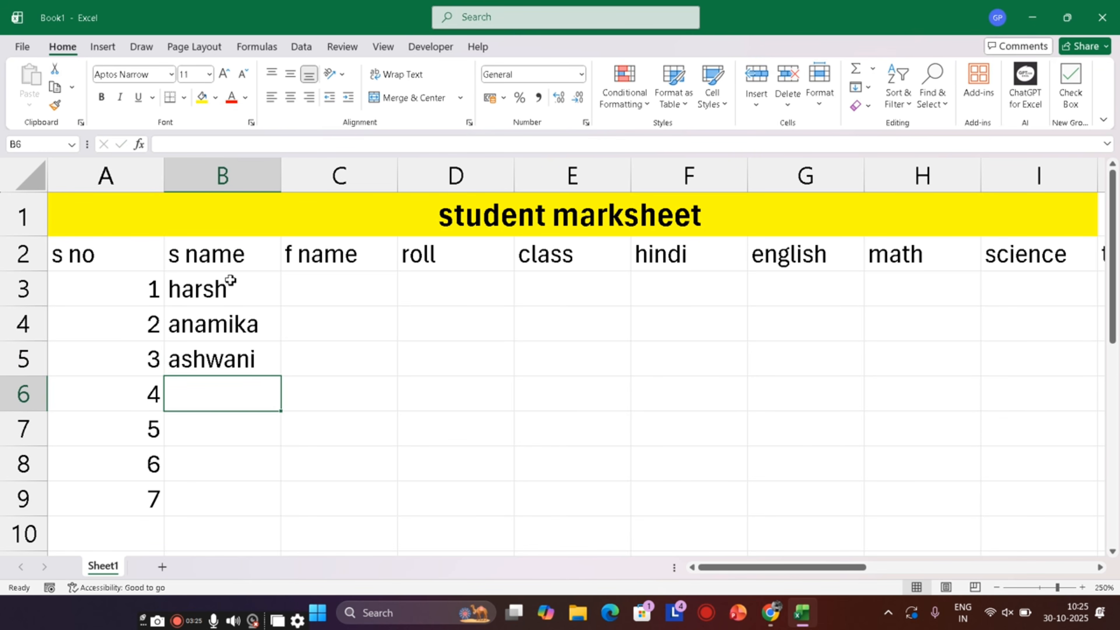
# - Enter the remaining four students' names in the "s name" column, cells B6 to B9
pyautogui.write('anjali')
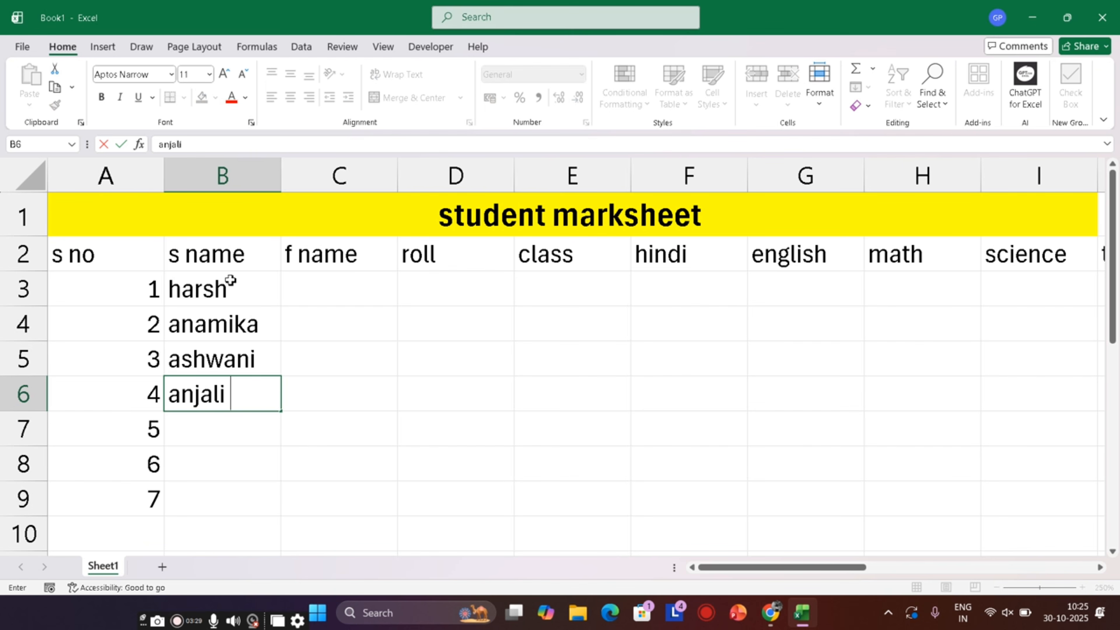
pyautogui.press('Return')
pyautogui.write('sanjana')
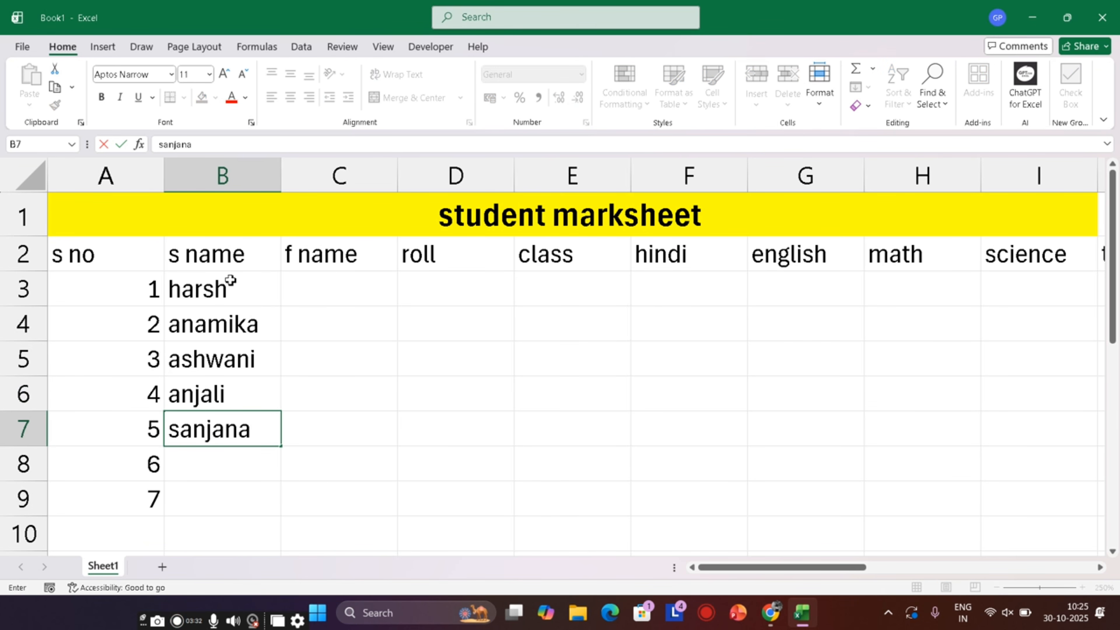
pyautogui.press('Return')
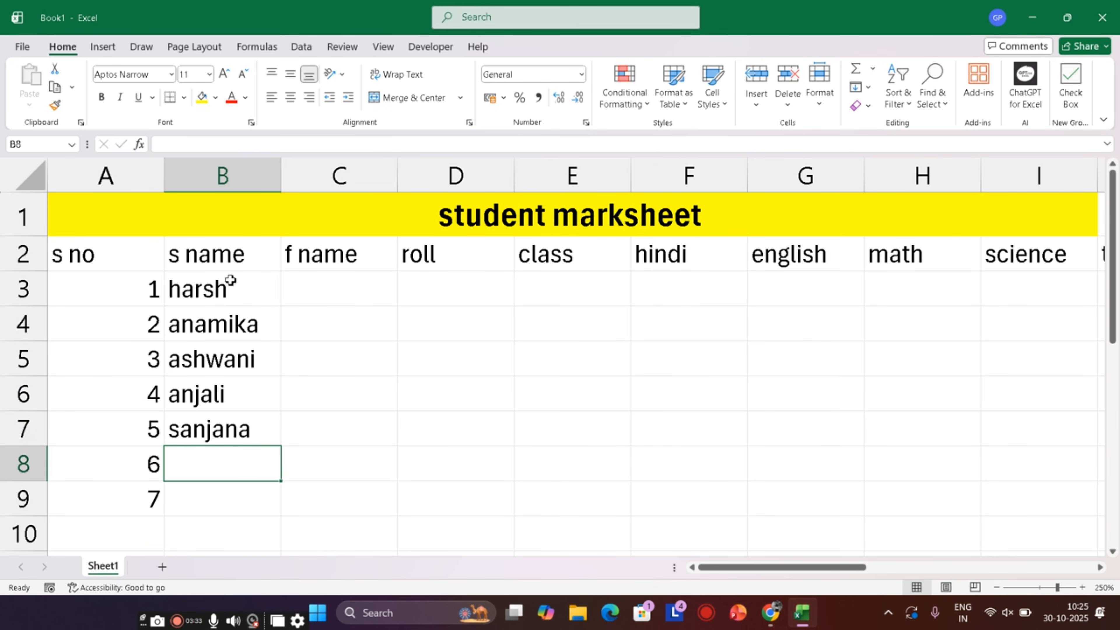
pyautogui.write('riya')
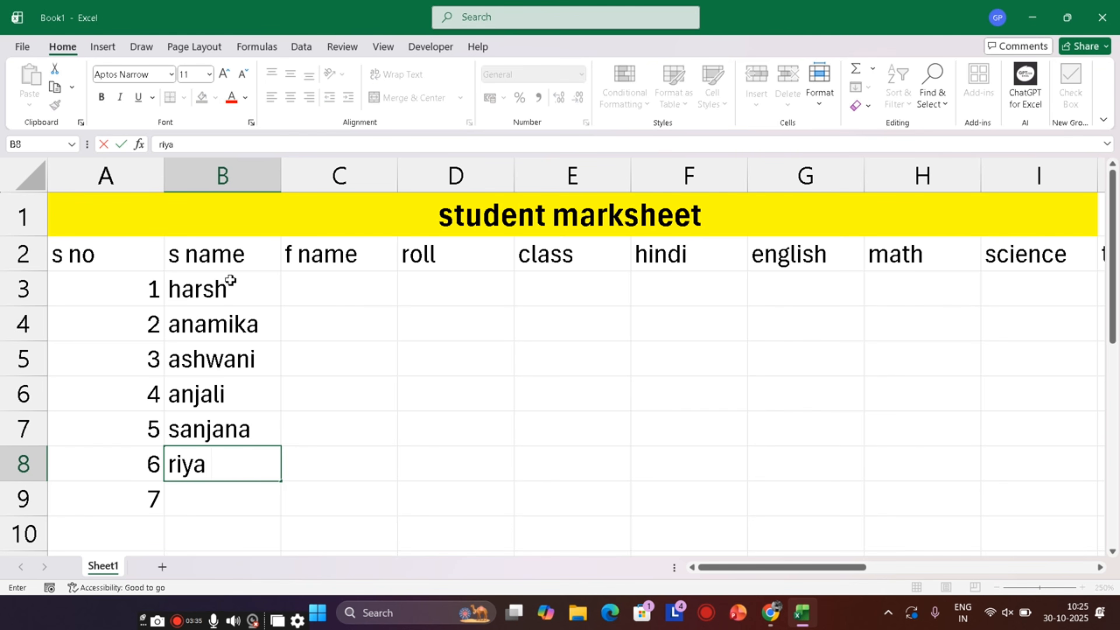
pyautogui.press('Return')
pyautogui.write('priya')
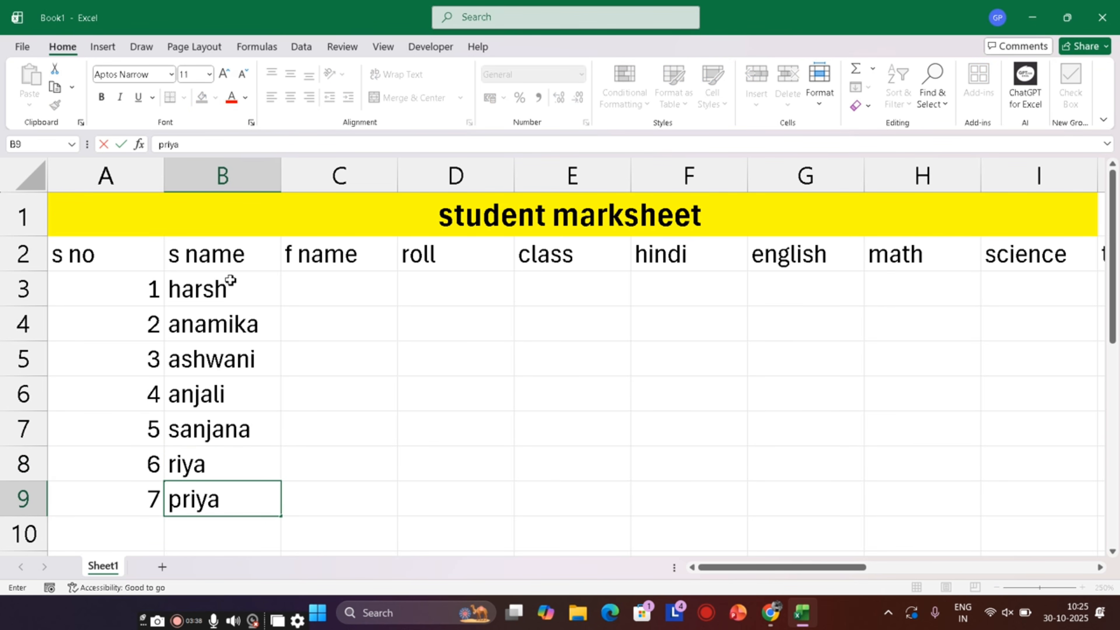
pyautogui.press('Tab')
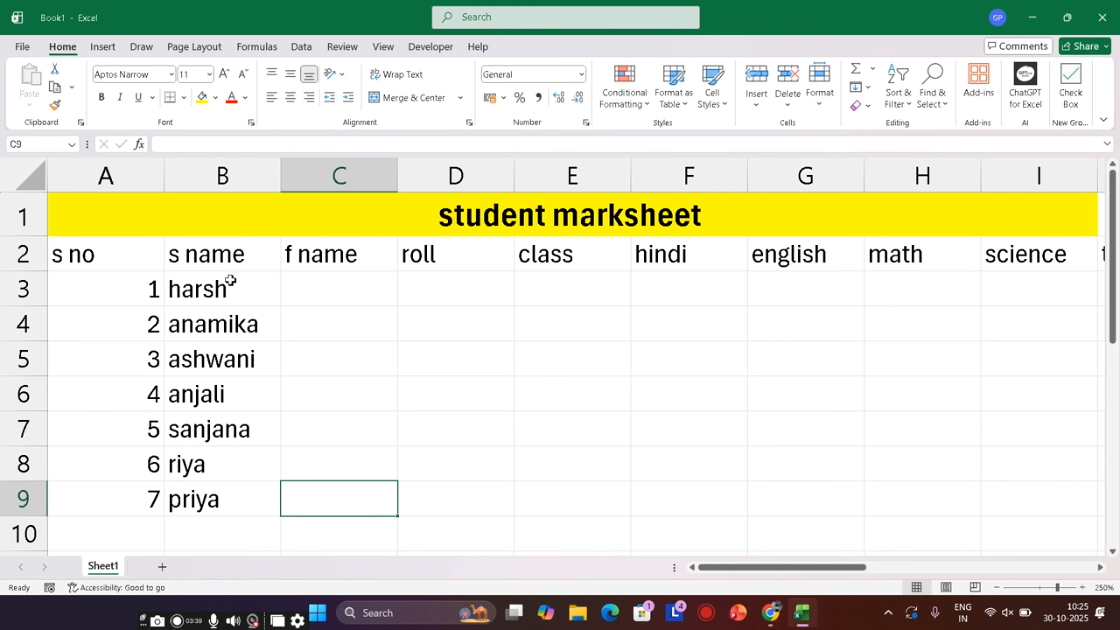
# - Enter the first student's "f name" entry in cell C3
pyautogui.press('Up')
pyautogui.press('Up')
pyautogui.press('Up')
pyautogui.press('Up')
pyautogui.press('Up')
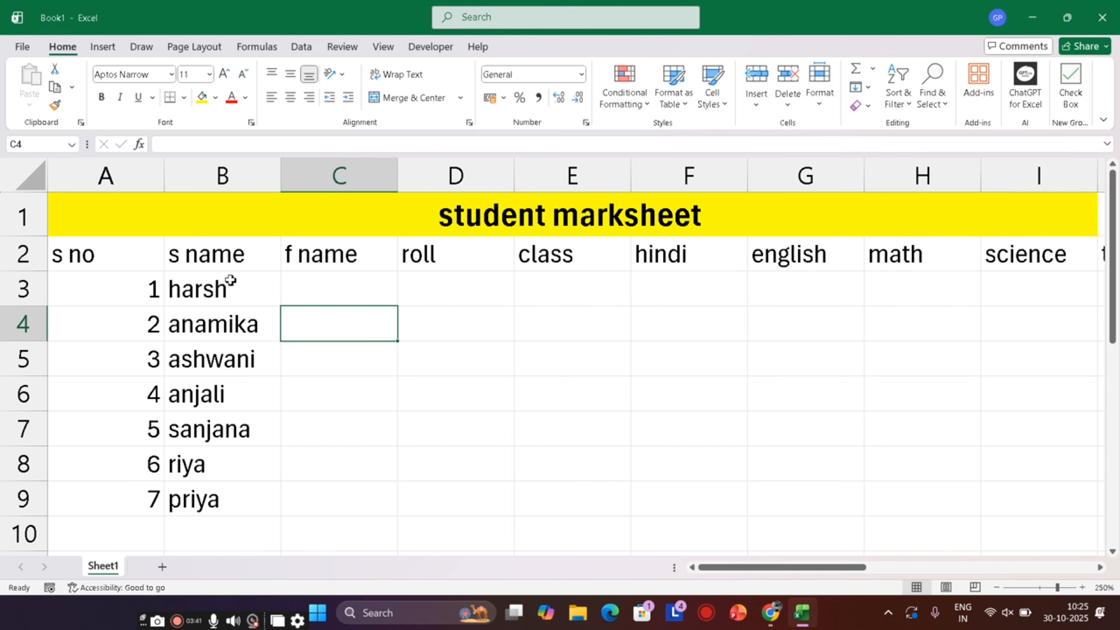
pyautogui.press('Up')
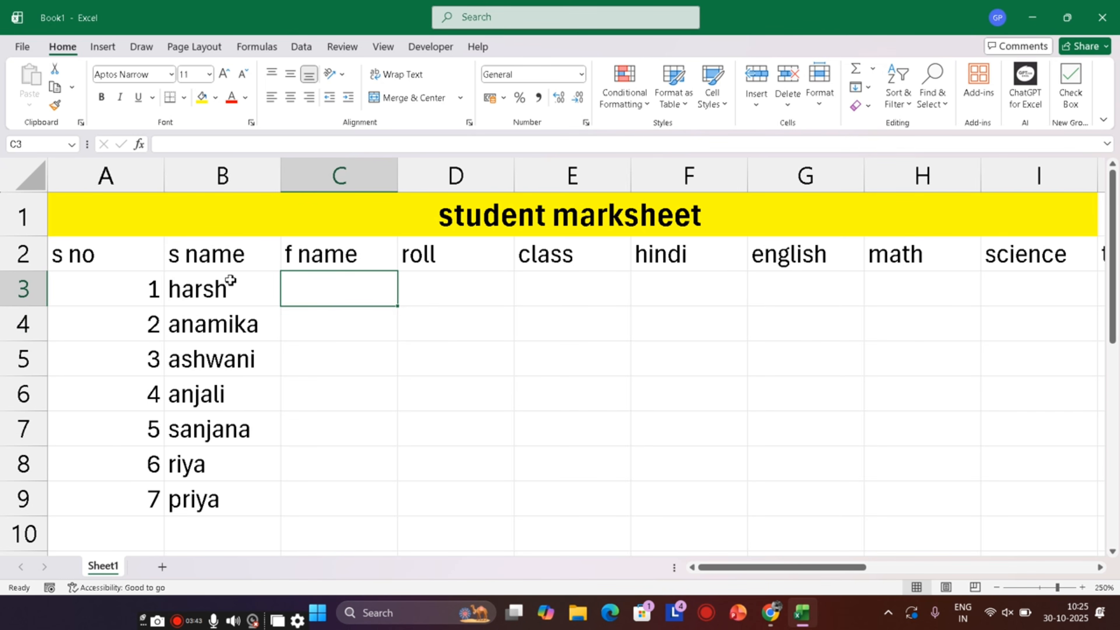
pyautogui.write('ralal')
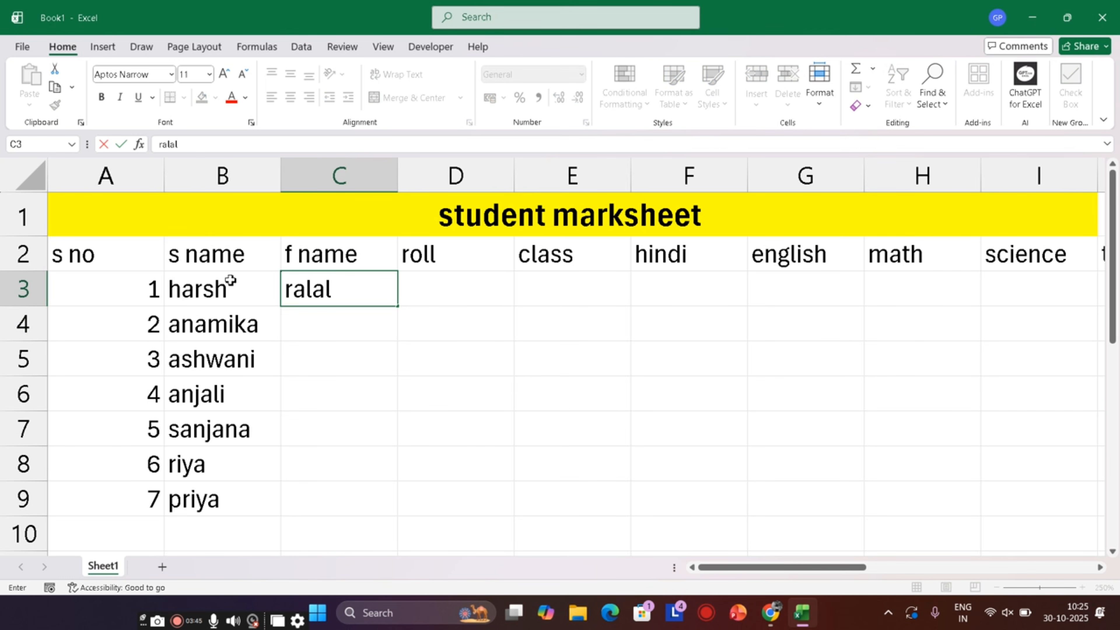
pyautogui.write('a')
pyautogui.press('Return')
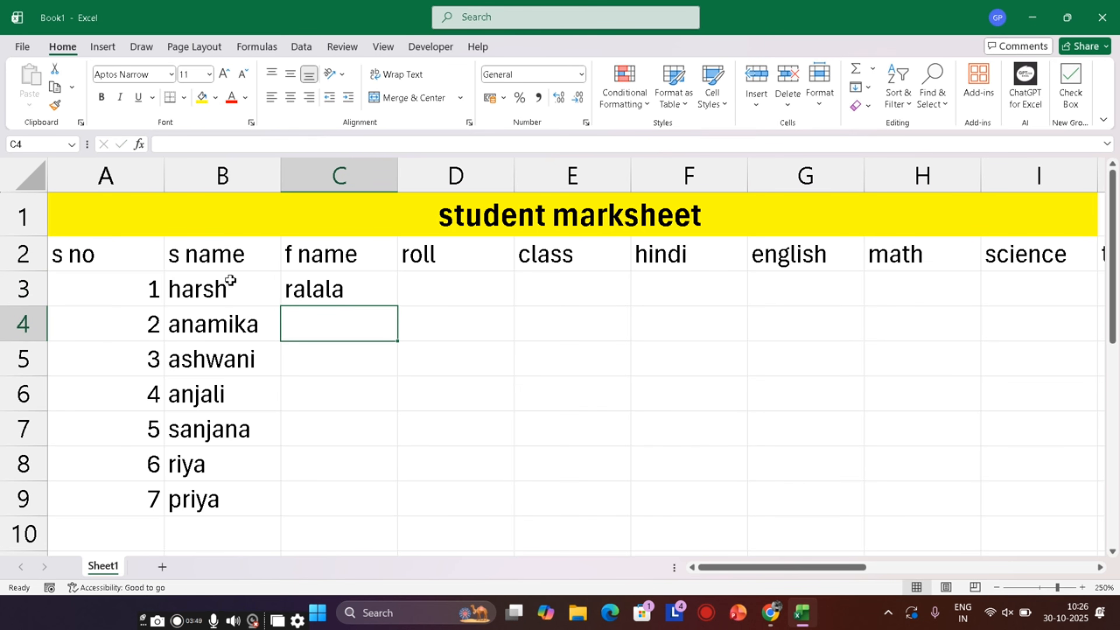
# - Correct the spelling of the name in C3 by inserting the missing "m" after its second letter
pyautogui.press('Up')
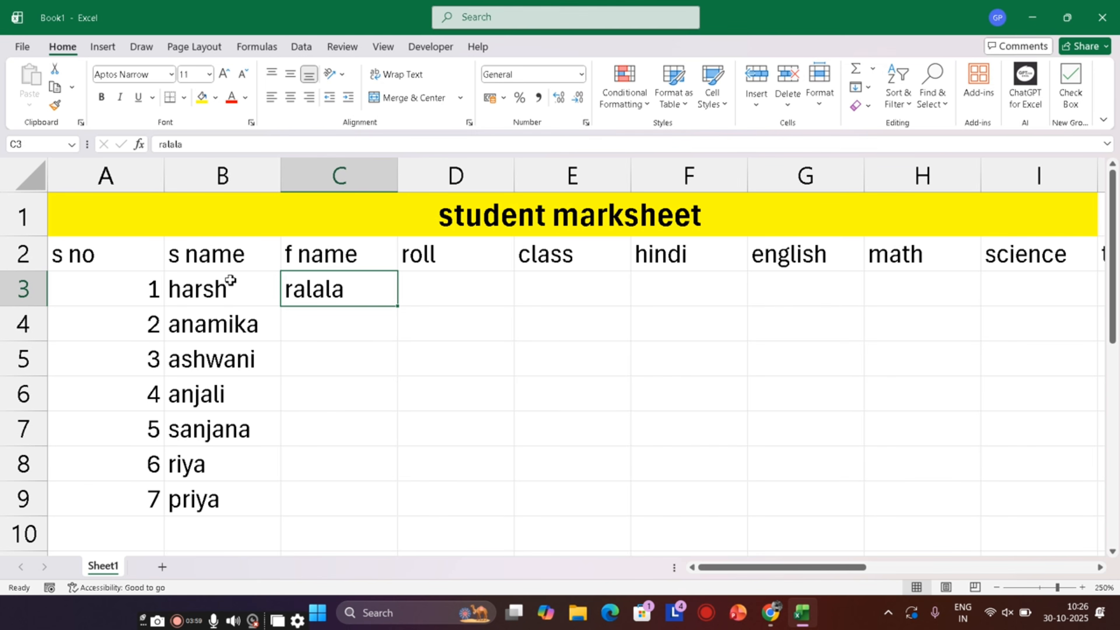
pyautogui.press('F2')
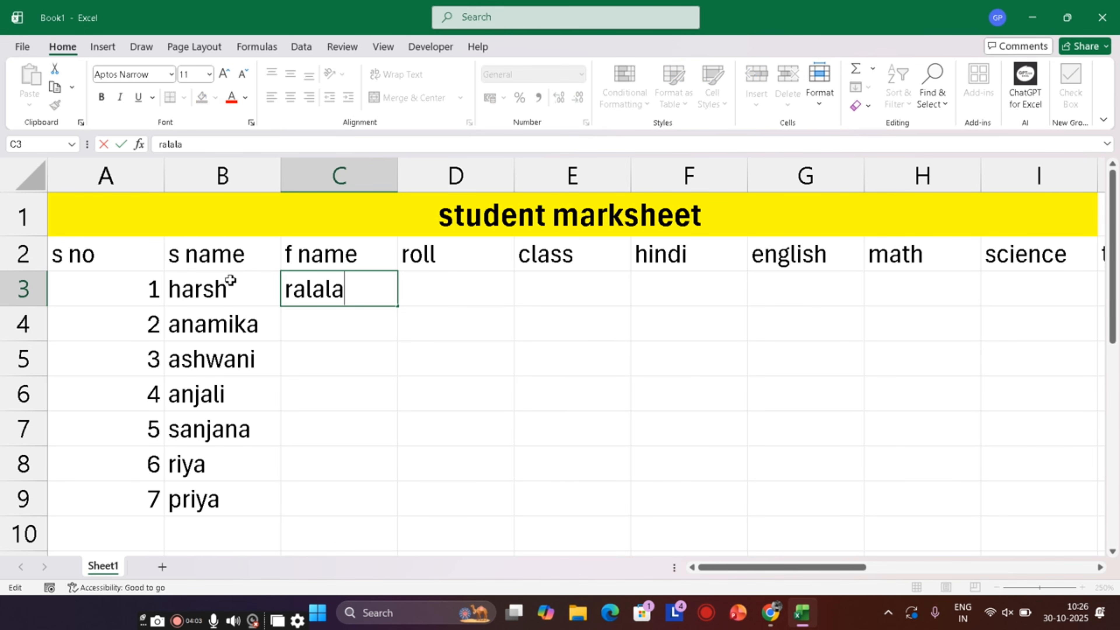
pyautogui.press('Left')
pyautogui.press('Left')
pyautogui.press('Left')
pyautogui.write('m')
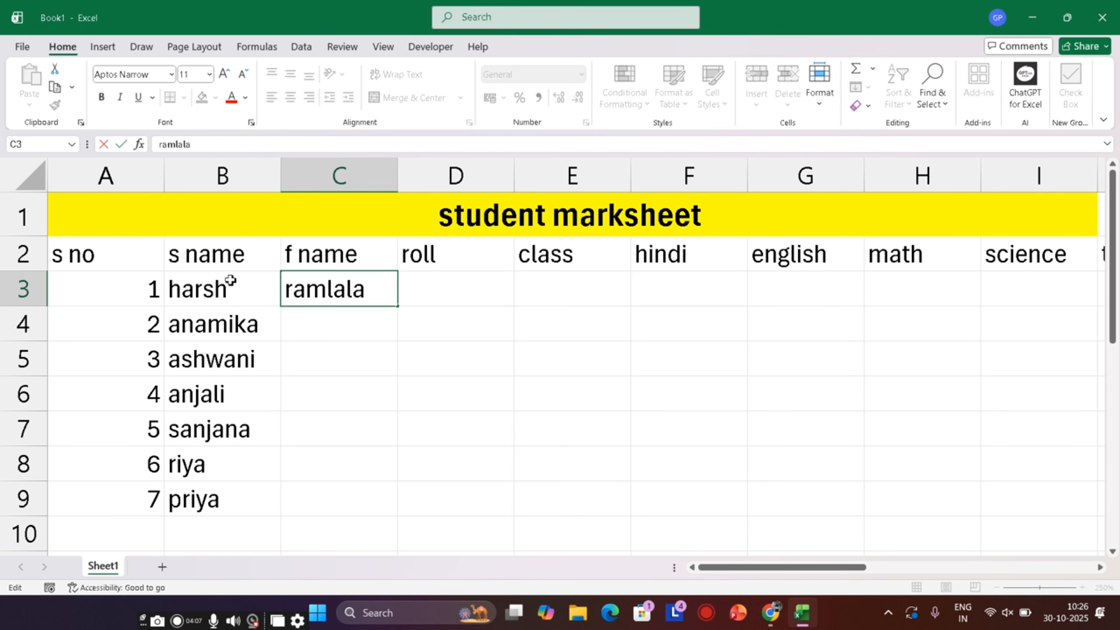
pyautogui.press('Return')
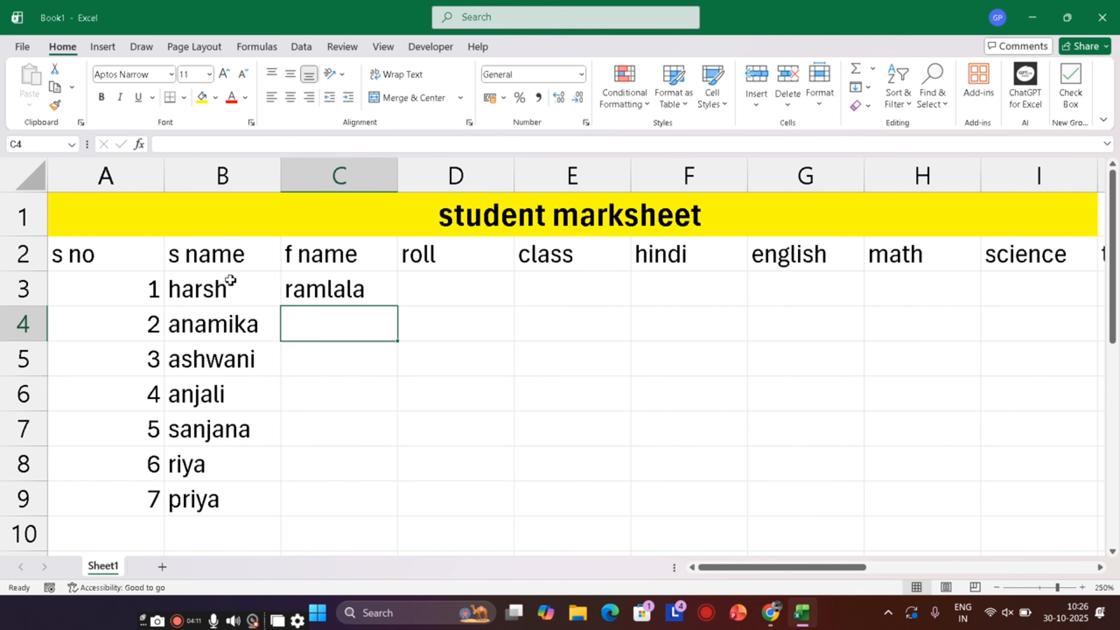
# - Enter the "f name" entries for the second and third students in cells C4 and C5
pyautogui.write('nand')
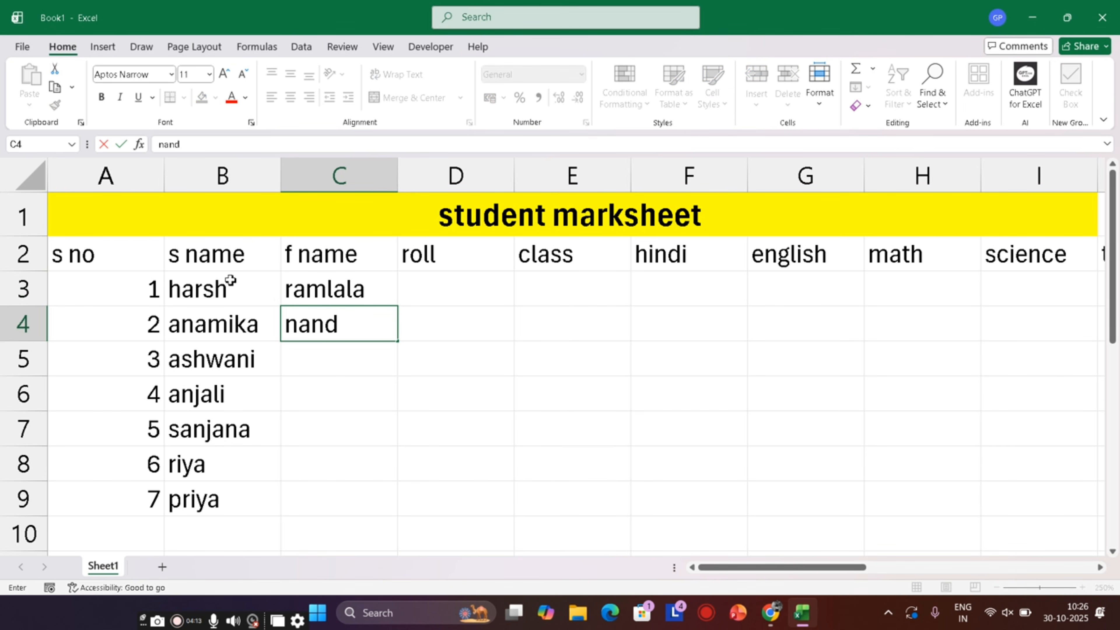
pyautogui.write('kumar')
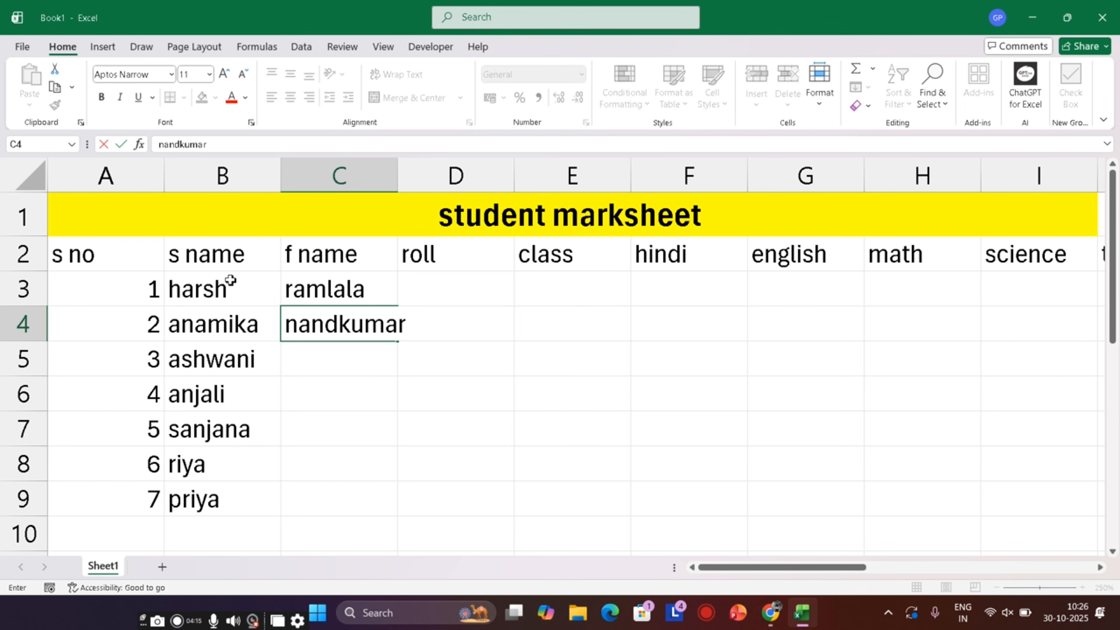
pyautogui.press('Return')
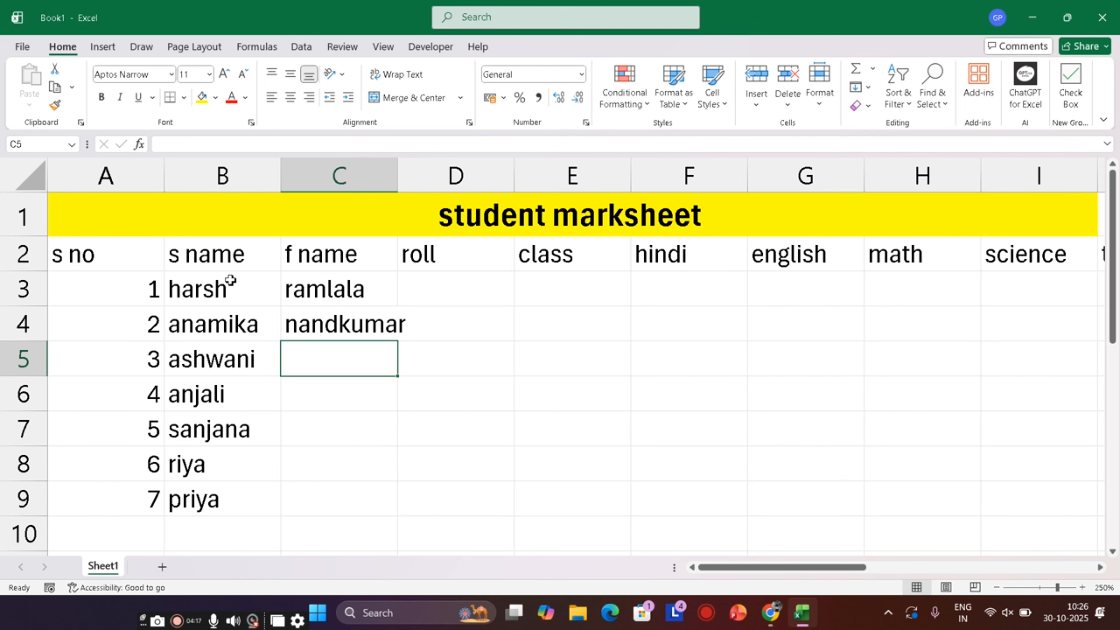
pyautogui.write('pars')
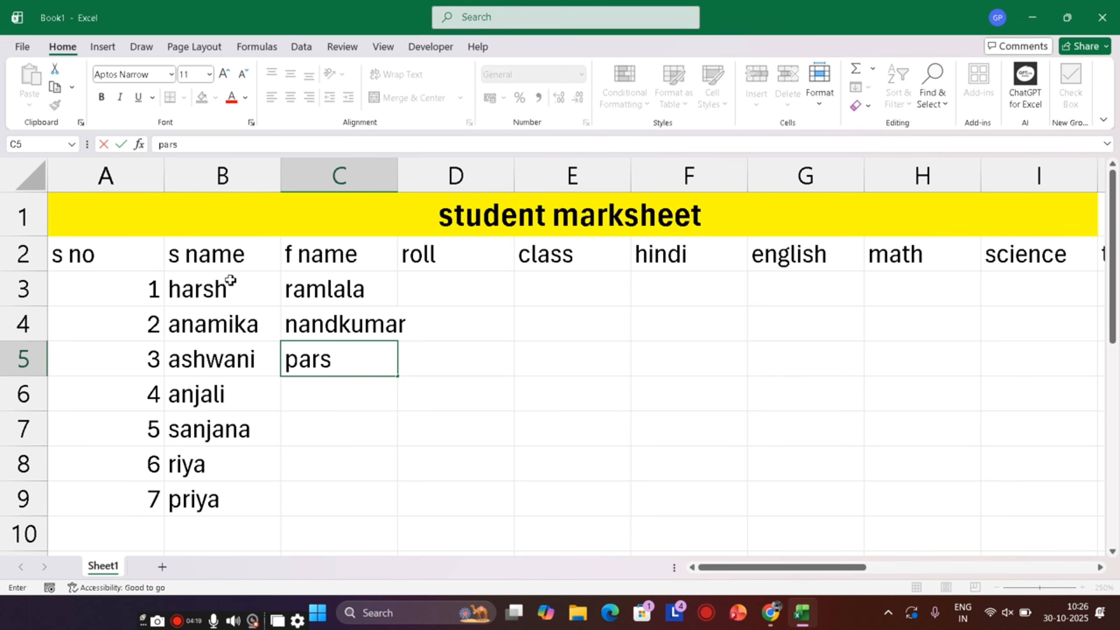
pyautogui.press('BackSpace')
pyautogui.write('ash')
pyautogui.press('BackSpace')
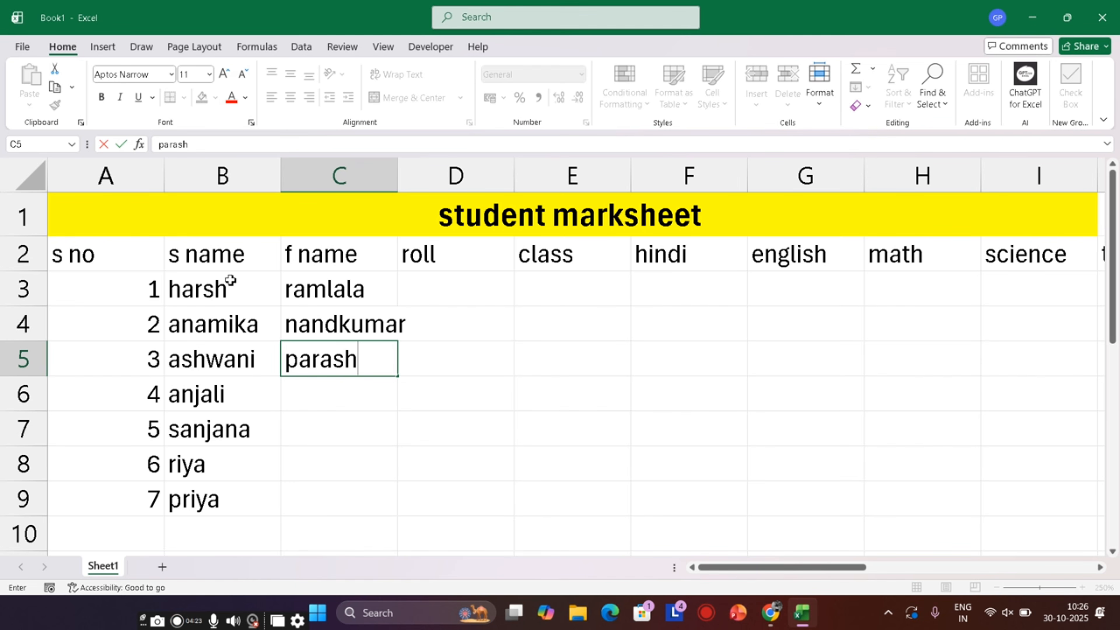
pyautogui.press('BackSpace')
pyautogui.press('Return')
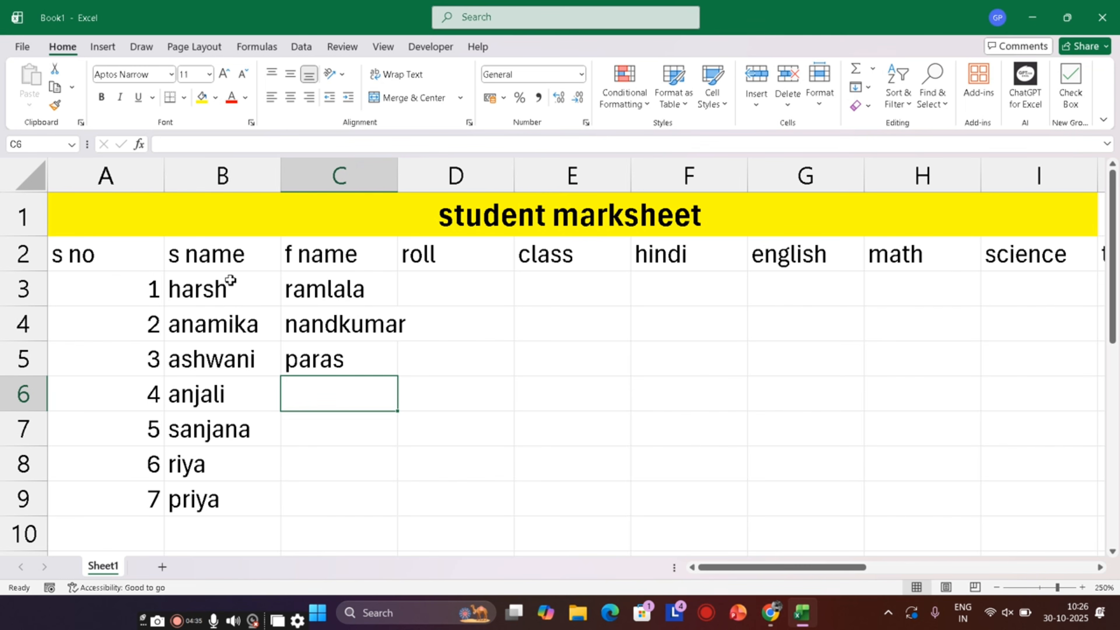
# - Enter the "f name" entries for students 4 to 6 in cells C6 to C8
pyautogui.write('he')
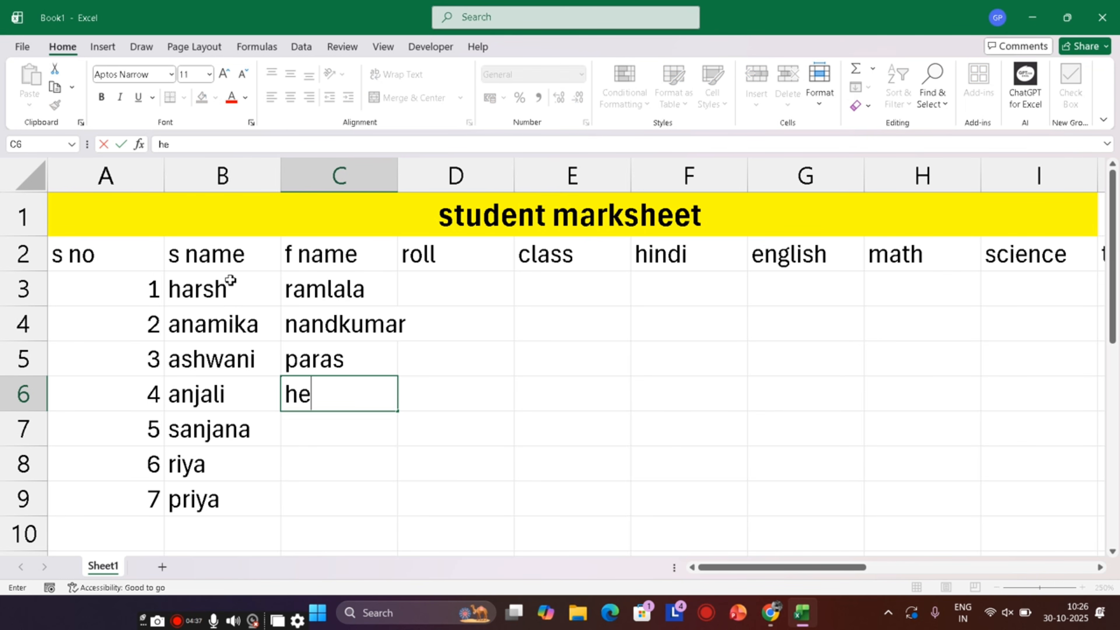
pyautogui.write('mant')
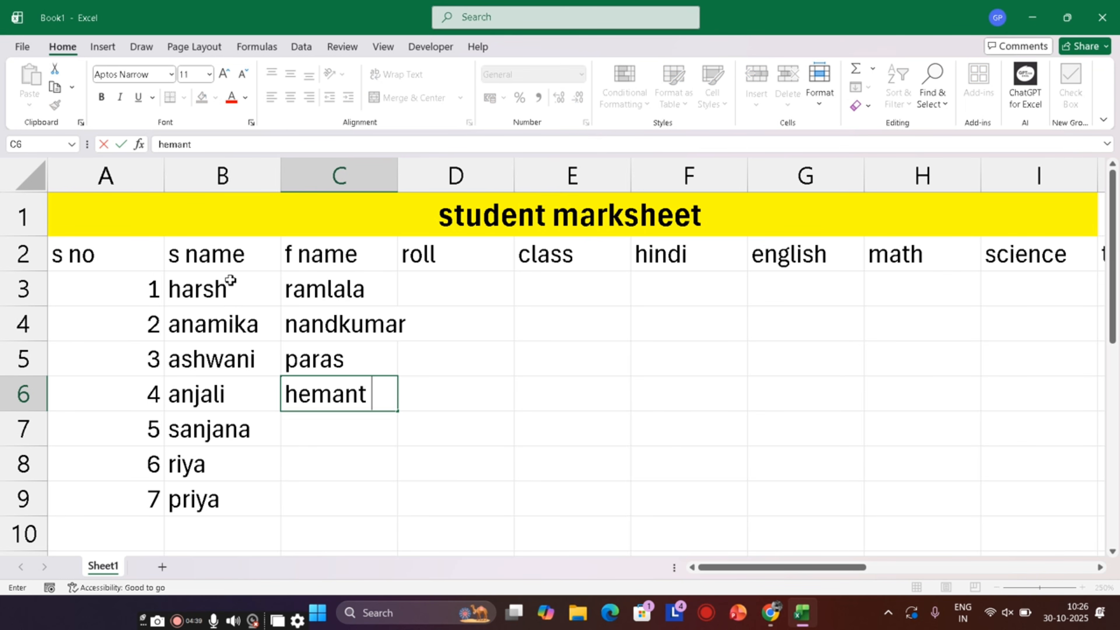
pyautogui.press('Return')
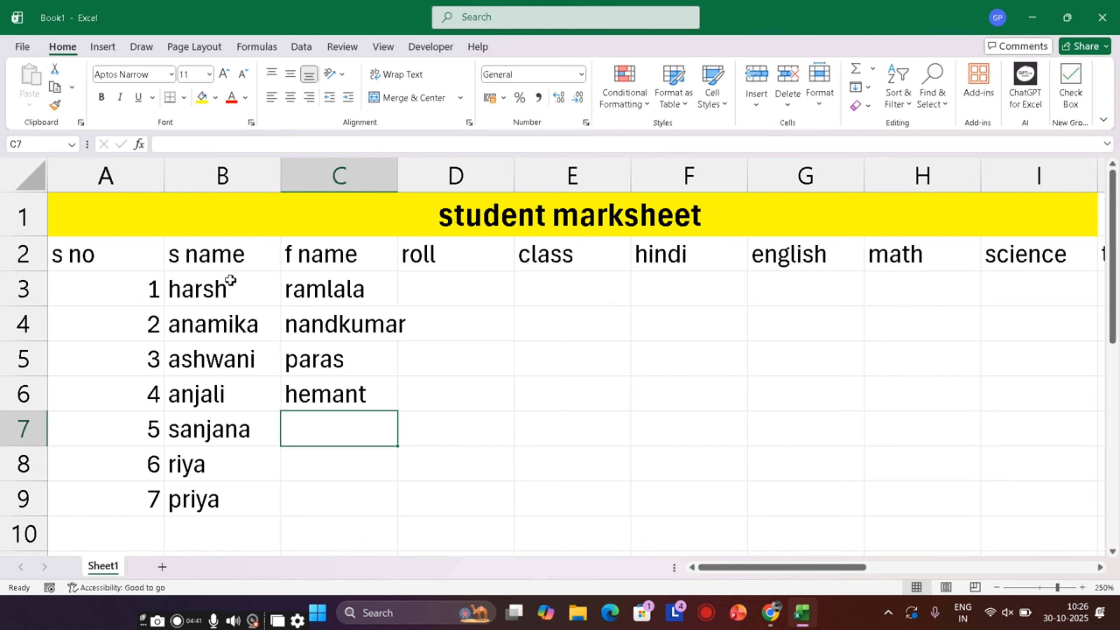
pyautogui.write('ram')
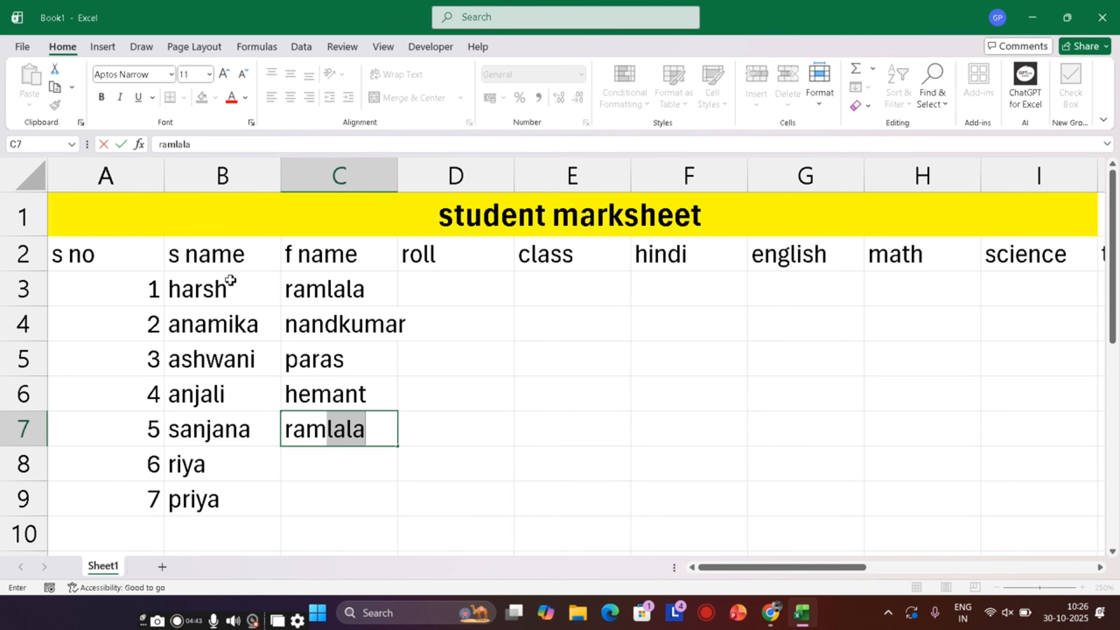
pyautogui.write('bahor')
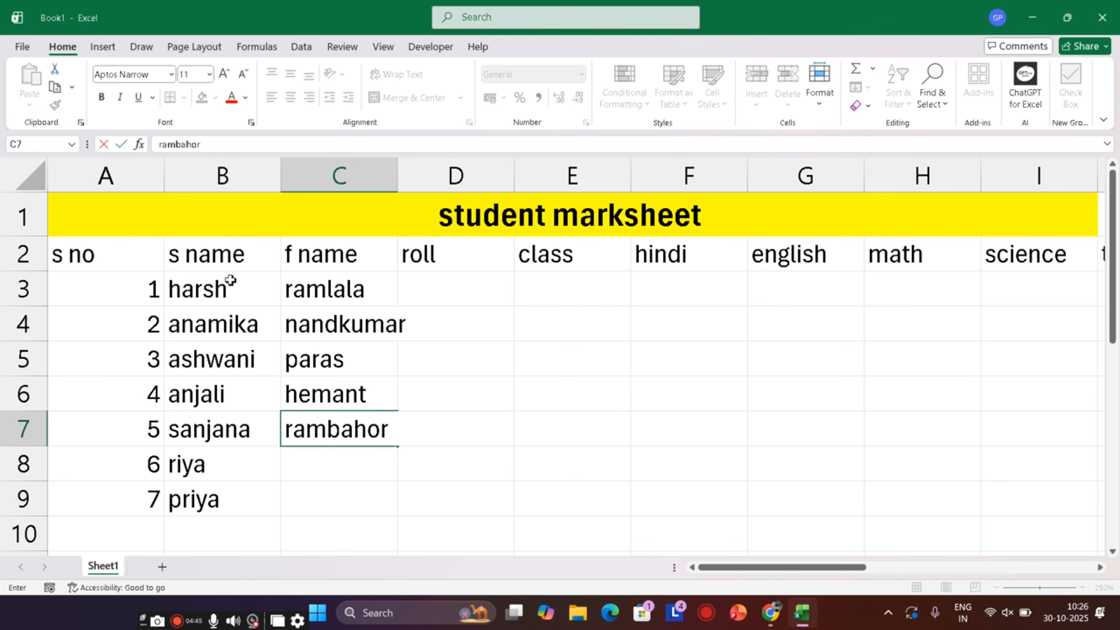
pyautogui.press('Return')
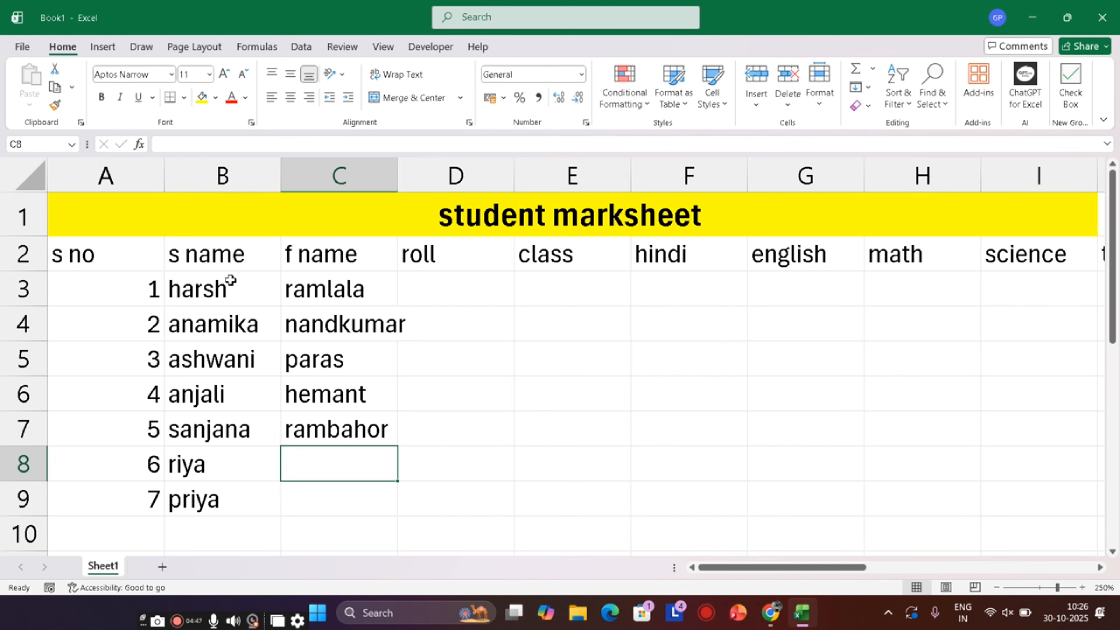
pyautogui.write('rajesh')
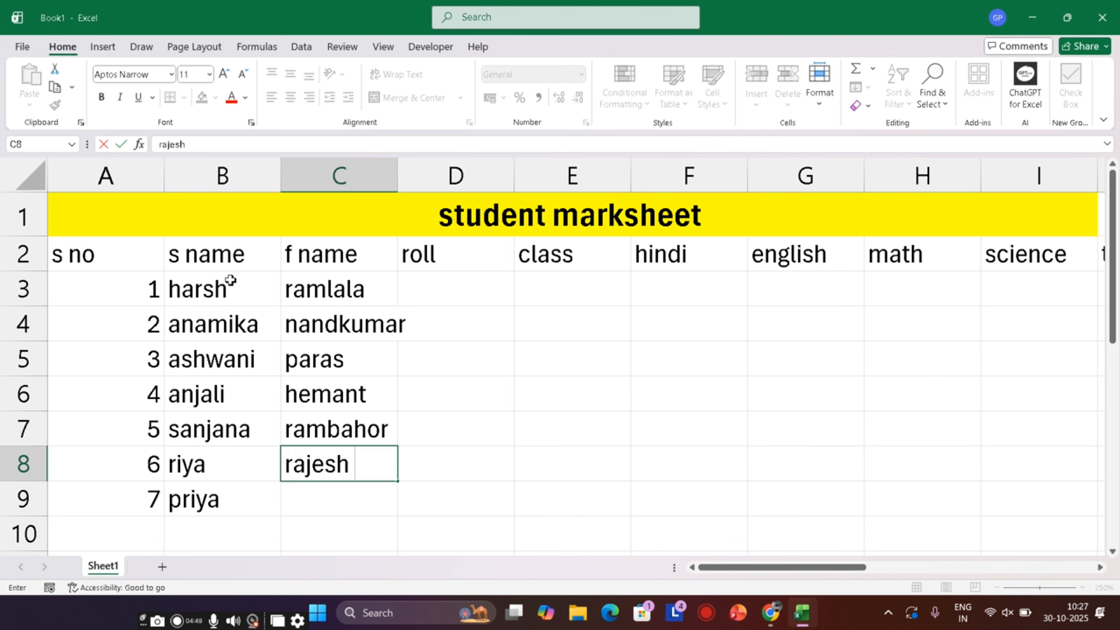
pyautogui.press('Return')
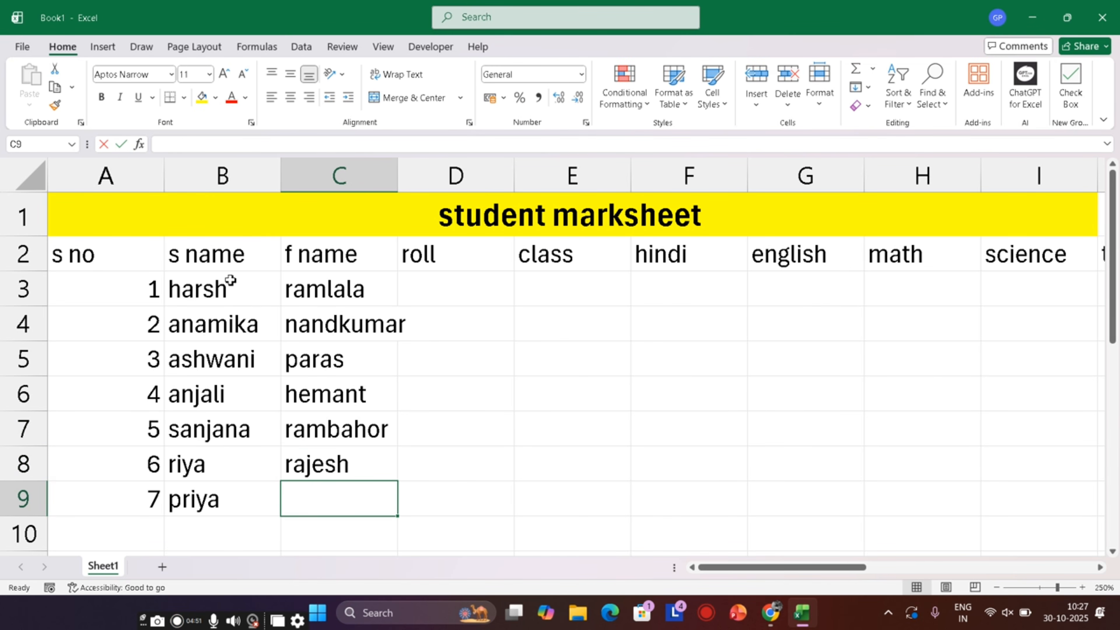
# - Enter the seventh student's "f name" entry in cell C9
pyautogui.write('lalit')
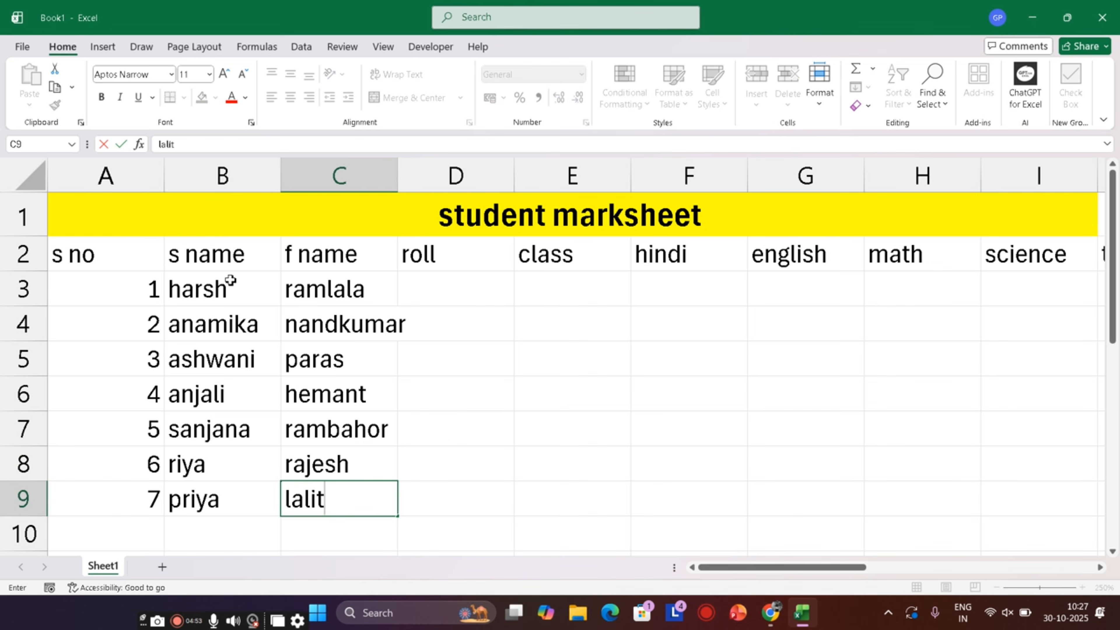
pyautogui.press('Return')
# - Widen column C so that the longest "f name" entry fits inside its cell
pyautogui.press('Right')
pyautogui.press('Up')
pyautogui.press('Up')
pyautogui.press('Up')
pyautogui.press('Up')
pyautogui.press('Up')
pyautogui.press('Up')
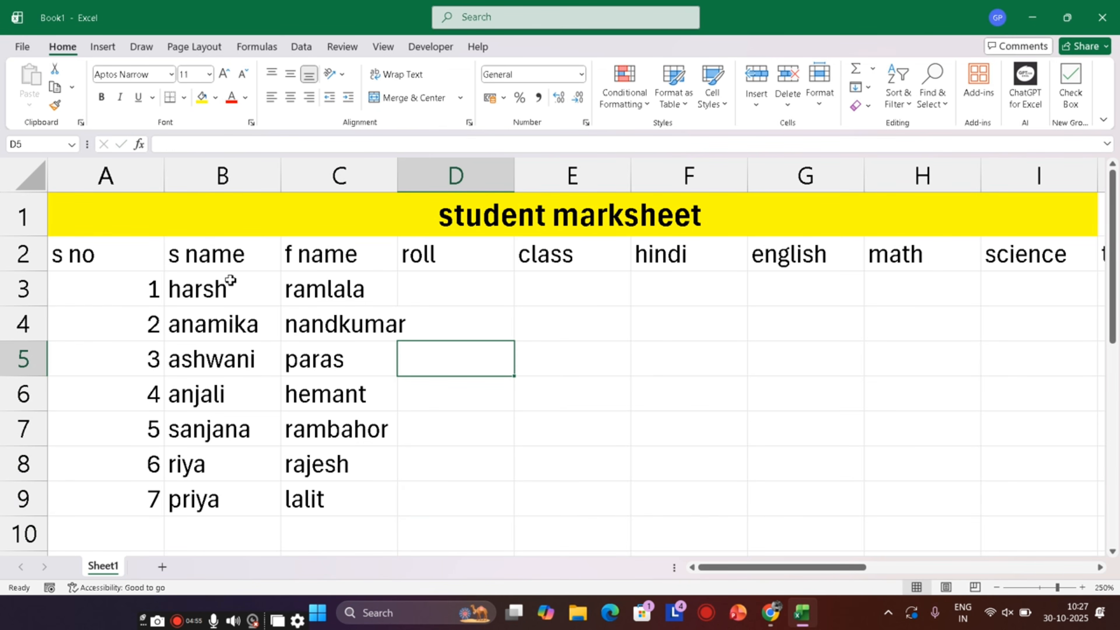
pyautogui.press('Up')
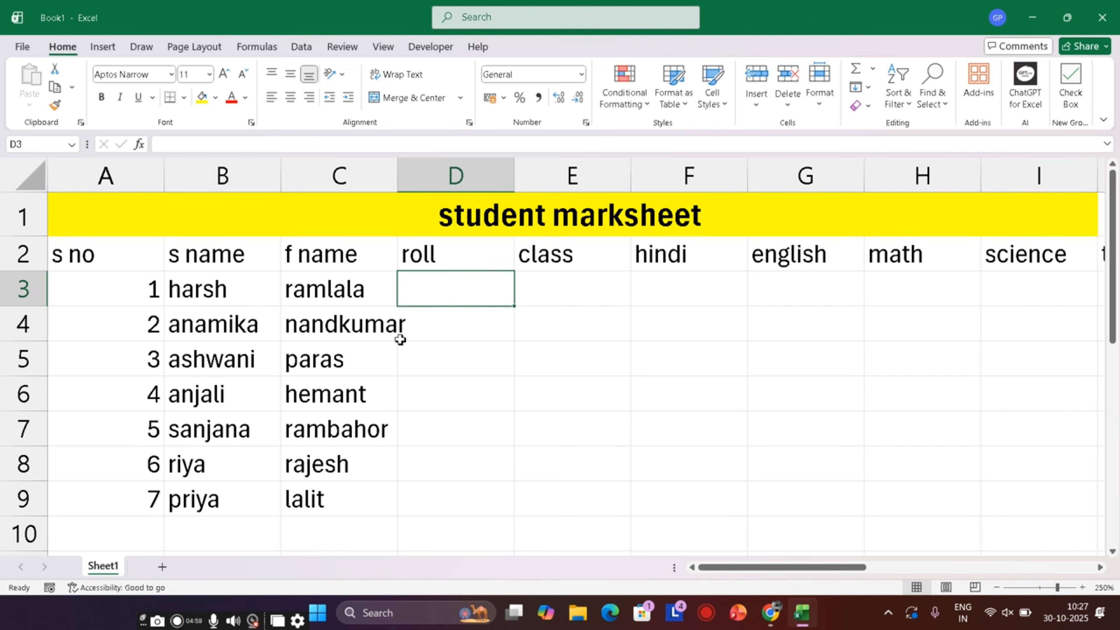
pyautogui.press('Down')
pyautogui.press('Down')
pyautogui.press('Down')
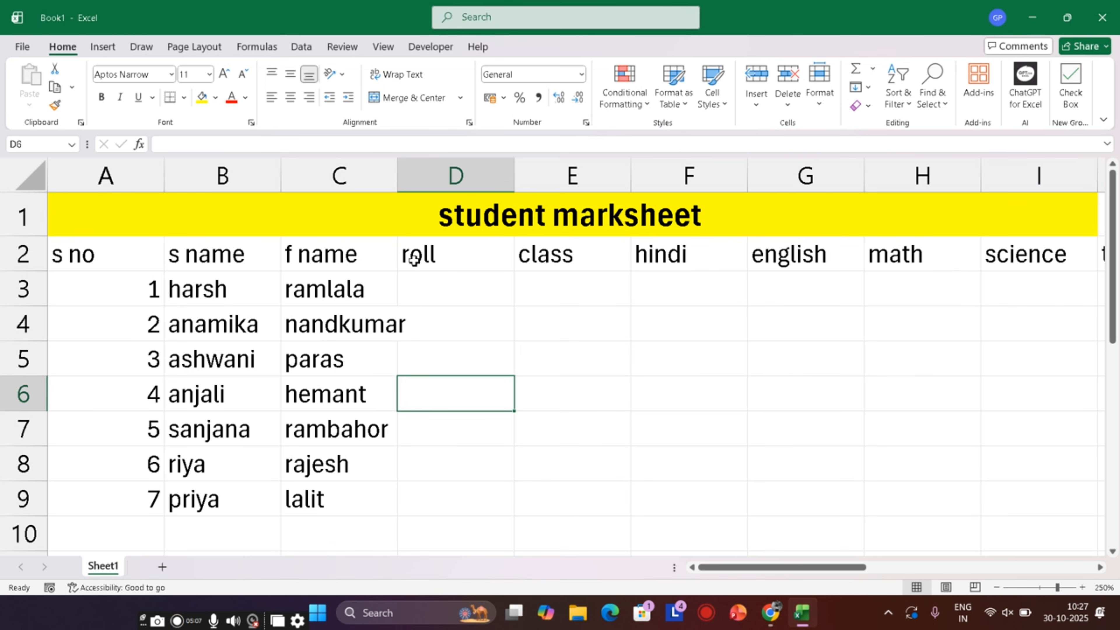
pyautogui.moveTo(400, 187); pyautogui.dragTo(427, 179)
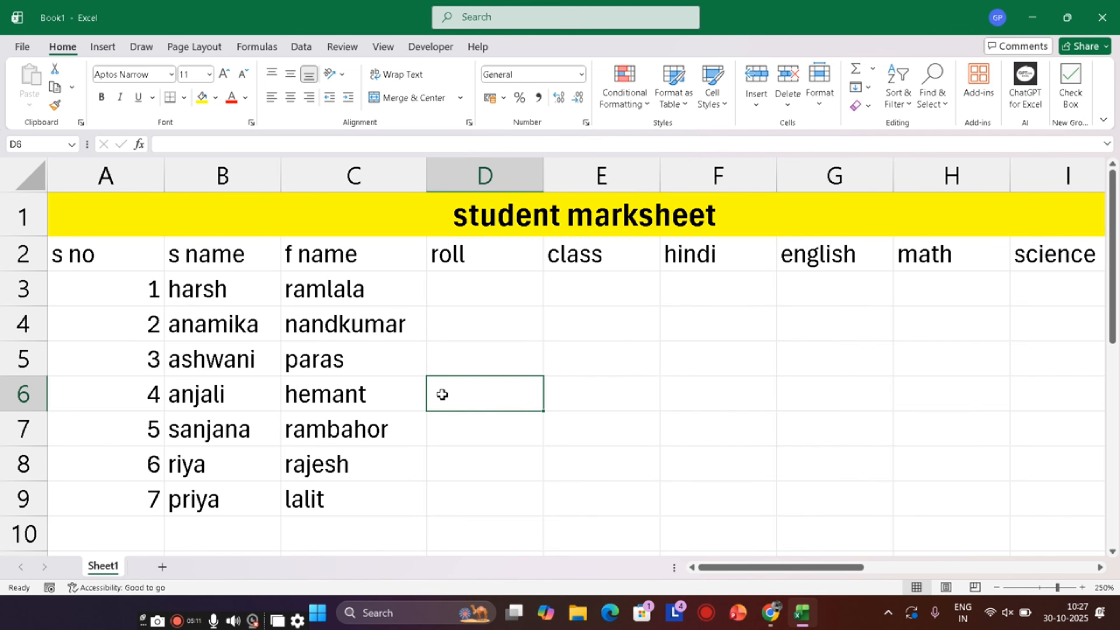
# - Enter roll numbers 1001 and 1002 in D3 and D4, and extend the series down to D9
pyautogui.click(462, 292)
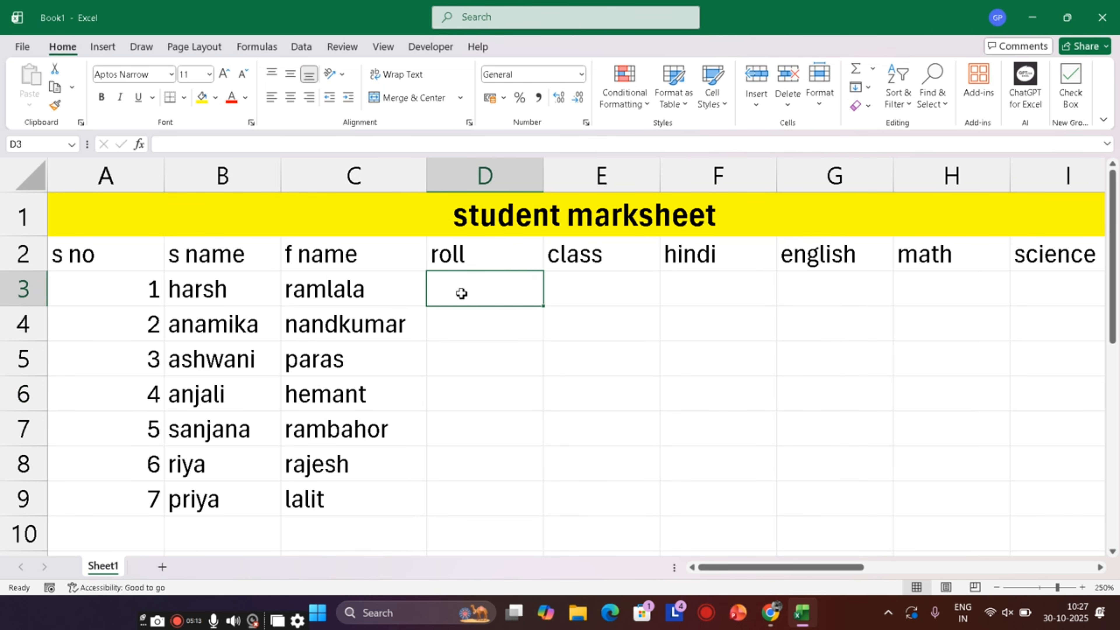
pyautogui.write('1001')
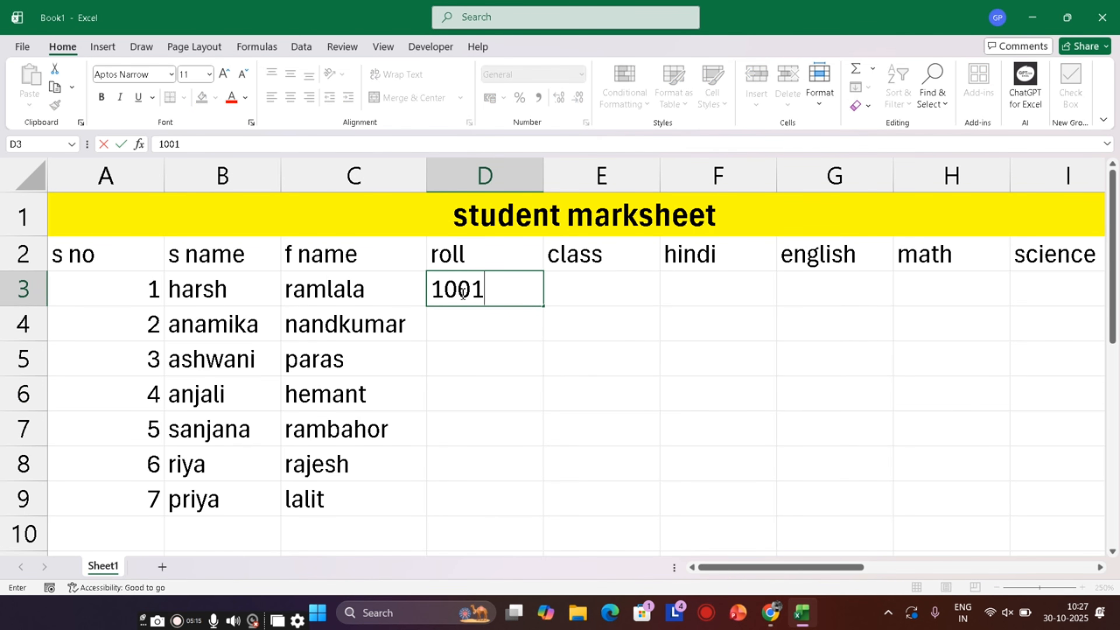
pyautogui.press('Return')
pyautogui.write('1002')
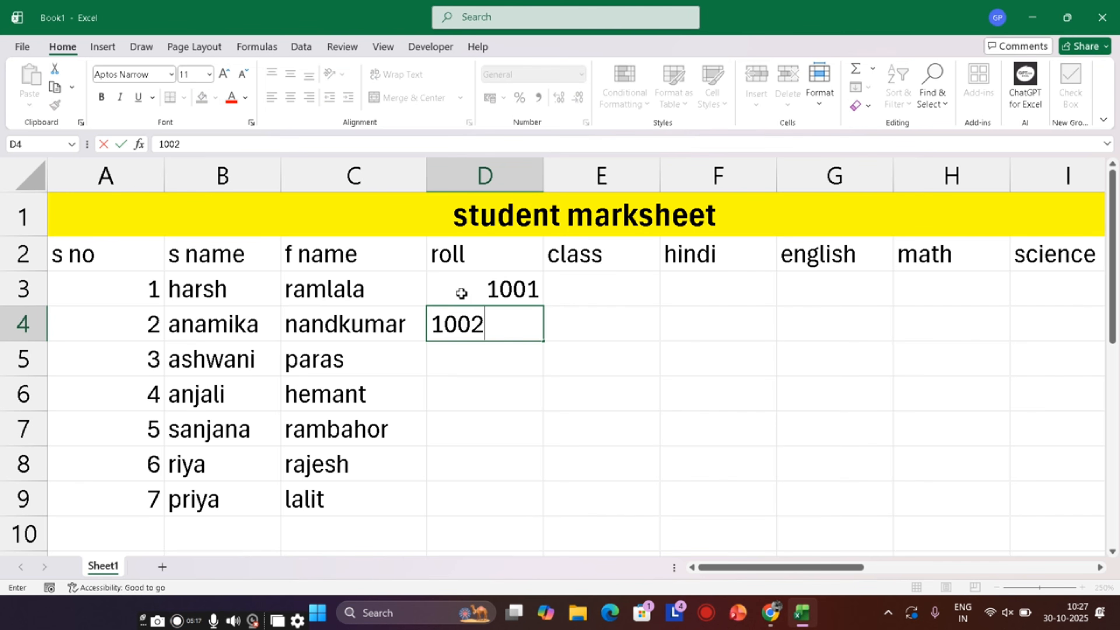
pyautogui.press('Return')
pyautogui.moveTo(461, 293); pyautogui.dragTo(463, 314)
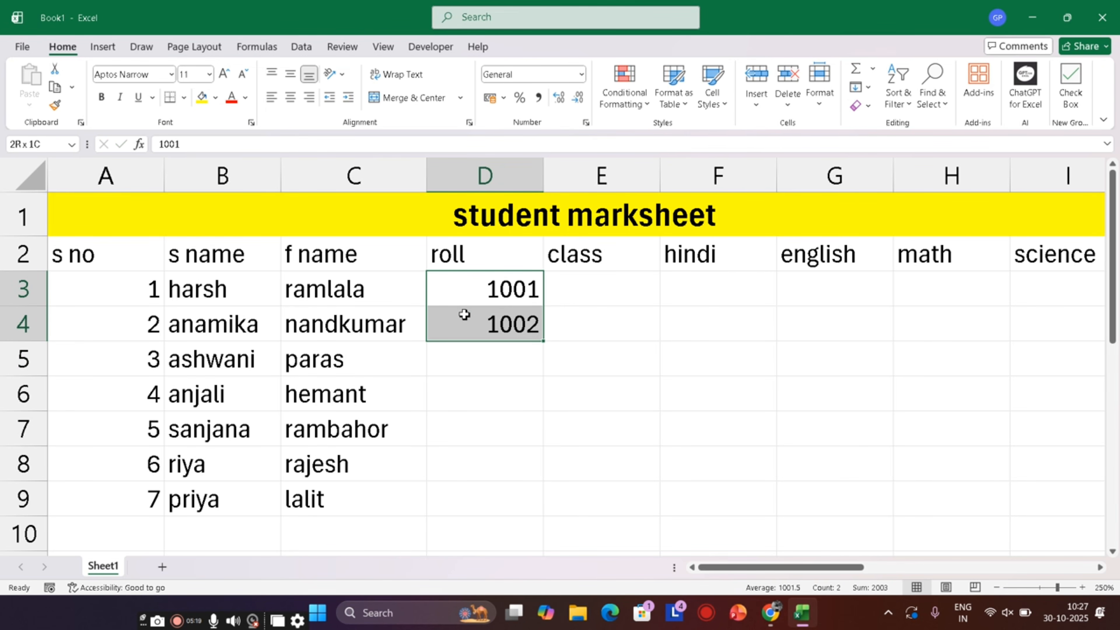
pyautogui.moveTo(546, 341); pyautogui.dragTo(545, 503)
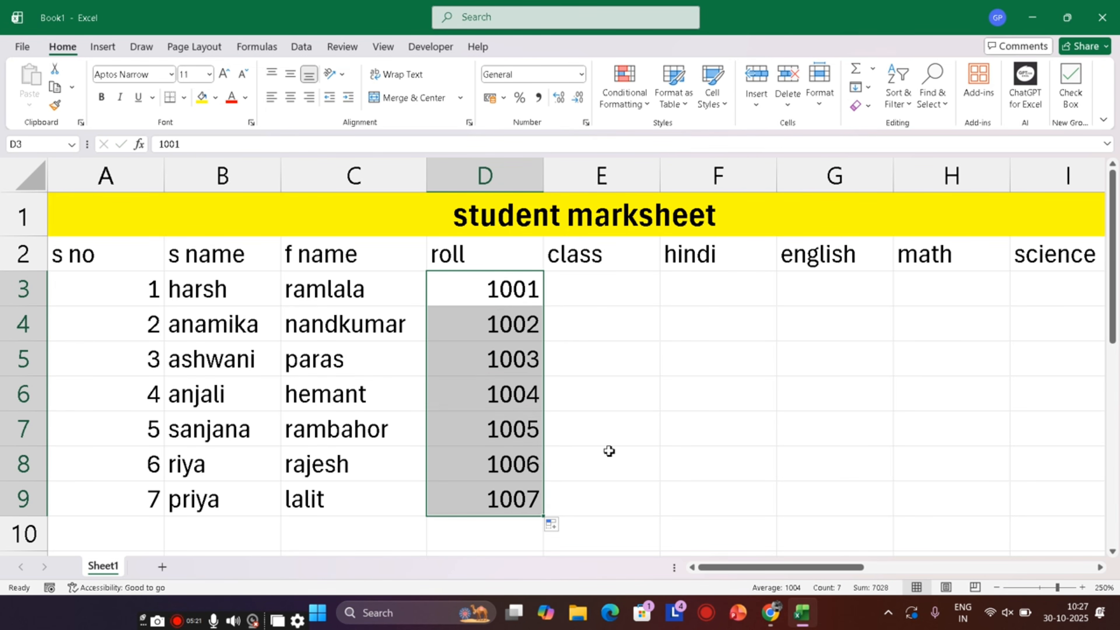
# - Enter "dca" as the first student's class in cell E3
pyautogui.click(607, 453)
pyautogui.click(604, 282)
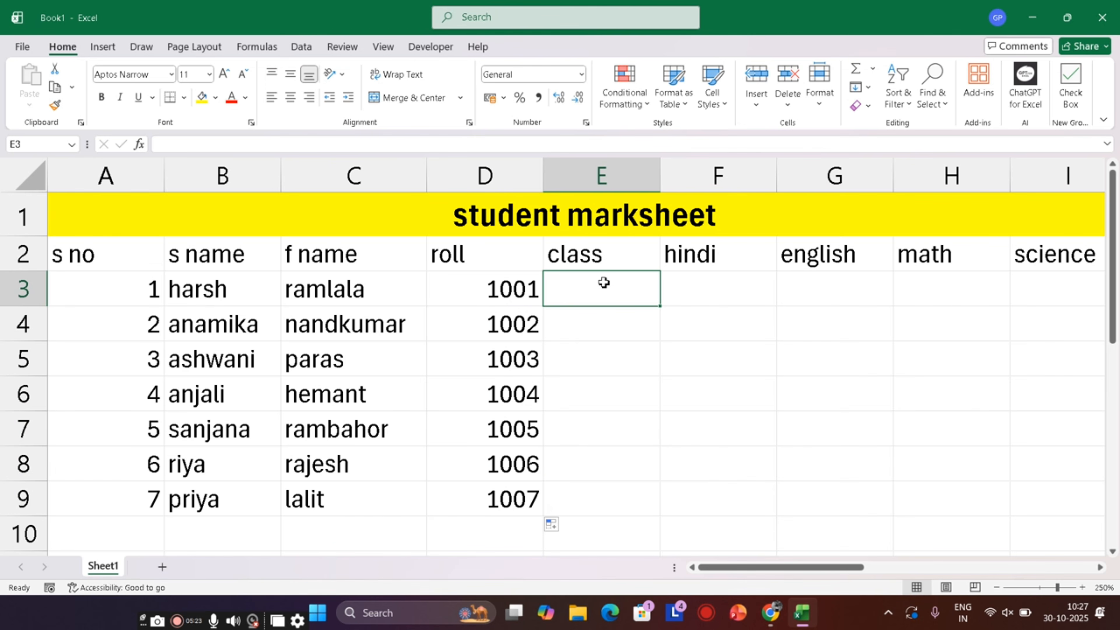
pyautogui.write('dca')
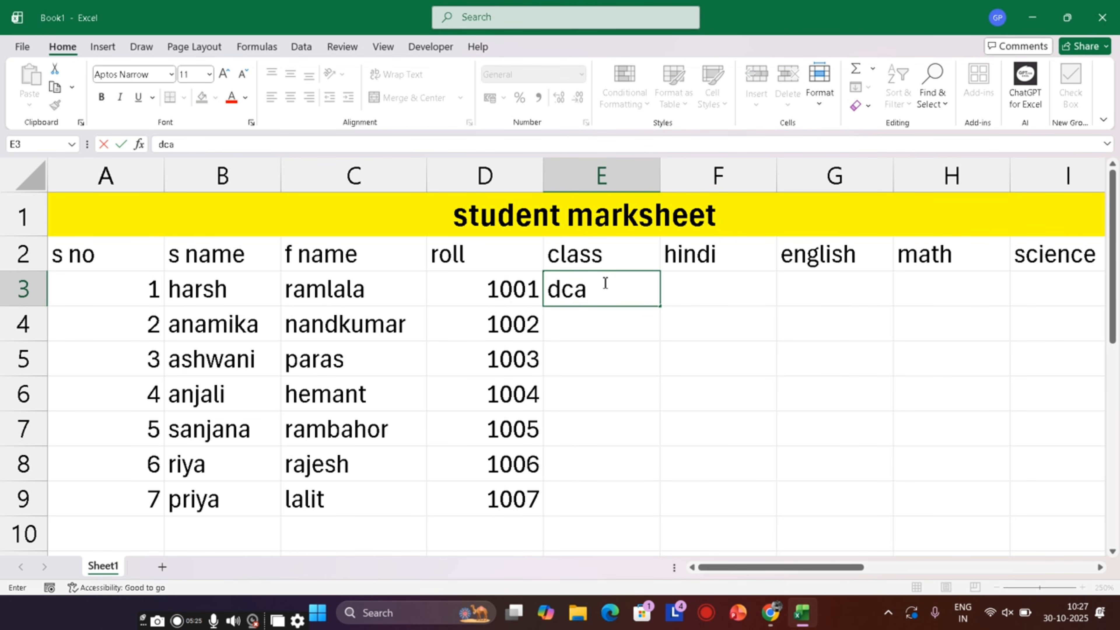
pyautogui.press('Return')
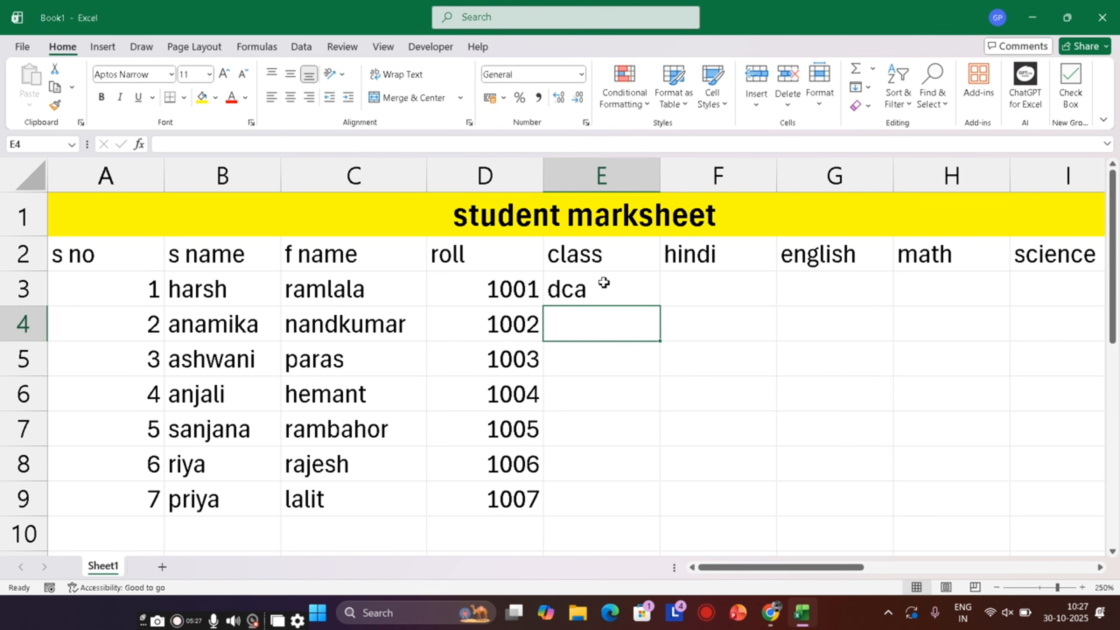
# - Replace the first student's class in cell E3 with "pgdca"
pyautogui.click(603, 282)
pyautogui.write('=')
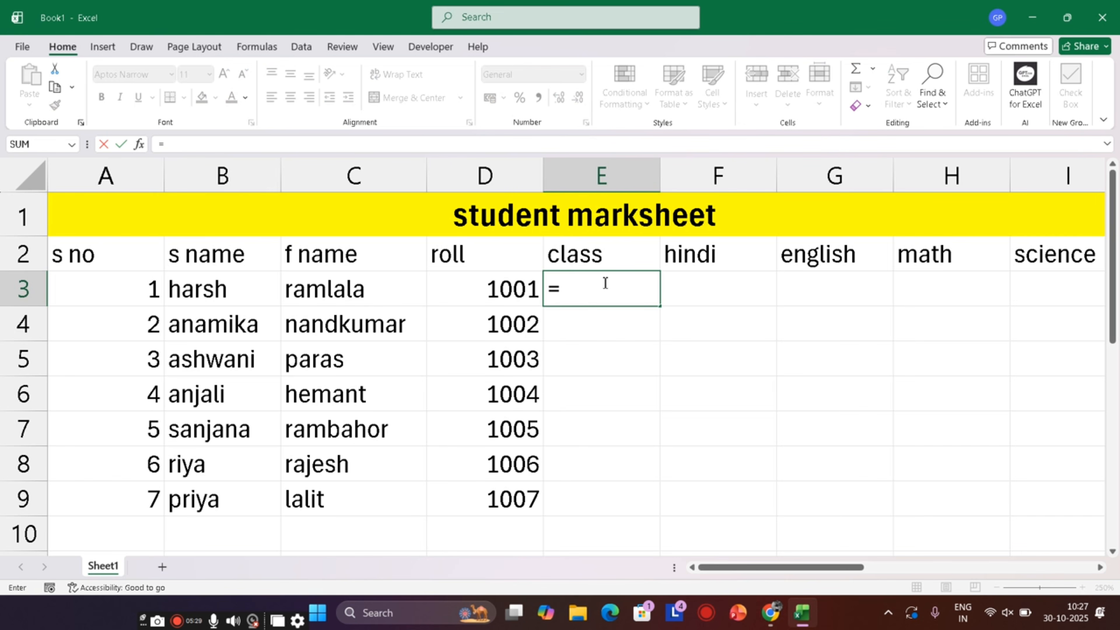
pyautogui.press('BackSpace')
pyautogui.write('pgdca')
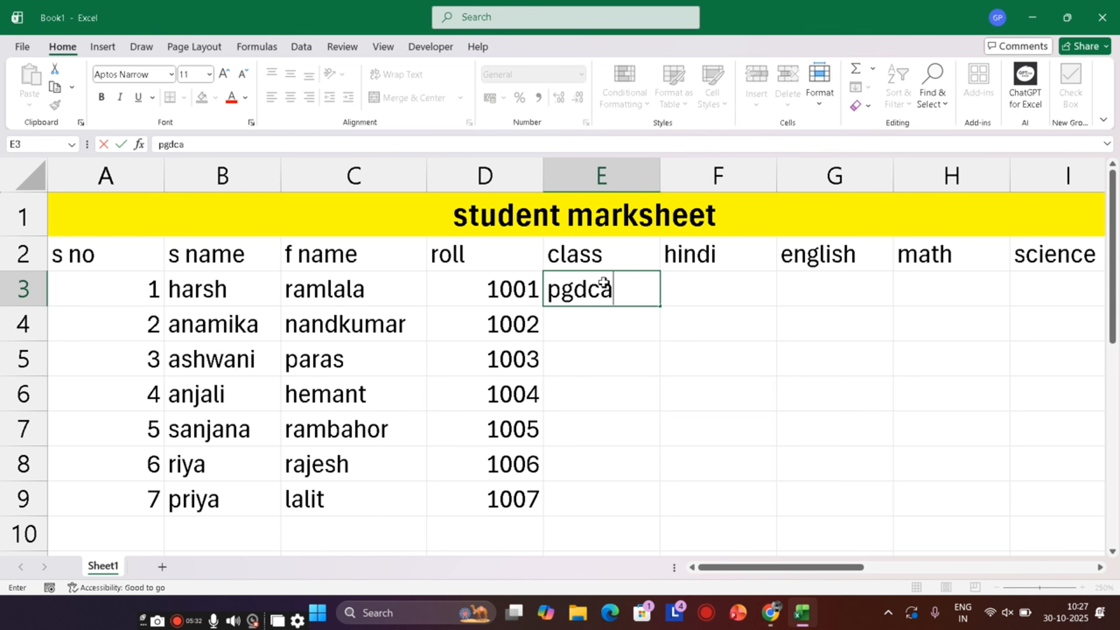
pyautogui.press('Return')
# - Copy the class from E3 through E9 with Fill Down, and undo that fill
pyautogui.press('Up')
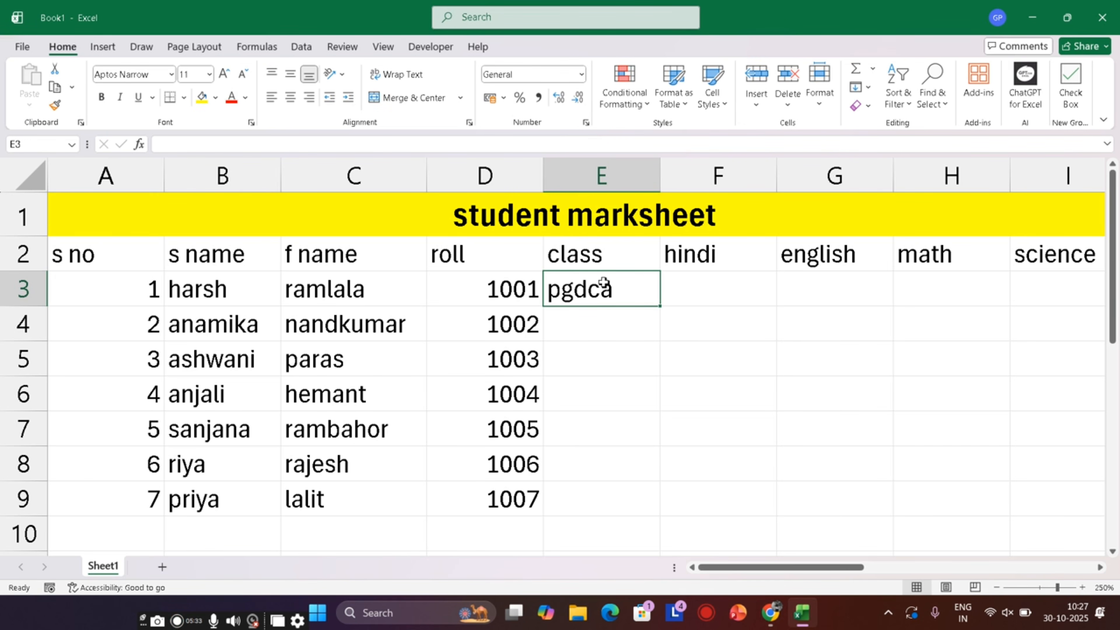
pyautogui.hotkey('shift', 'Down')
pyautogui.hotkey('shift', 'Down')
pyautogui.hotkey('shift', 'Down')
pyautogui.hotkey('shift', 'Down')
pyautogui.hotkey('shift', 'Down')
pyautogui.hotkey('shift', 'Down')
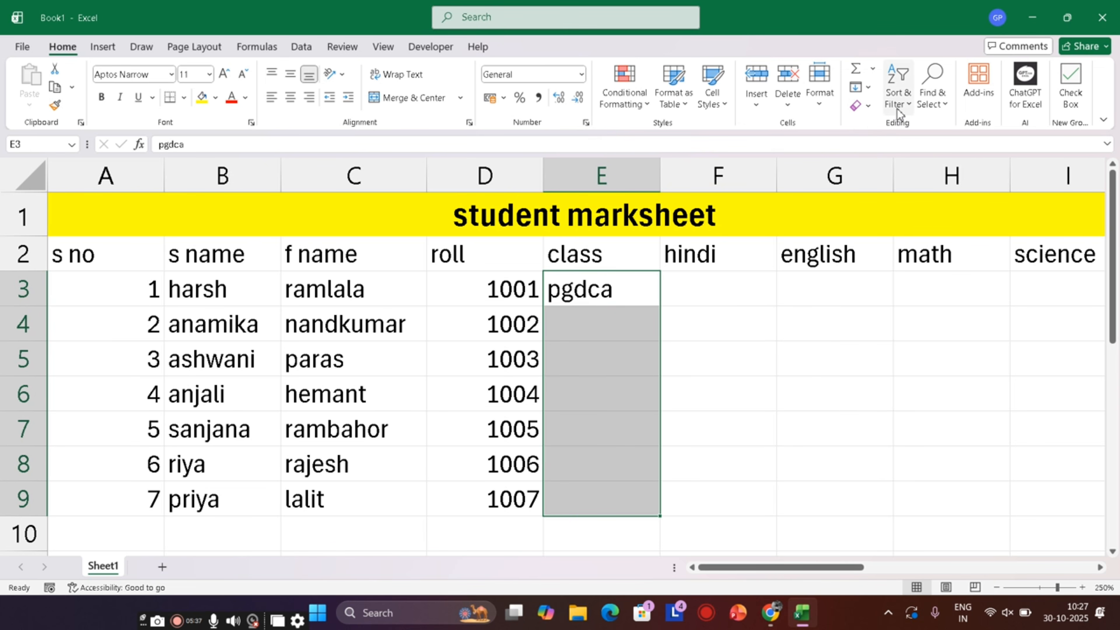
pyautogui.click(867, 88)
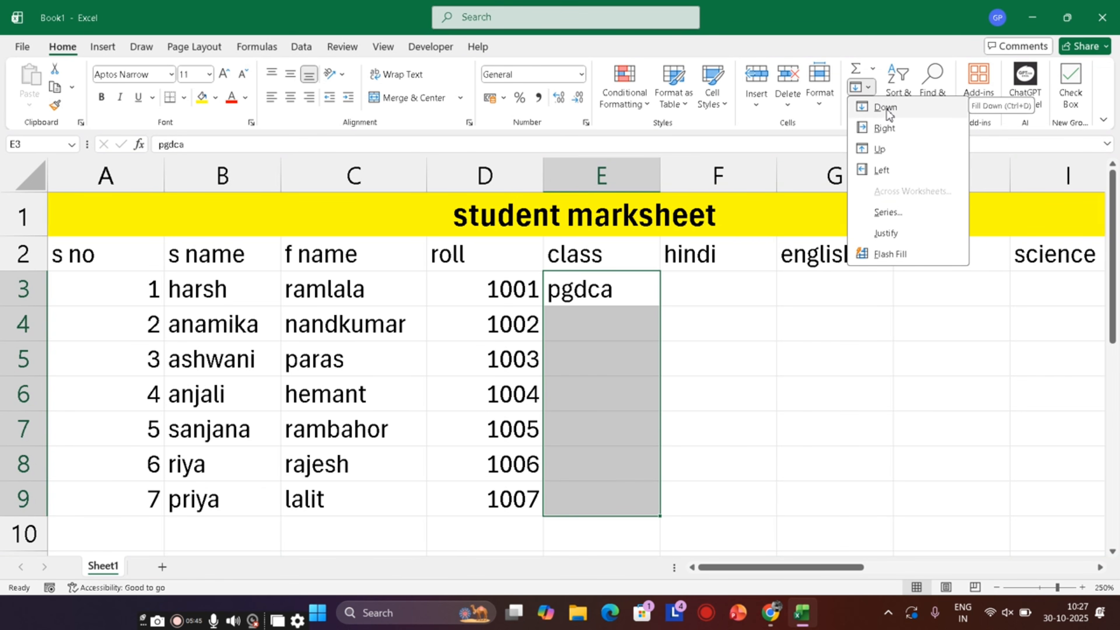
pyautogui.click(881, 114)
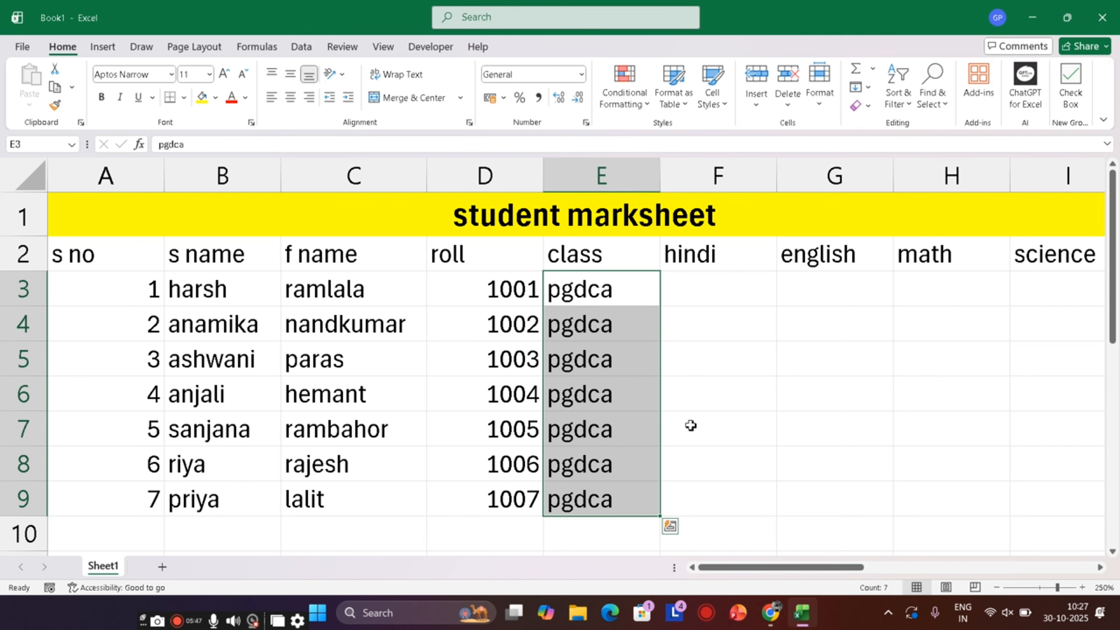
pyautogui.hotkey('ctrl', 'z')
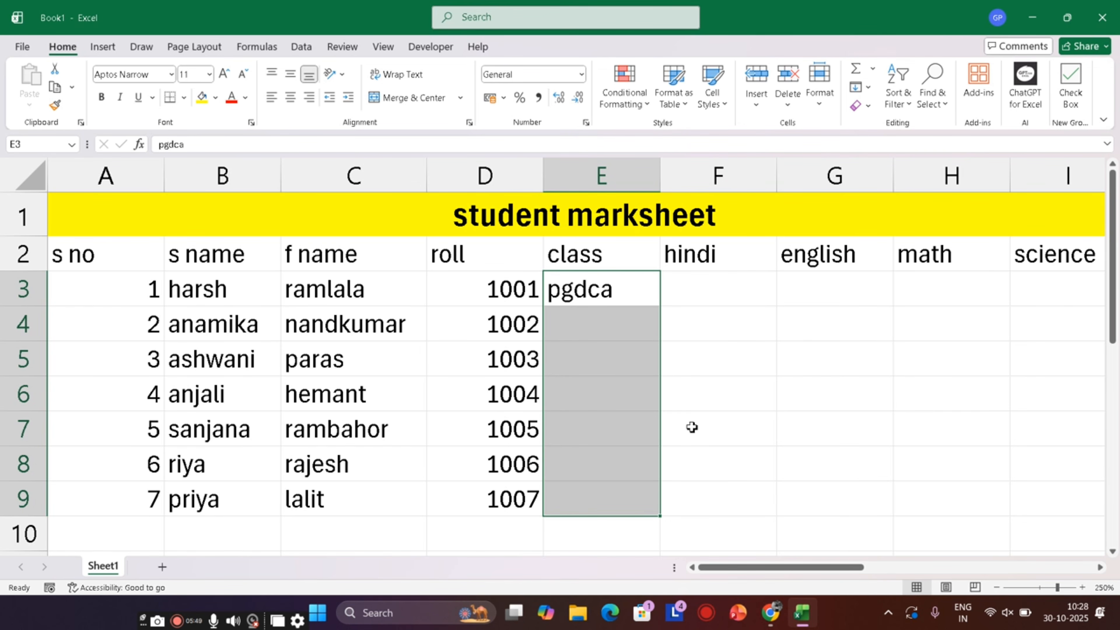
# - Fill the class "pgdca" from E3 through E9 with Flash Fill
pyautogui.click(752, 382)
pyautogui.moveTo(591, 287); pyautogui.dragTo(607, 499)
pyautogui.hotkey('ctrl', 'e')
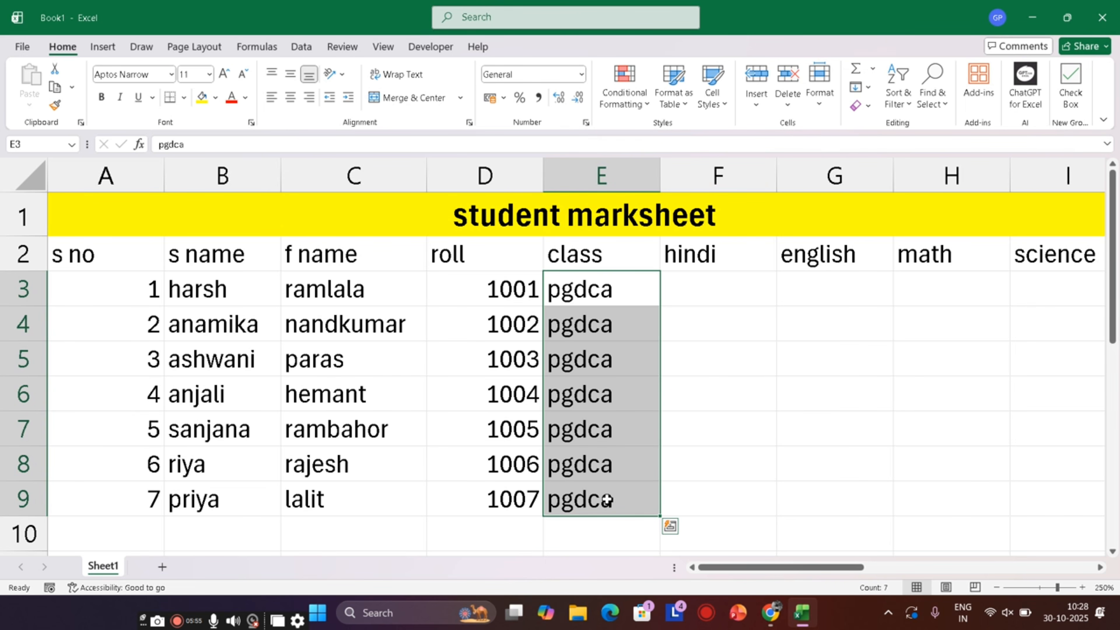
pyautogui.click(719, 292)
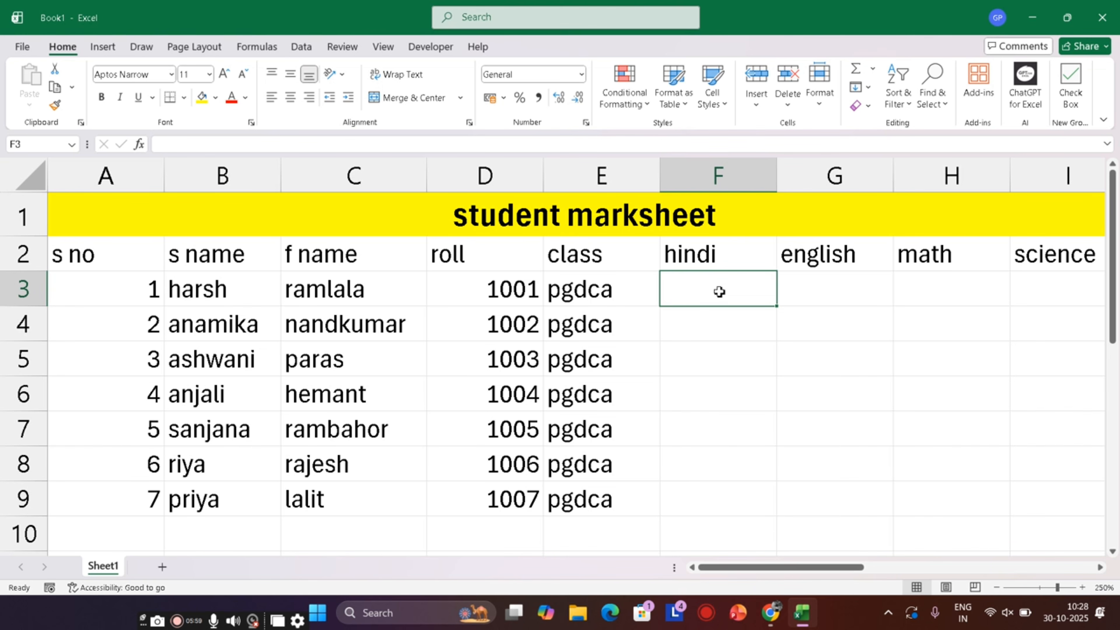
pyautogui.press('Right')
pyautogui.press('Right')
pyautogui.press('Right')
pyautogui.press('Right')
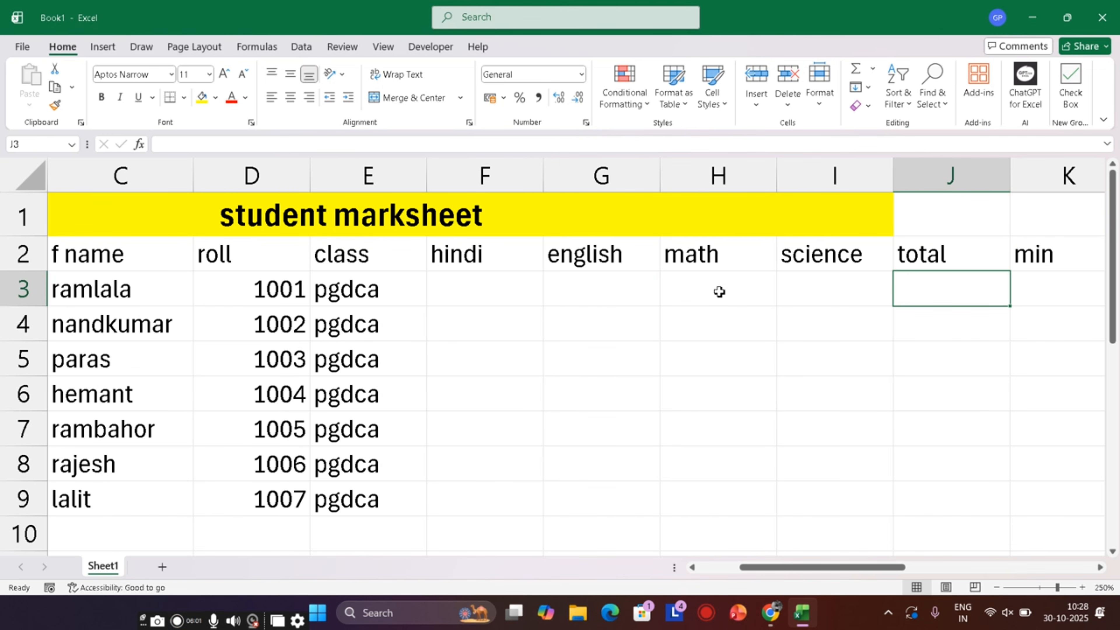
pyautogui.press('Left')
pyautogui.press('Left')
pyautogui.press('Left')
pyautogui.press('Left')
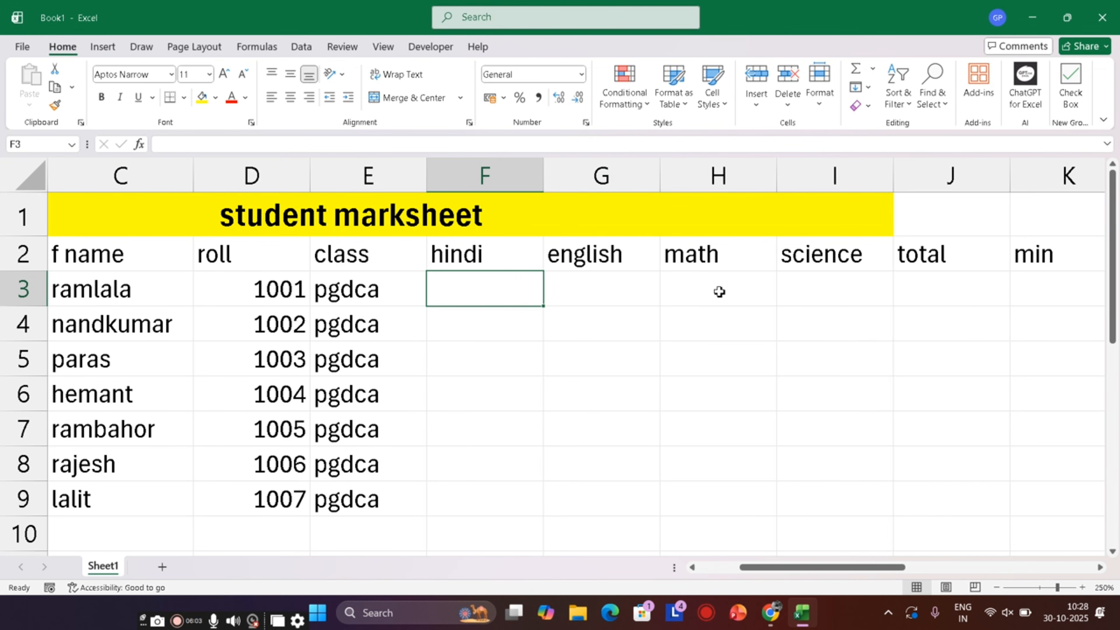
# - Fill the subject marks range F3:I9 with the formula =RANDBETWEEN(25,99) in every cell at once
pyautogui.hotkey('shift', 'Right')
pyautogui.hotkey('shift', 'Right')
pyautogui.hotkey('shift', 'Right')
pyautogui.hotkey('shift', 'Down')
pyautogui.hotkey('shift', 'Down')
pyautogui.hotkey('shift', 'Down')
pyautogui.hotkey('shift', 'Down')
pyautogui.hotkey('shift', 'Down')
pyautogui.hotkey('shift', 'Down')
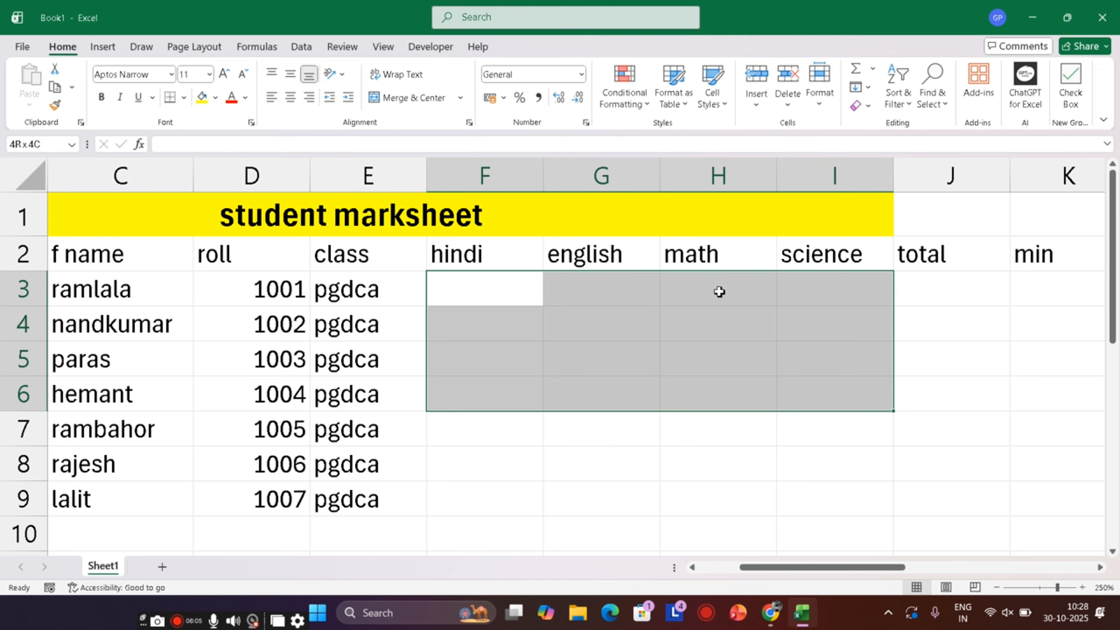
pyautogui.write('=rand')
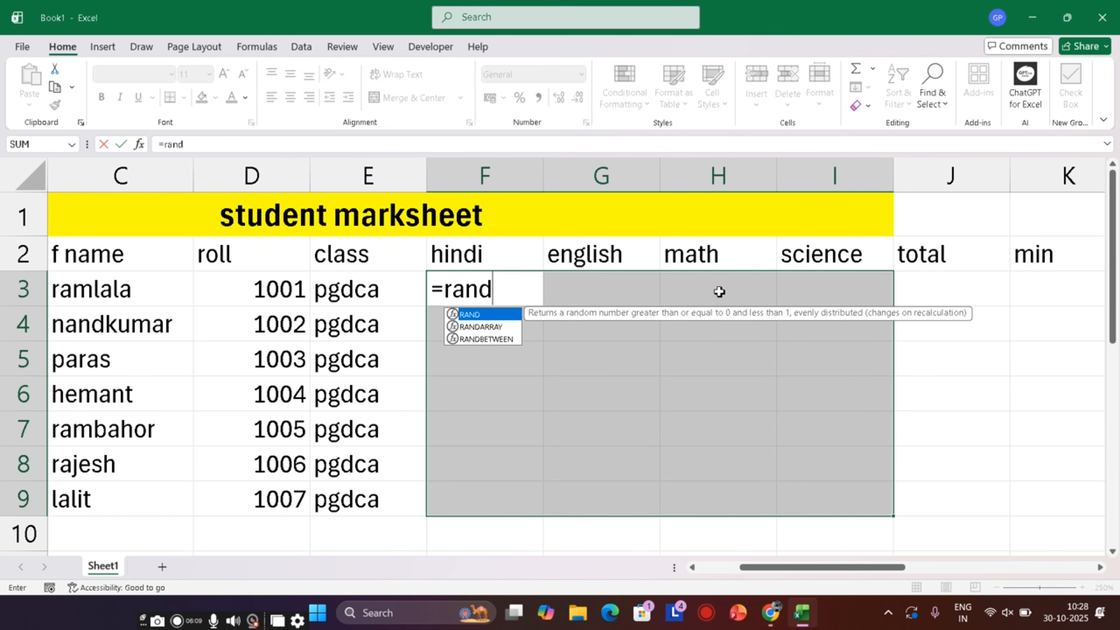
pyautogui.press('Down')
pyautogui.press('Down')
pyautogui.press('Tab')
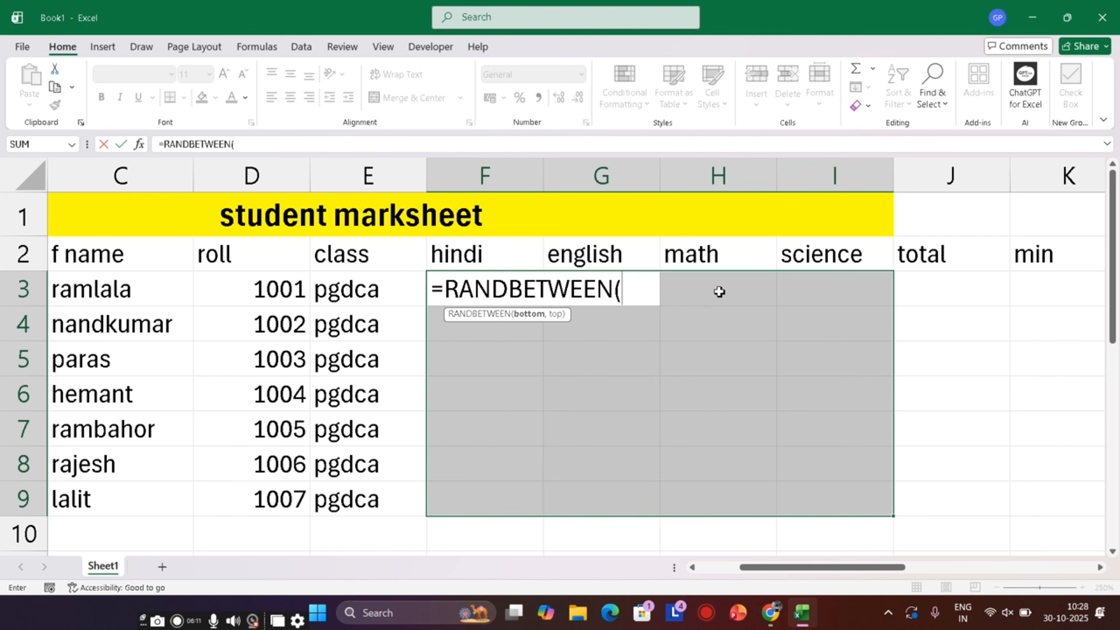
pyautogui.write('25,')
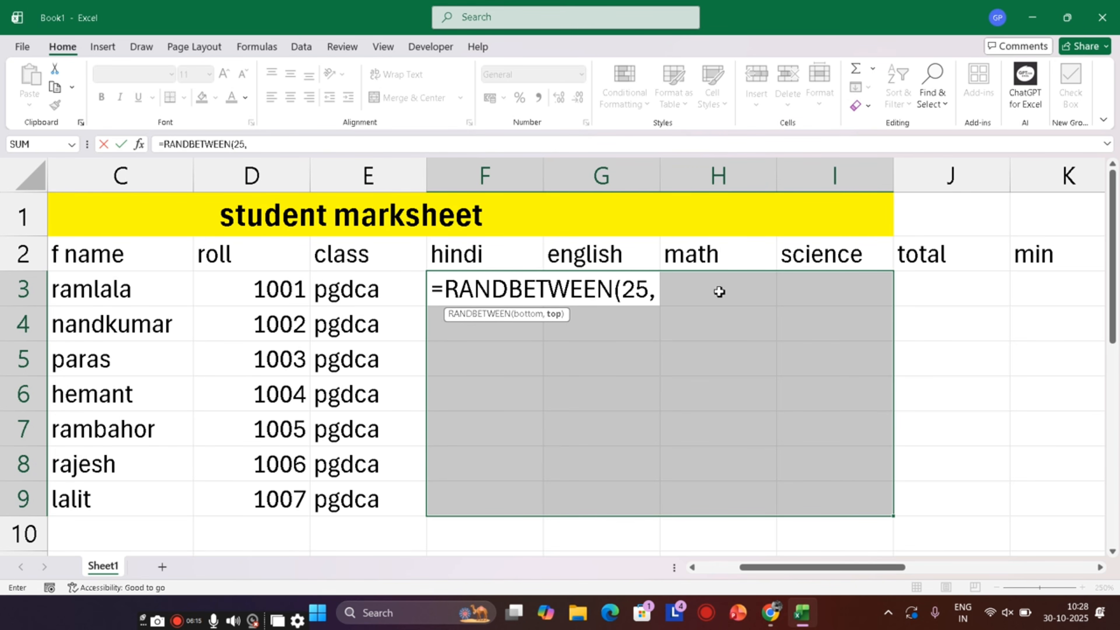
pyautogui.write('99')
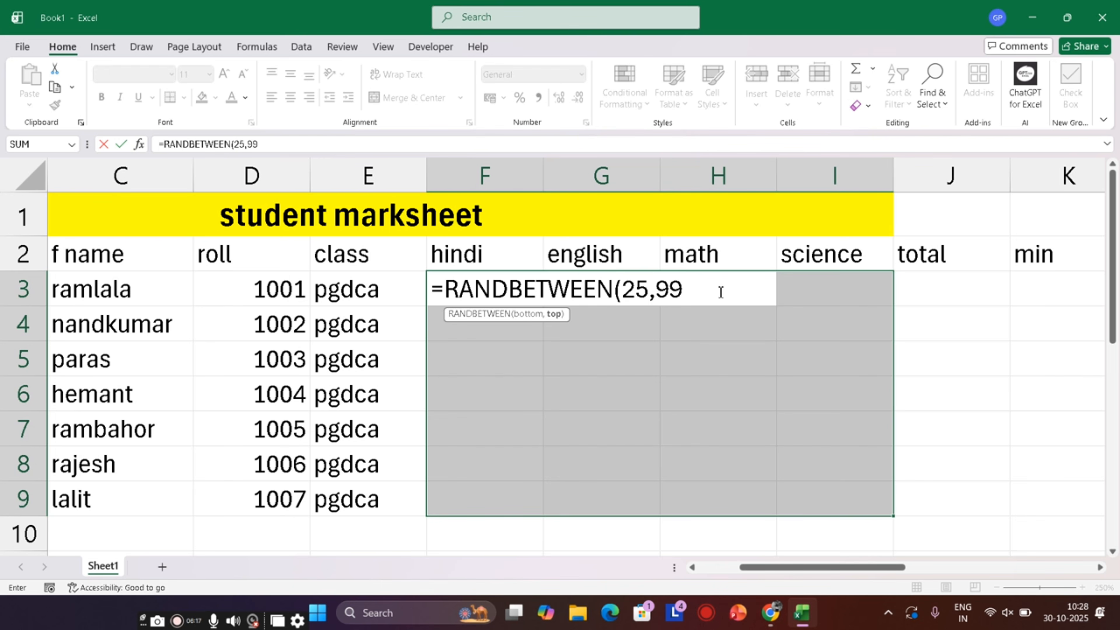
pyautogui.write(')')
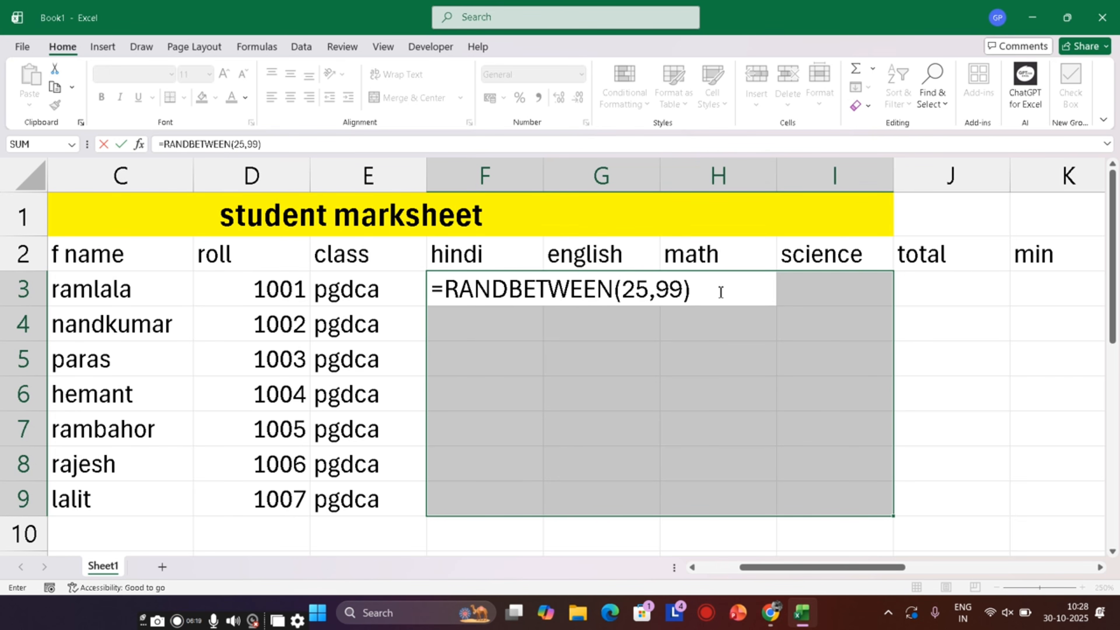
pyautogui.hotkey('ctrl', 'Return')
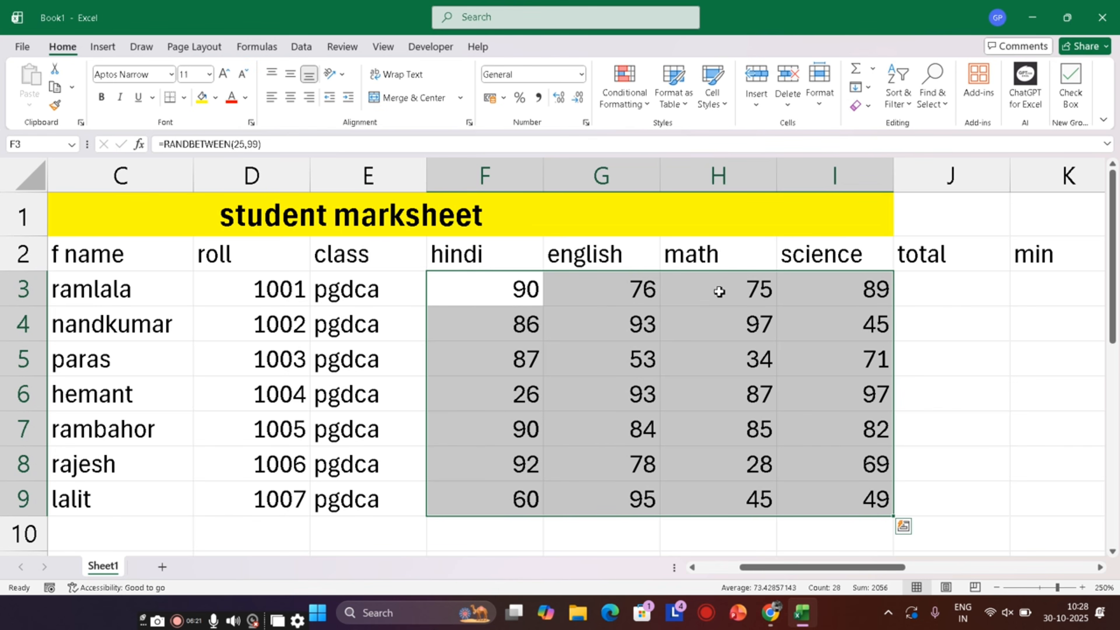
# - Convert the random mark formulas in F3:I9 to fixed numbers using Paste Special with the Values option
pyautogui.click(54, 106)
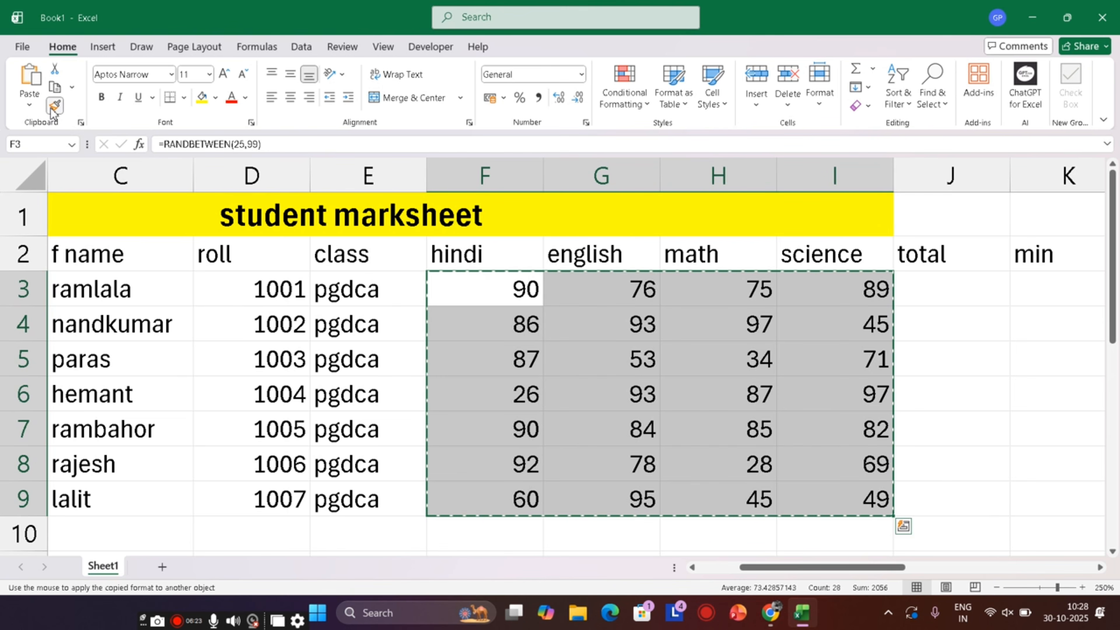
pyautogui.click(29, 105)
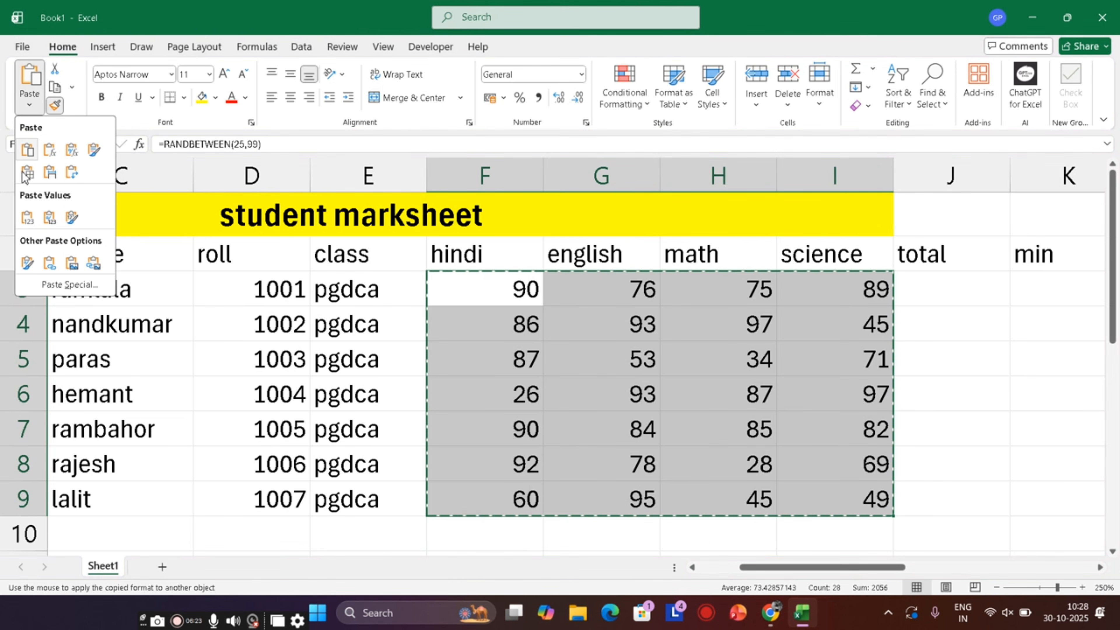
pyautogui.click(66, 289)
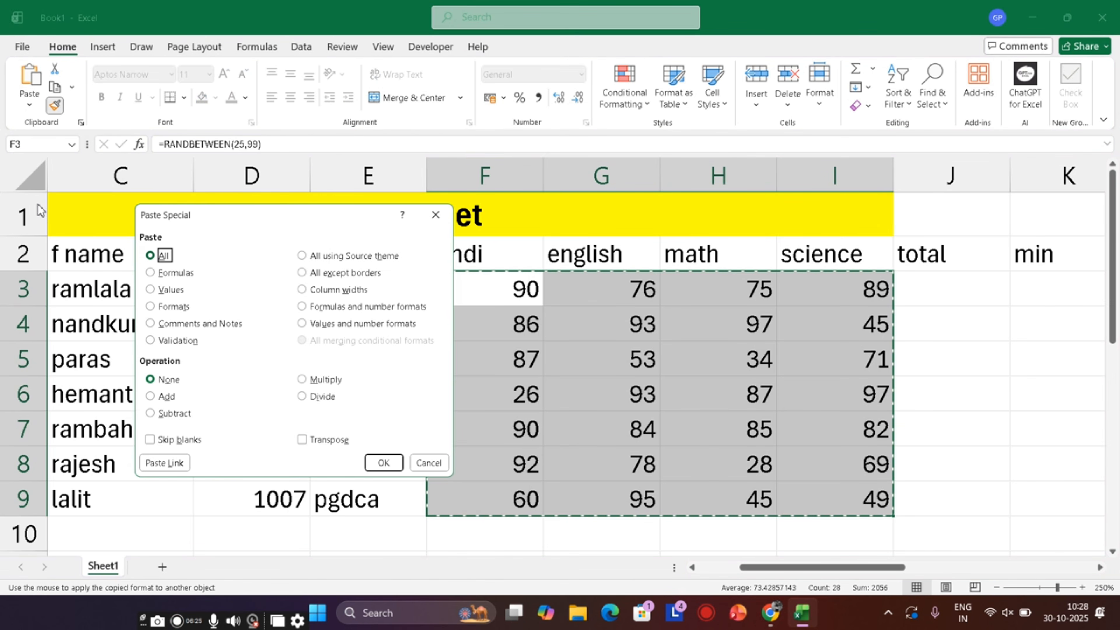
pyautogui.click(164, 291)
pyautogui.click(384, 462)
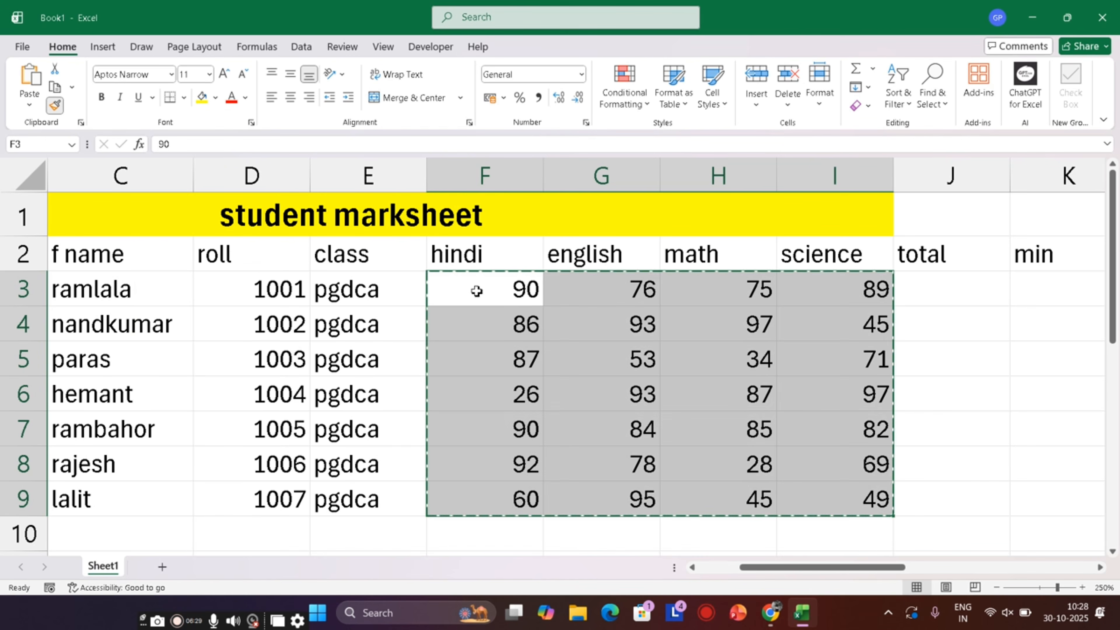
# - Calculate each student's total in J3:J9 with the AutoSum Sum function over the four subject marks
pyautogui.moveTo(932, 282); pyautogui.dragTo(956, 489)
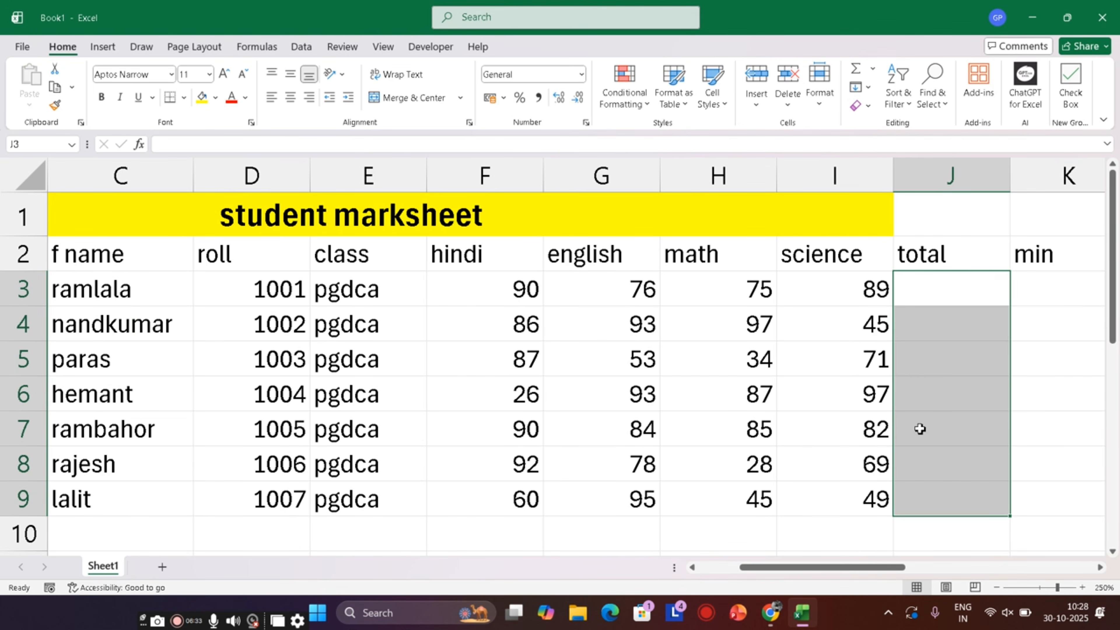
pyautogui.press('Right')
pyautogui.press('Right')
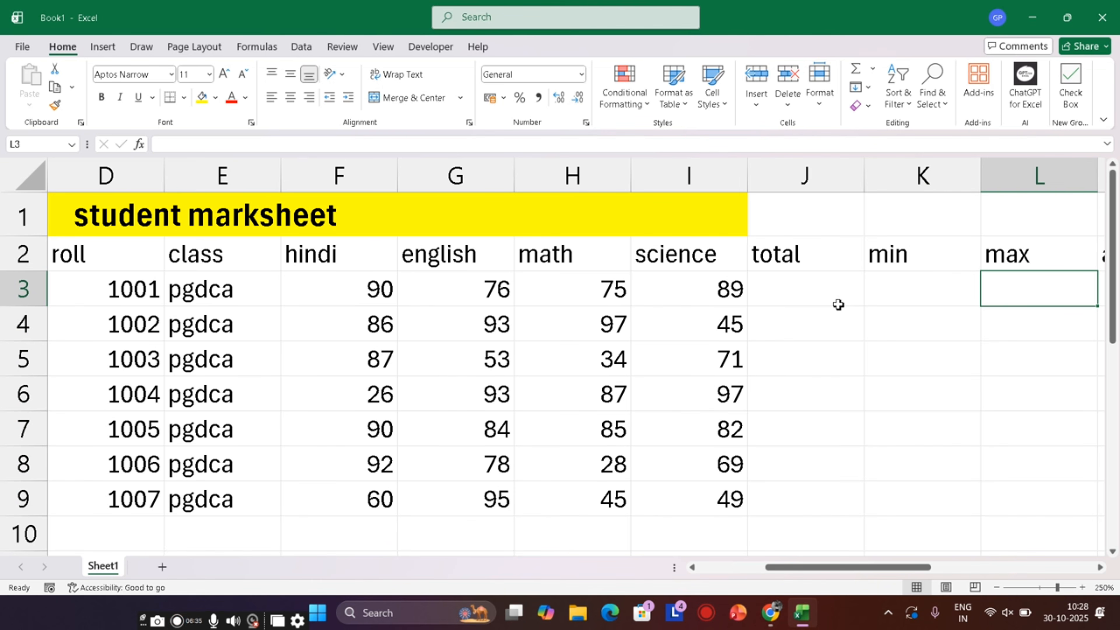
pyautogui.moveTo(838, 305); pyautogui.dragTo(861, 496)
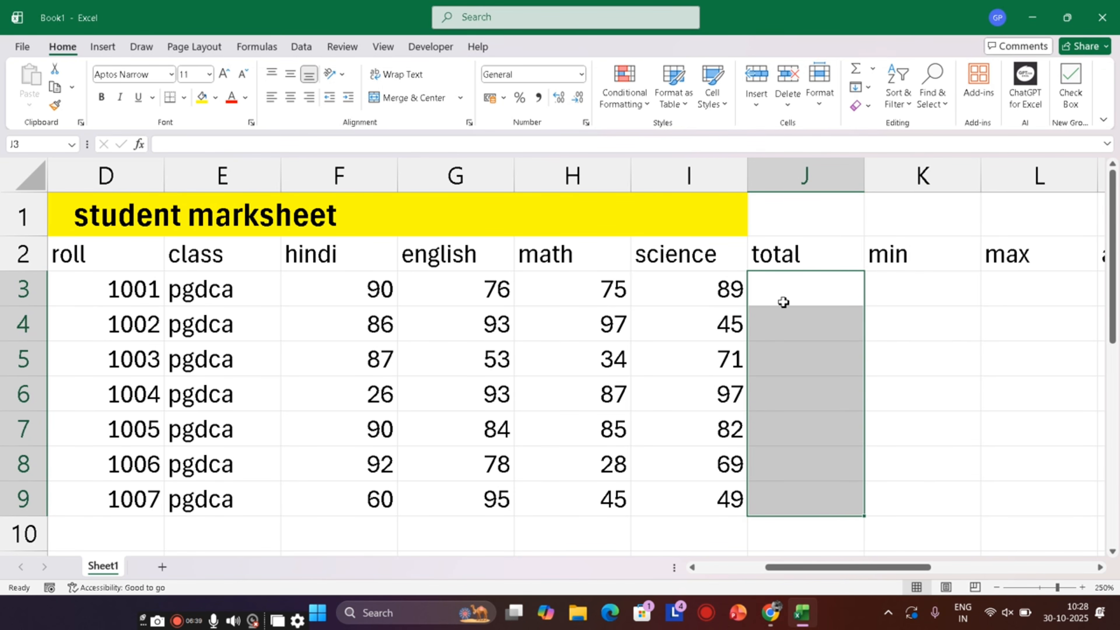
pyautogui.click(872, 68)
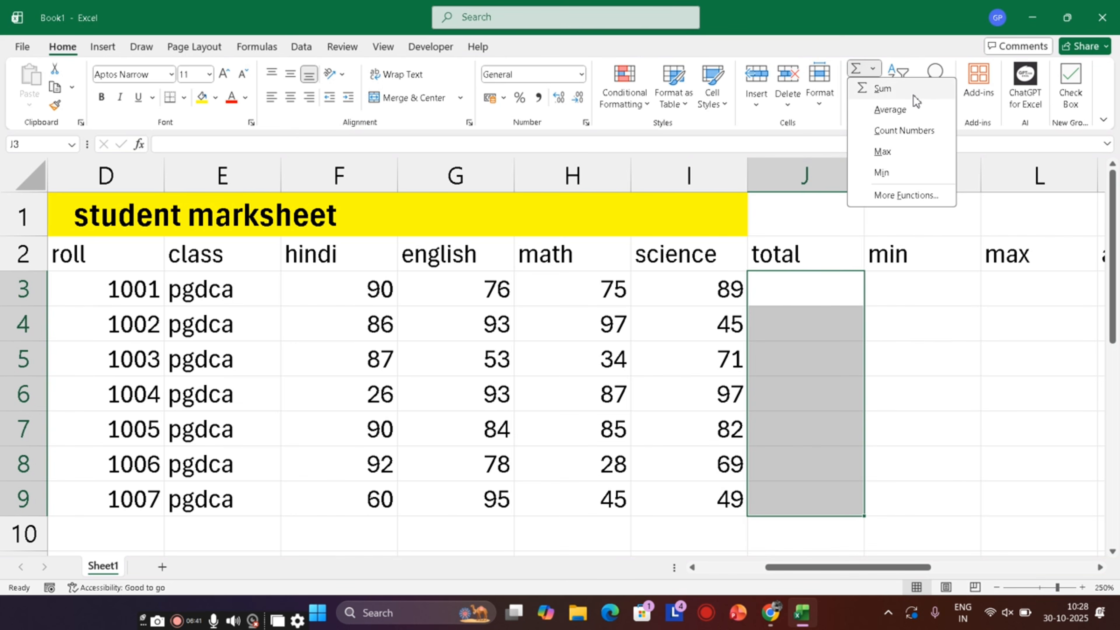
pyautogui.click(881, 88)
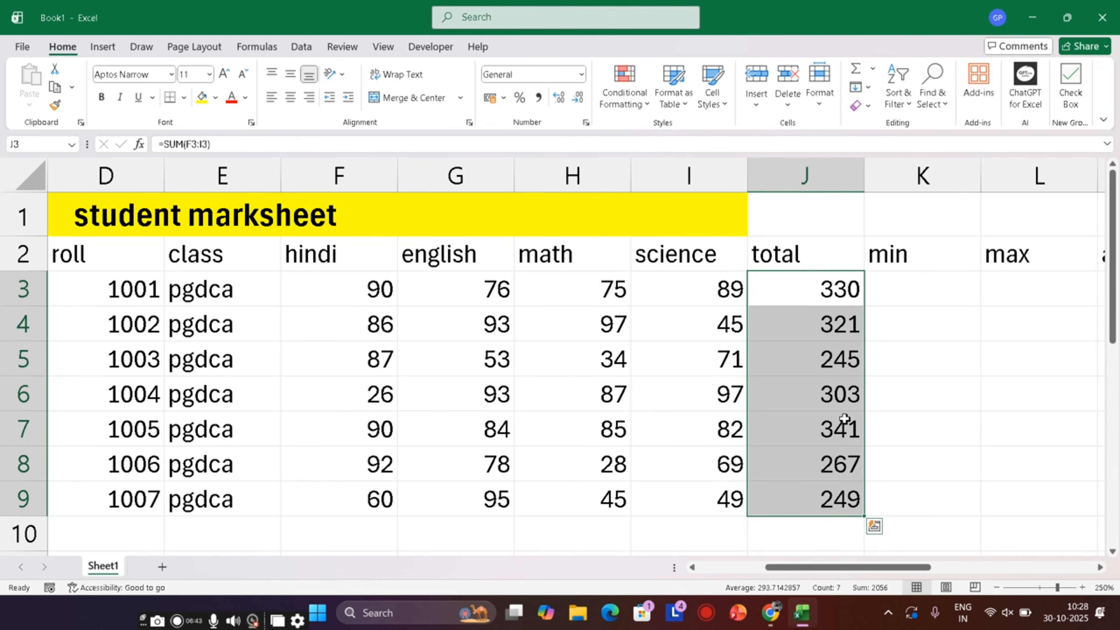
# - Fill the min column K3:K9 with the formula =MIN(F3:I3) in every cell at once
pyautogui.click(904, 388)
pyautogui.moveTo(882, 287); pyautogui.dragTo(905, 497)
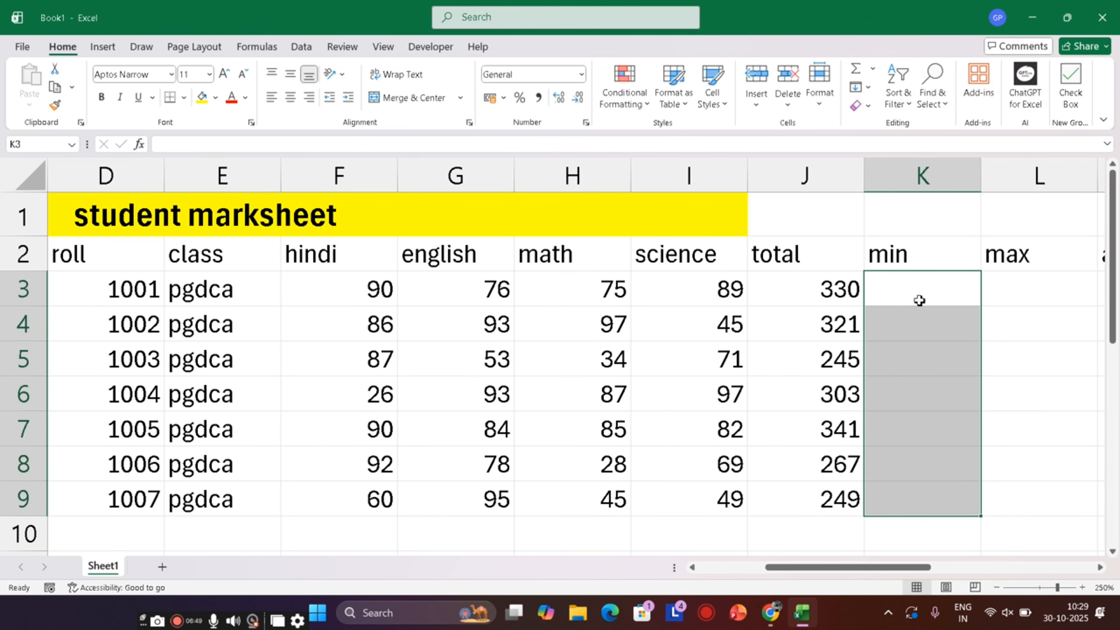
pyautogui.write('=min')
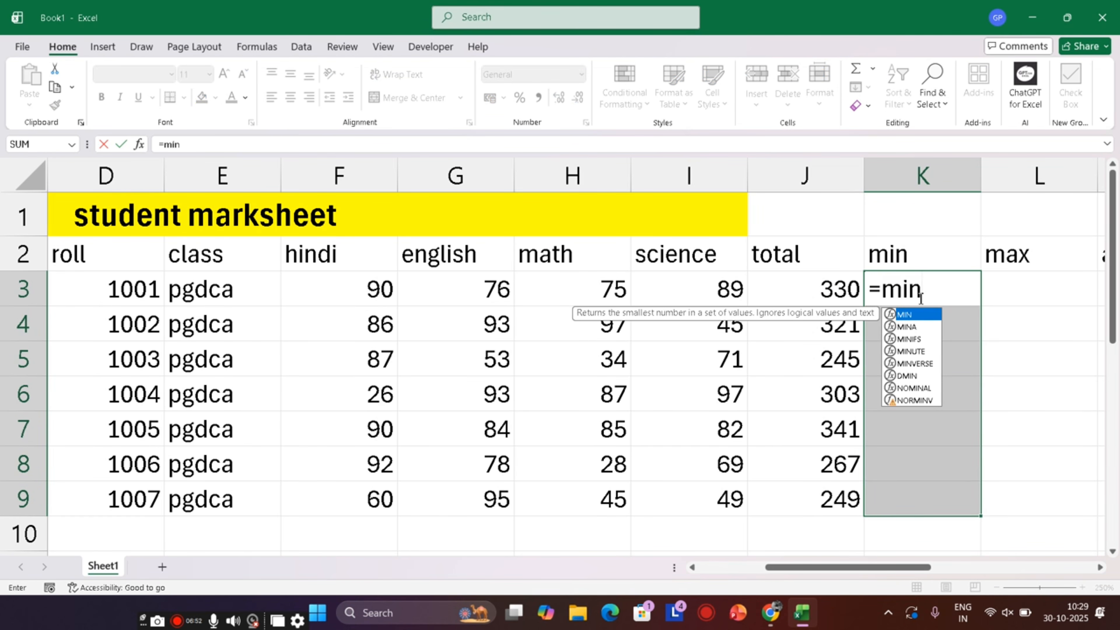
pyautogui.press('Tab')
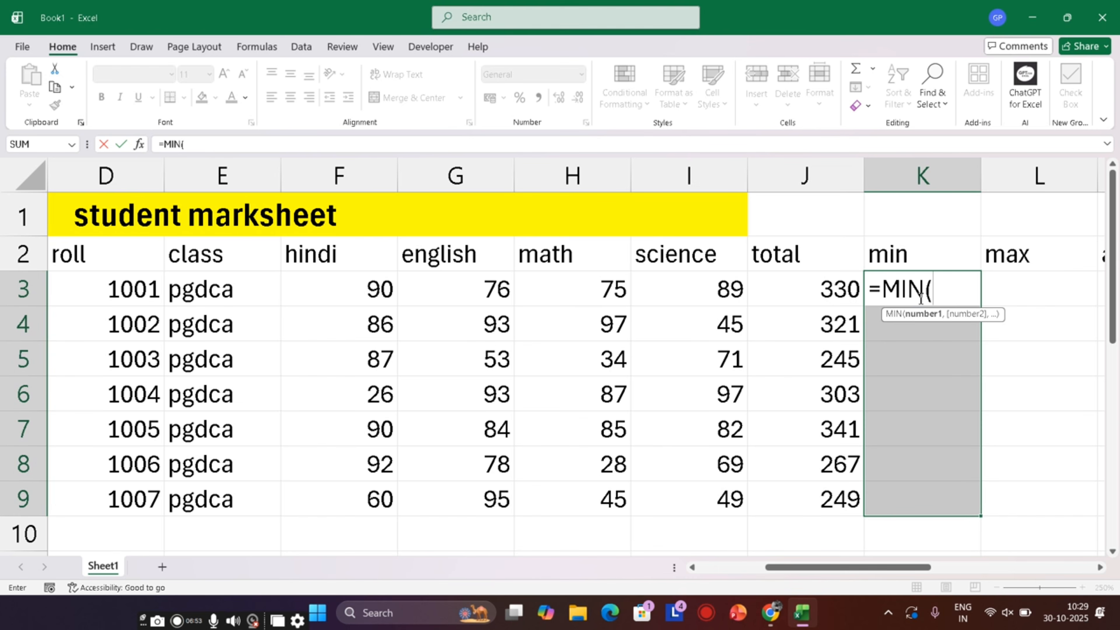
pyautogui.moveTo(328, 290); pyautogui.dragTo(715, 289)
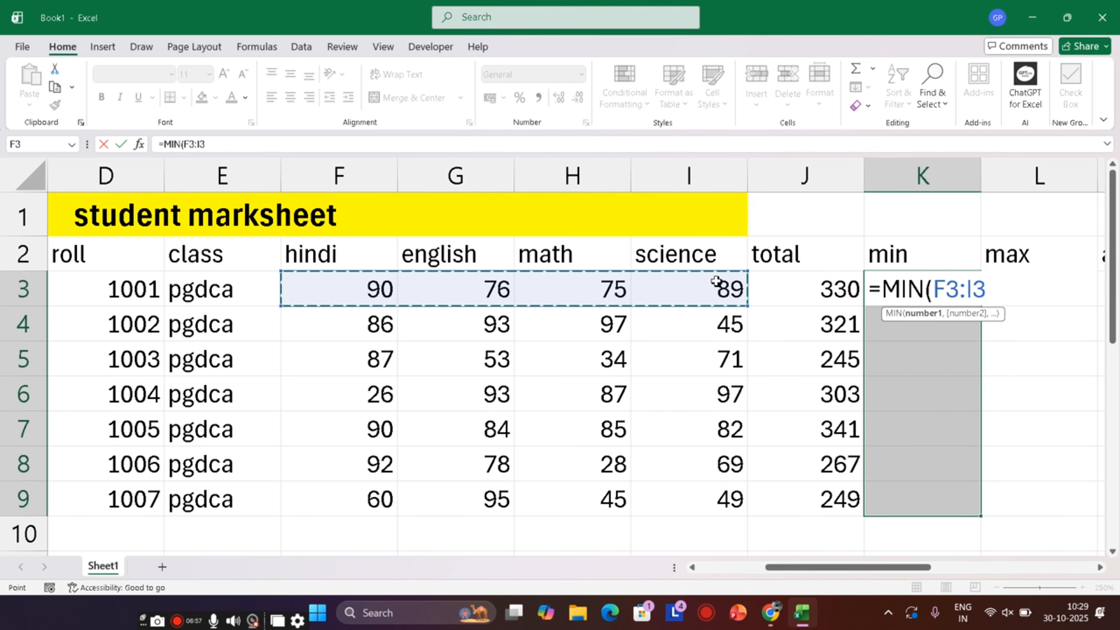
pyautogui.write(')')
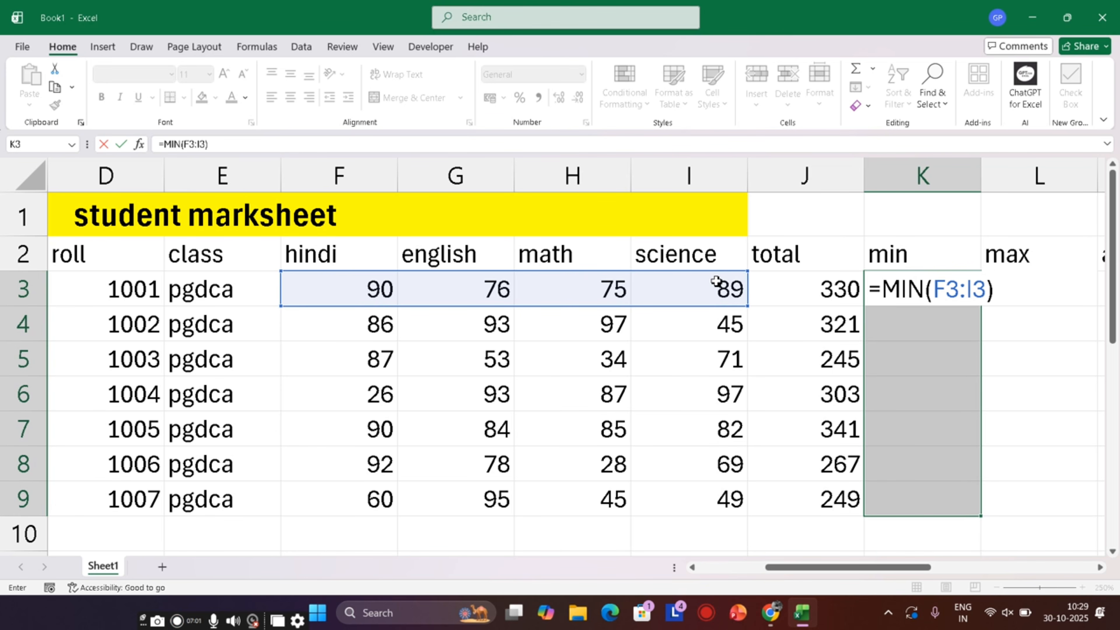
pyautogui.hotkey('ctrl', 'Return')
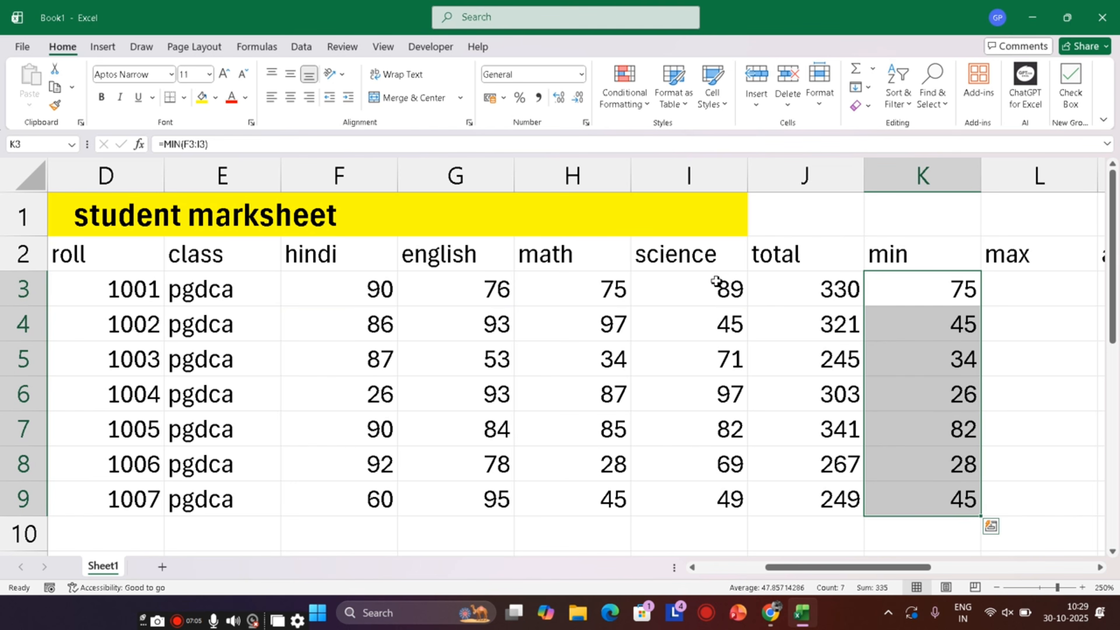
# - Fill the max column L3:L9 with the formula =MAX(F3:I3) in every cell at once
pyautogui.press('Right')
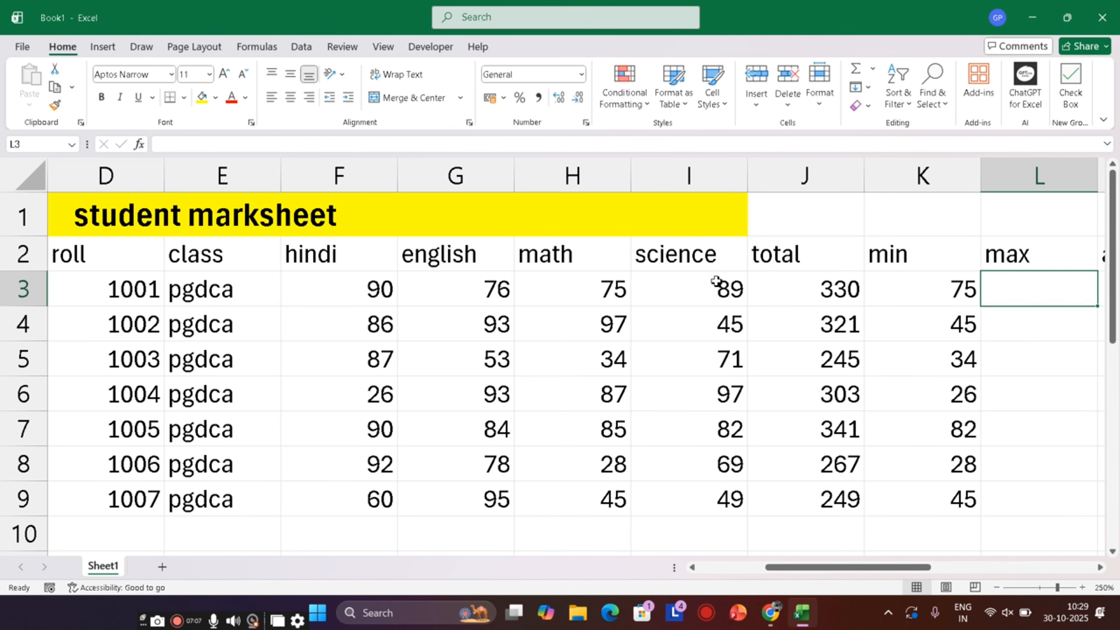
pyautogui.hotkey('shift', 'Down')
pyautogui.hotkey('shift', 'Down')
pyautogui.hotkey('shift', 'Down')
pyautogui.hotkey('shift', 'Down')
pyautogui.hotkey('shift', 'Down')
pyautogui.hotkey('shift', 'Down')
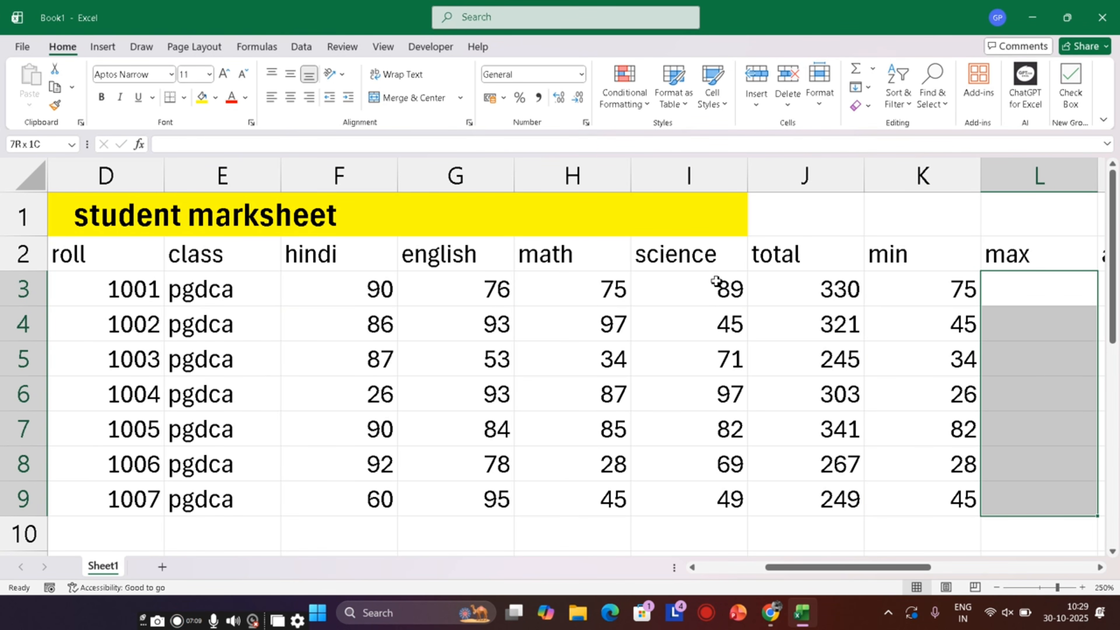
pyautogui.write('=max')
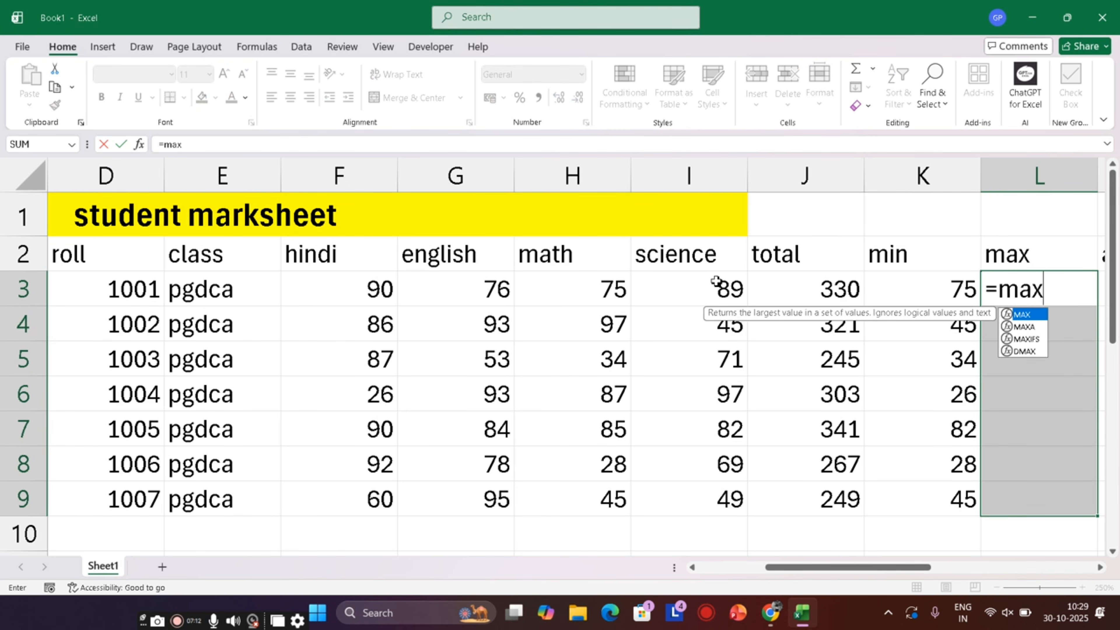
pyautogui.press('Tab')
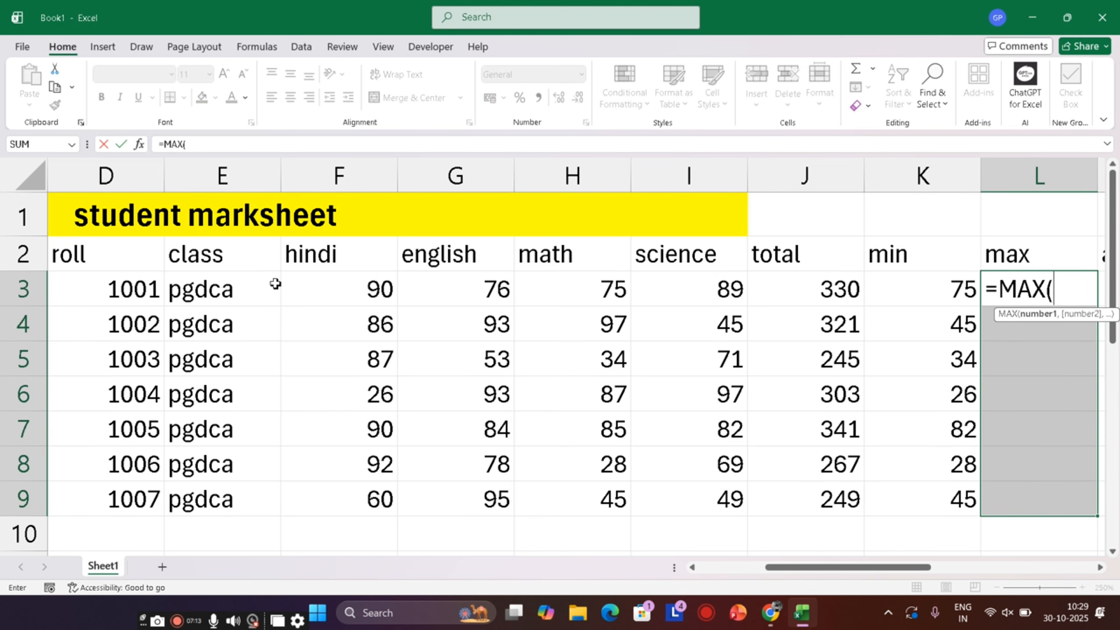
pyautogui.moveTo(335, 295); pyautogui.dragTo(668, 287)
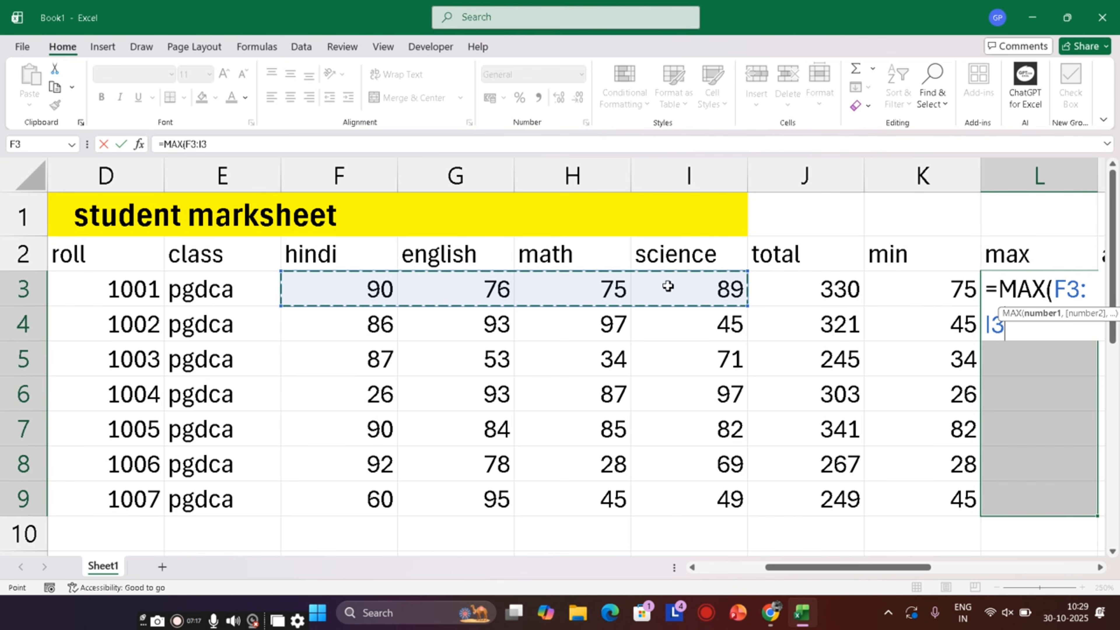
pyautogui.write(')')
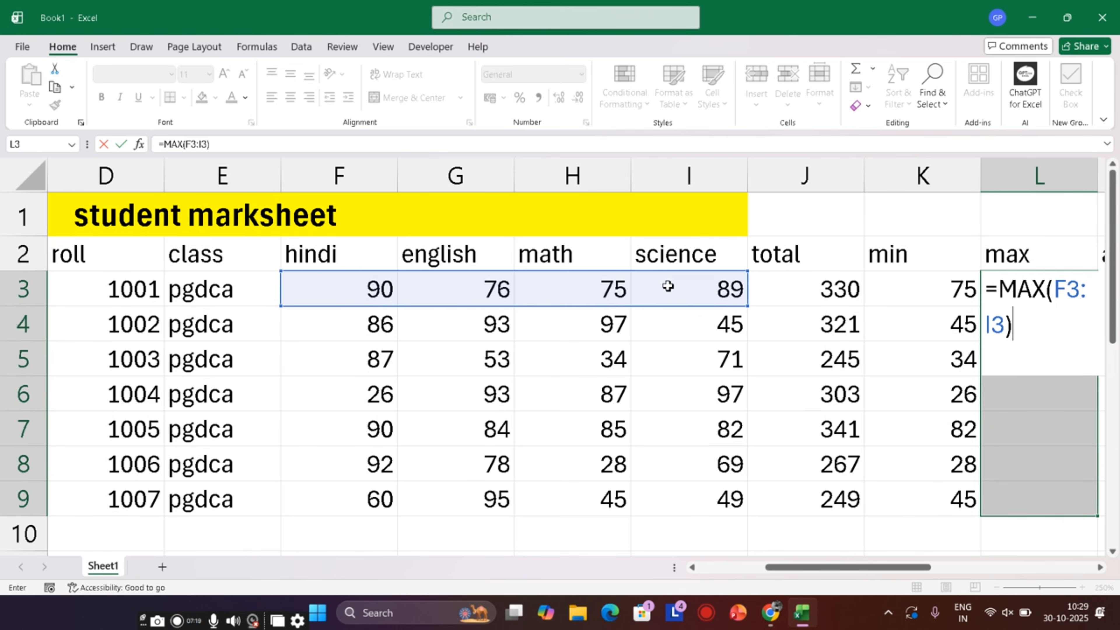
pyautogui.hotkey('ctrl', 'Return')
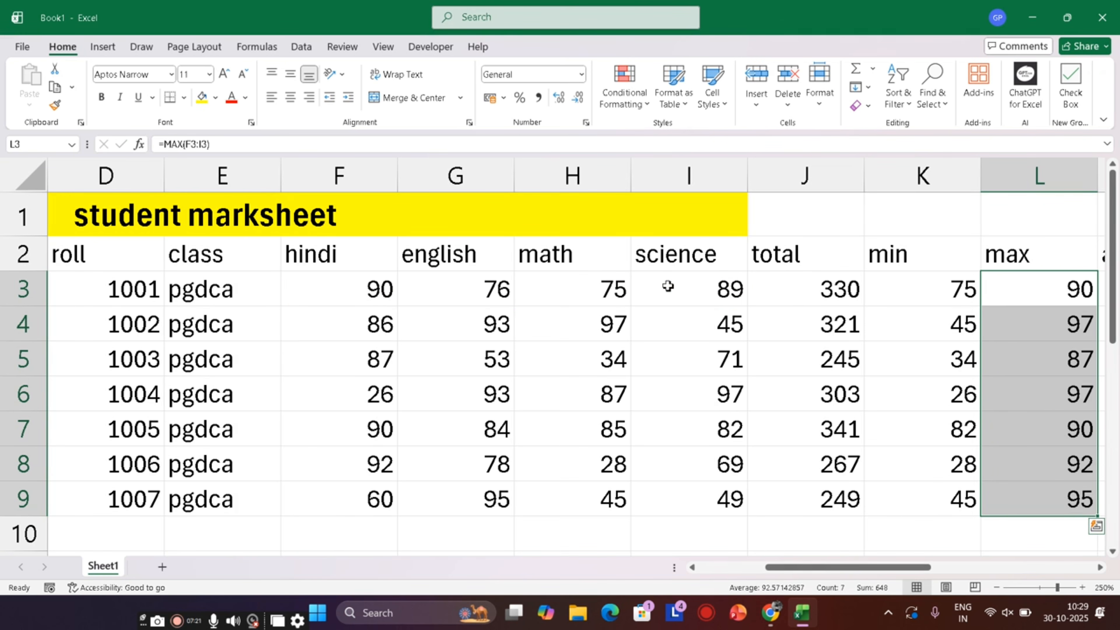
# - Fill the average column M3:M9 with the formula =AVERAGE(F3:I3) in every cell at once
pyautogui.press('Right')
pyautogui.press('Right')
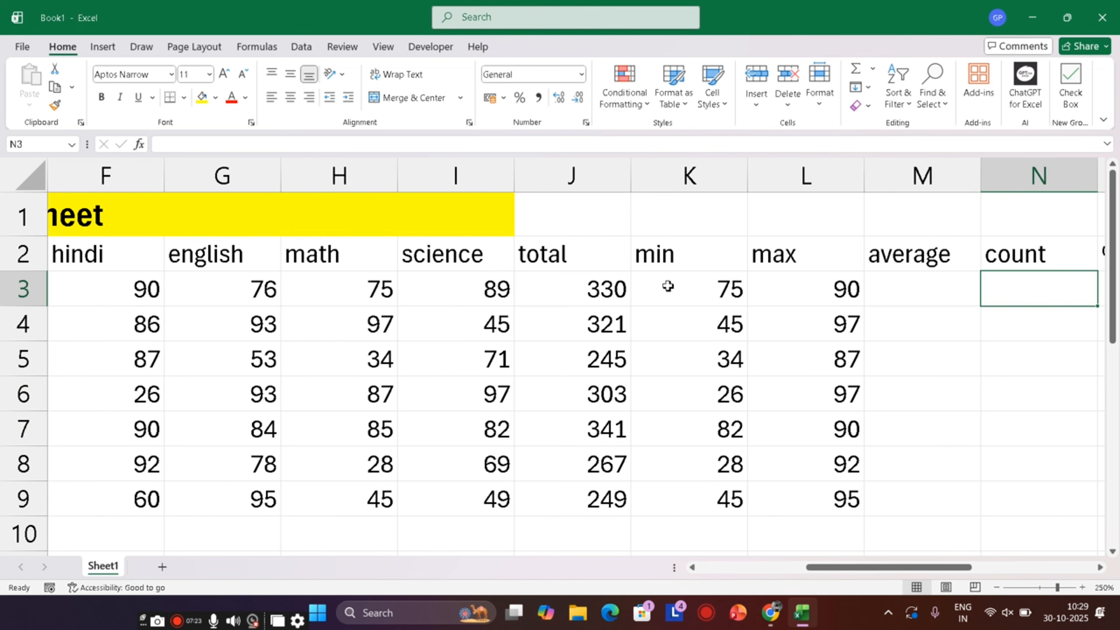
pyautogui.press('Left')
pyautogui.hotkey('shift', 'Down')
pyautogui.hotkey('shift', 'Down')
pyautogui.hotkey('shift', 'Down')
pyautogui.hotkey('shift', 'Down')
pyautogui.hotkey('shift', 'Down')
pyautogui.hotkey('shift', 'Down')
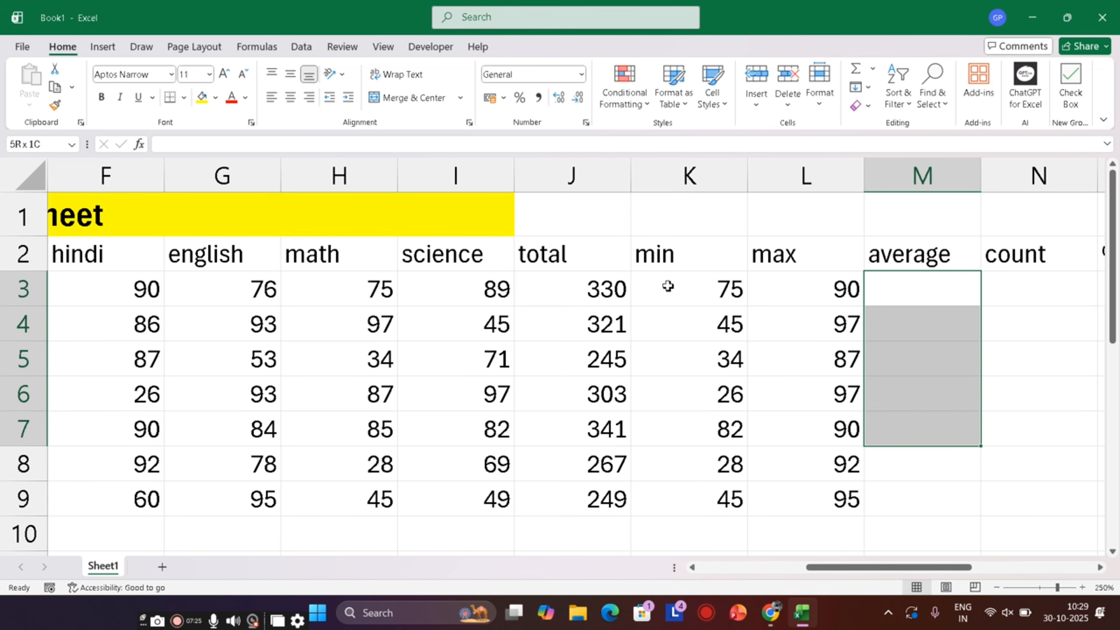
pyautogui.write('=')
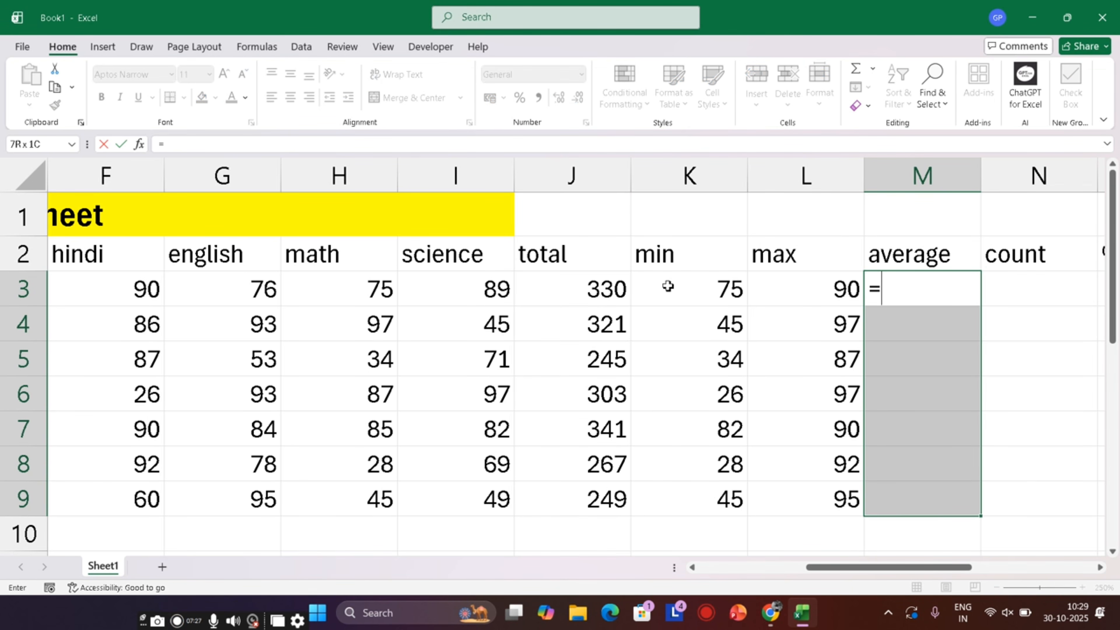
pyautogui.write('average')
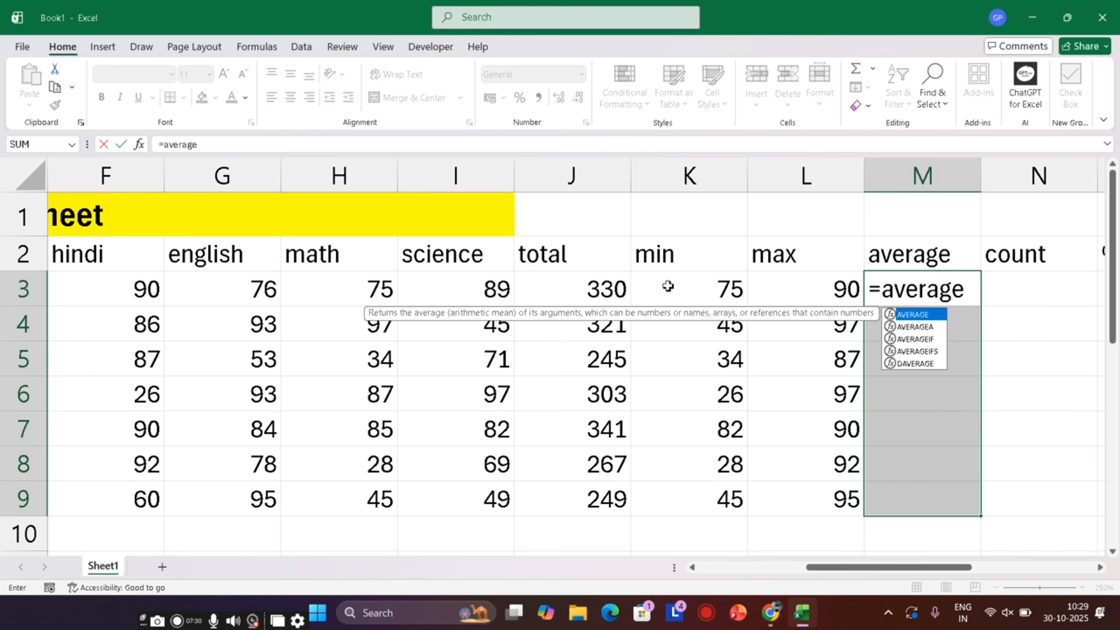
pyautogui.press('Tab')
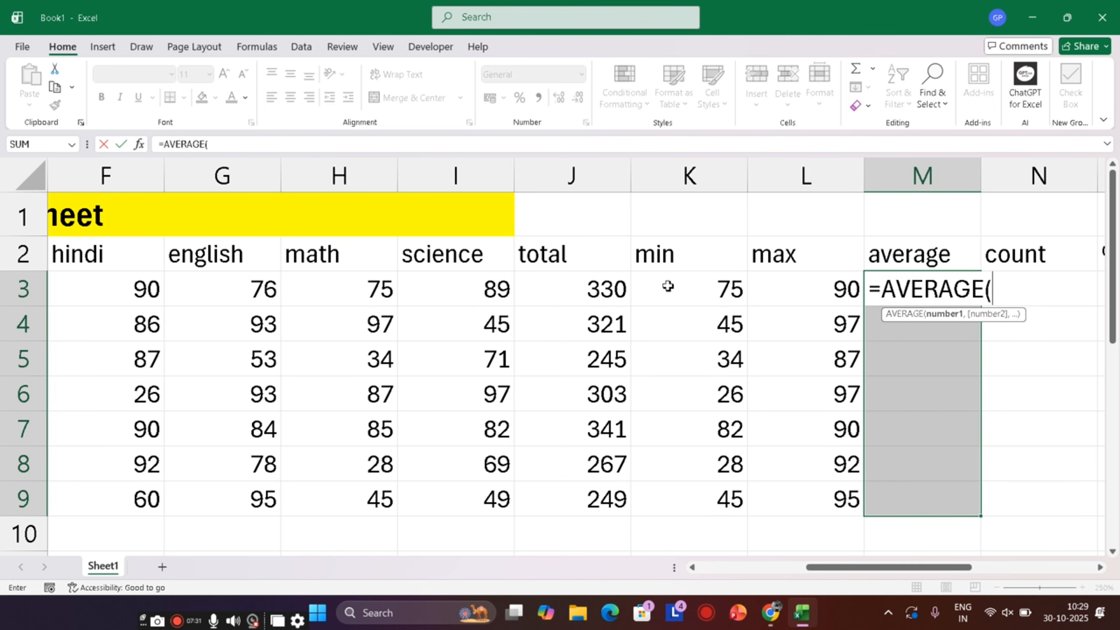
pyautogui.moveTo(76, 292); pyautogui.dragTo(435, 292)
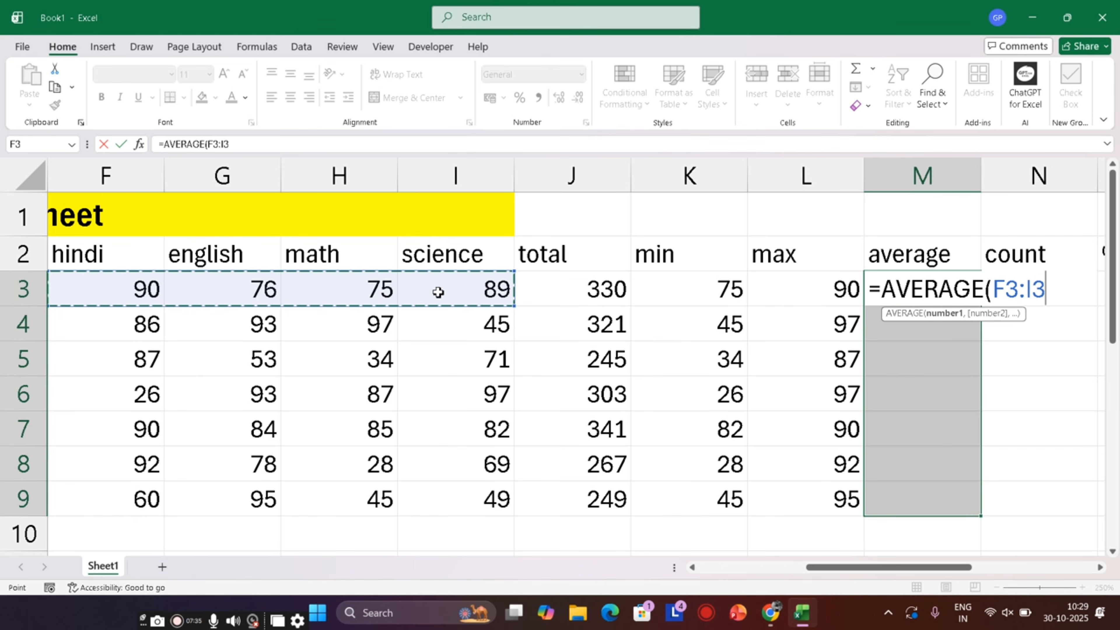
pyautogui.write(')')
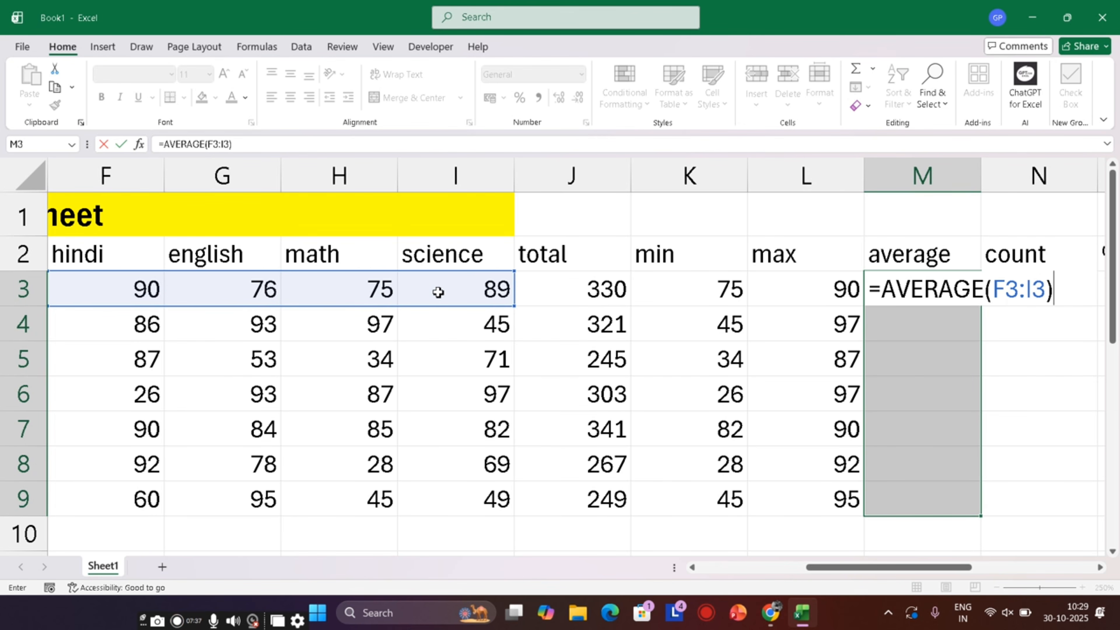
pyautogui.hotkey('ctrl', 'Return')
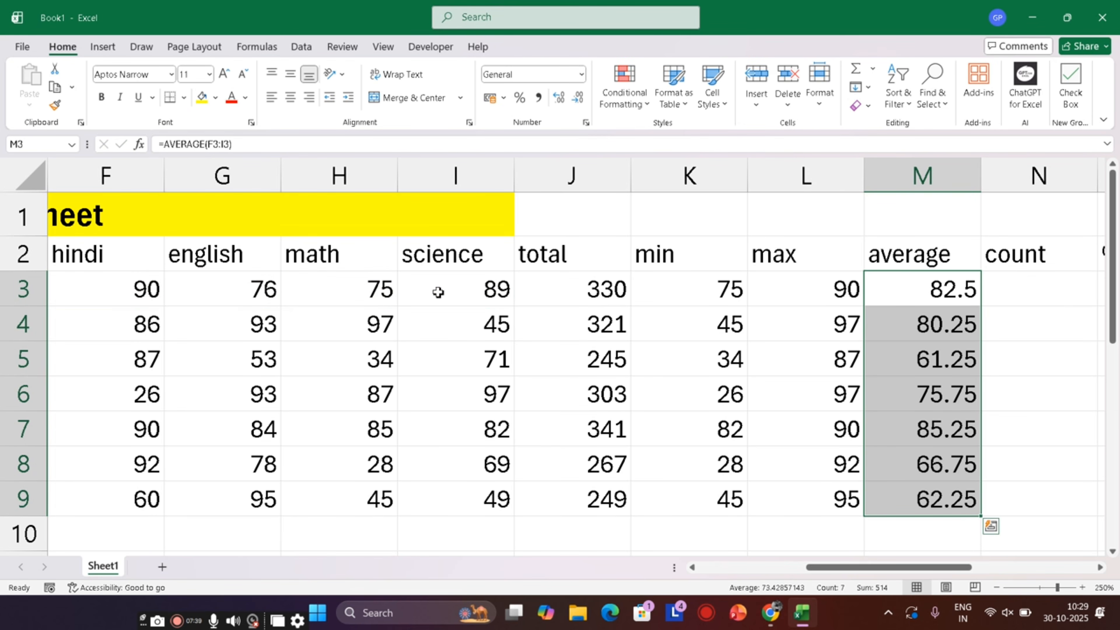
# - Fill the count column N3:N9 with the formula =COUNT(F3:I3) in every cell at once
pyautogui.press('Right')
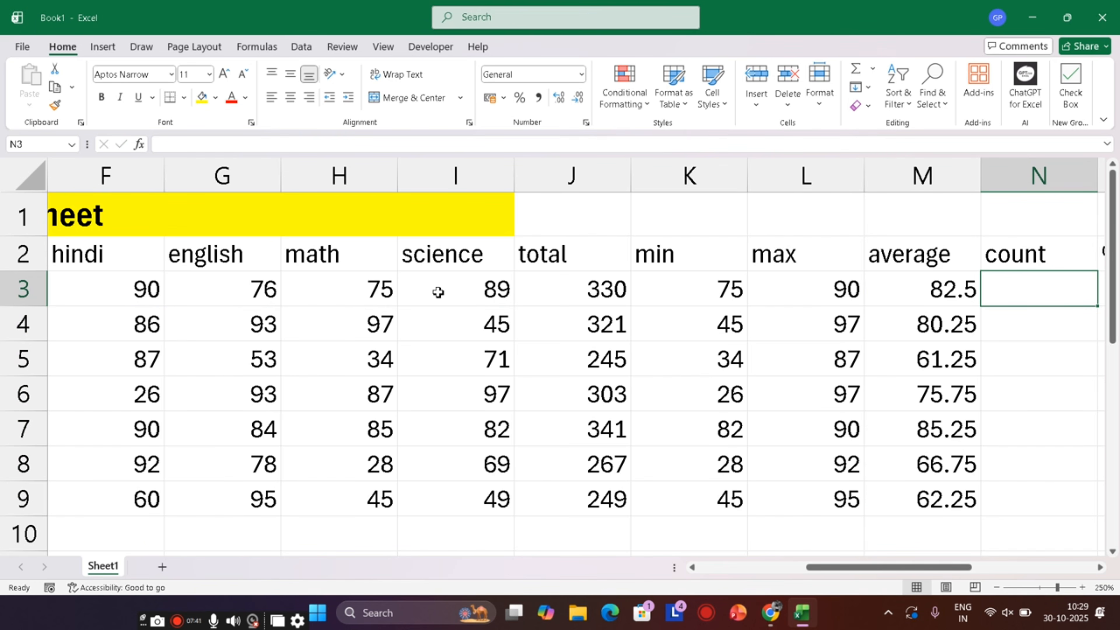
pyautogui.hotkey('shift', 'Down')
pyautogui.hotkey('shift', 'Down')
pyautogui.hotkey('shift', 'Down')
pyautogui.hotkey('shift', 'Down')
pyautogui.hotkey('shift', 'Down')
pyautogui.hotkey('shift', 'Down')
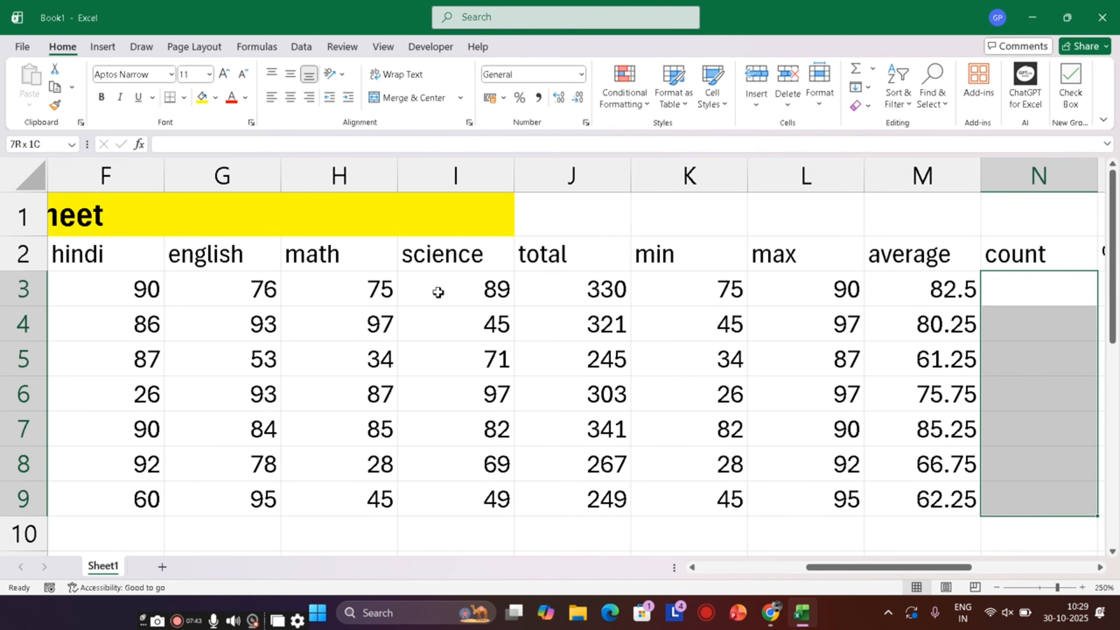
pyautogui.write('=count')
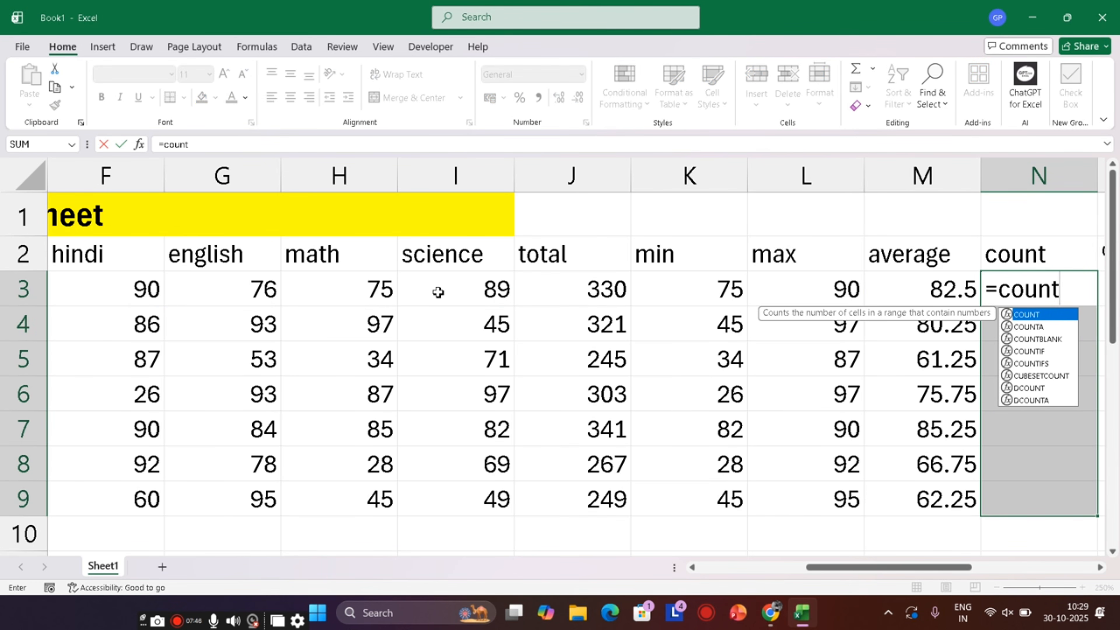
pyautogui.press('Tab')
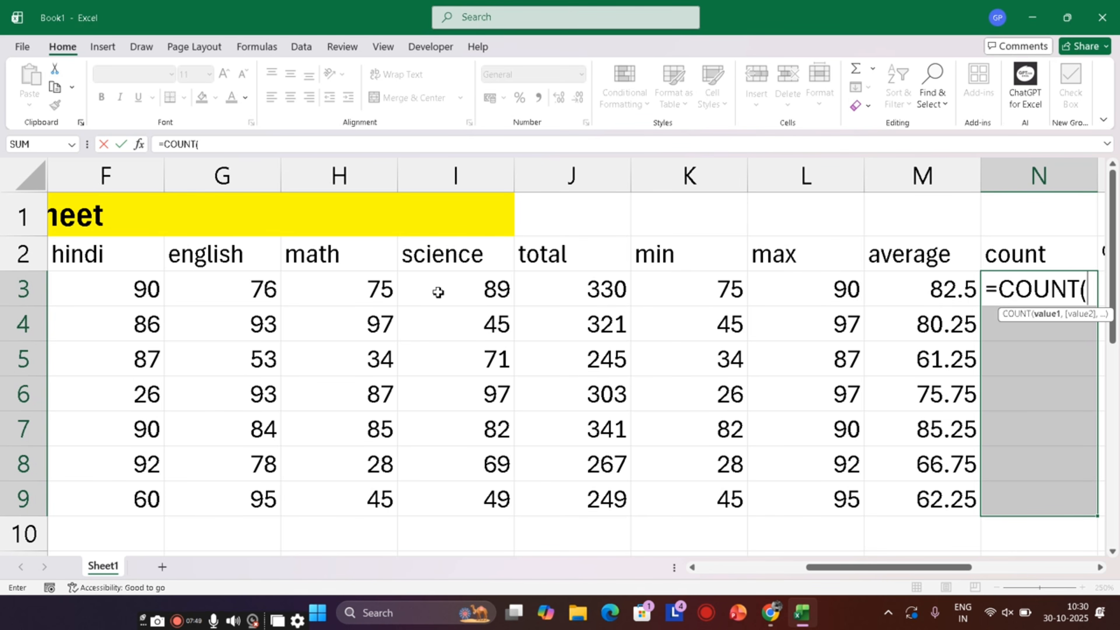
pyautogui.moveTo(80, 288); pyautogui.dragTo(435, 295)
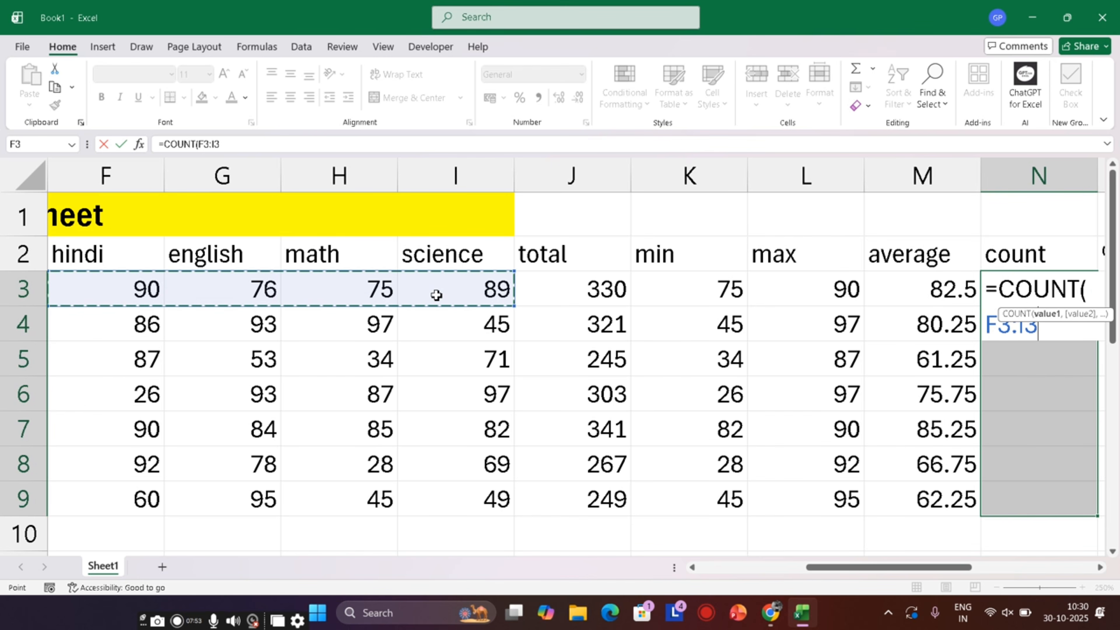
pyautogui.write(')')
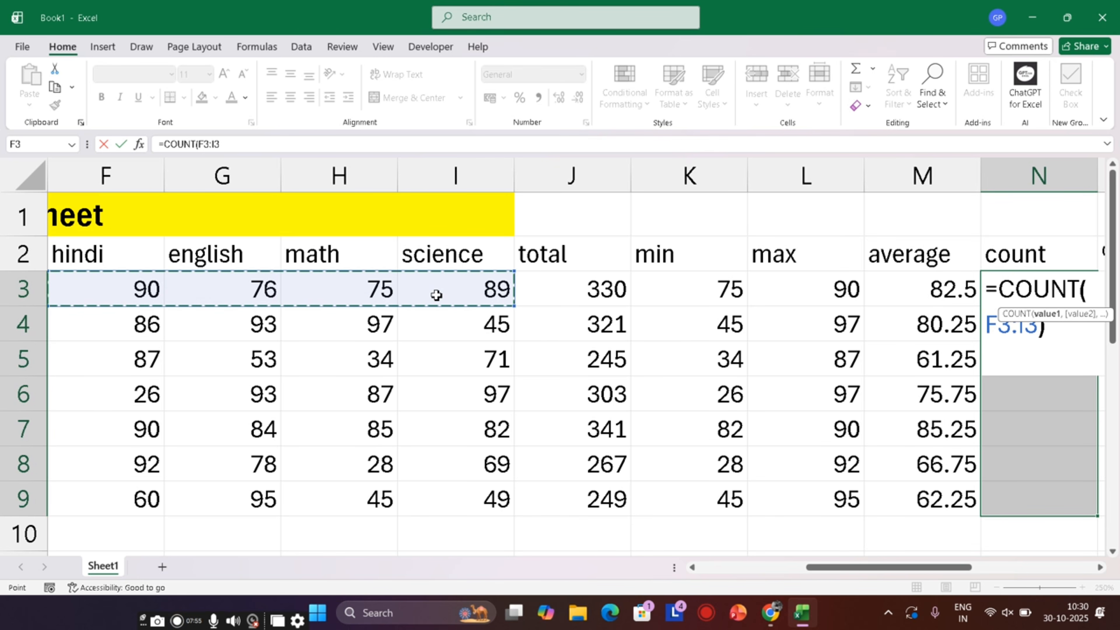
pyautogui.hotkey('ctrl', 'Return')
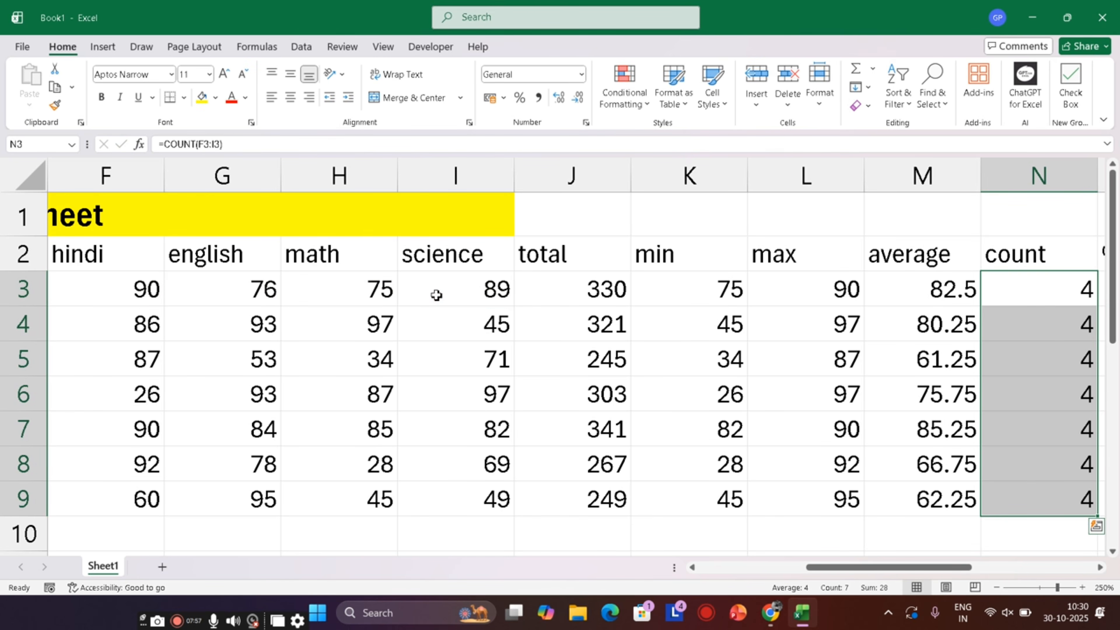
pyautogui.press('Right')
pyautogui.press('Right')
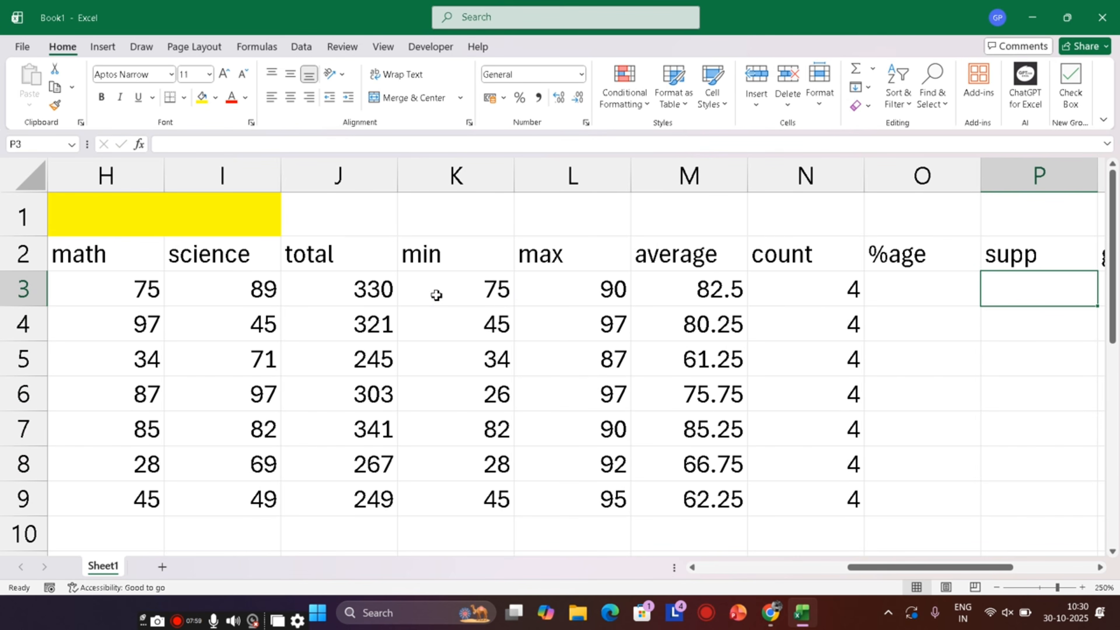
pyautogui.press('Left')
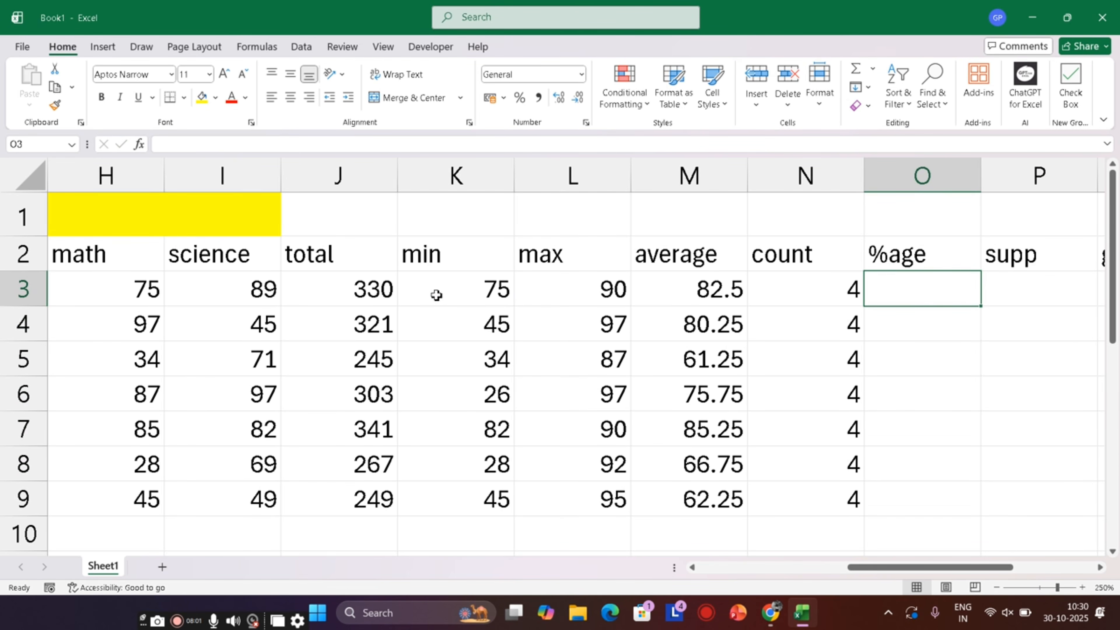
pyautogui.write('=')
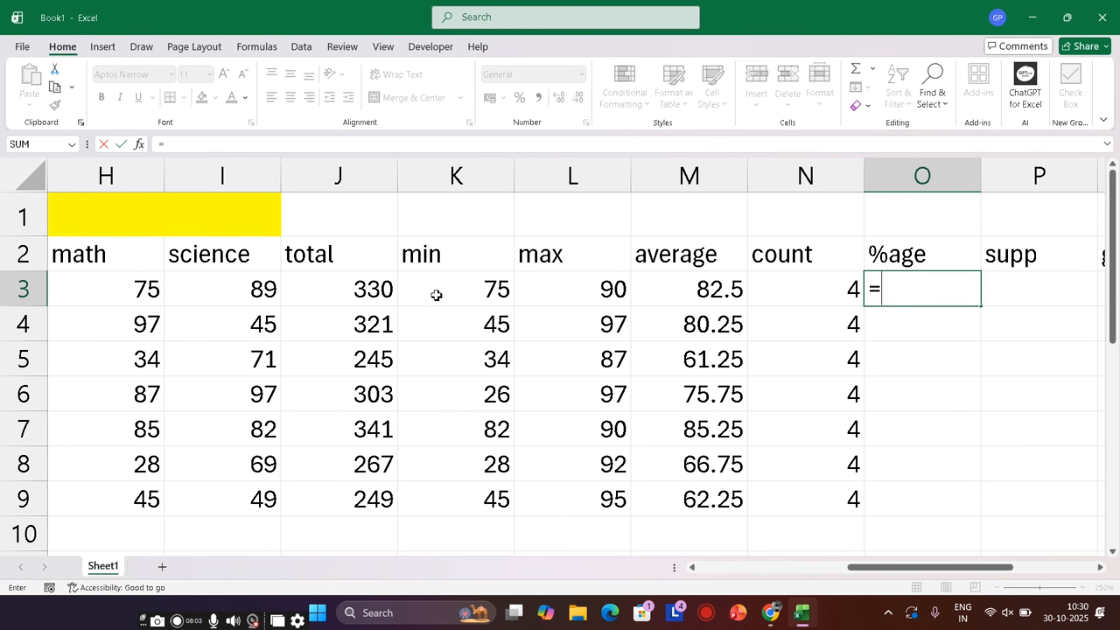
pyautogui.press('BackSpace')
pyautogui.press('Return')
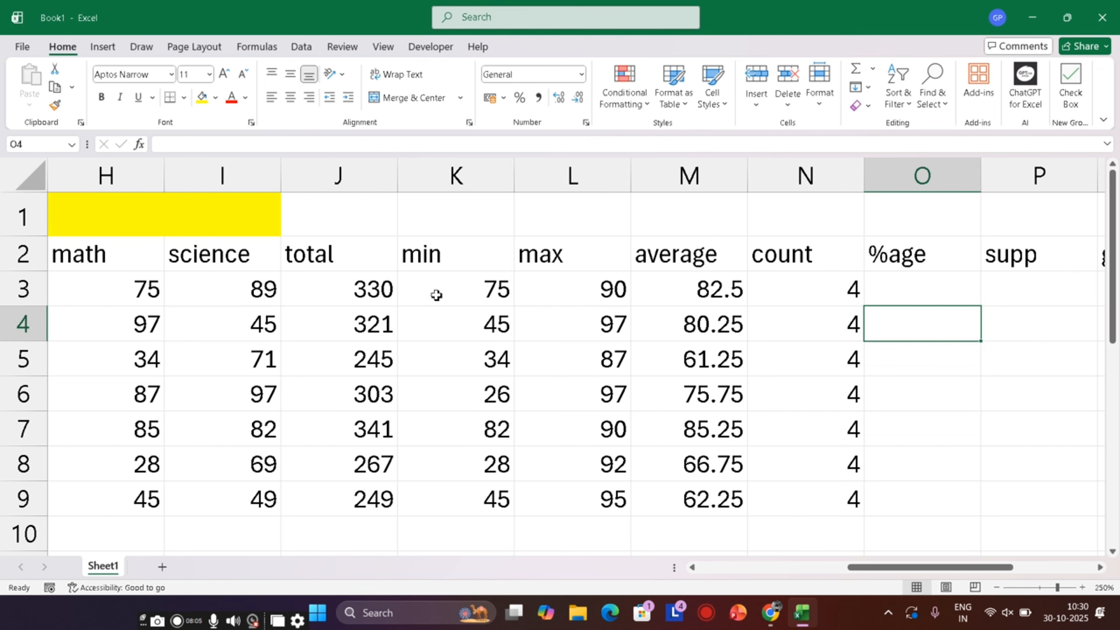
# - Fill the %age column O3:O9 with the formula =J3/N3 in every cell at once
pyautogui.press('Up')
pyautogui.hotkey('shift', 'Down')
pyautogui.hotkey('shift', 'Down')
pyautogui.hotkey('shift', 'Down')
pyautogui.hotkey('shift', 'Down')
pyautogui.hotkey('shift', 'Down')
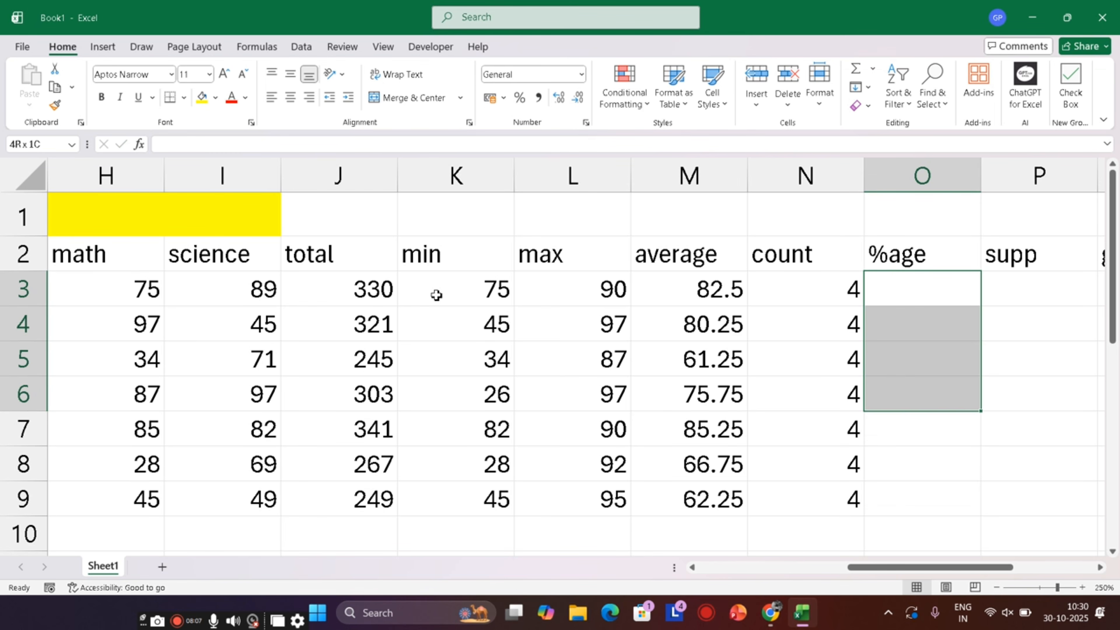
pyautogui.hotkey('shift', 'Down')
pyautogui.write('=')
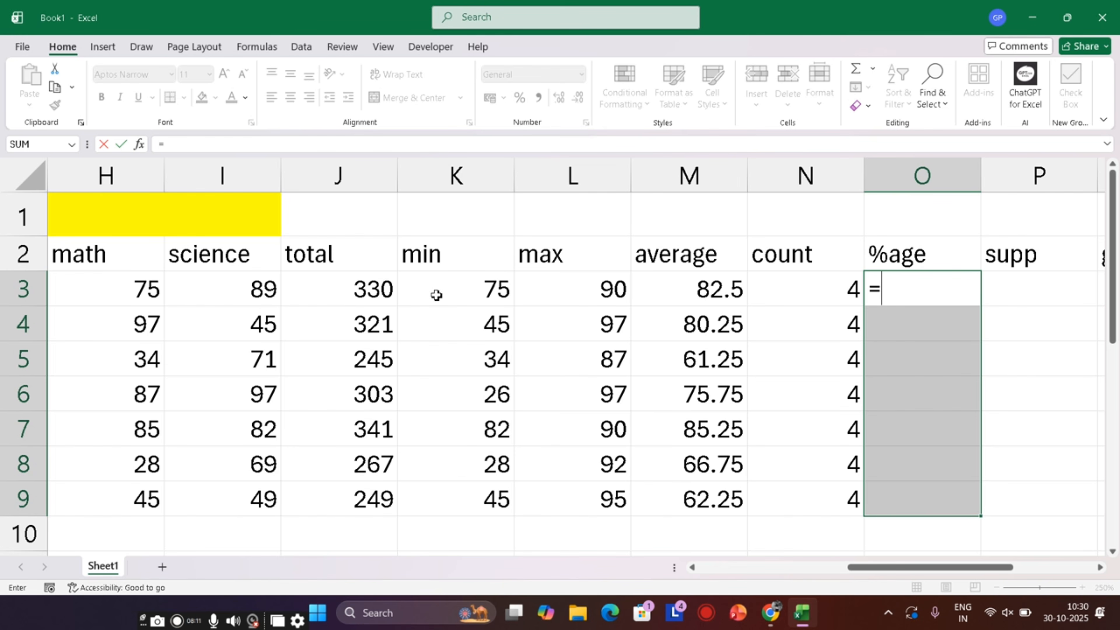
pyautogui.click(355, 295)
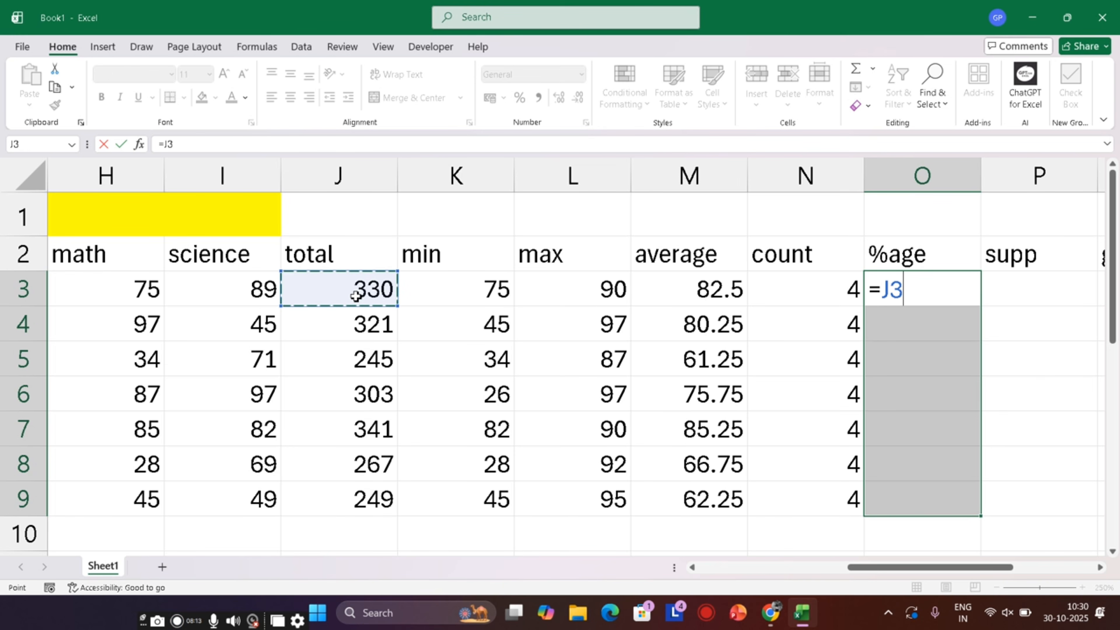
pyautogui.write('/')
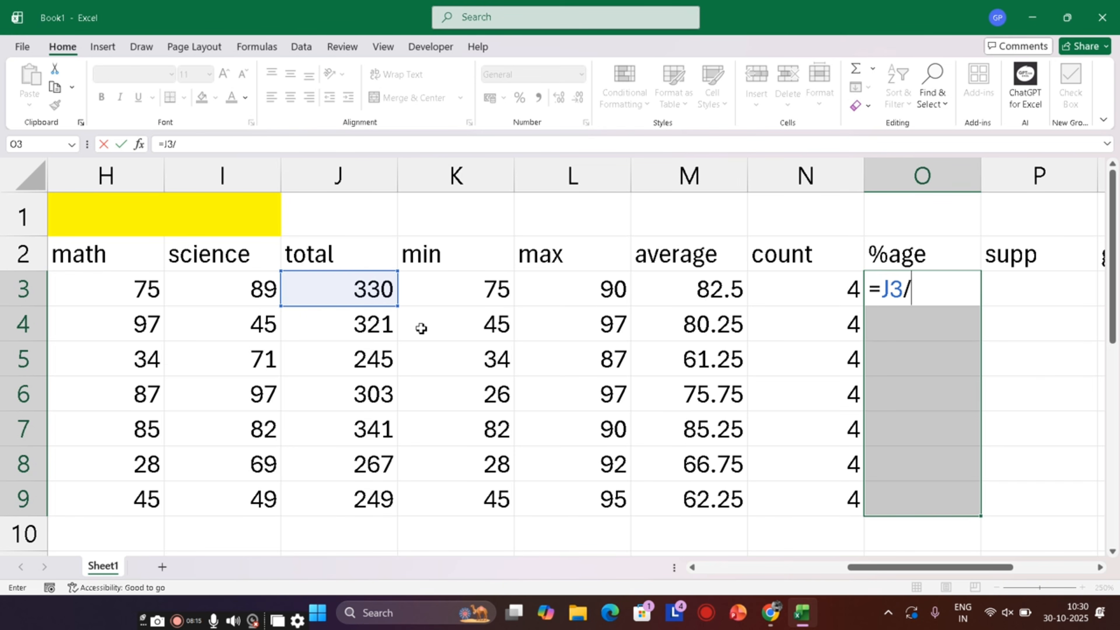
pyautogui.click(773, 289)
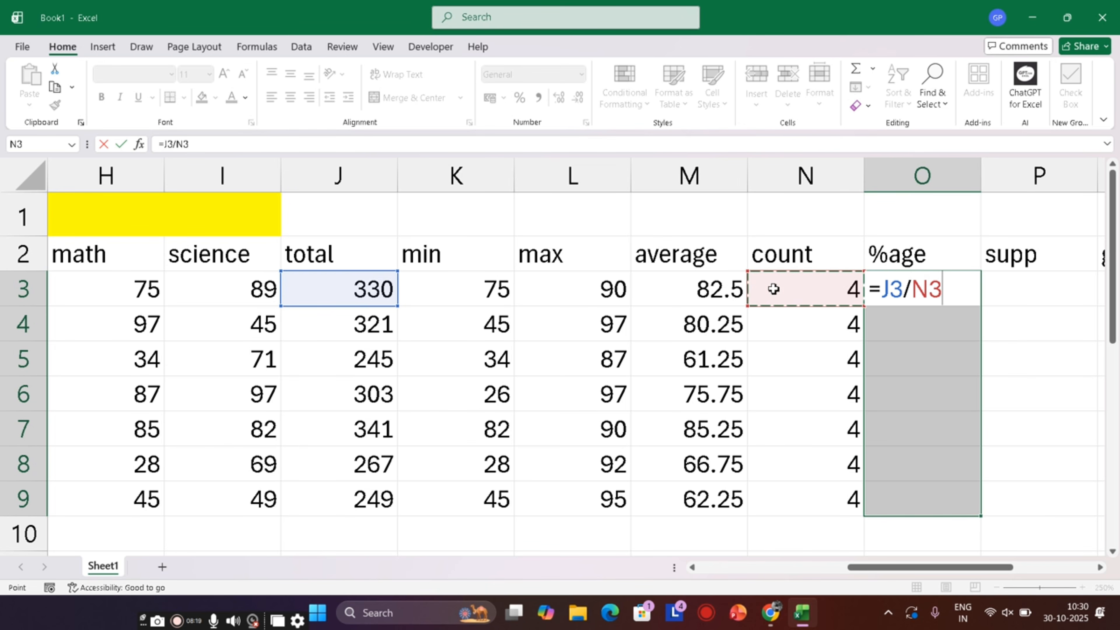
pyautogui.hotkey('ctrl', 'Return')
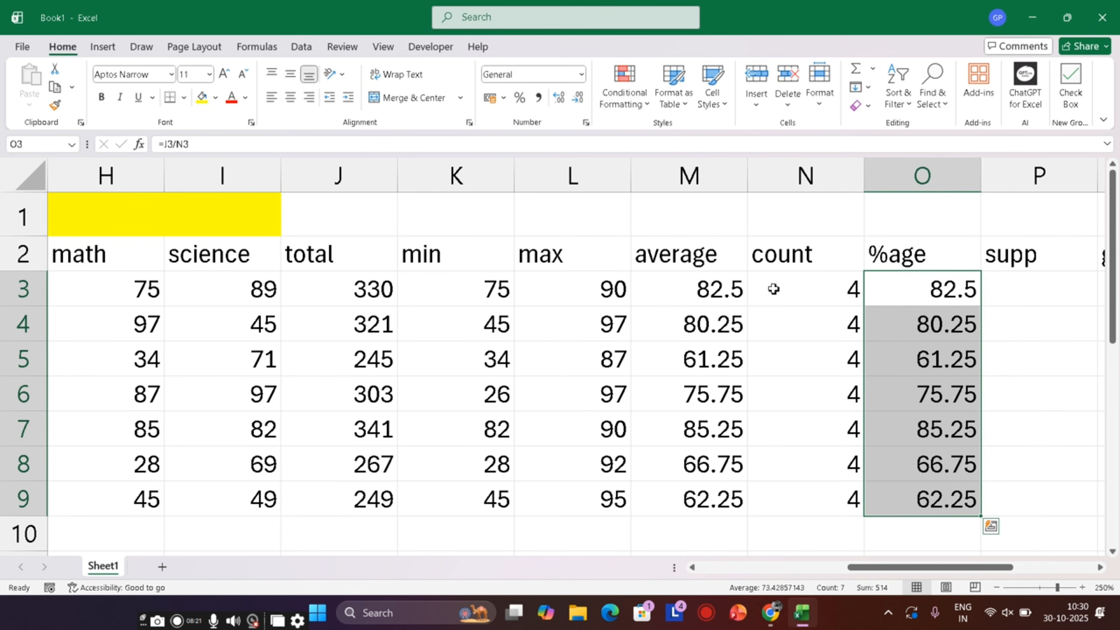
# - Apply the custom number format General "%" to the percentage values in O3:O9
pyautogui.click(1079, 393)
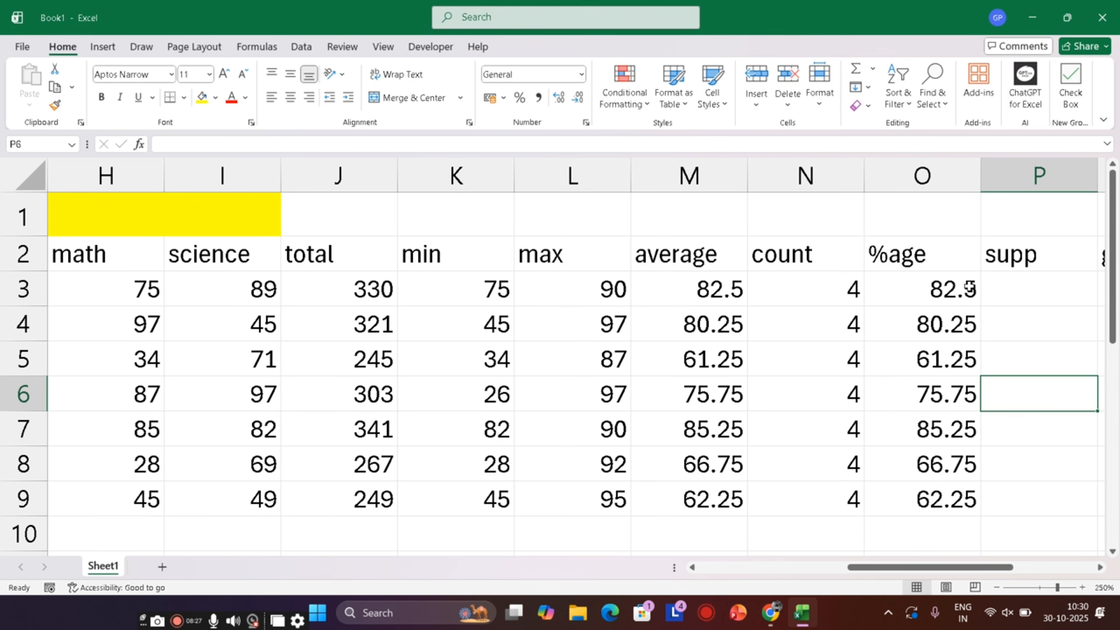
pyautogui.moveTo(922, 290); pyautogui.dragTo(918, 488)
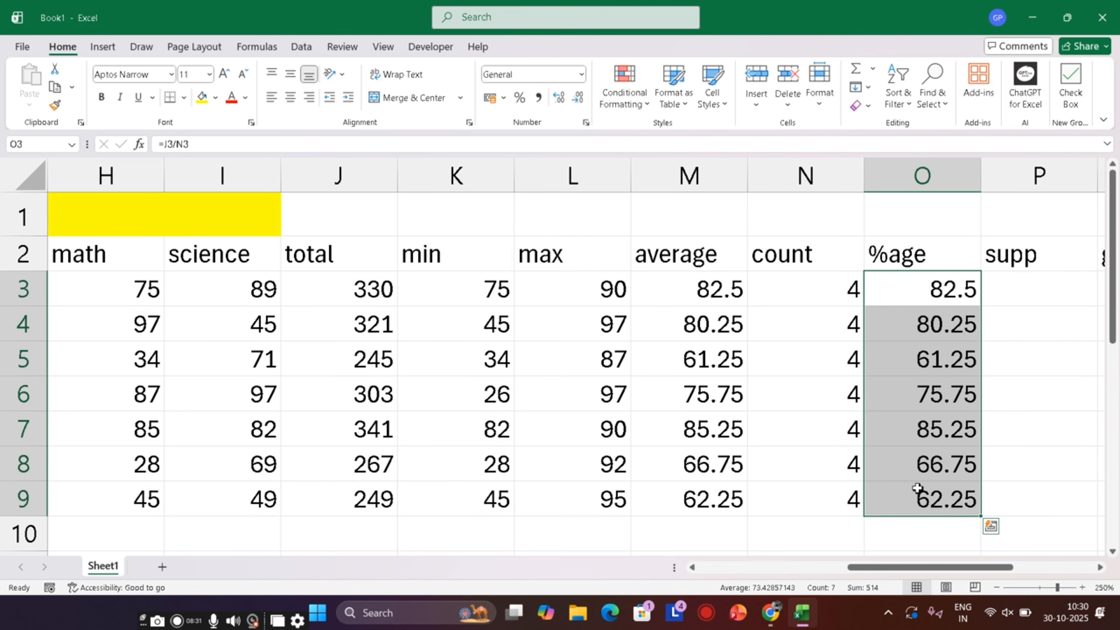
pyautogui.click(586, 123)
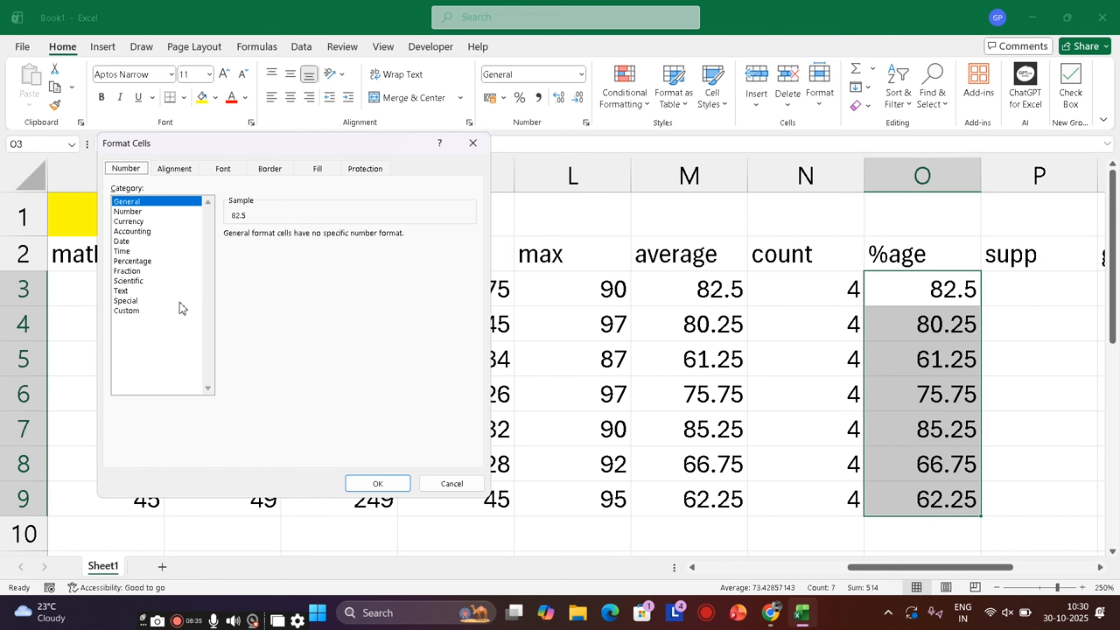
pyautogui.click(135, 311)
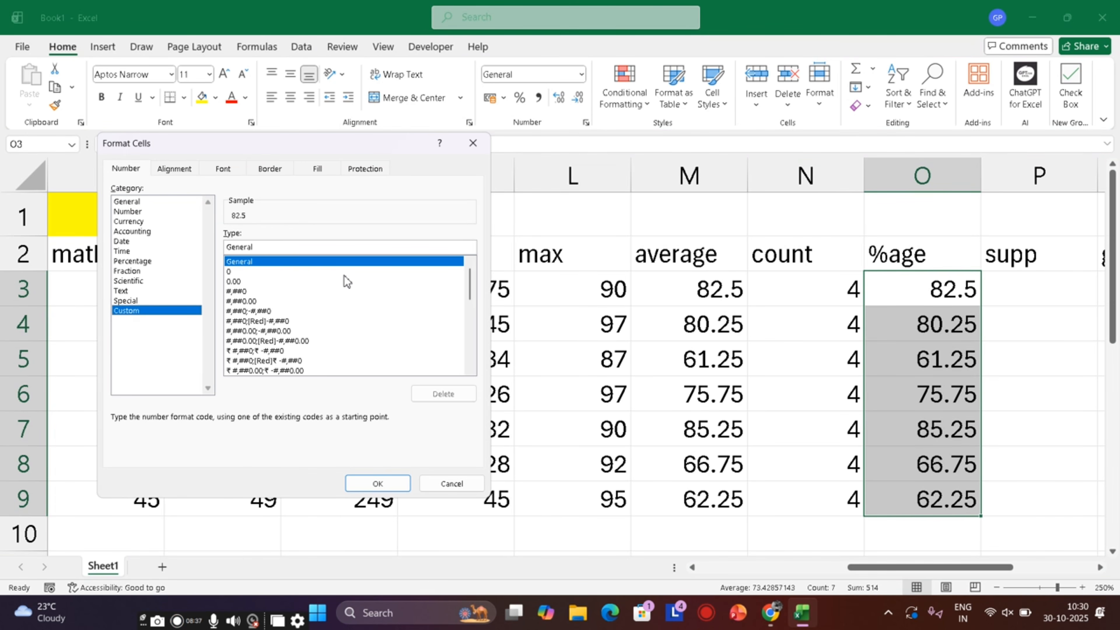
pyautogui.click(265, 248)
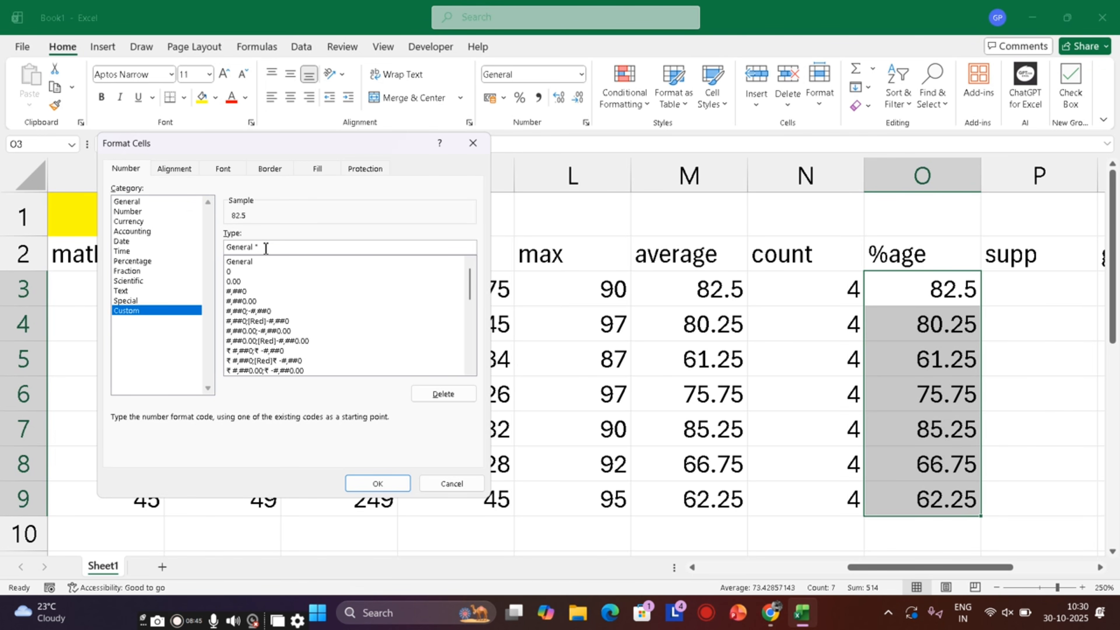
pyautogui.write('"%')
pyautogui.write('%')
pyautogui.write('"')
pyautogui.click(377, 483)
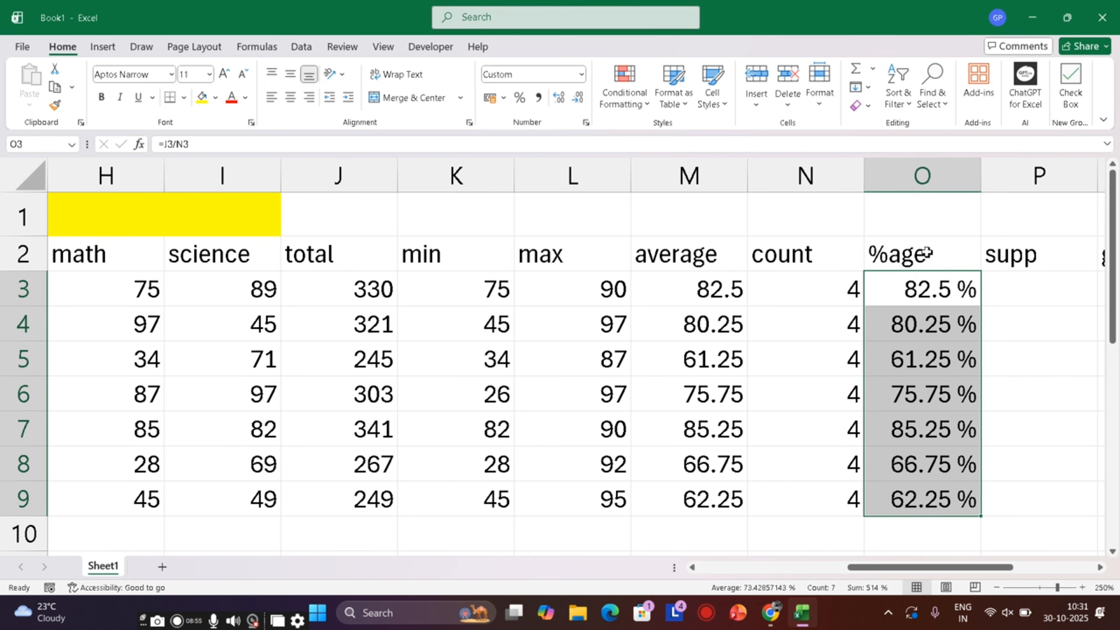
# - Enter =COUNTIF(F3:I3,"<33") in supp cell P3 to count the first student's subject marks below 33
pyautogui.click(1013, 300)
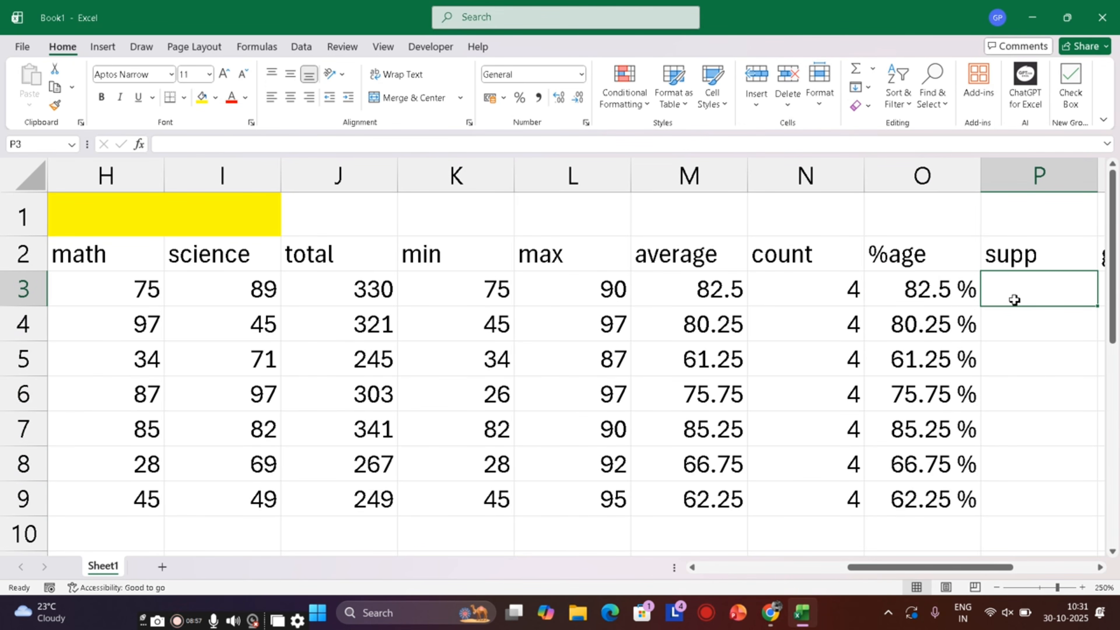
pyautogui.press('Right')
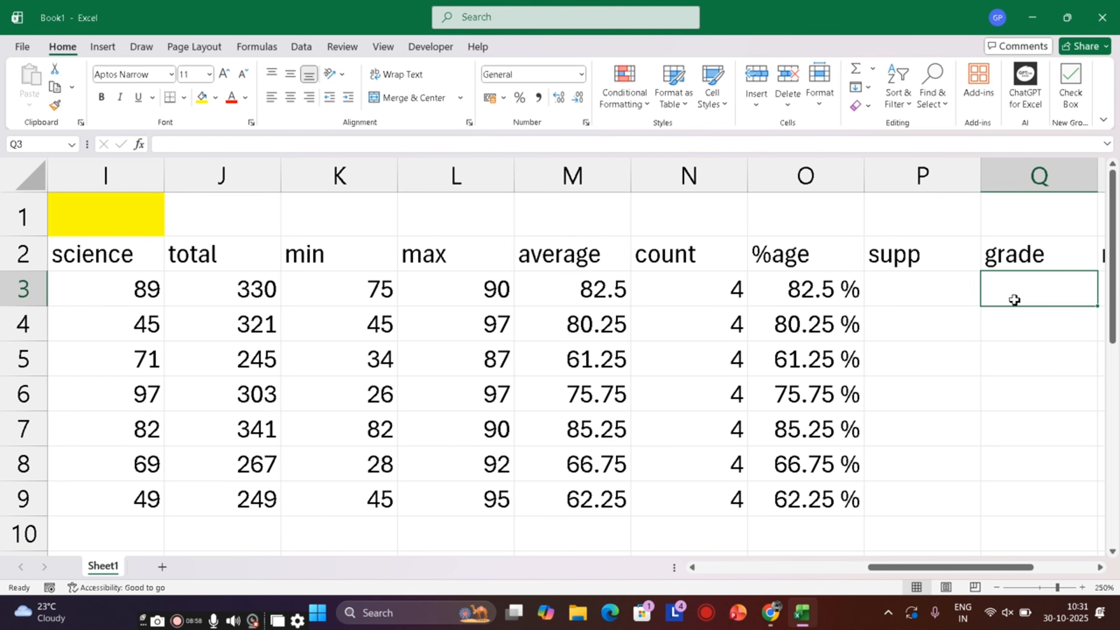
pyautogui.click(891, 291)
pyautogui.write('=')
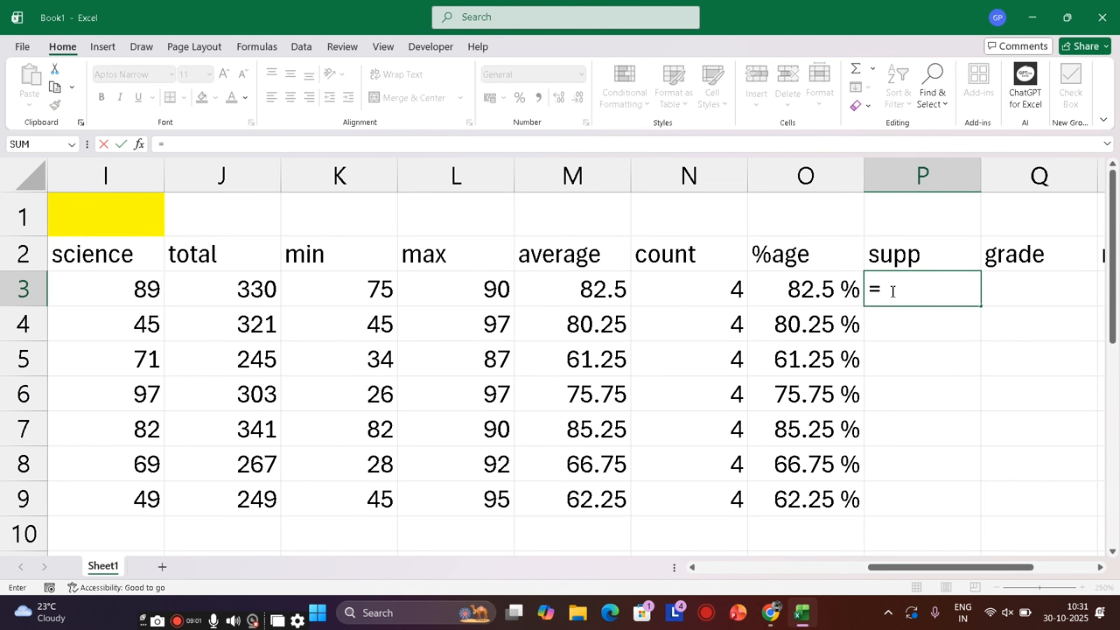
pyautogui.write('countif')
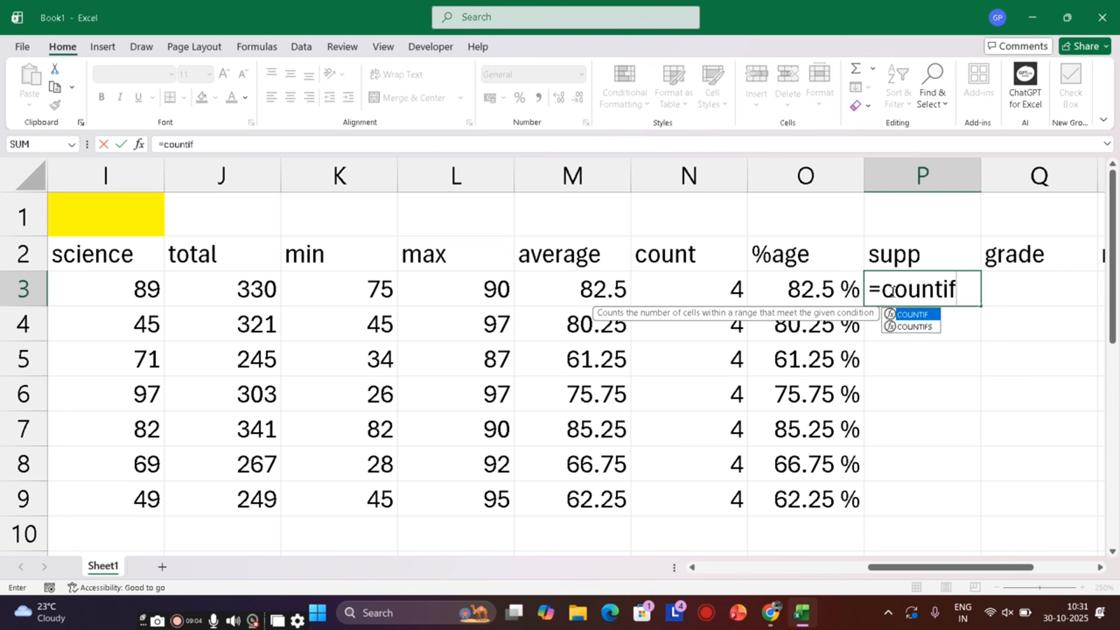
pyautogui.press('Tab')
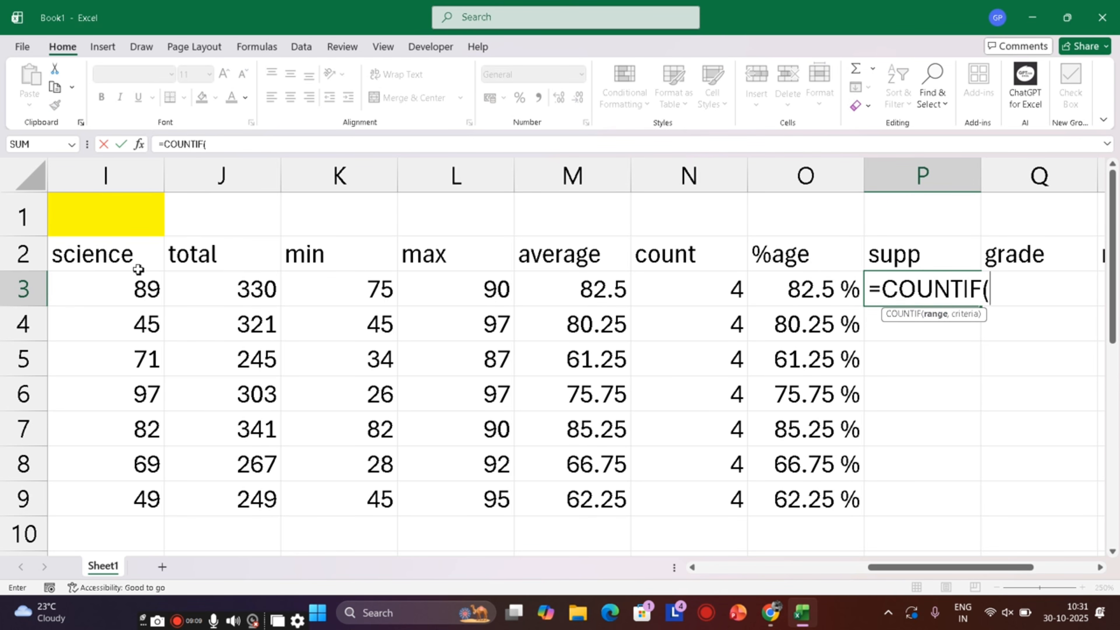
pyautogui.click(118, 286)
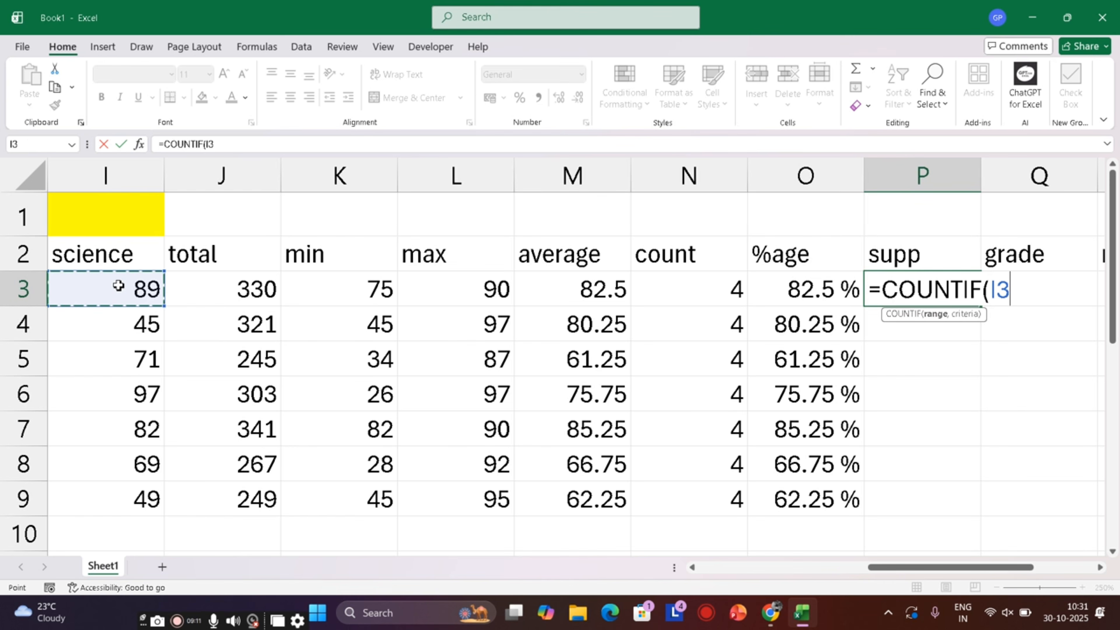
pyautogui.press('Left')
pyautogui.press('Left')
pyautogui.press('Left')
pyautogui.press('Left')
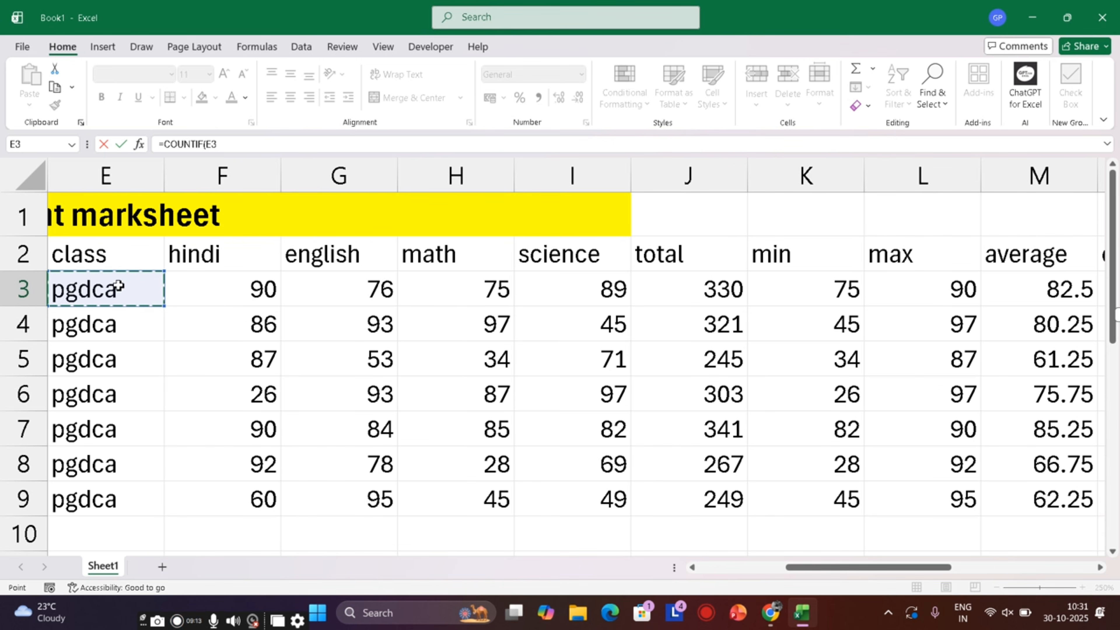
pyautogui.press('Right')
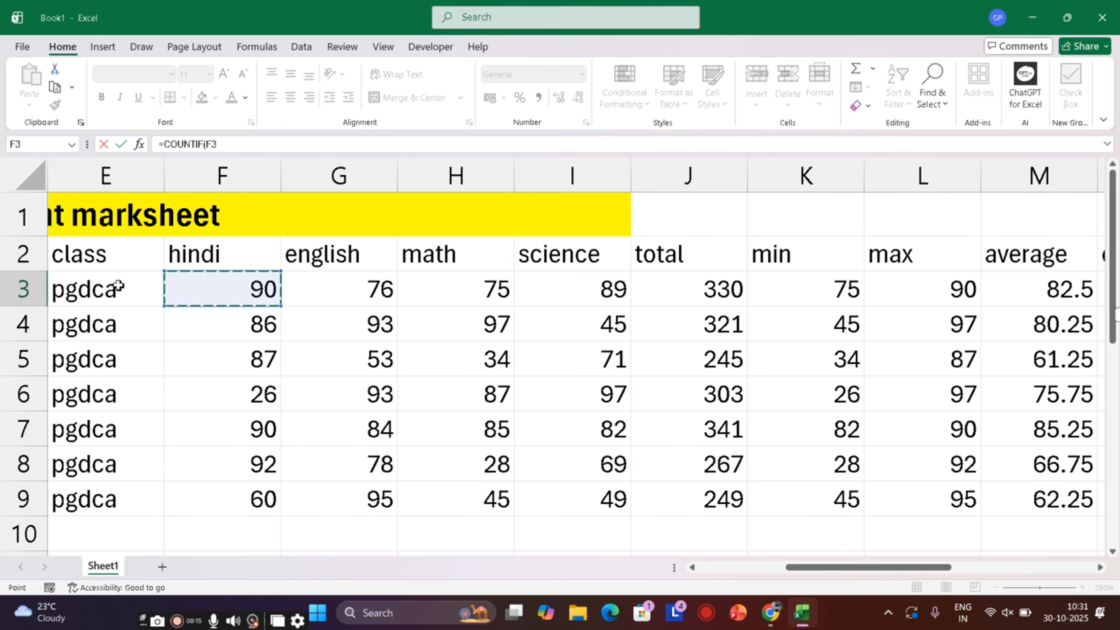
pyautogui.hotkey('shift', 'Right')
pyautogui.hotkey('shift', 'Right')
pyautogui.hotkey('shift', 'Right')
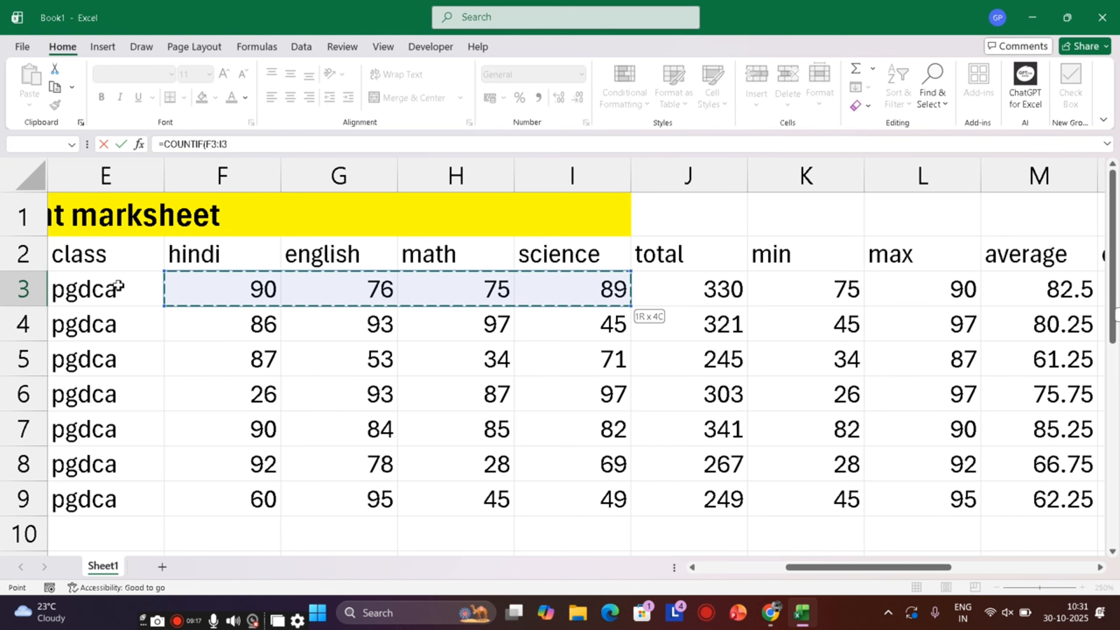
pyautogui.write(',"<33')
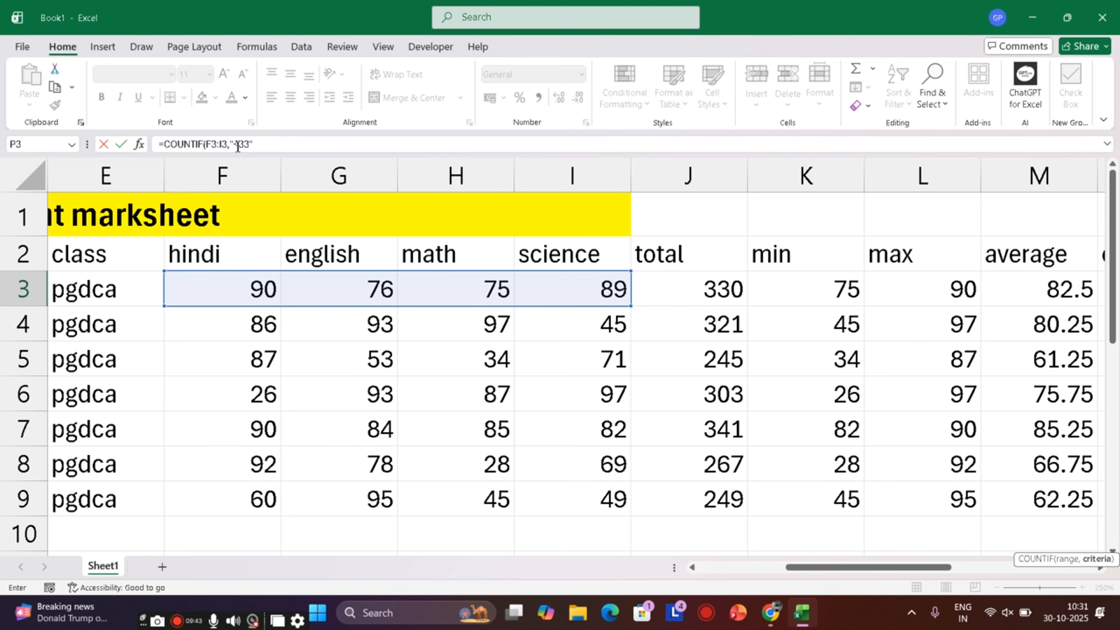
pyautogui.press('Return')
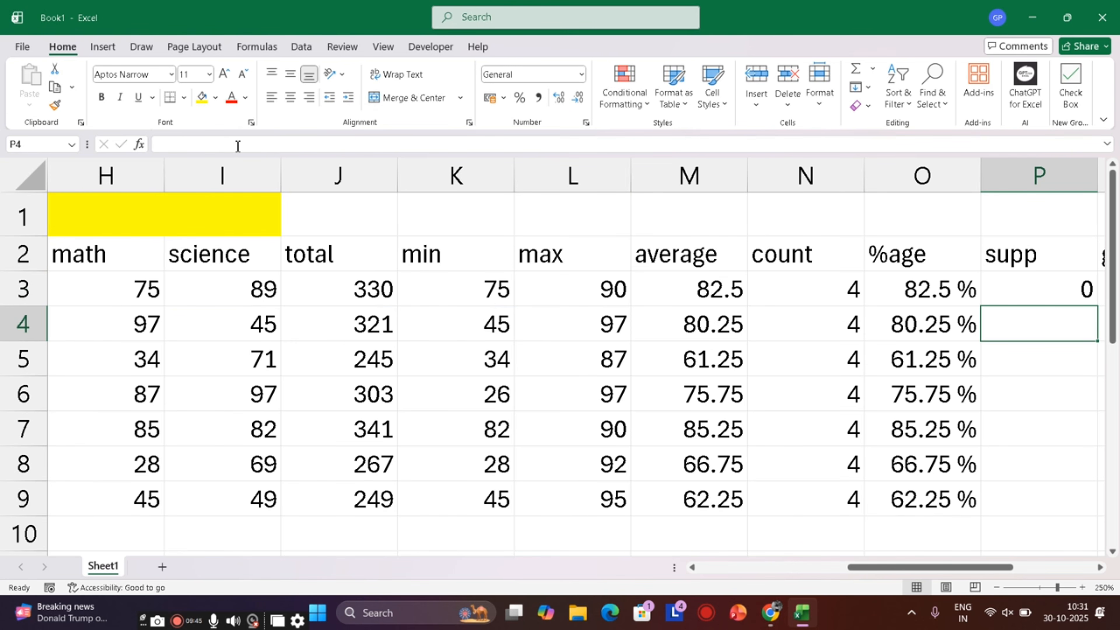
# - Copy the supp formula from P3 down to P9 and check the cells in rows 6 and 8
pyautogui.click(1021, 287)
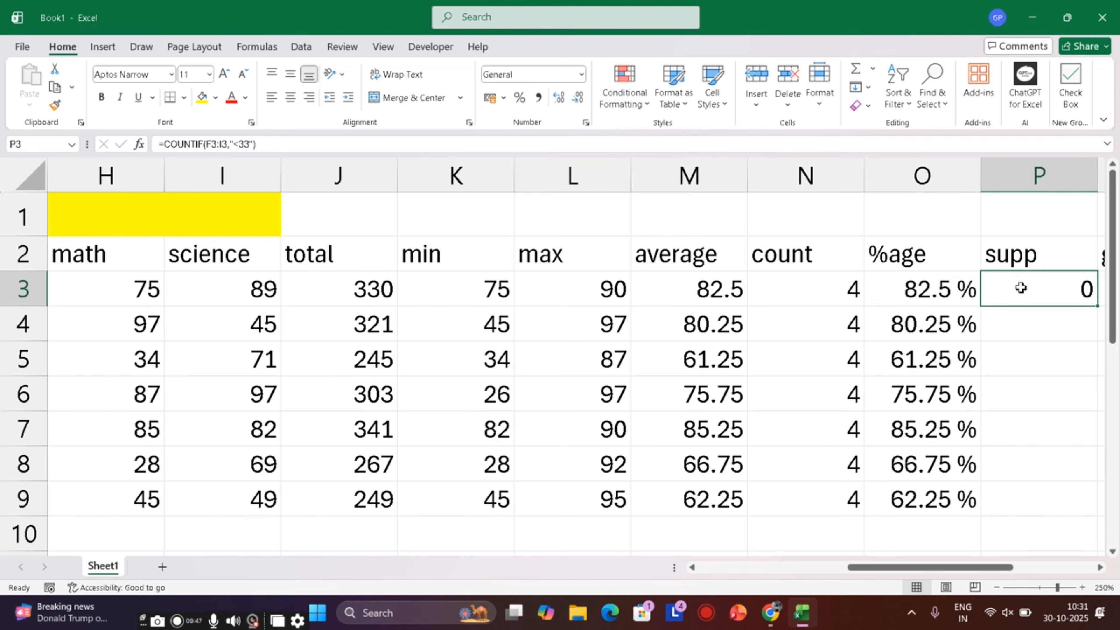
pyautogui.press('Right')
pyautogui.click(956, 285)
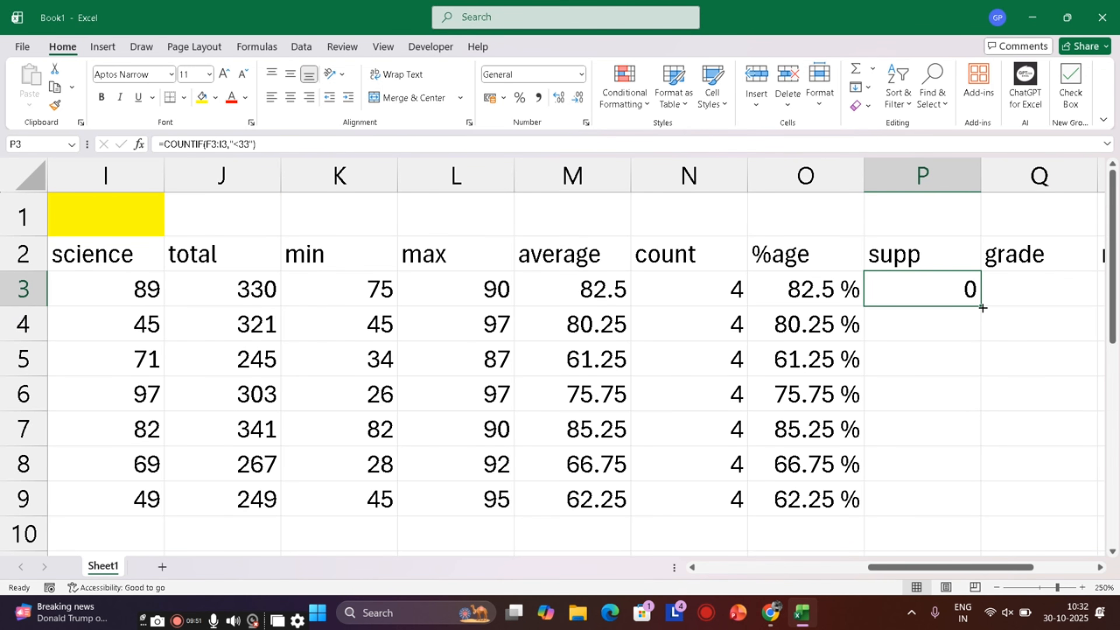
pyautogui.doubleClick(983, 307)
pyautogui.click(1012, 395)
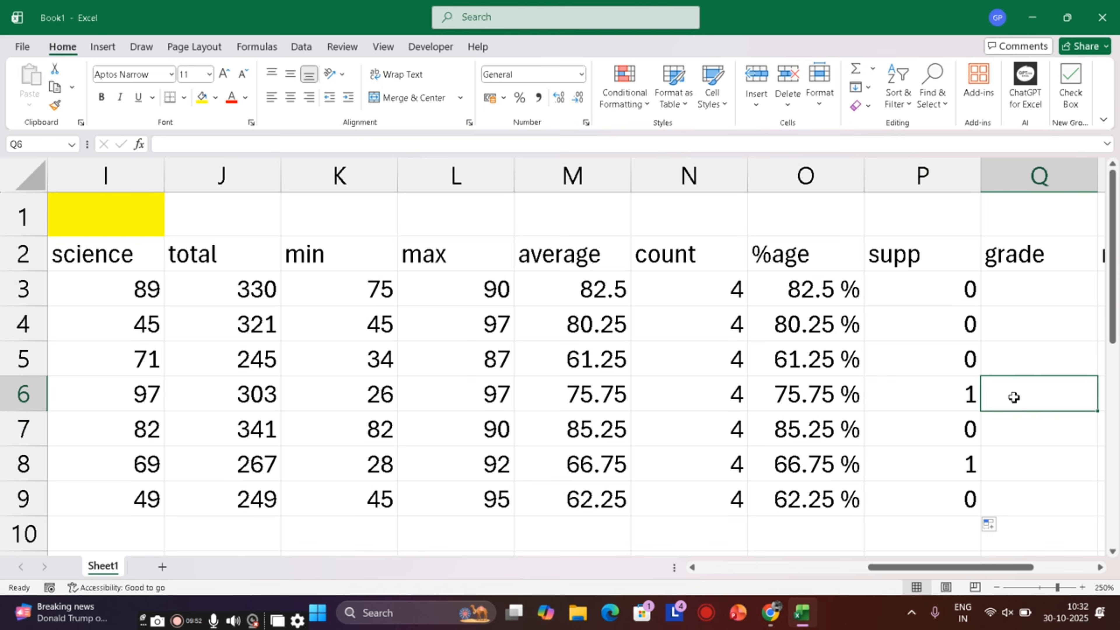
pyautogui.click(937, 395)
pyautogui.click(933, 465)
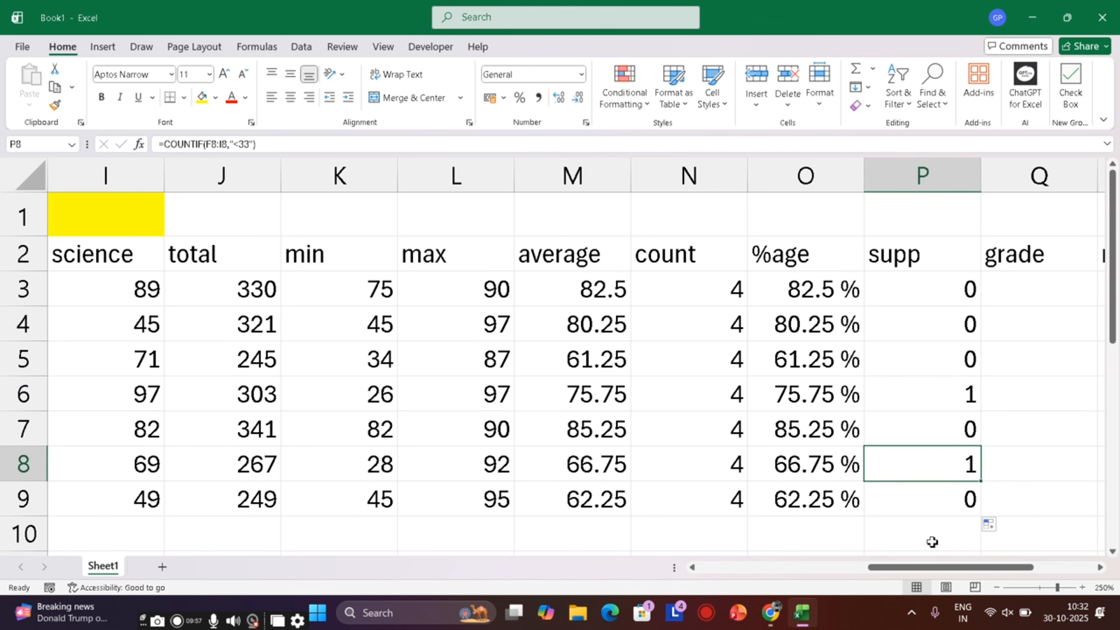
# - Change the first student's science mark in I3 to 20 to test the supp formula
pyautogui.click(132, 277)
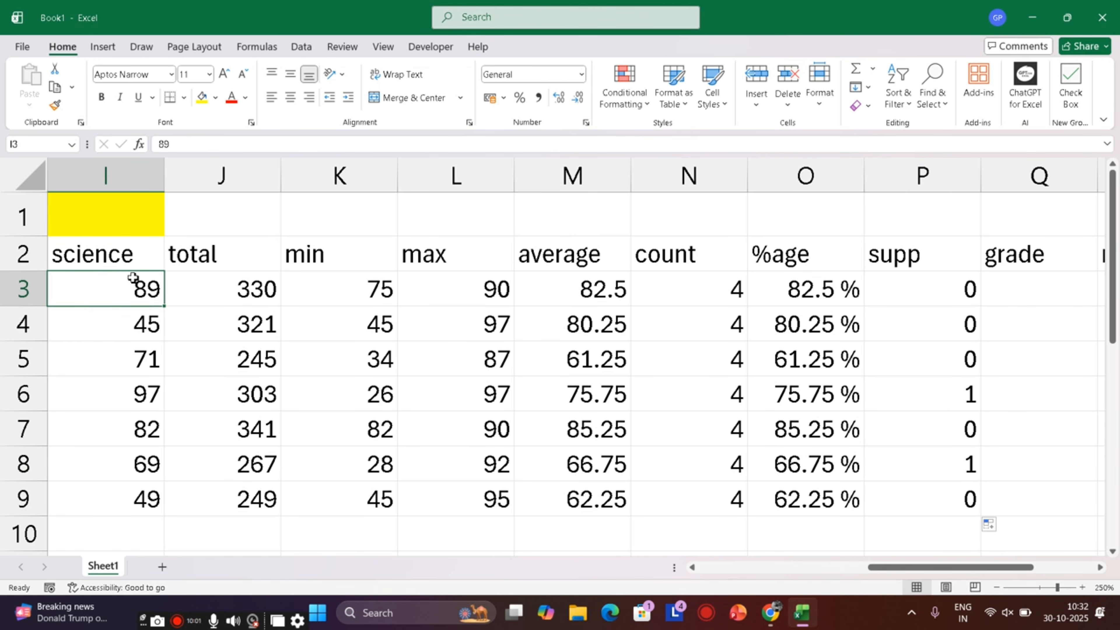
pyautogui.write('20')
pyautogui.press('Return')
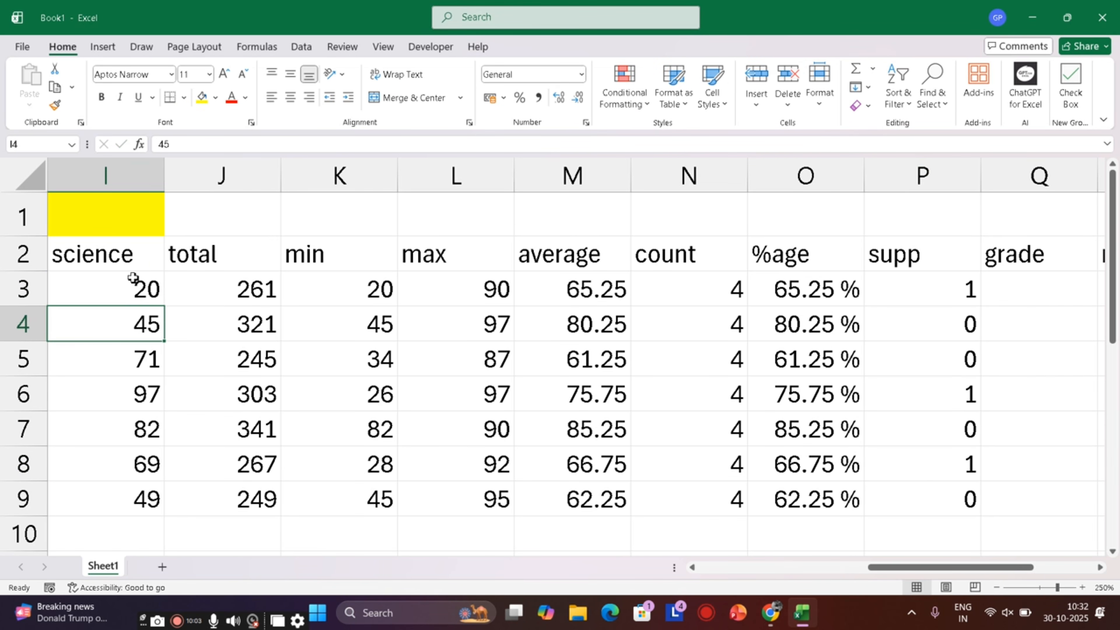
# - Look over the remaining grade, result and rank columns in row 3
pyautogui.click(1048, 293)
pyautogui.press('Right')
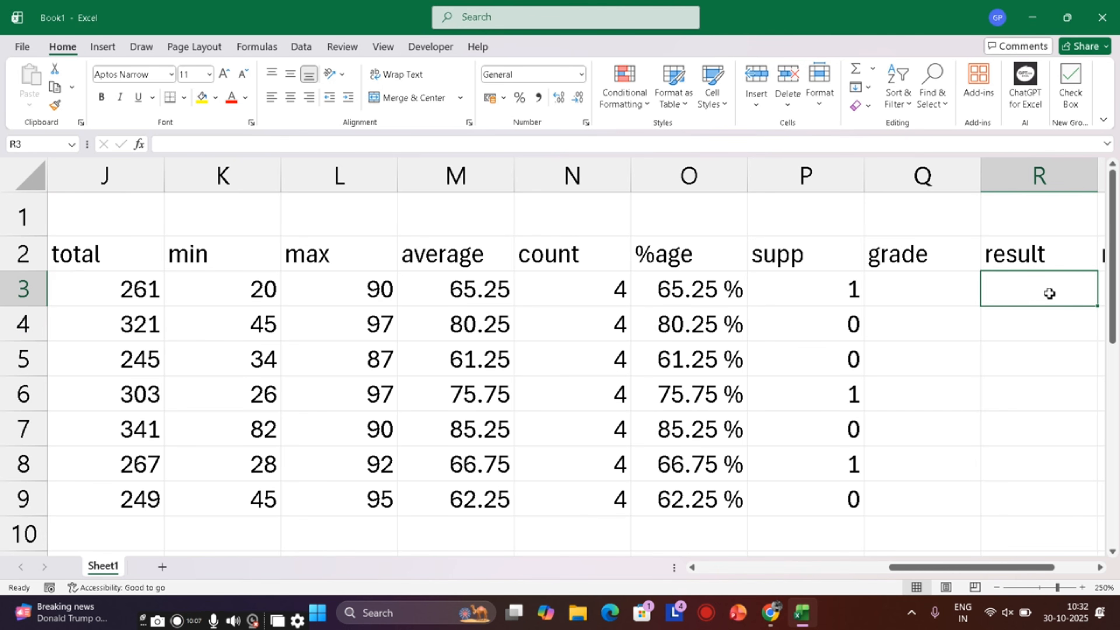
pyautogui.press('Left')
pyautogui.press('Right')
pyautogui.press('Right')
pyautogui.press('Right')
pyautogui.press('Left')
pyautogui.press('Left')
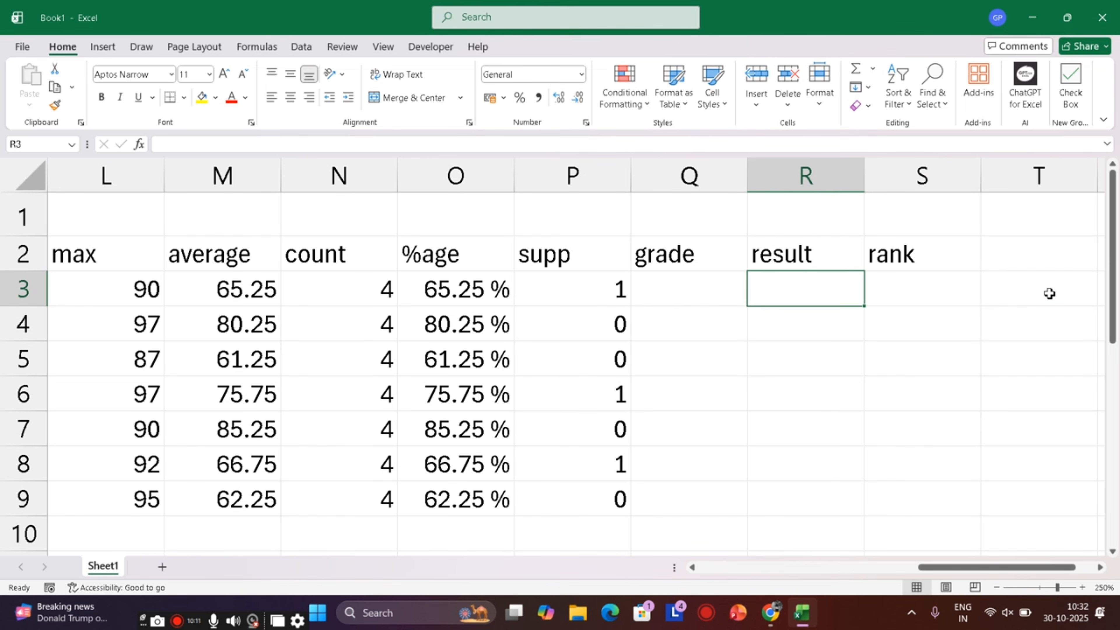
# - Start a grade formula for Q3:Q9 with an IF that returns "A+" when percentage O3>=85
pyautogui.press('Left')
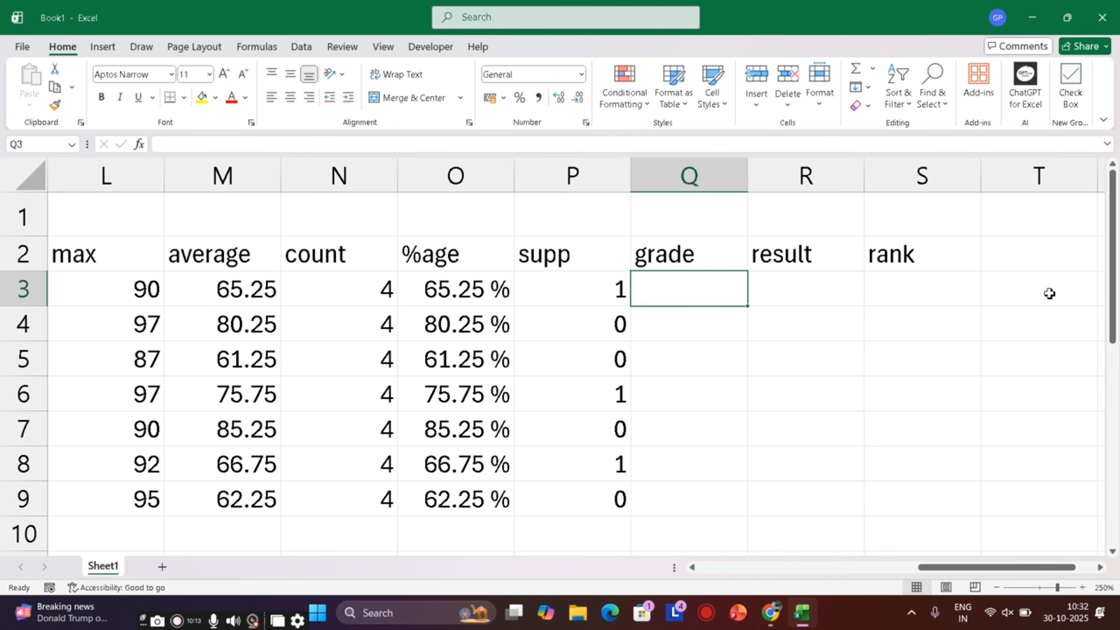
pyautogui.hotkey('shift', 'Down')
pyautogui.hotkey('shift', 'Down')
pyautogui.hotkey('shift', 'Down')
pyautogui.hotkey('shift', 'Down')
pyautogui.hotkey('shift', 'Down')
pyautogui.hotkey('shift', 'Down')
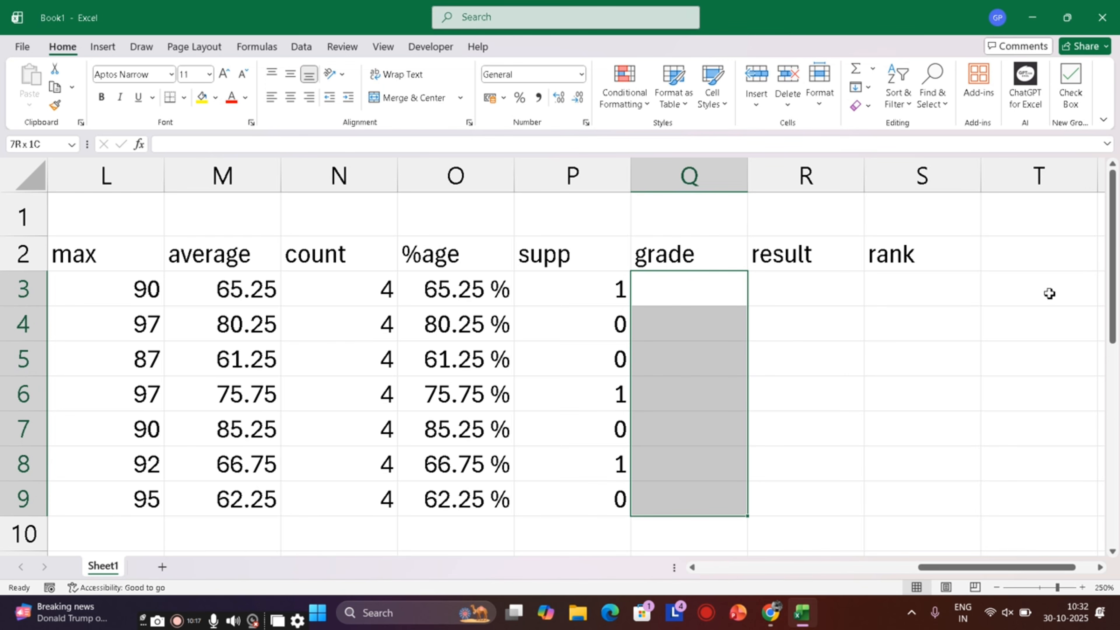
pyautogui.write('=if')
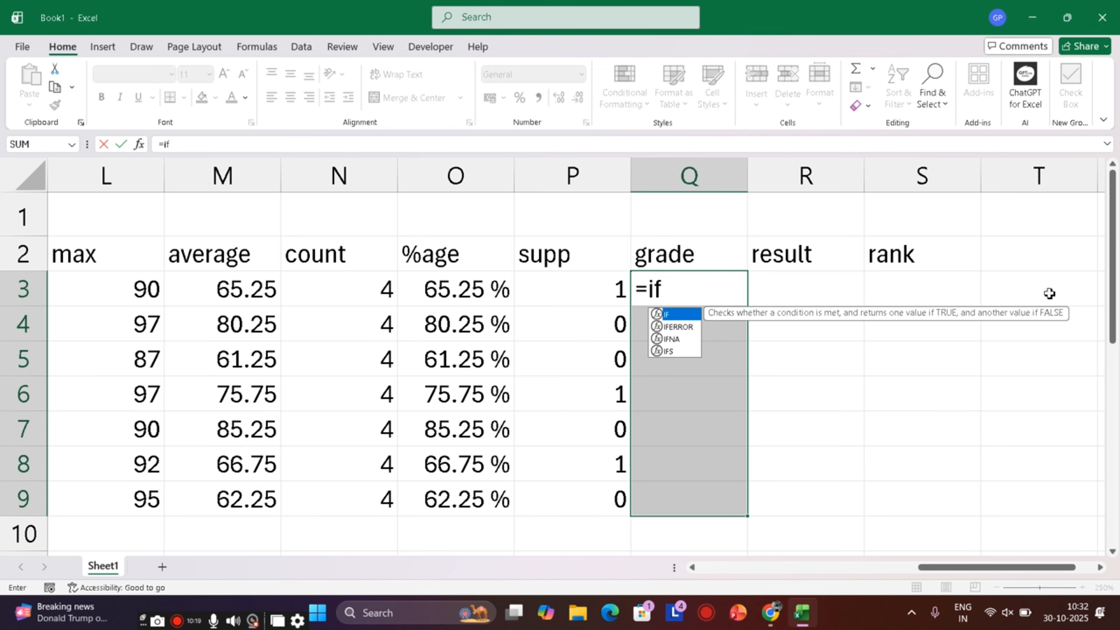
pyautogui.press('Tab')
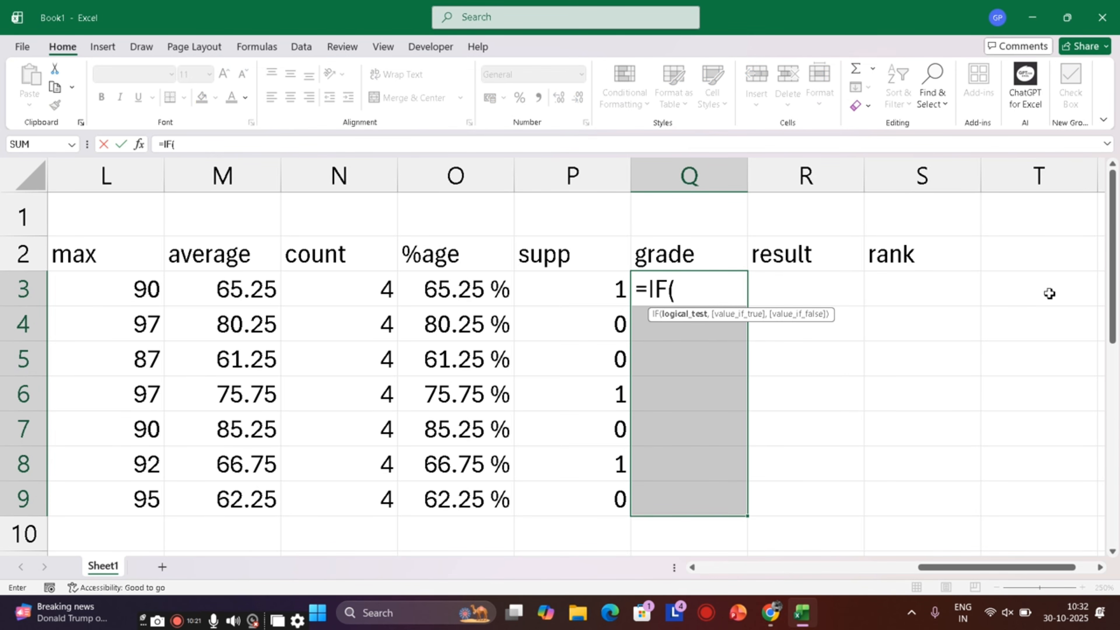
pyautogui.click(441, 291)
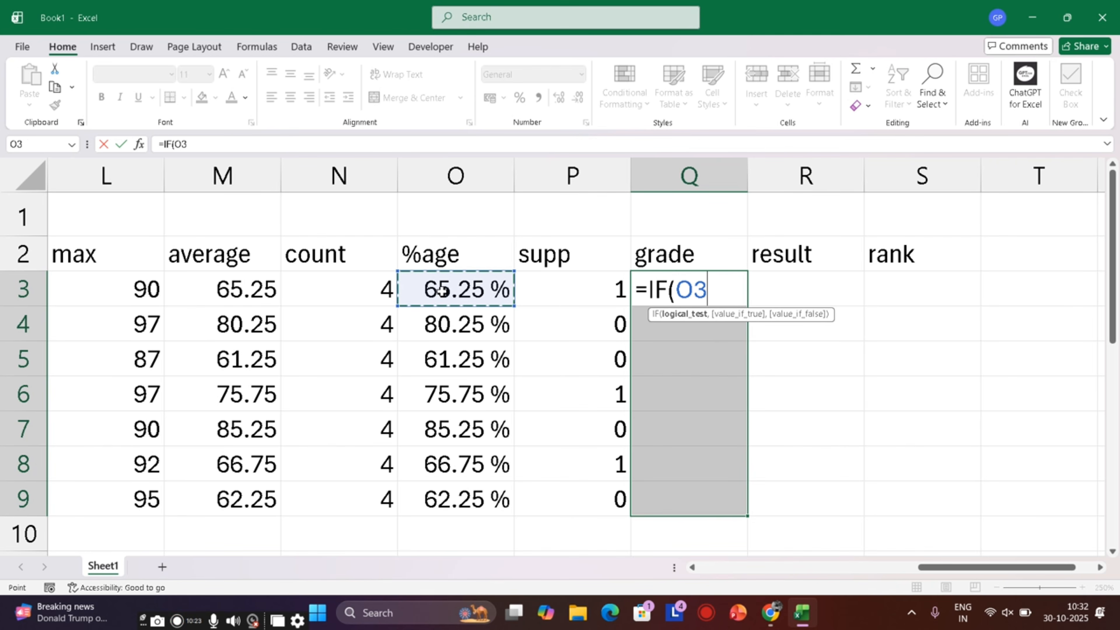
pyautogui.write('>')
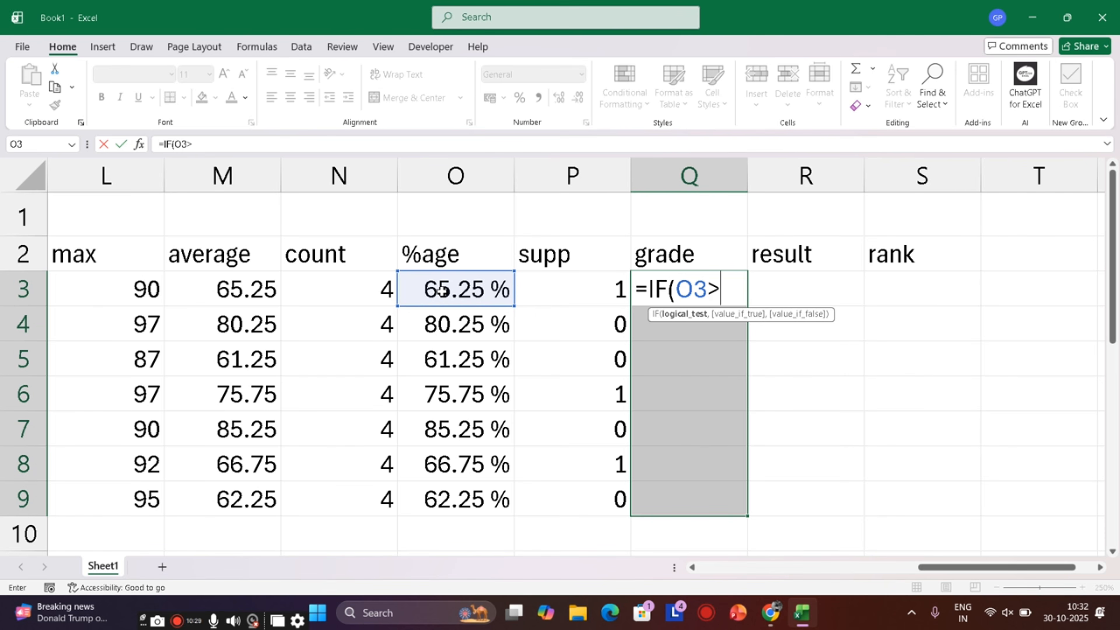
pyautogui.write('85')
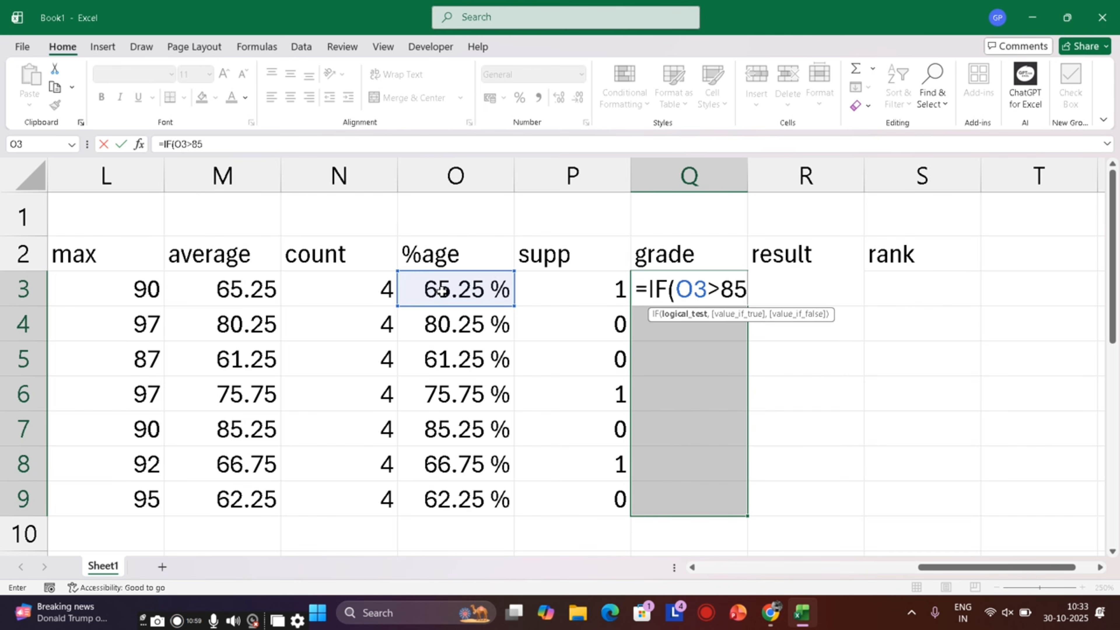
pyautogui.press('BackSpace')
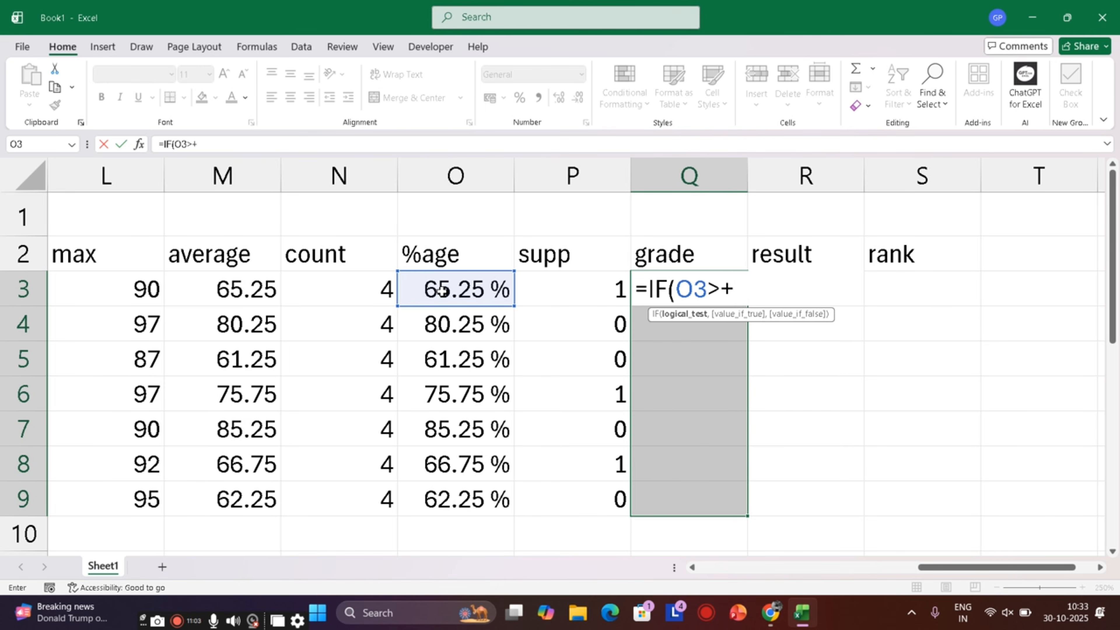
pyautogui.press('BackSpace')
pyautogui.write('=')
pyautogui.write('85,')
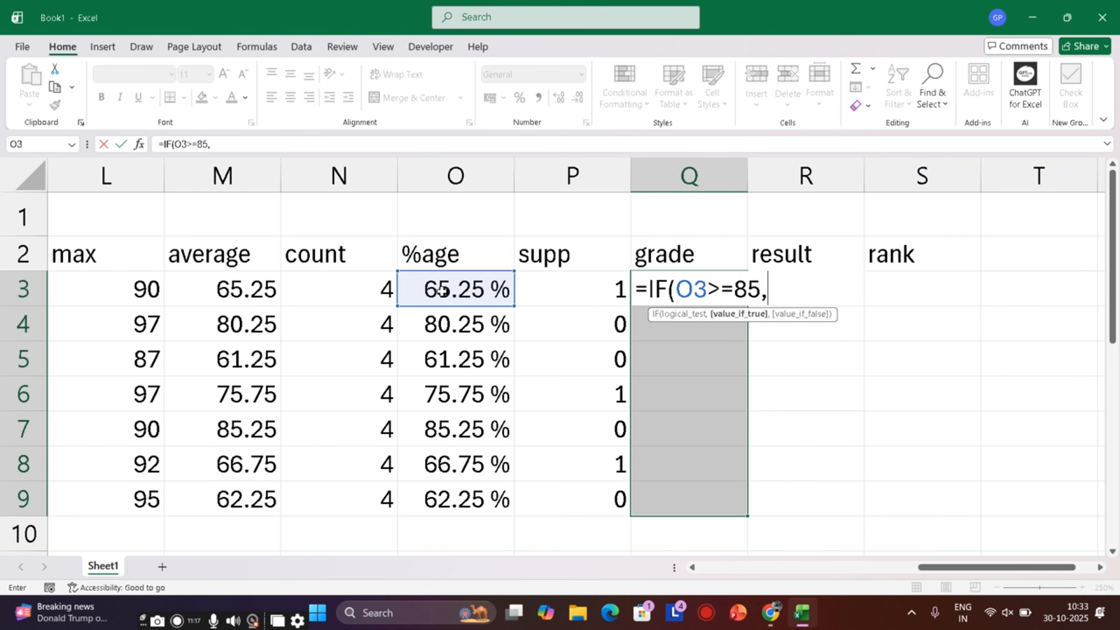
pyautogui.write('"A+"')
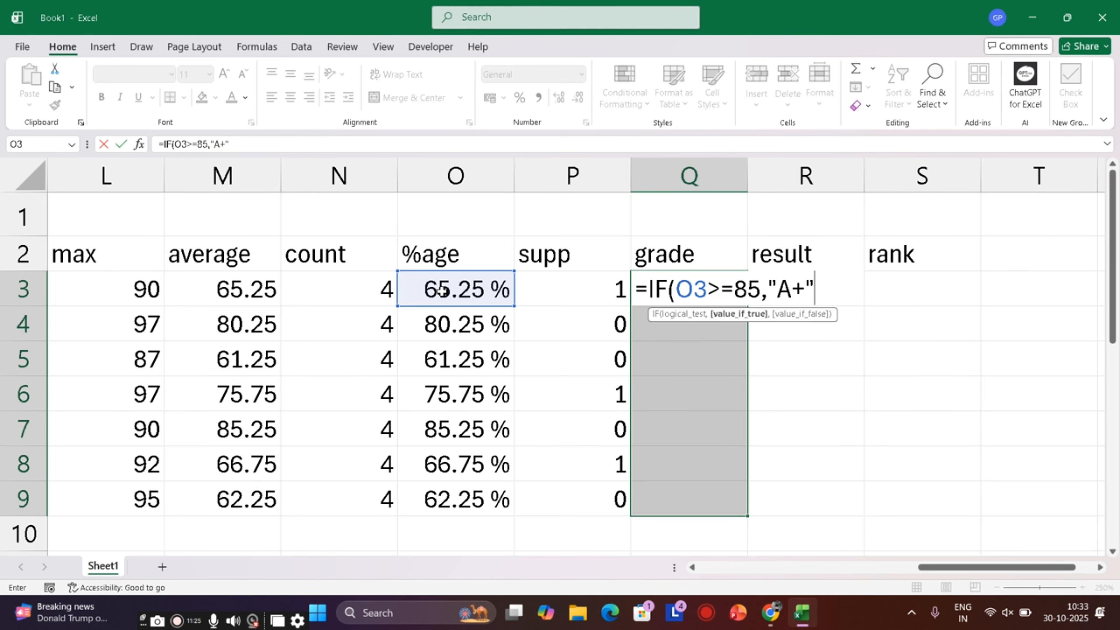
# - Add a nested IF to the grade formula that returns "A" when O3>=60
pyautogui.write(',')
pyautogui.write('if')
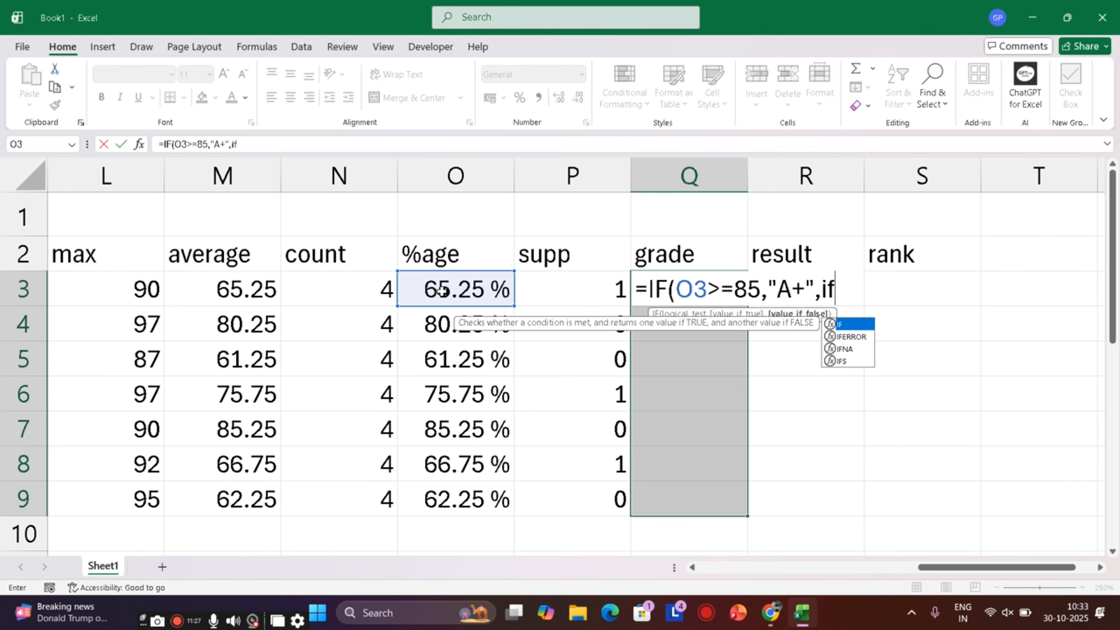
pyautogui.press('Tab')
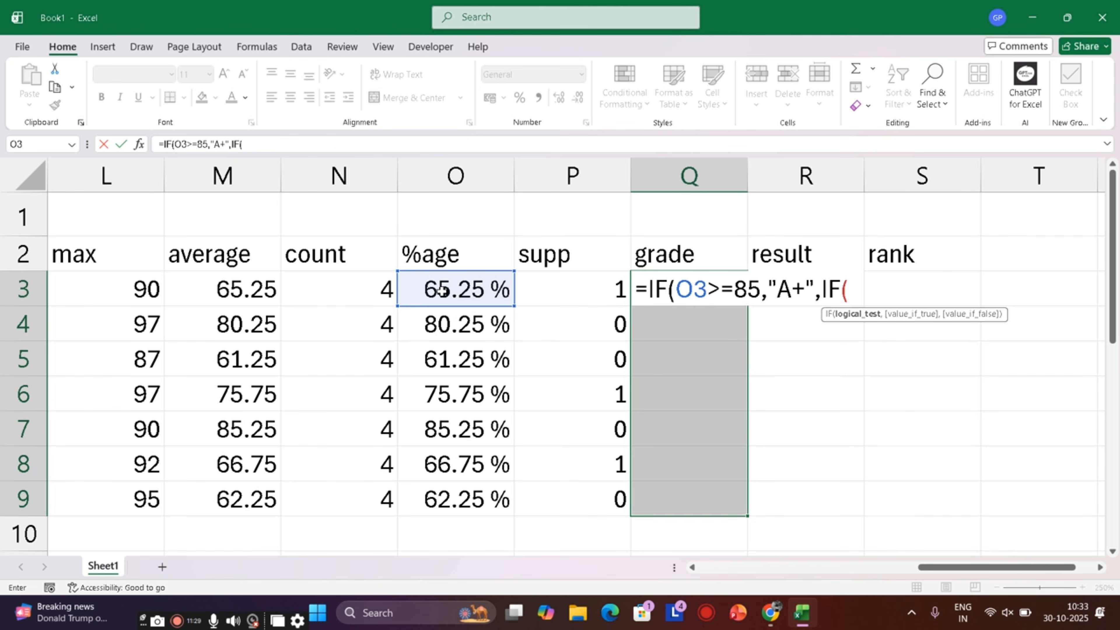
pyautogui.click(417, 291)
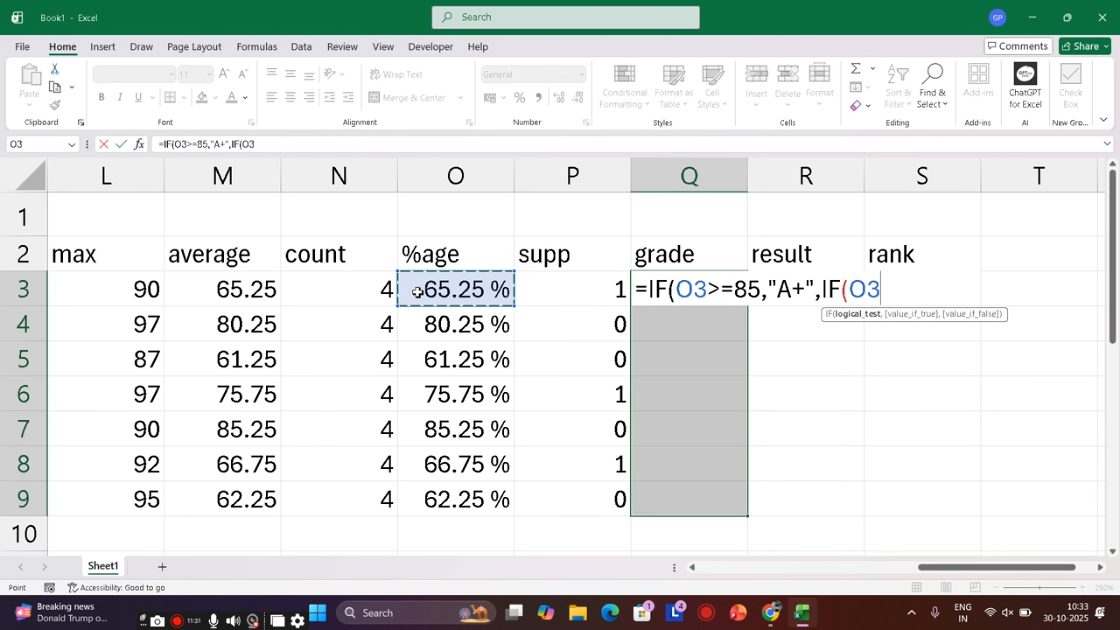
pyautogui.write('>')
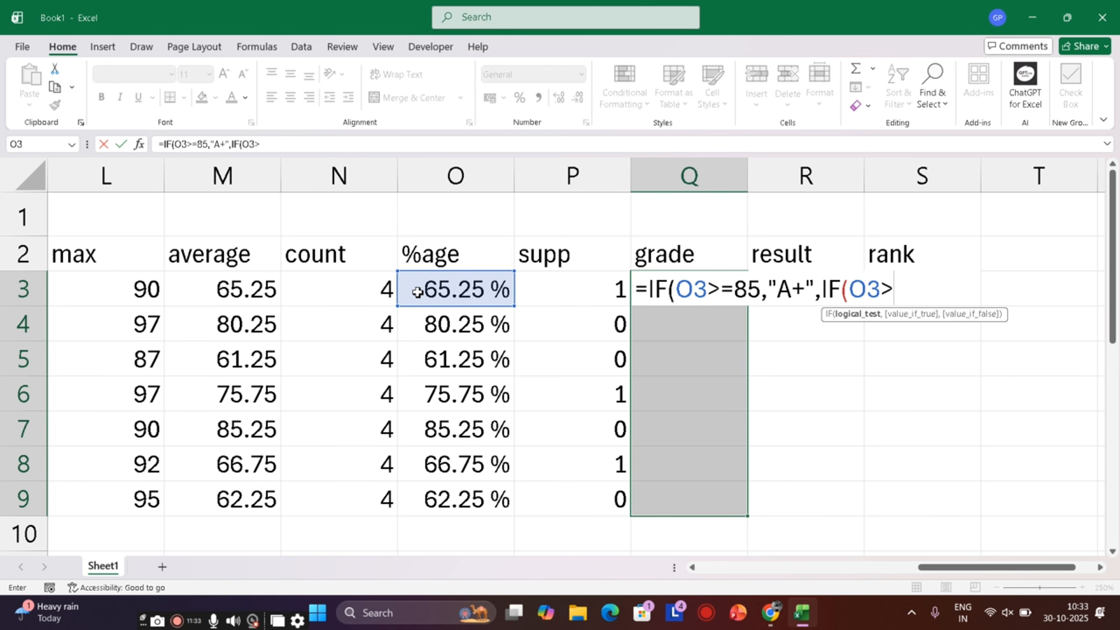
pyautogui.write('=')
pyautogui.write('60')
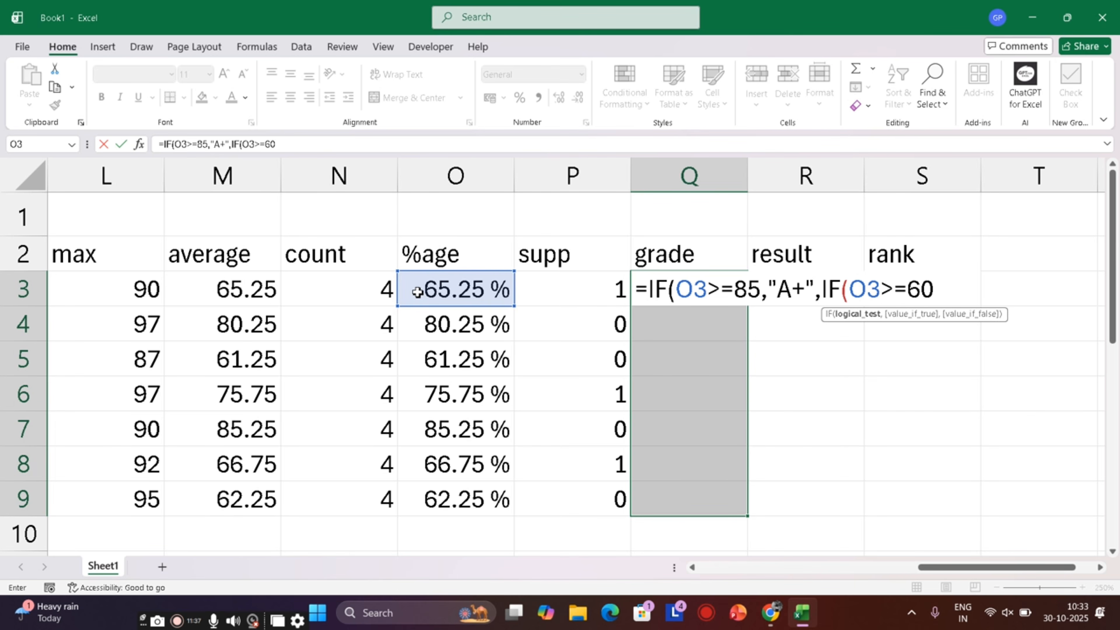
pyautogui.write(',"')
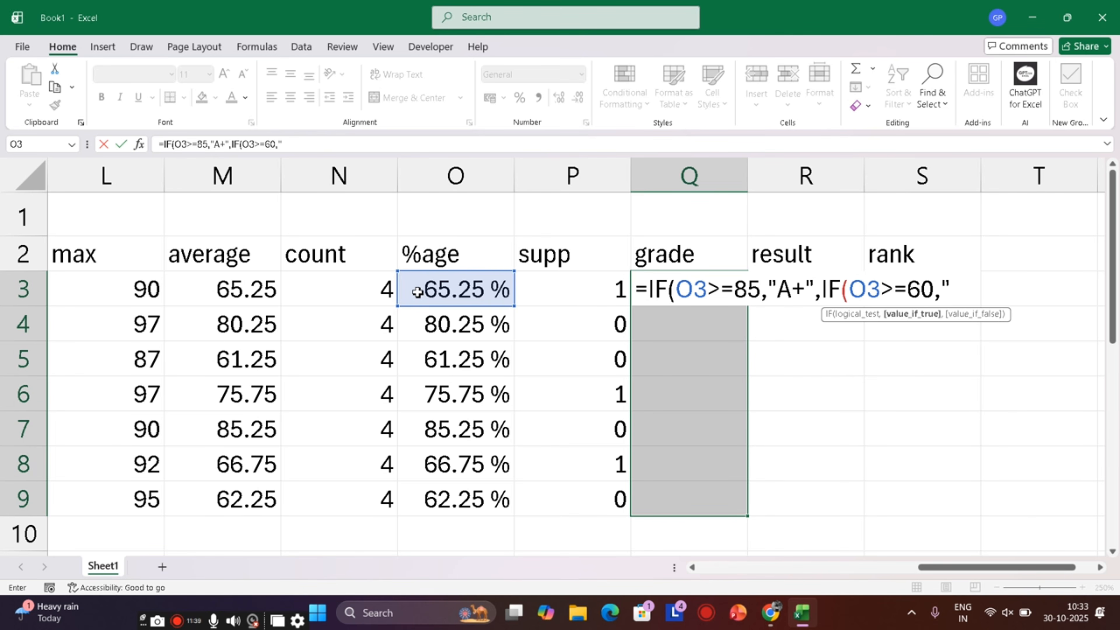
pyautogui.write('A",IF(')
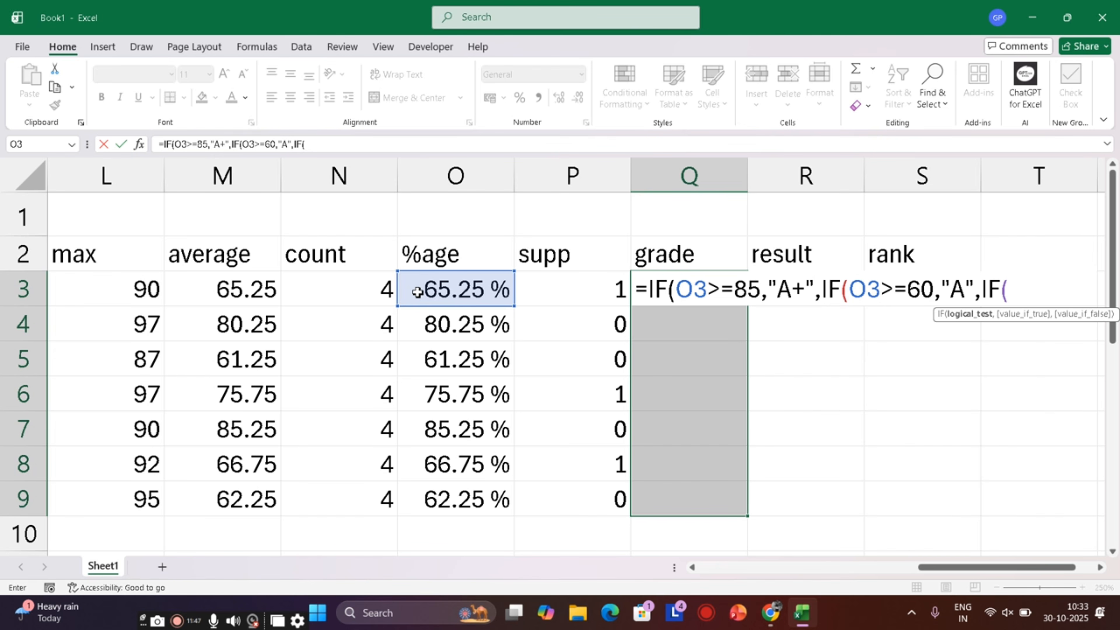
# - Extend the grade formula with the condition O3>=45 returning "B", followed by another nested IF
pyautogui.click(418, 292)
pyautogui.write('>')
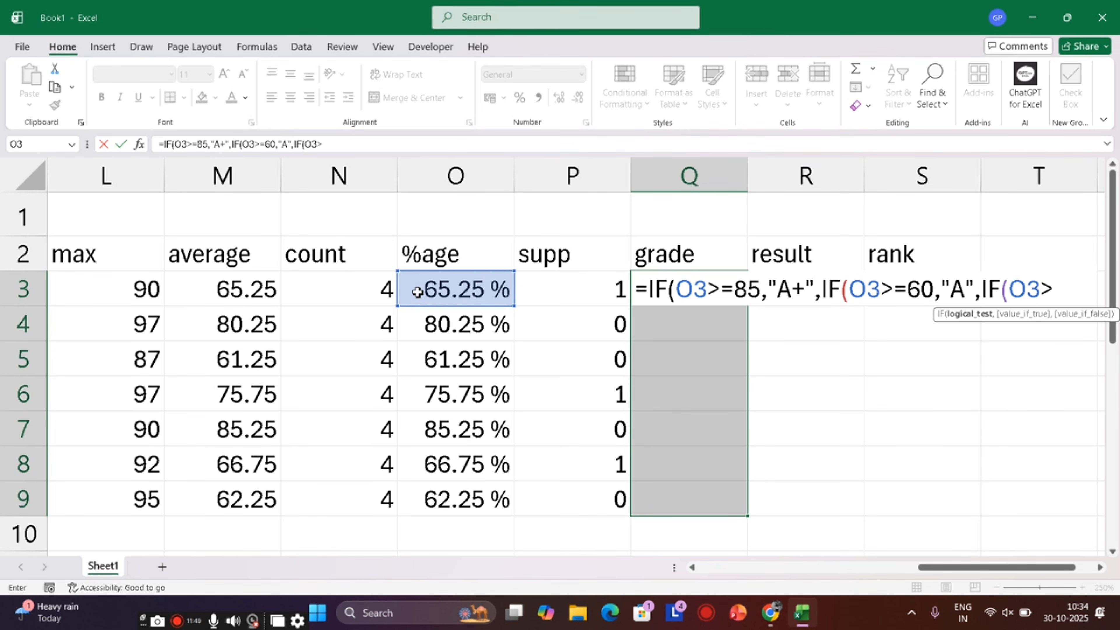
pyautogui.write('=45')
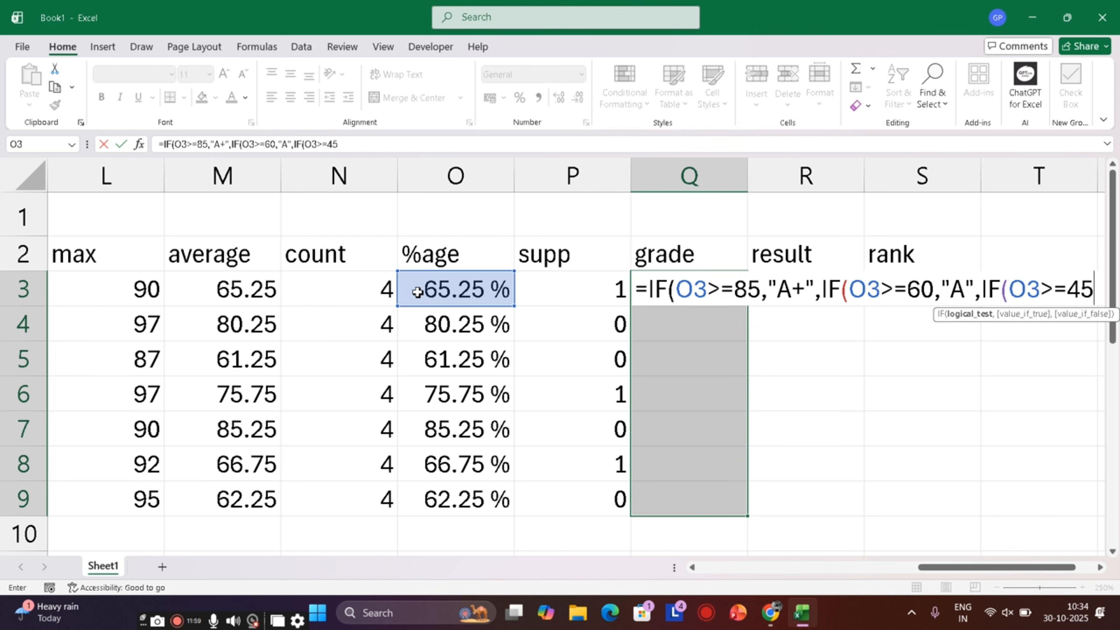
pyautogui.write(',')
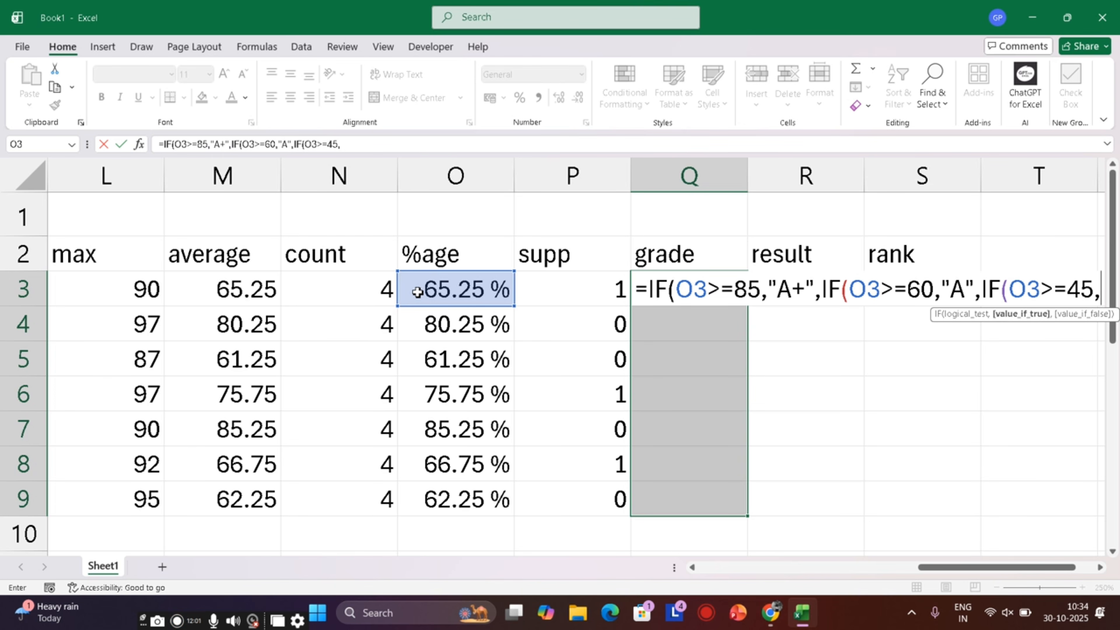
pyautogui.write('"B')
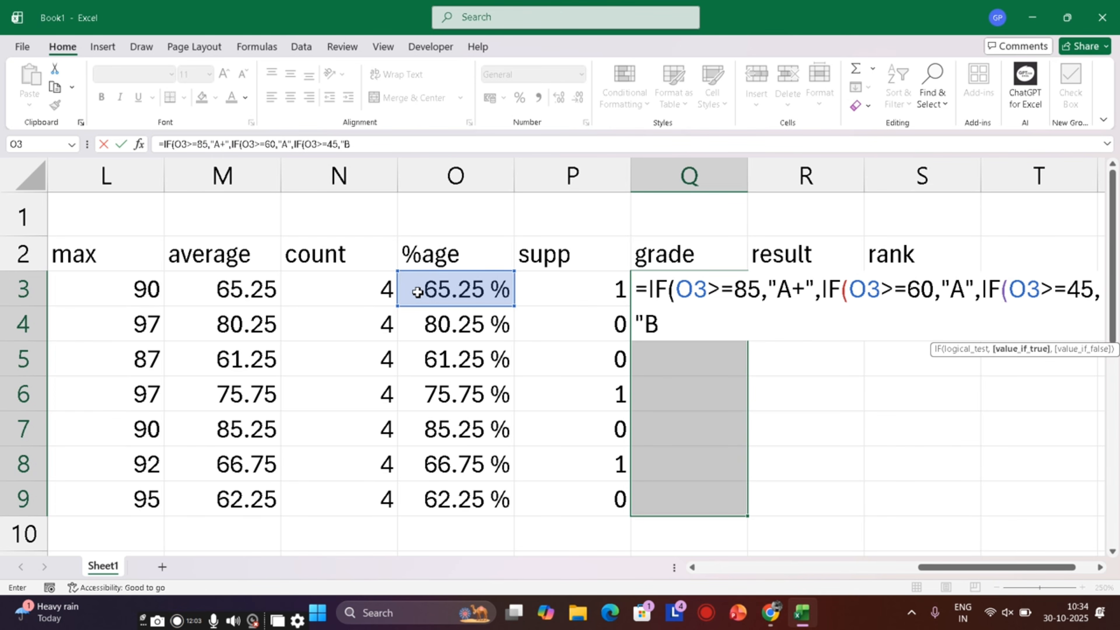
pyautogui.write('",if(')
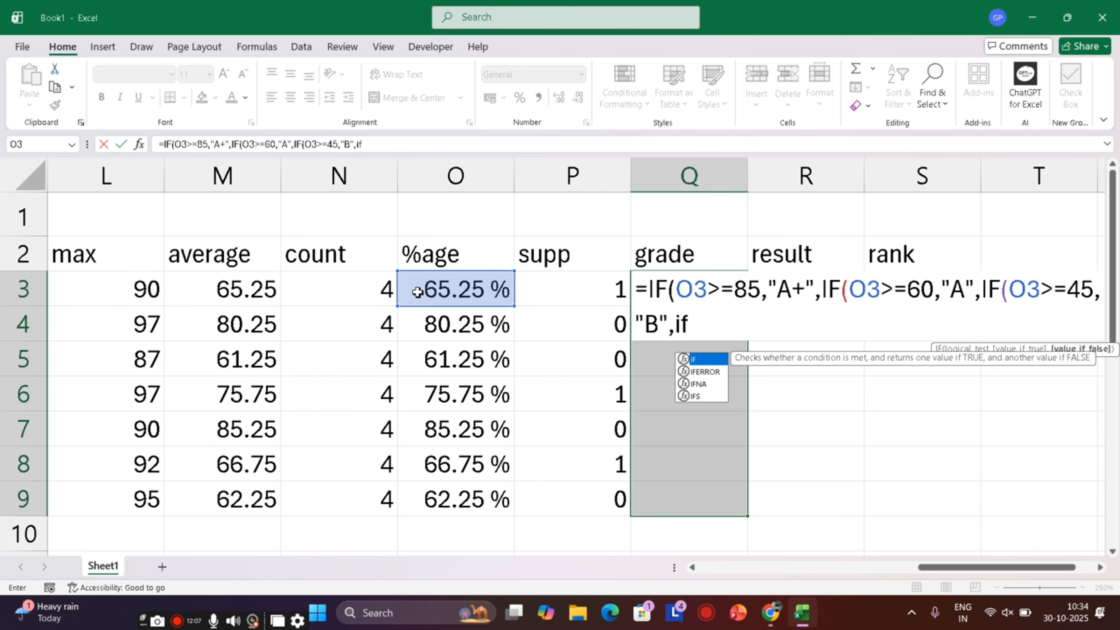
# - Finish the grade formula with O3>=33 returning "C", otherwise "Fail", and enter it in all of Q3:Q9
pyautogui.click(417, 292)
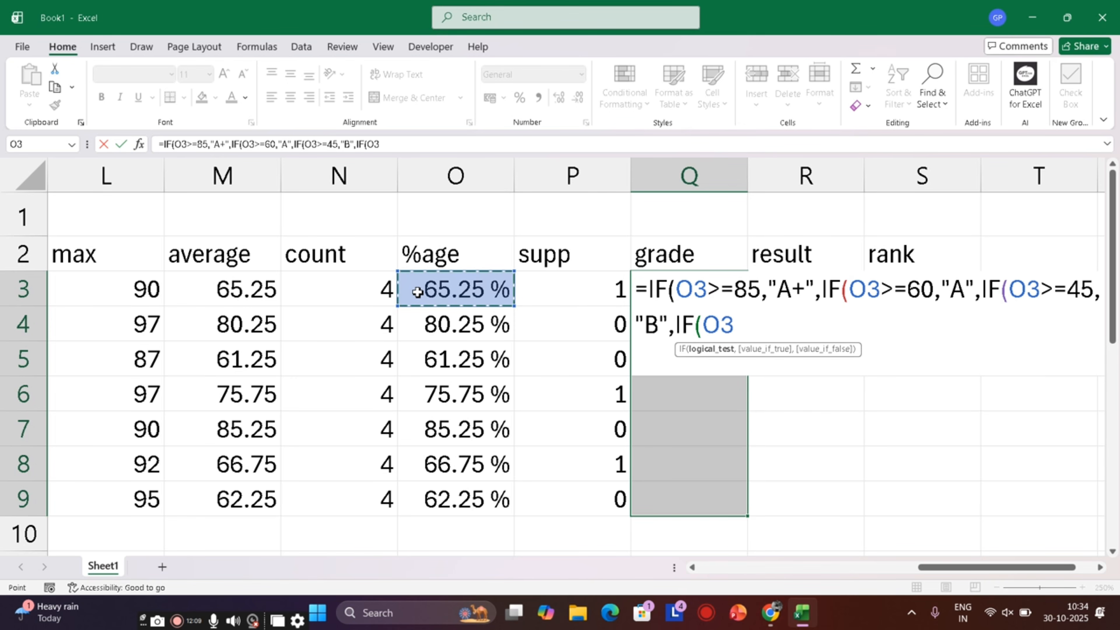
pyautogui.write('>=')
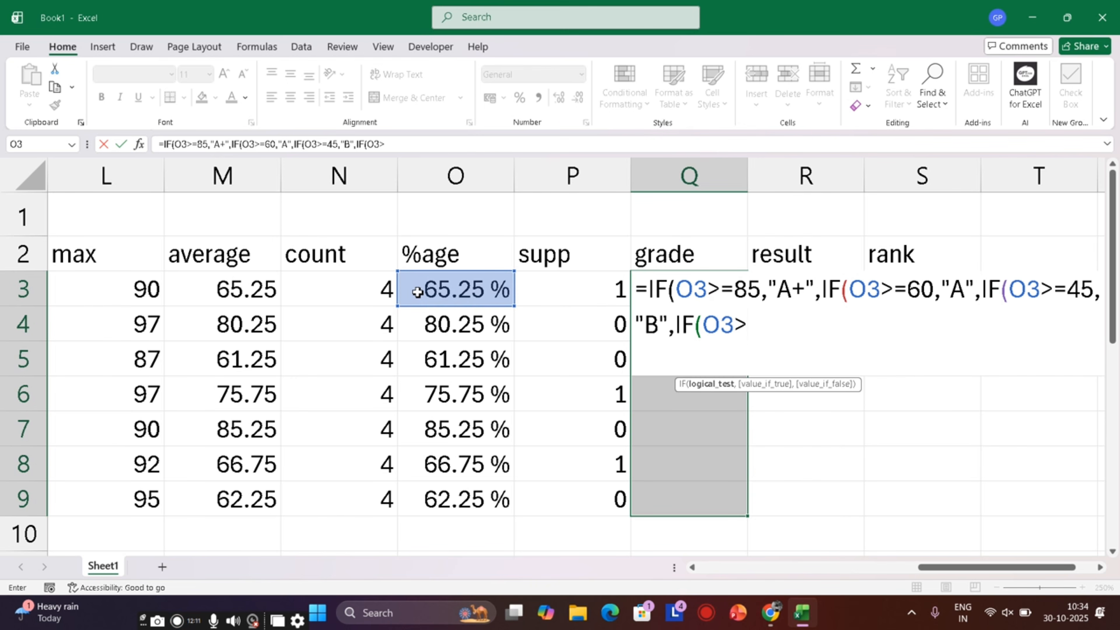
pyautogui.write('33,')
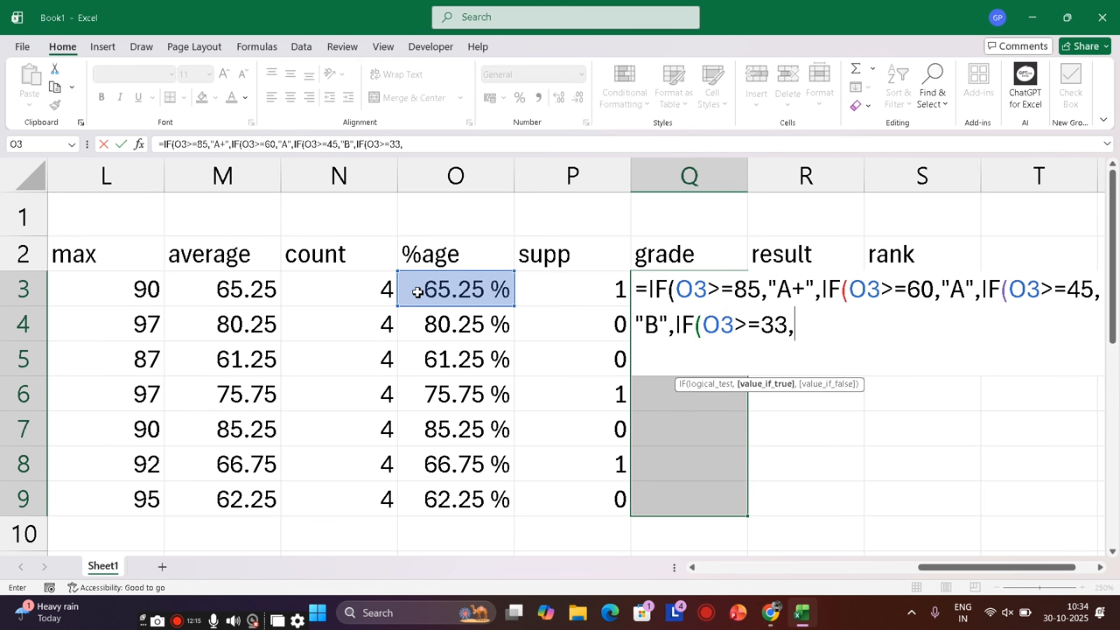
pyautogui.write('"C",')
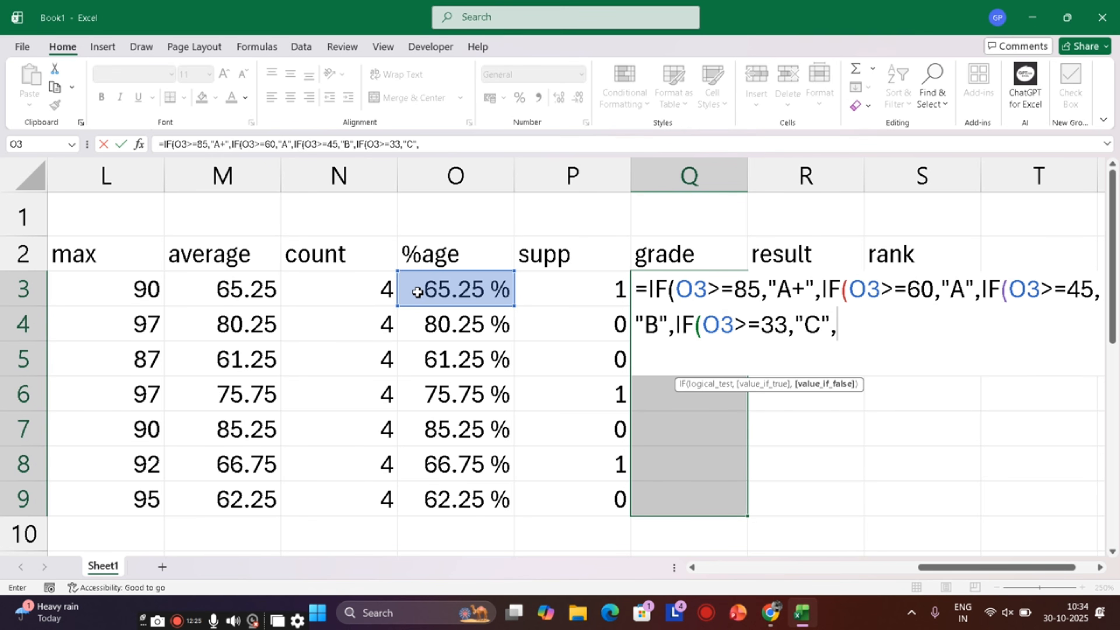
pyautogui.write('"Fail')
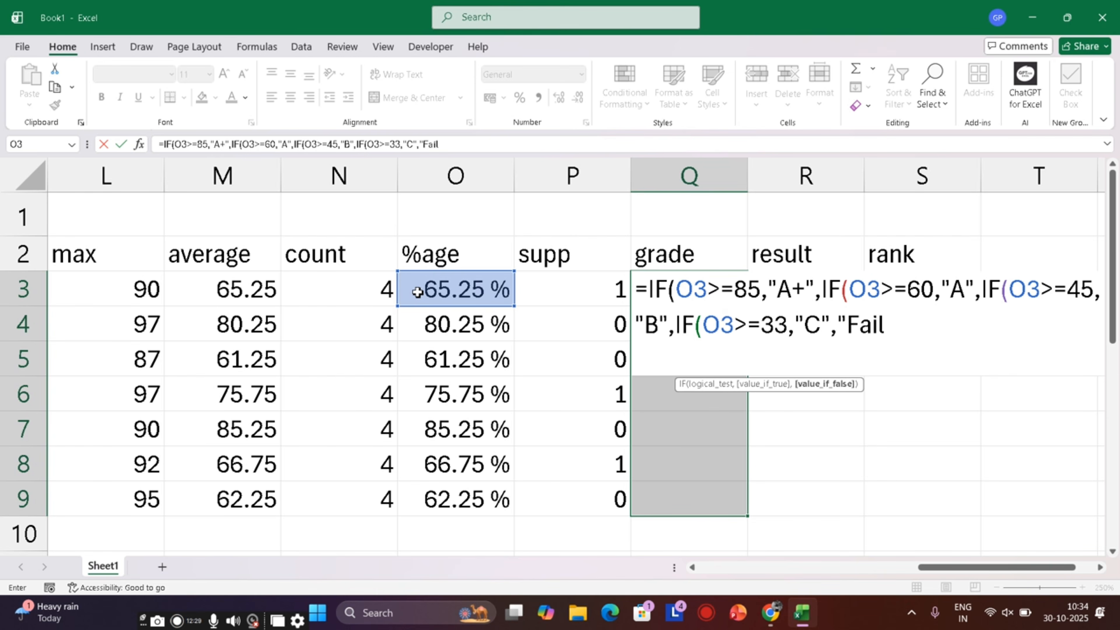
pyautogui.write('"))))')
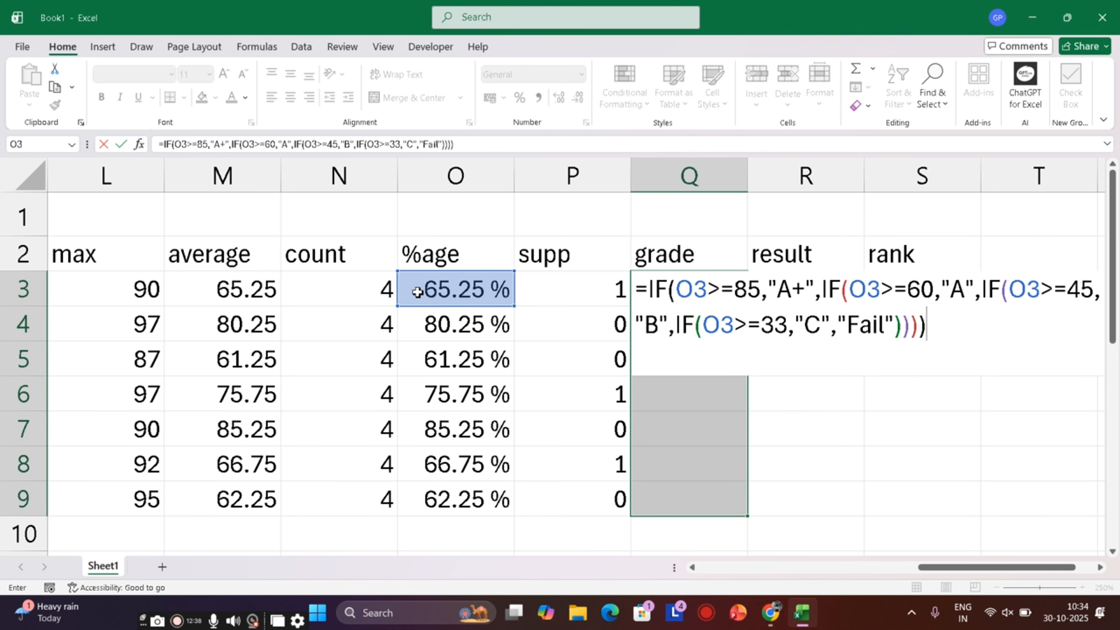
pyautogui.hotkey('ctrl', 'Return')
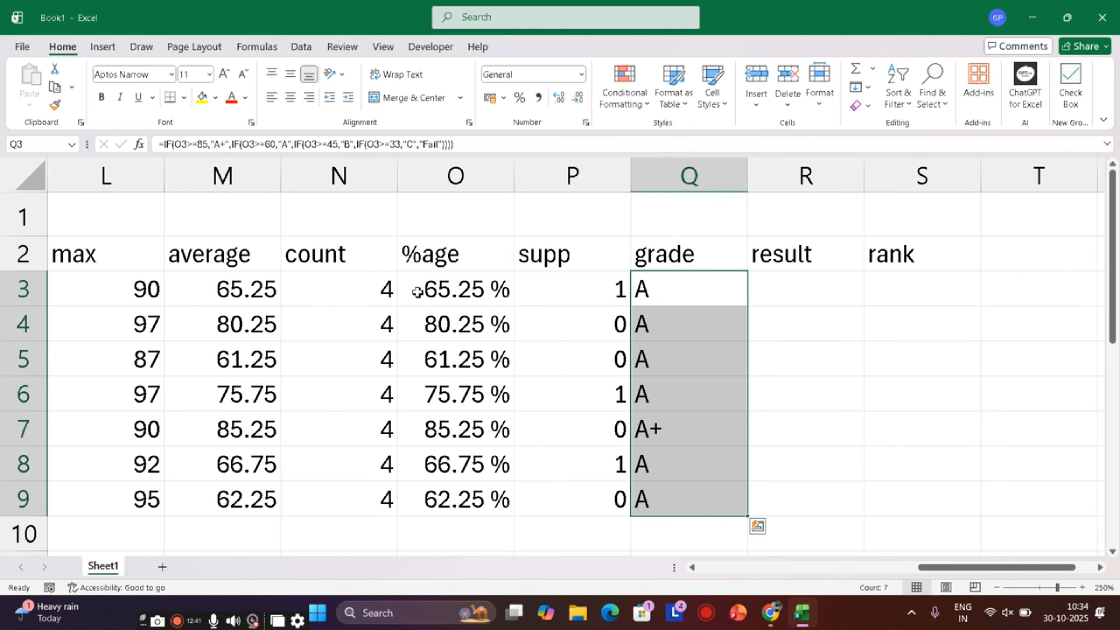
# - Start a result formula in R3 with an IF that returns "PASS" when the supp count P3=0
pyautogui.click(830, 290)
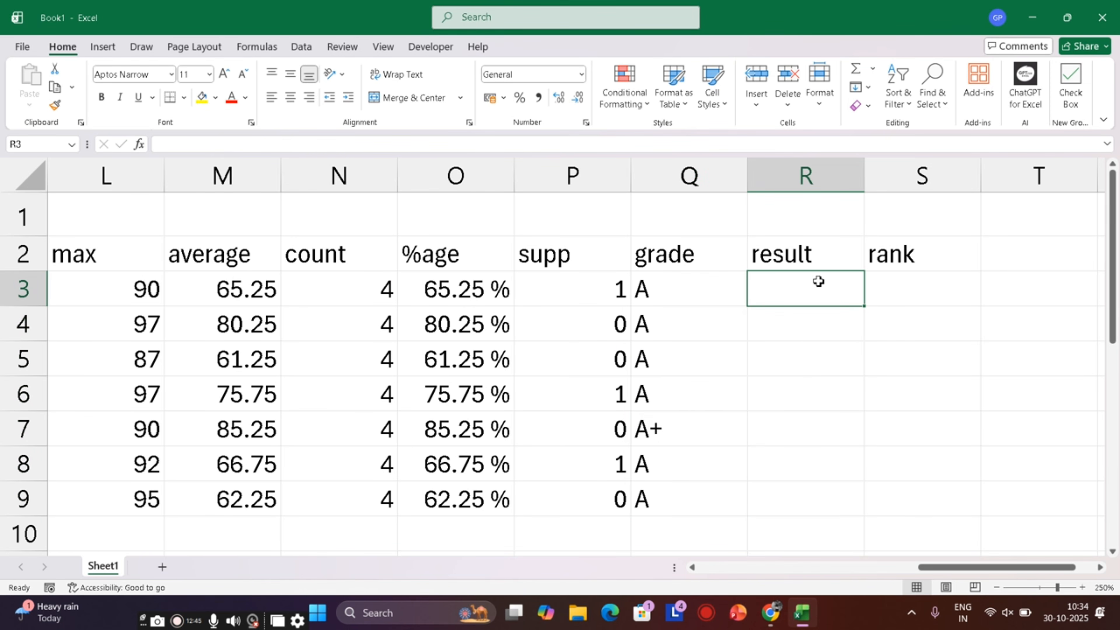
pyautogui.write('=')
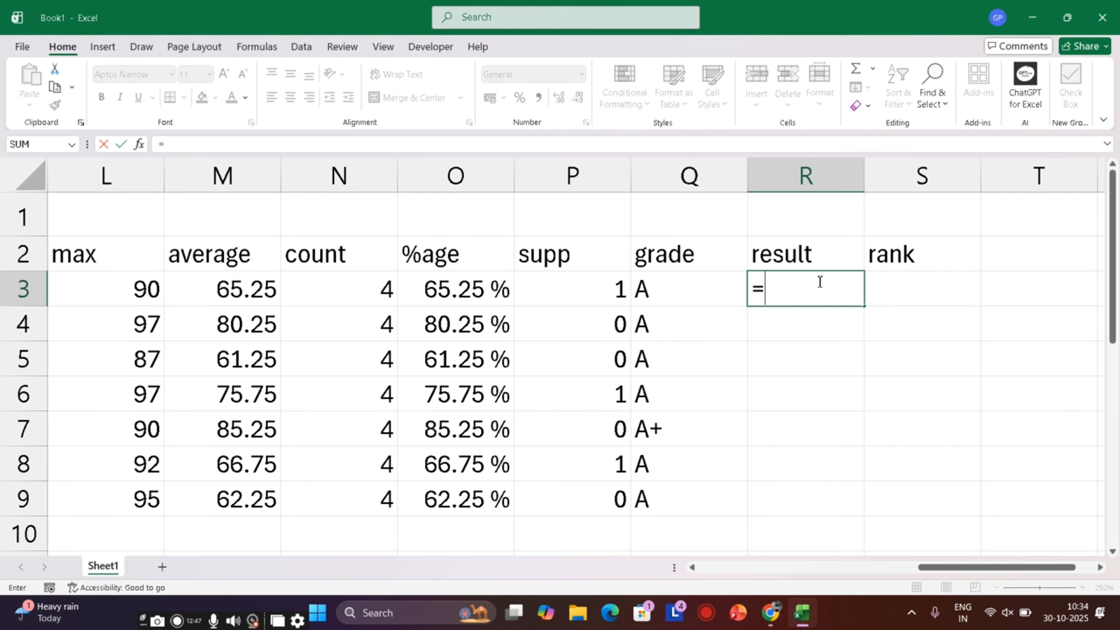
pyautogui.write('if')
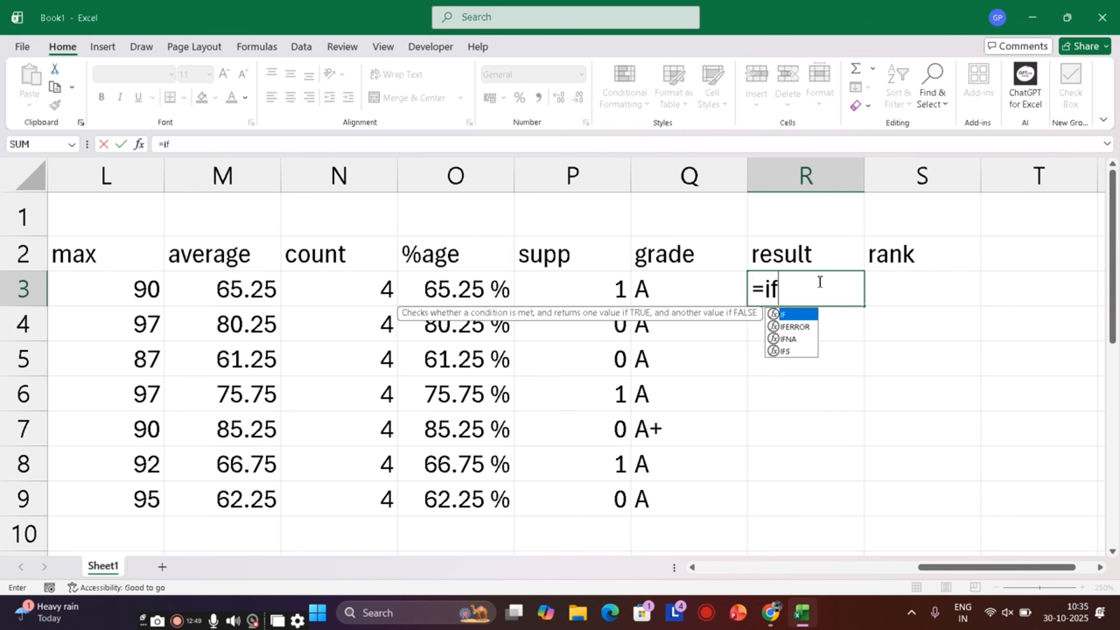
pyautogui.press('Tab')
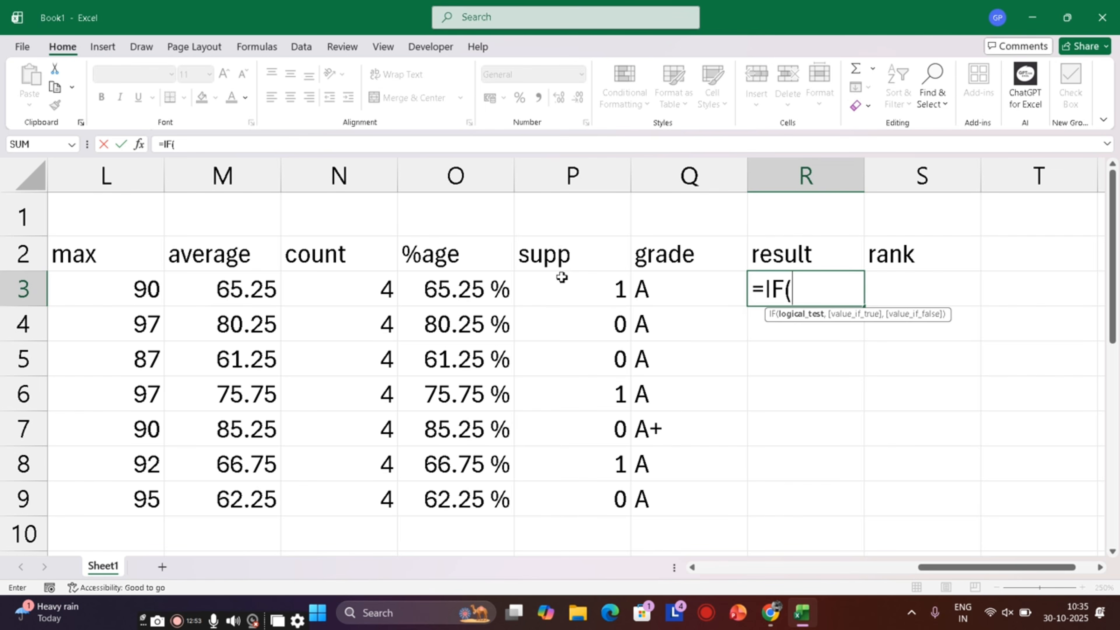
pyautogui.click(571, 283)
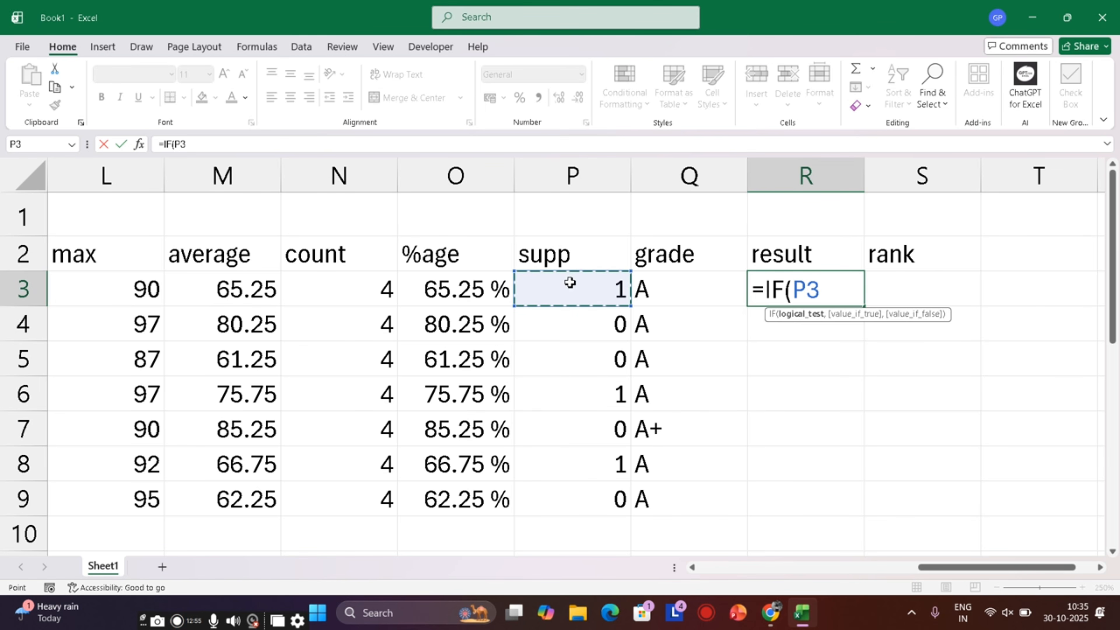
pyautogui.write('=0')
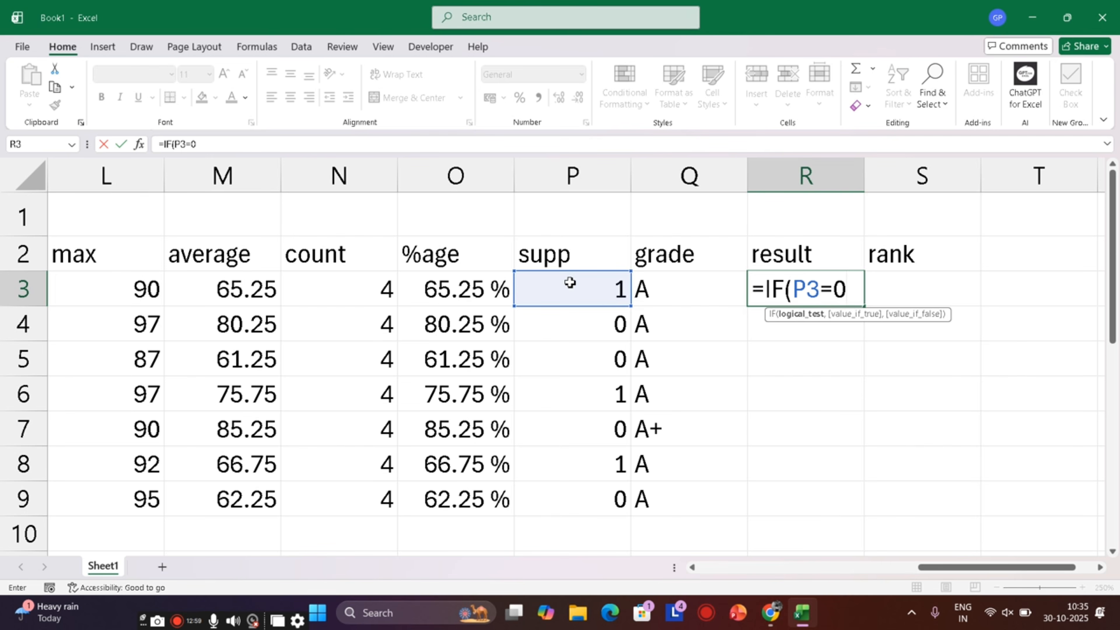
pyautogui.write(',"')
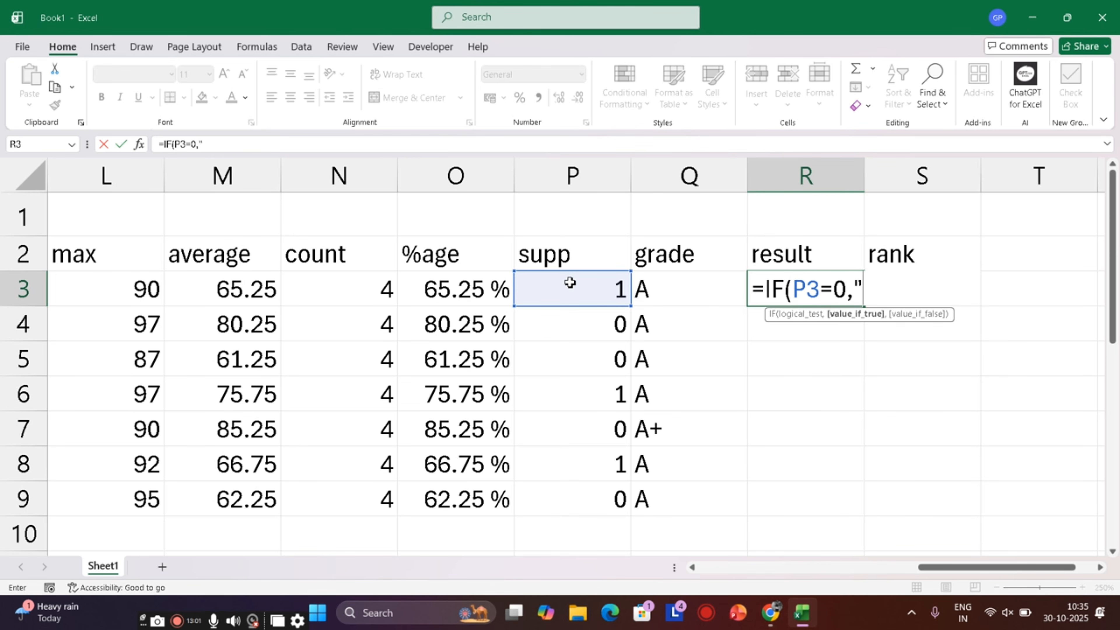
pyautogui.write('PASS"')
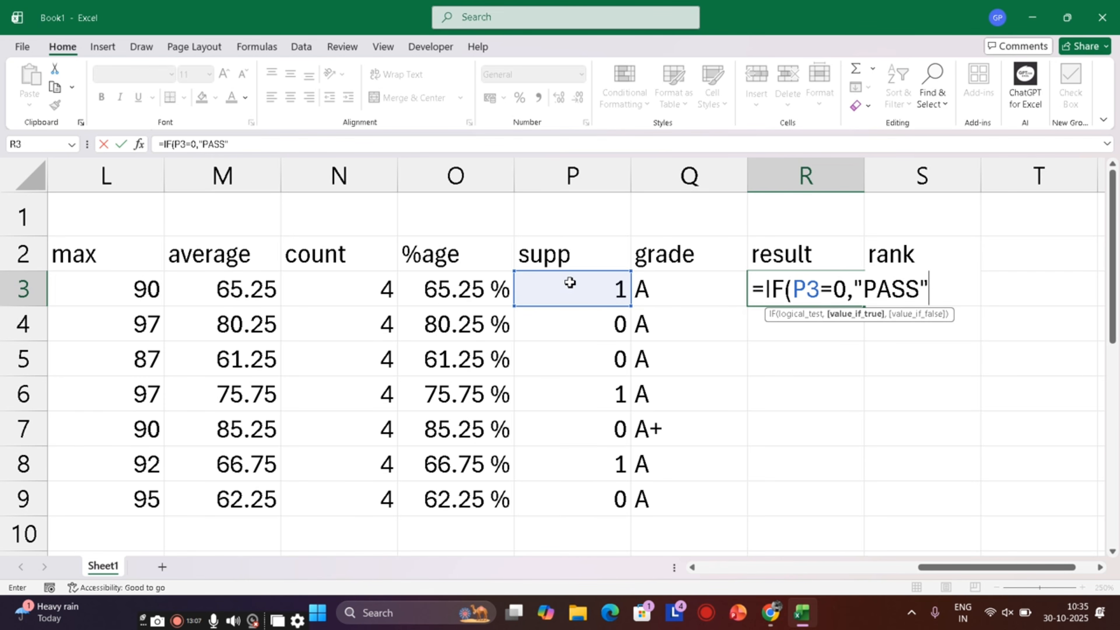
# - Add a nested IF to the result formula that returns "SUPP" when P3=1
pyautogui.write(',')
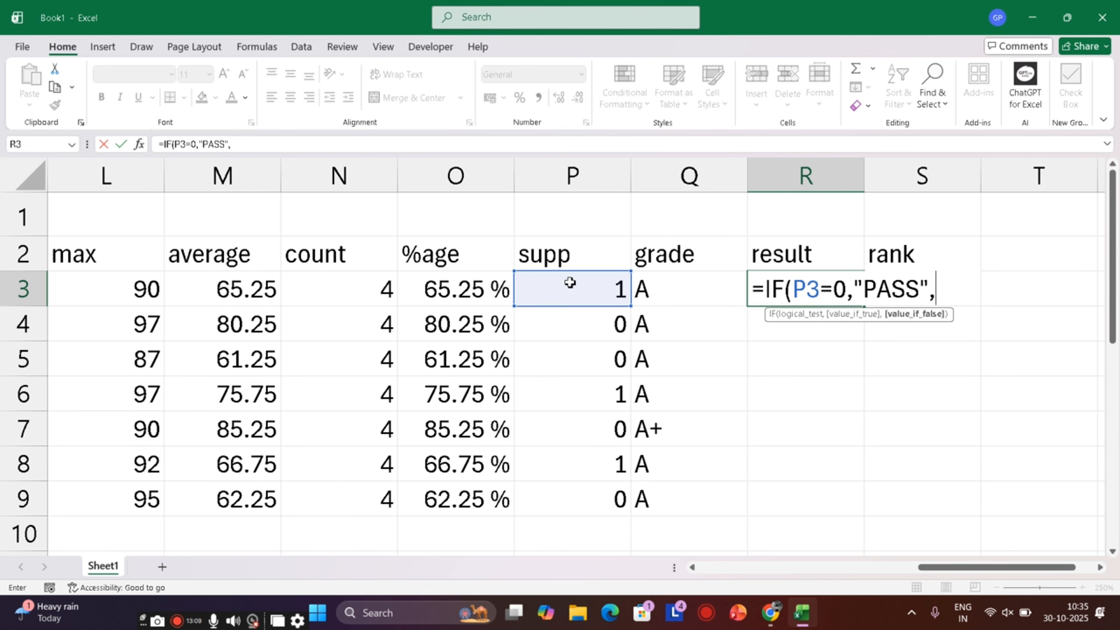
pyautogui.write('if')
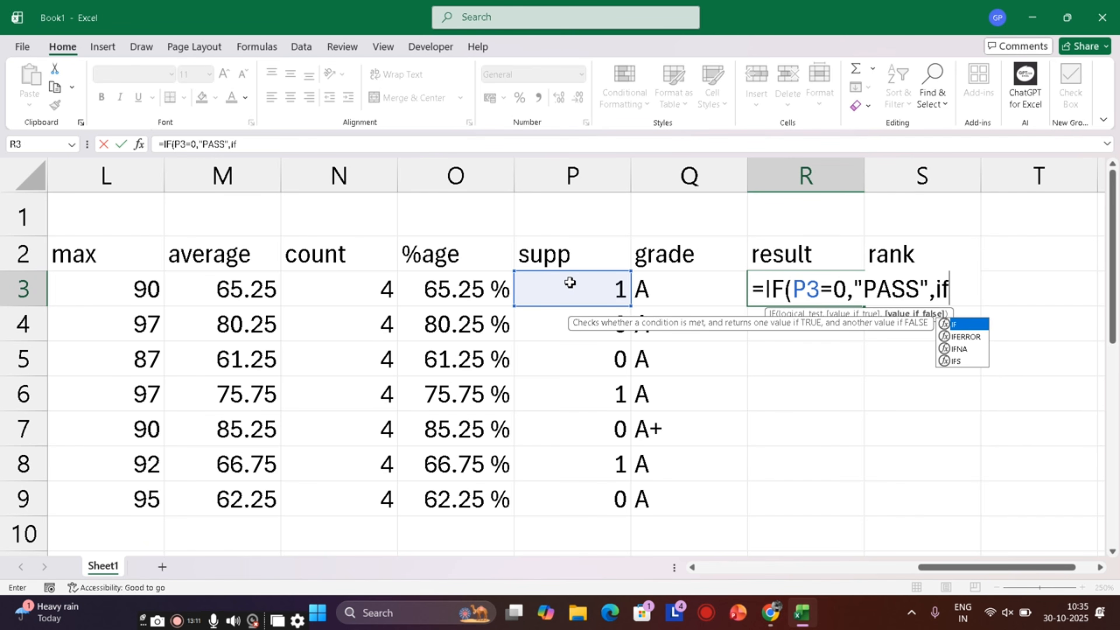
pyautogui.press('Tab')
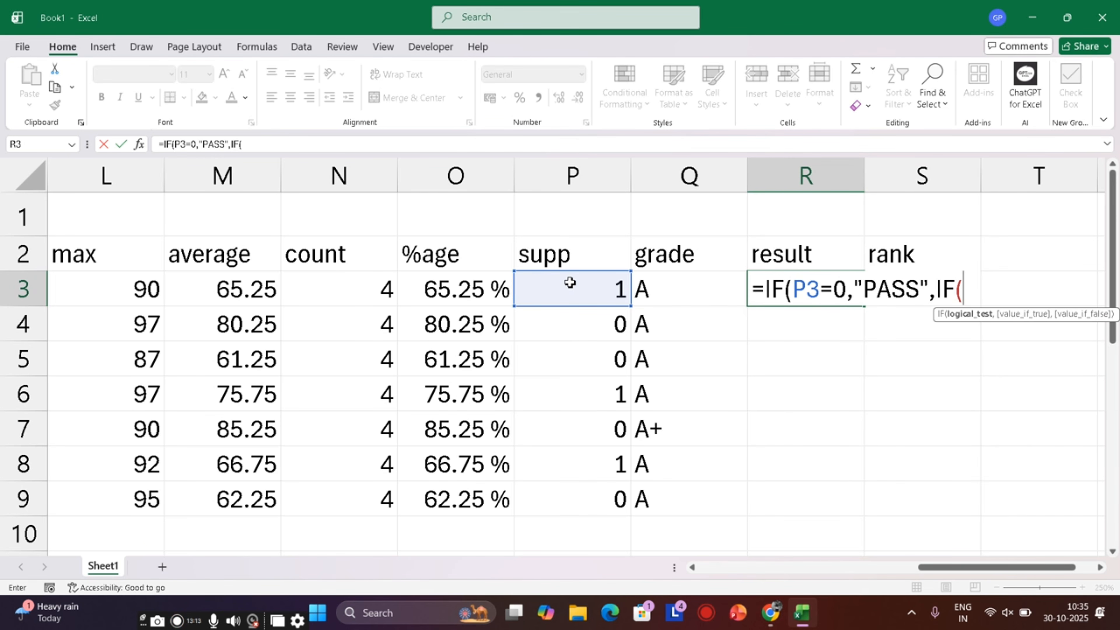
pyautogui.click(569, 283)
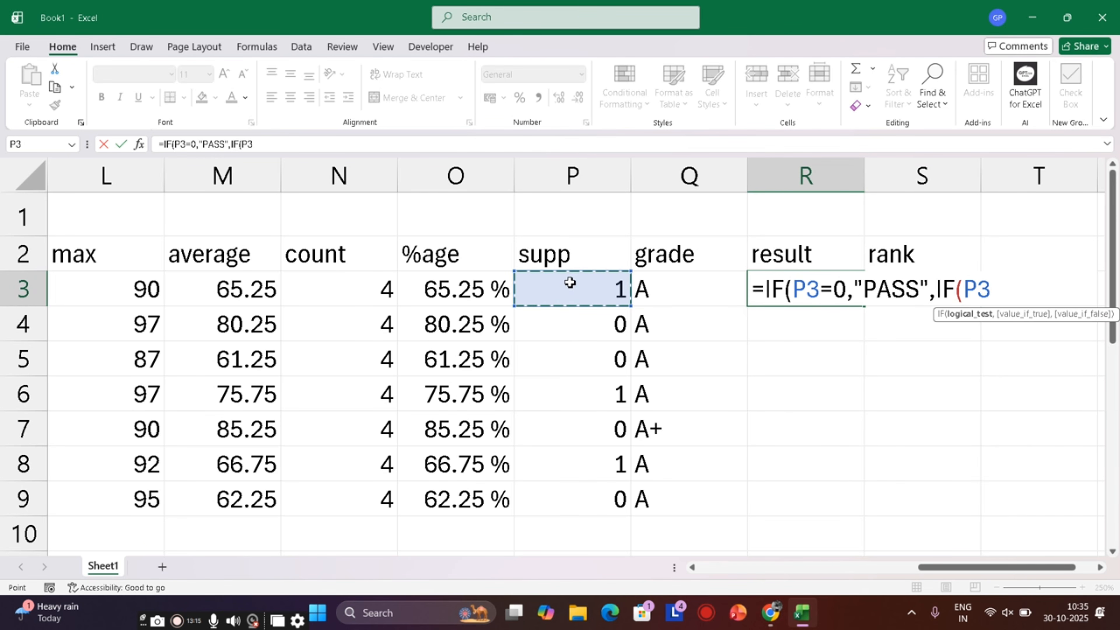
pyautogui.write('=1,"SUPP","Fi')
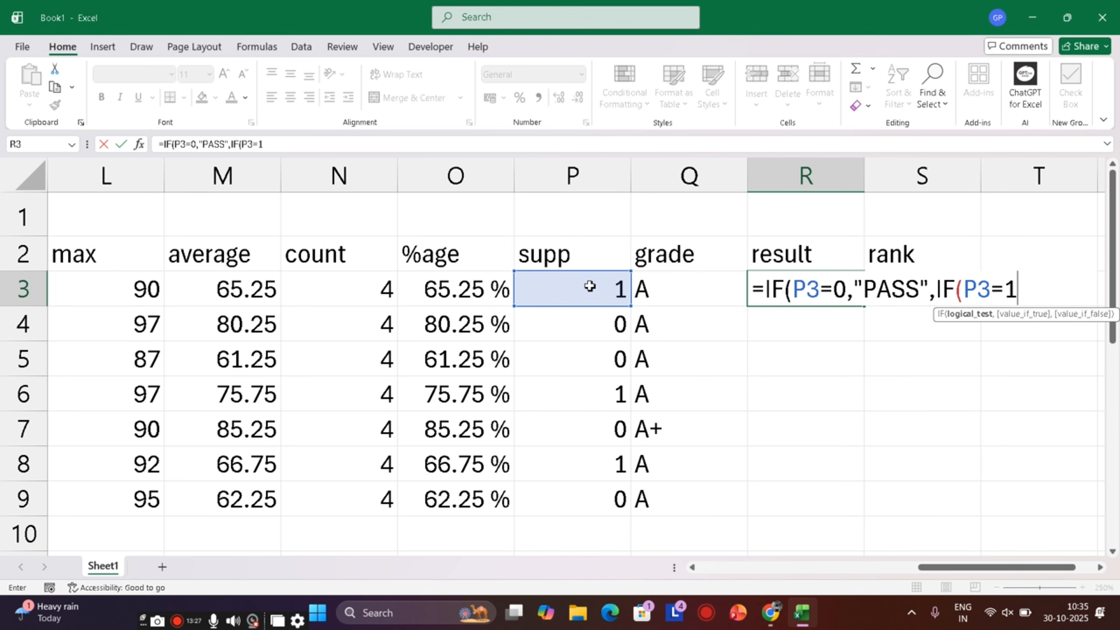
pyautogui.write(',"')
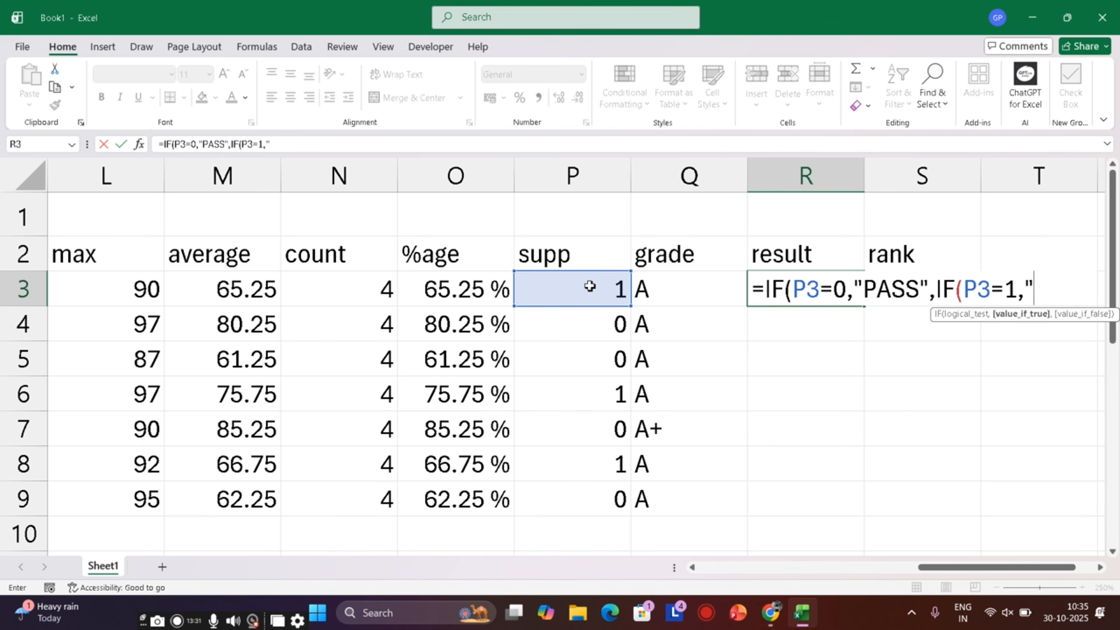
pyautogui.write('SUPP')
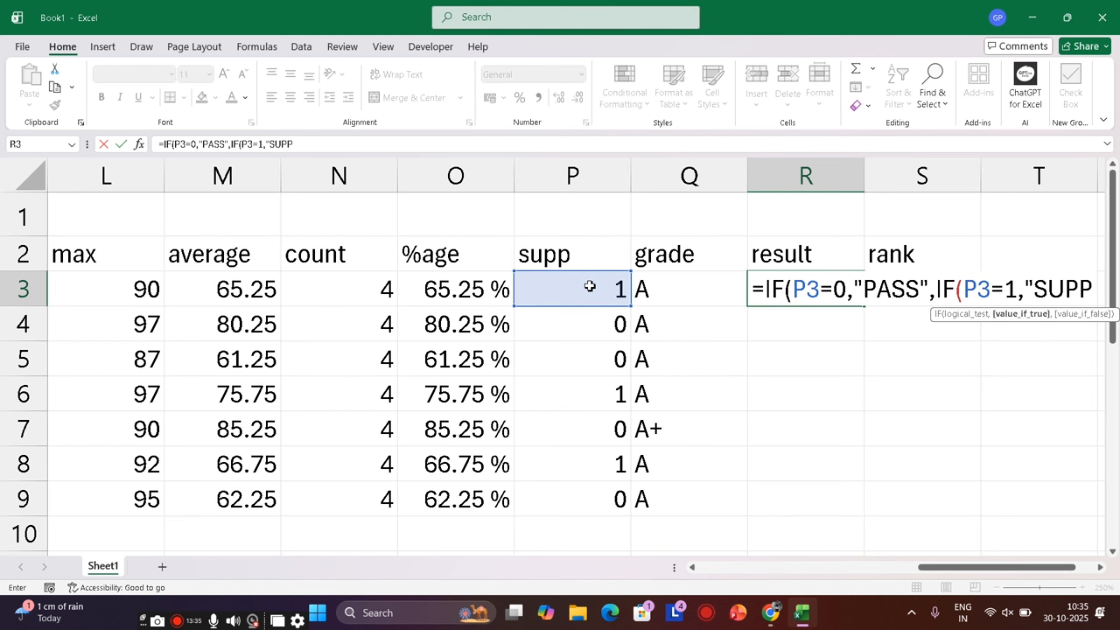
pyautogui.write('",')
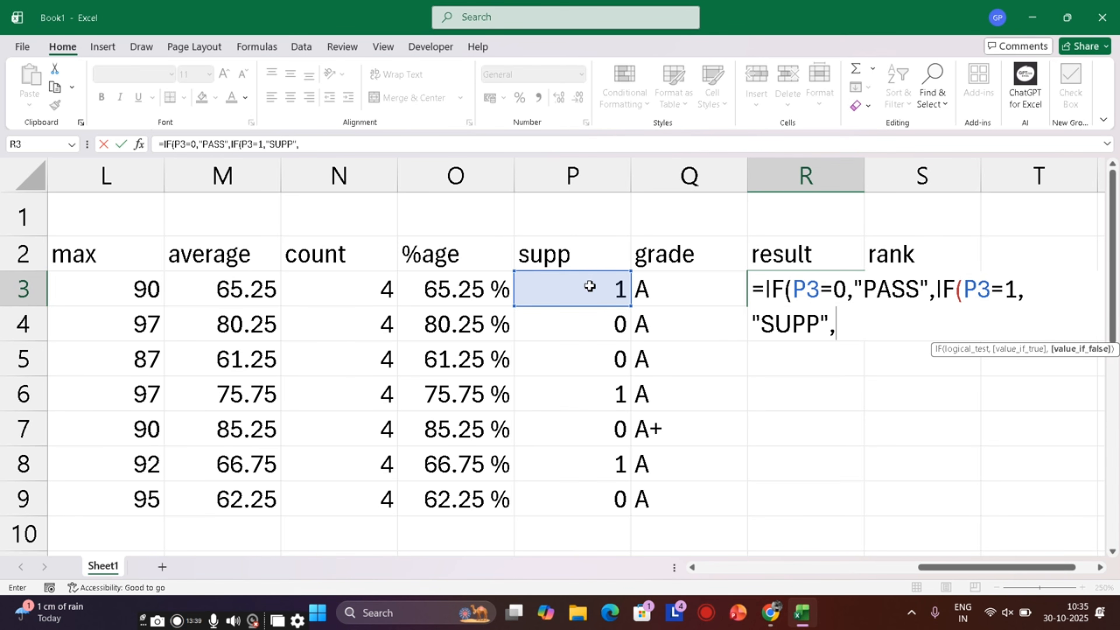
# - Finish the result formula with "Fail" as the remaining outcome, enter it and fill it down to R9
pyautogui.write('"Fi')
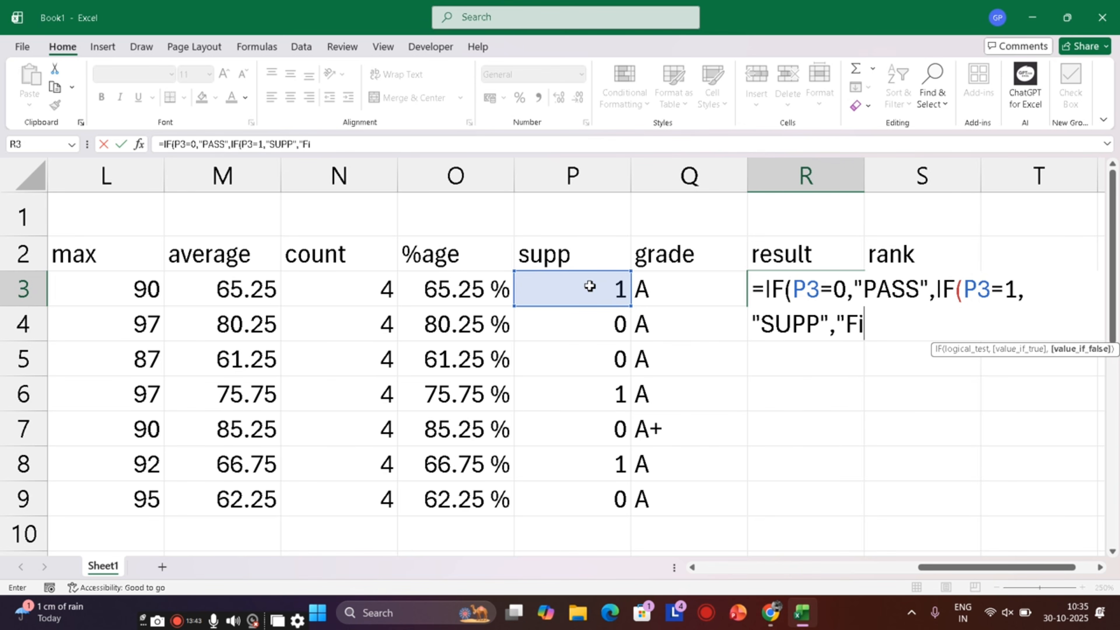
pyautogui.press('BackSpace')
pyautogui.write('ail"')
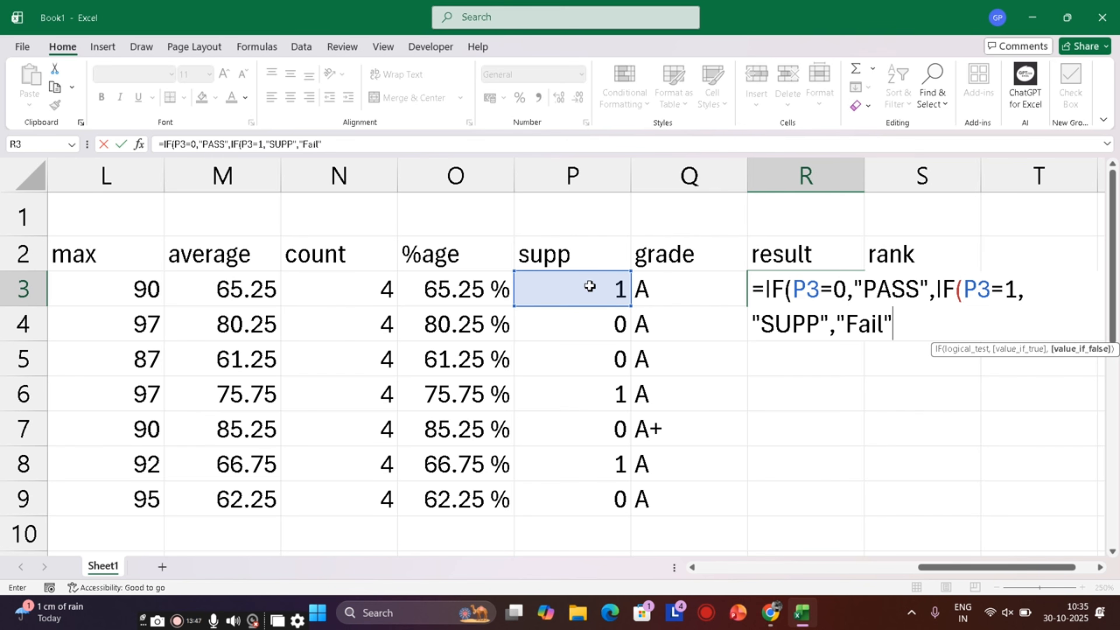
pyautogui.write('))')
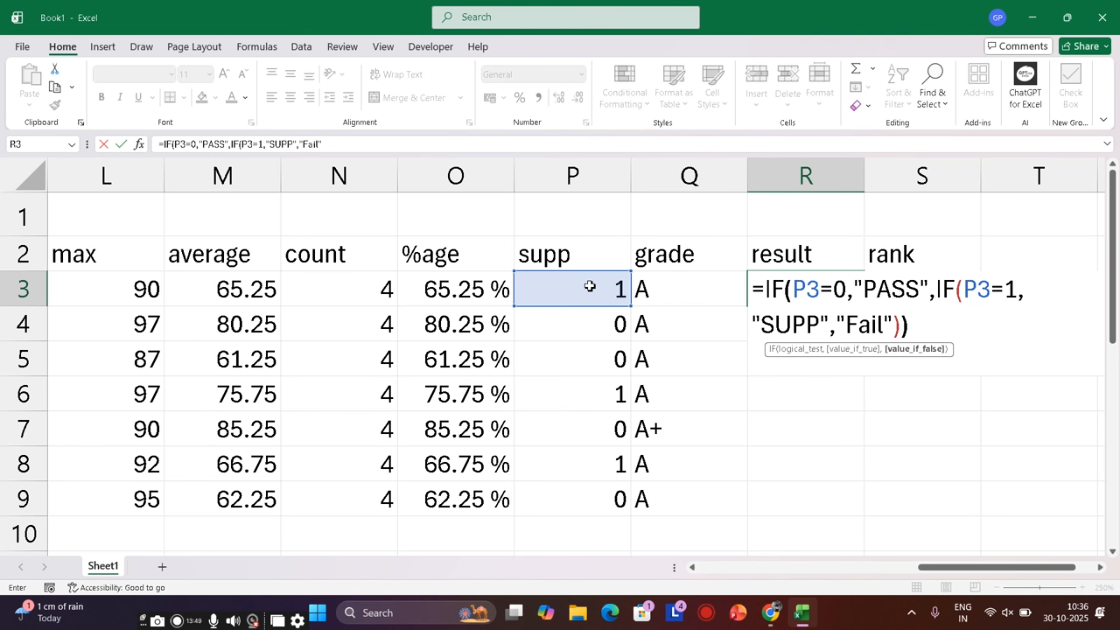
pyautogui.press('Return')
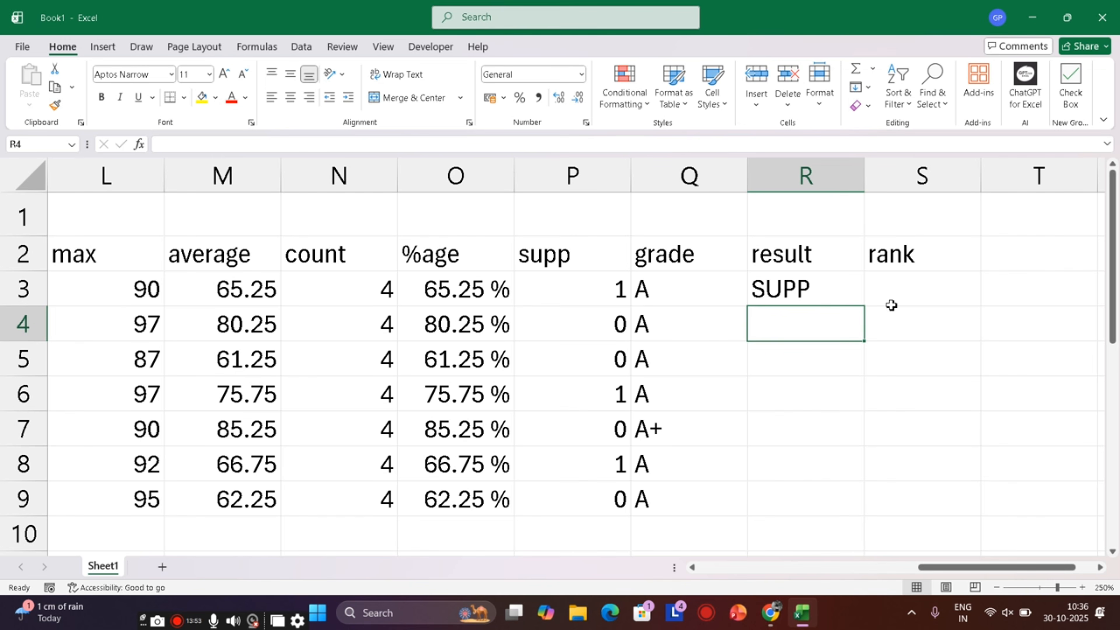
pyautogui.click(854, 279)
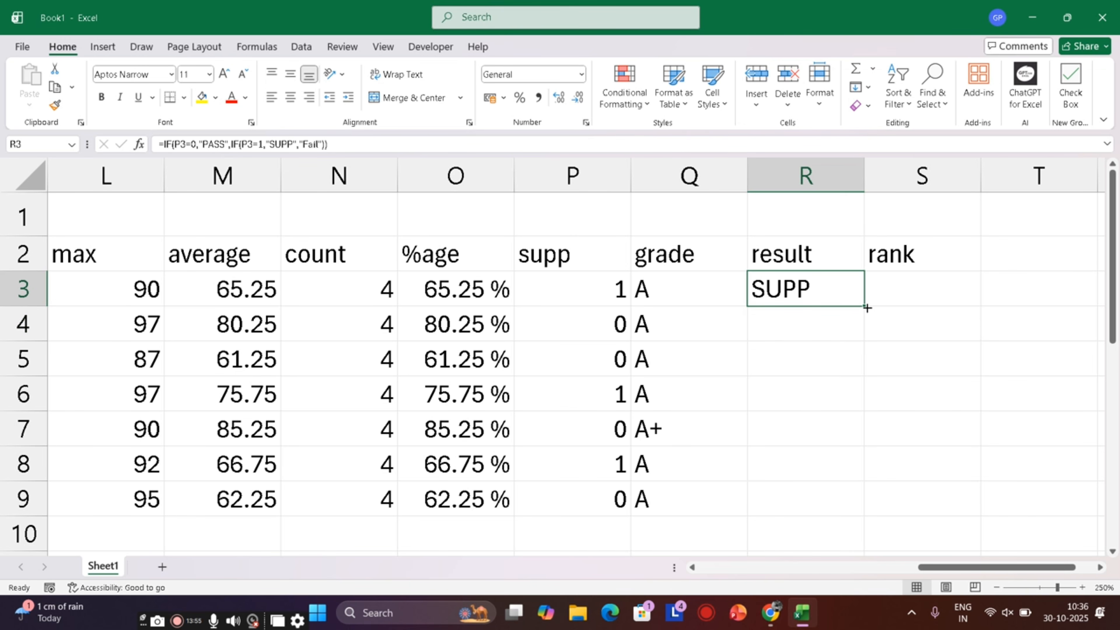
pyautogui.doubleClick(866, 307)
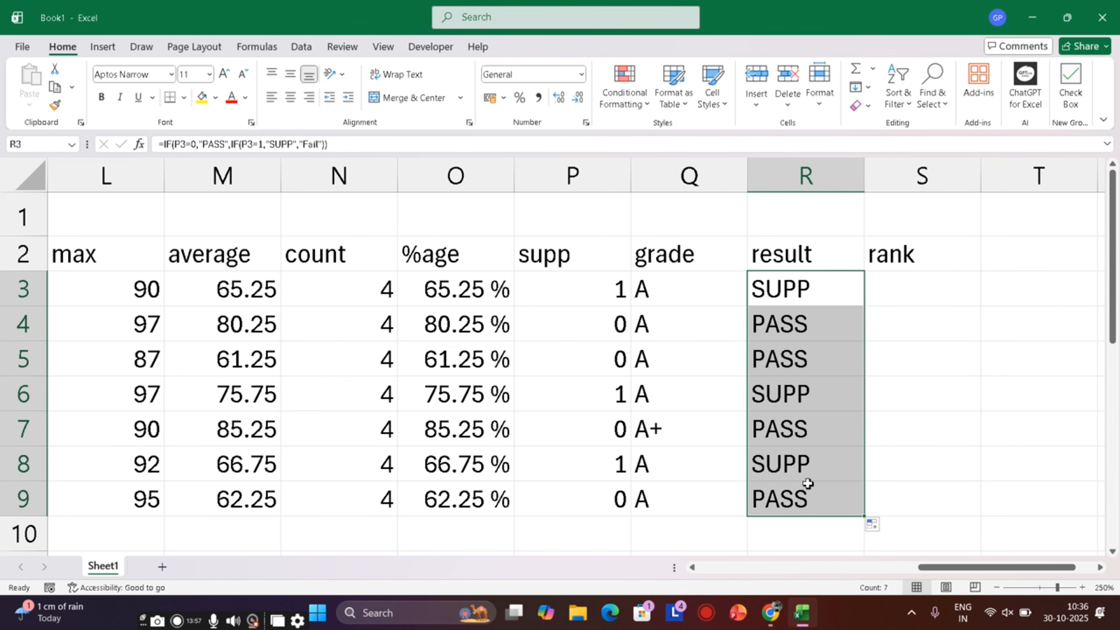
# - Check the results in R6 and R8 against the supp counts in P3, P6 and P8
pyautogui.click(797, 398)
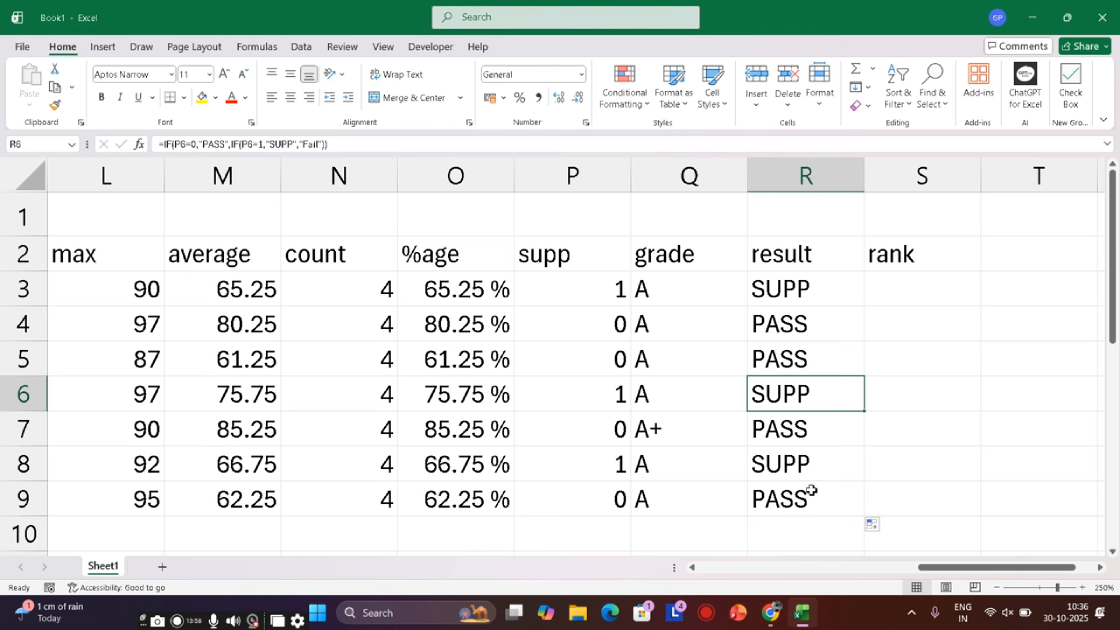
pyautogui.click(809, 459)
pyautogui.click(587, 285)
pyautogui.click(597, 394)
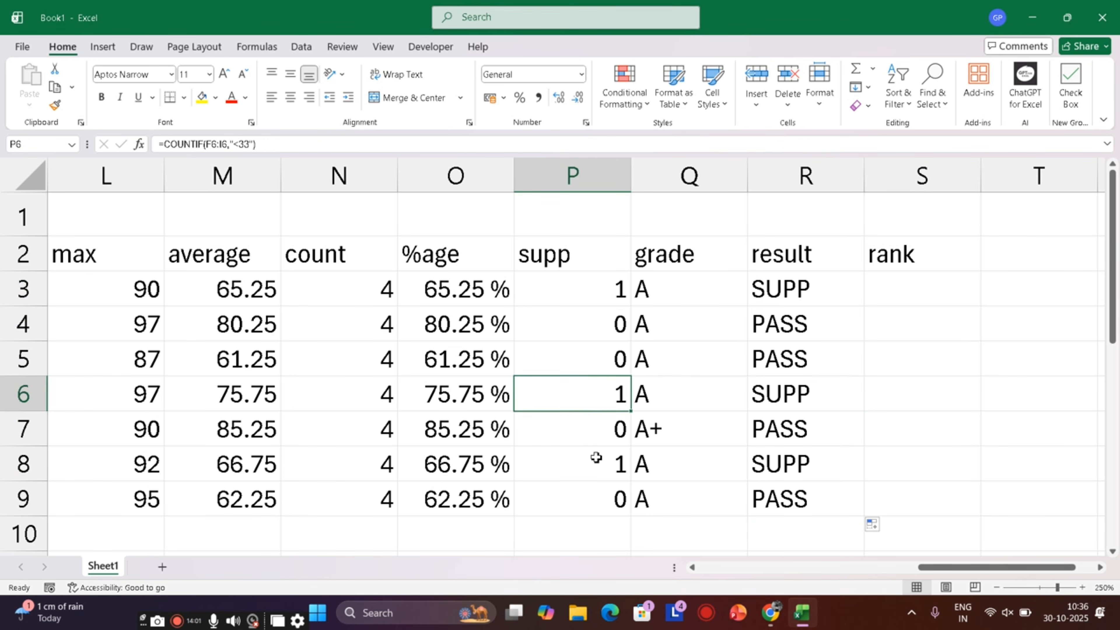
pyautogui.click(596, 458)
# - Set the first student's math mark in H3 to 32
pyautogui.click(307, 293)
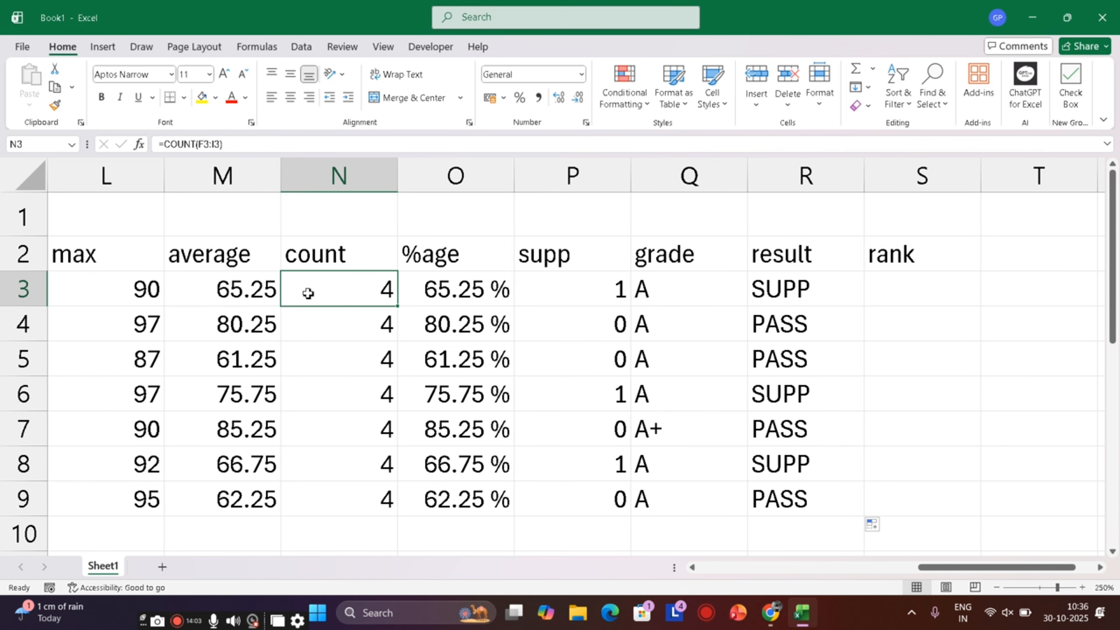
pyautogui.press('Left')
pyautogui.press('Left')
pyautogui.press('Left')
pyautogui.press('Left')
pyautogui.press('Left')
pyautogui.press('Left')
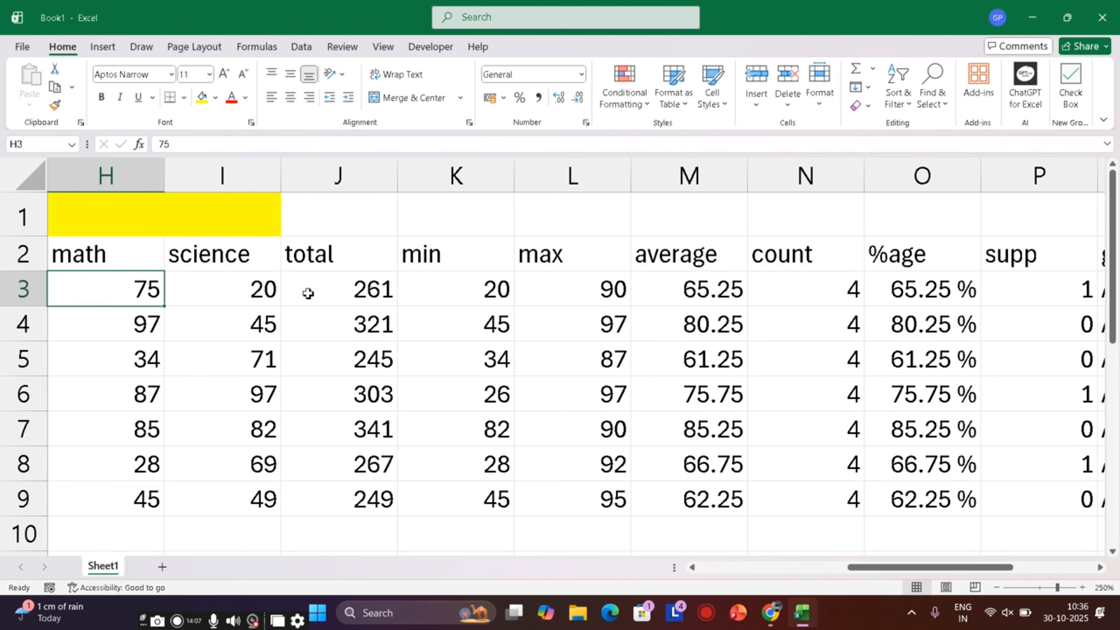
pyautogui.write('35')
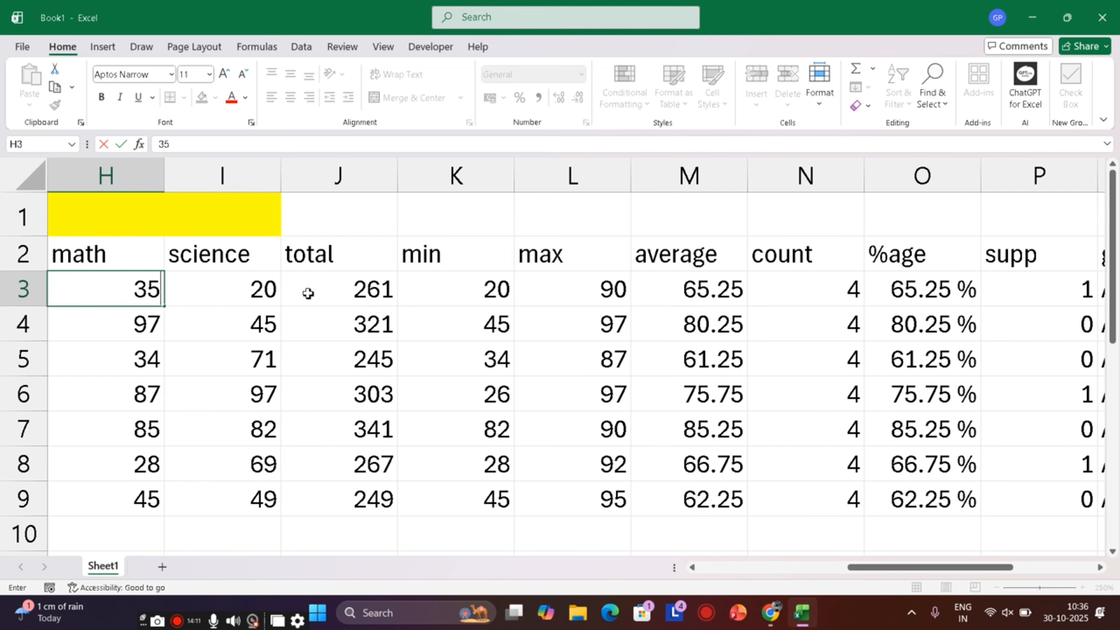
pyautogui.press('BackSpace')
pyautogui.write('2')
pyautogui.press('Return')
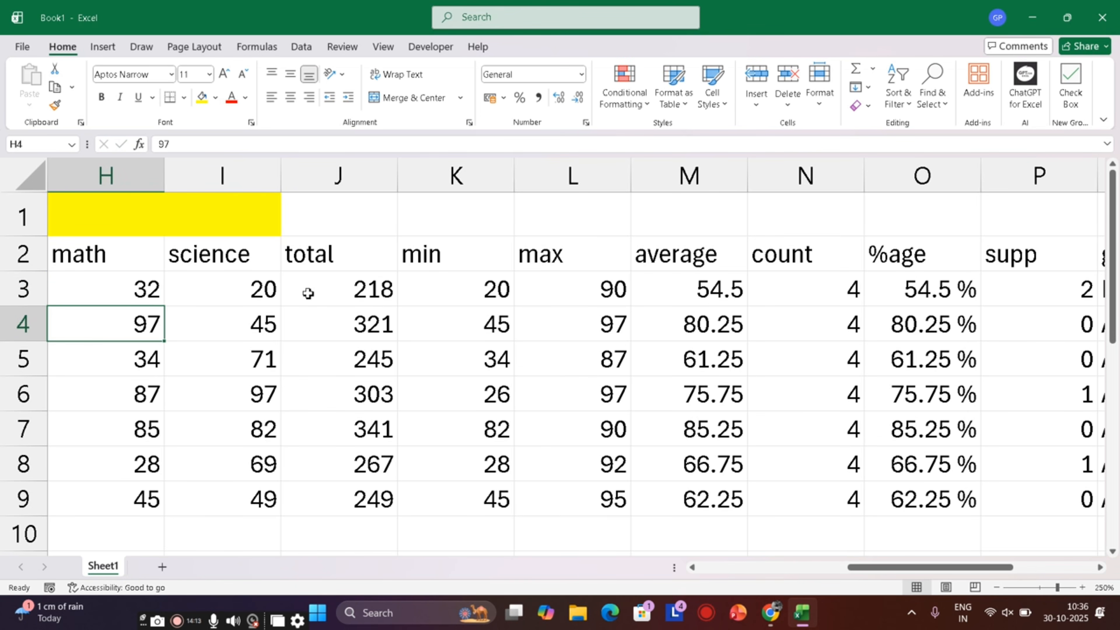
# - Examine the recalculated supp, grade and result columns for the first student in row 3
pyautogui.press('Right')
pyautogui.press('Right')
pyautogui.press('Right')
pyautogui.press('Right')
pyautogui.press('Right')
pyautogui.press('Right')
pyautogui.press('Right')
pyautogui.press('Right')
pyautogui.press('Right')
pyautogui.press('Right')
pyautogui.press('Right')
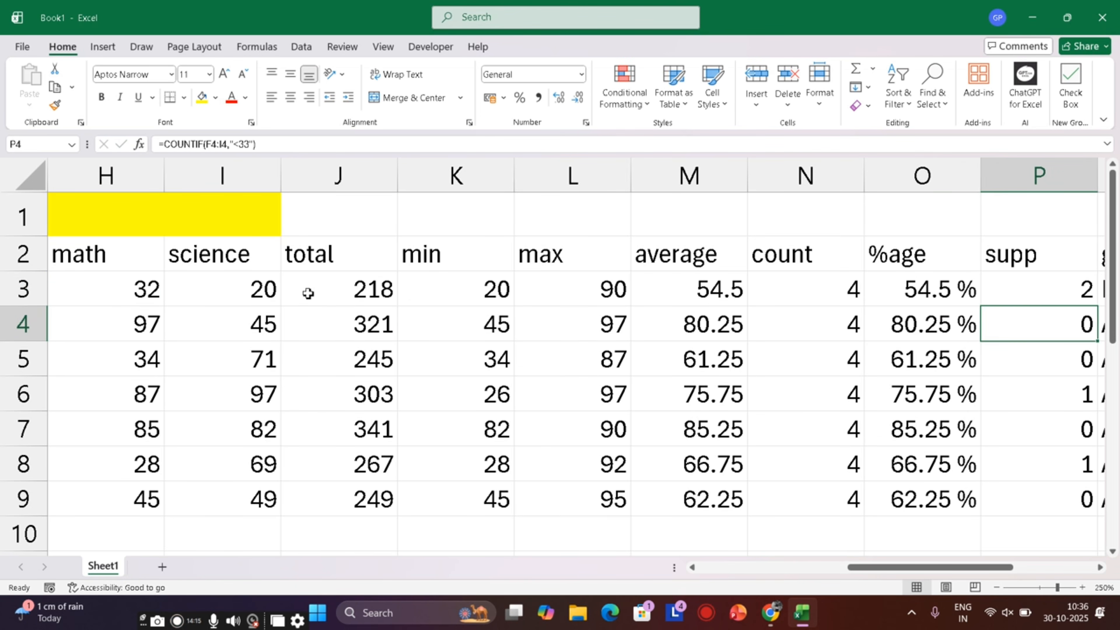
pyautogui.press('Left')
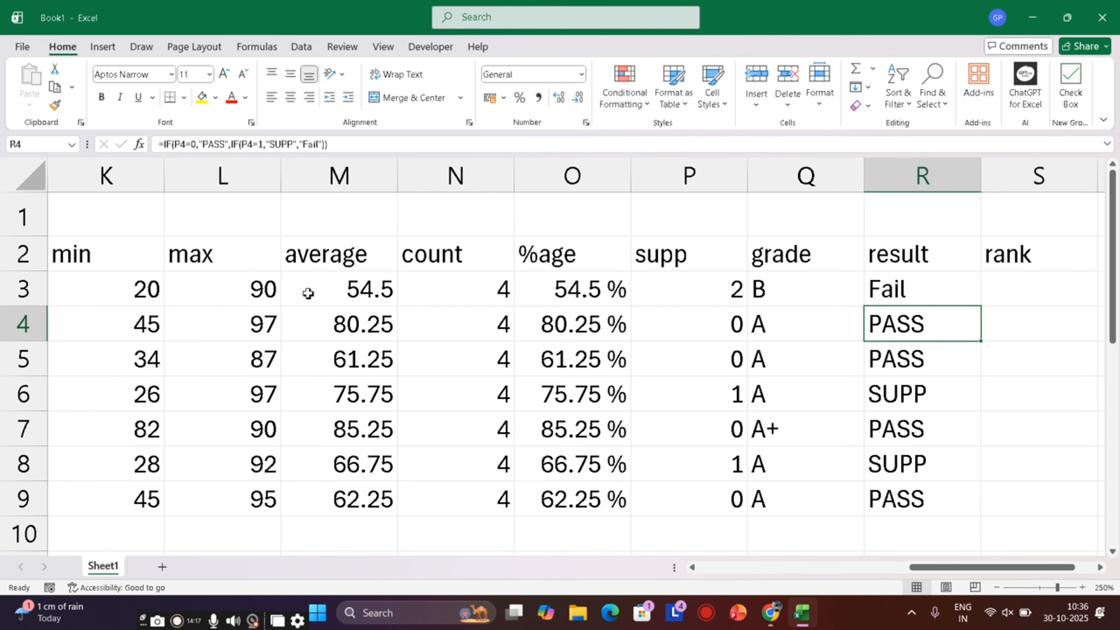
# - Enter =RANK(O3,O3:O9,0) in S3 to rank the first student's percentage in descending order
pyautogui.click(1041, 301)
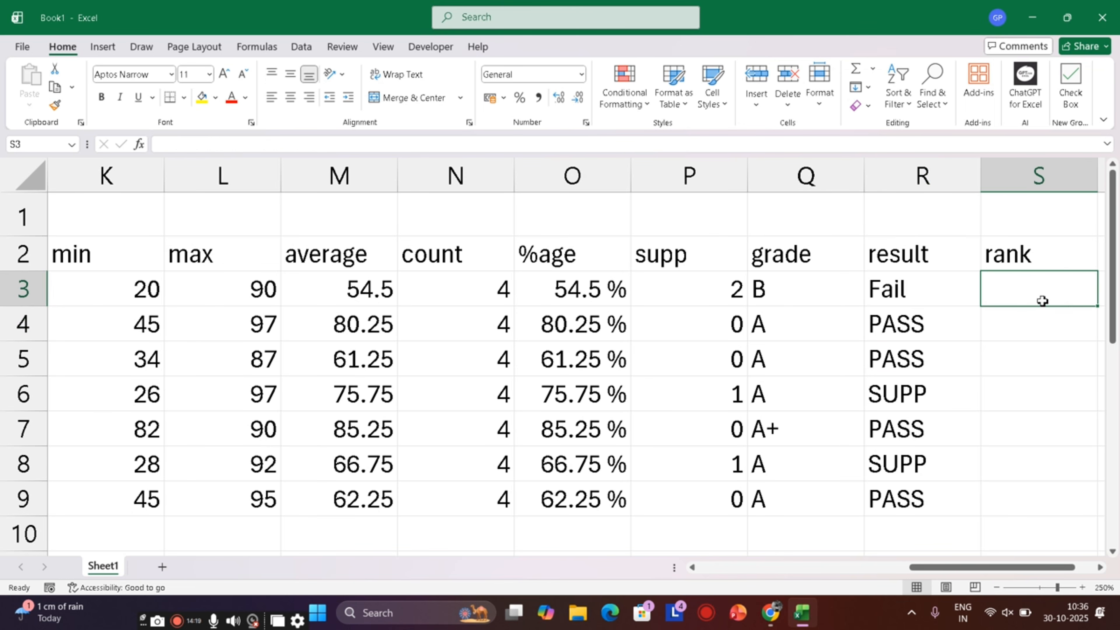
pyautogui.write('=ra')
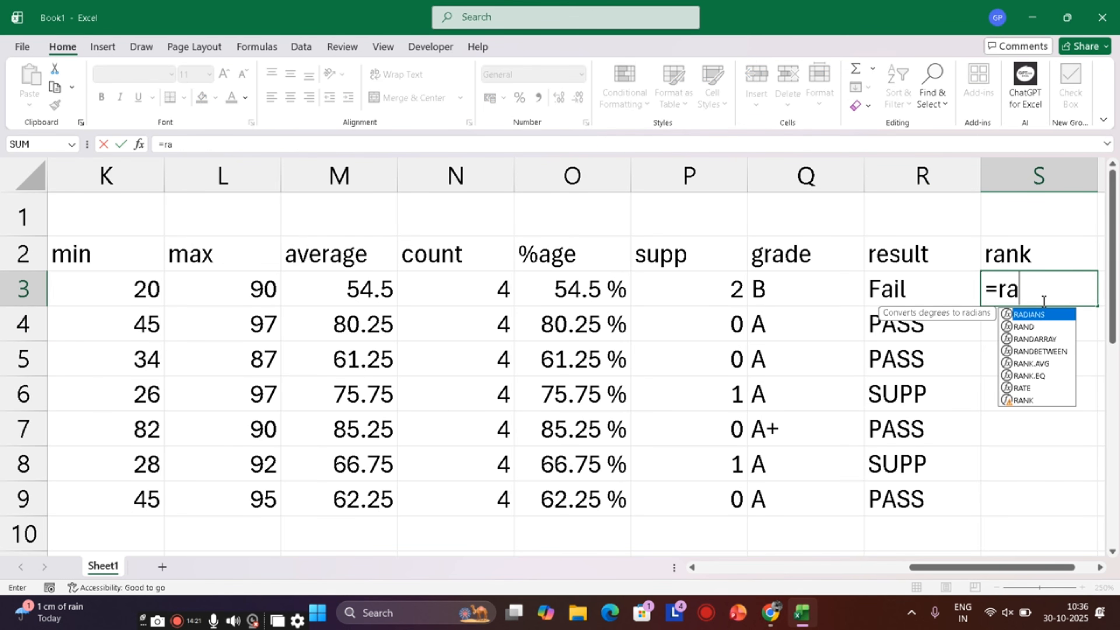
pyautogui.write('nk')
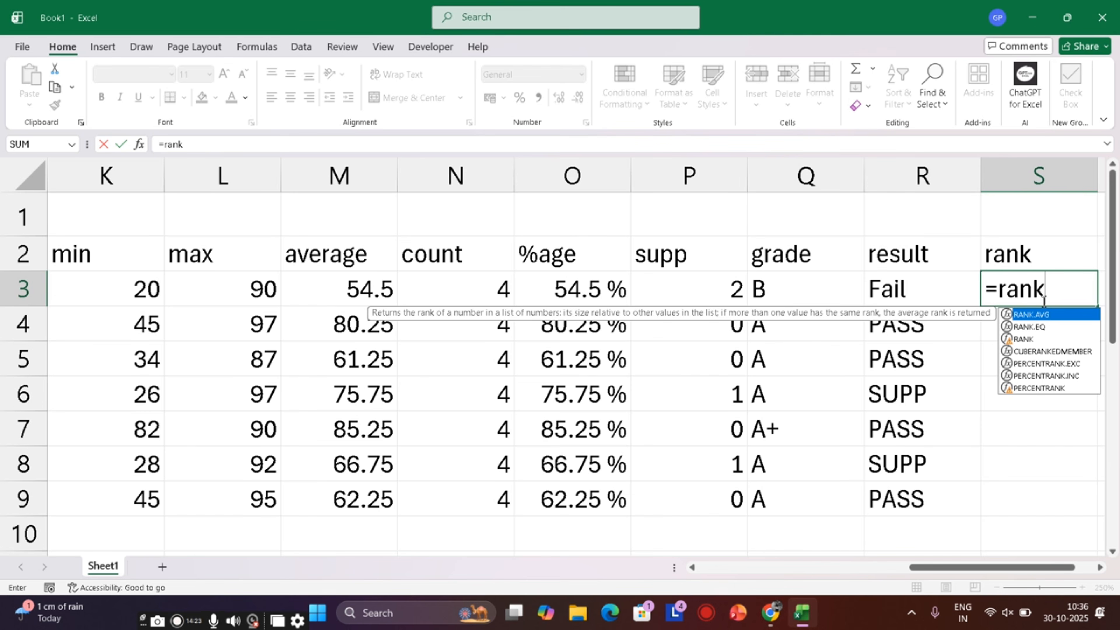
pyautogui.press('Down')
pyautogui.press('Down')
pyautogui.press('Tab')
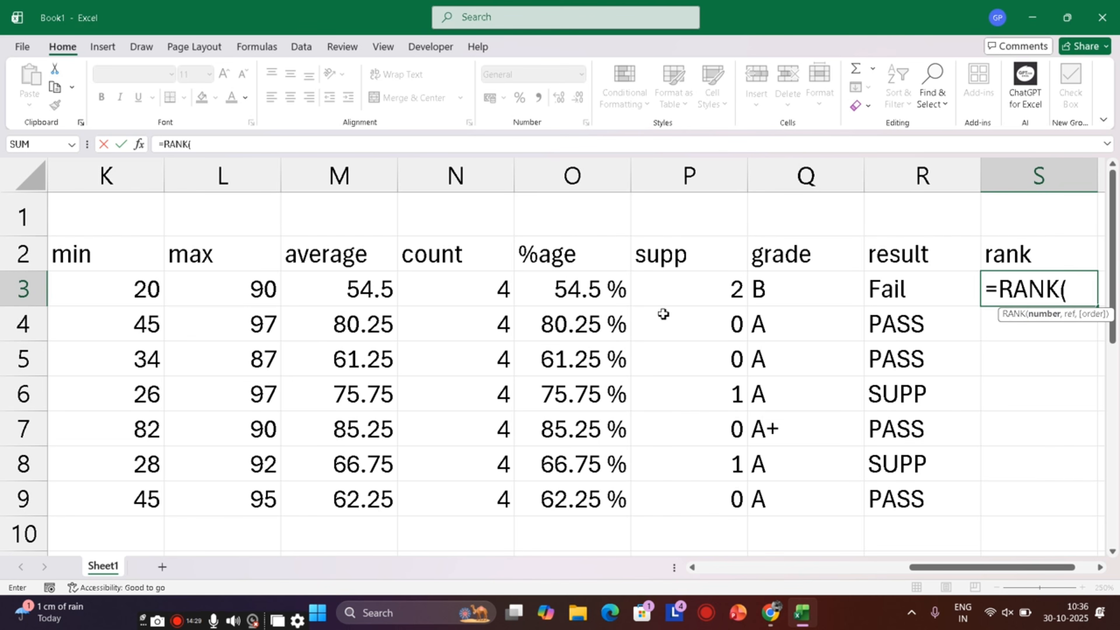
pyautogui.click(586, 292)
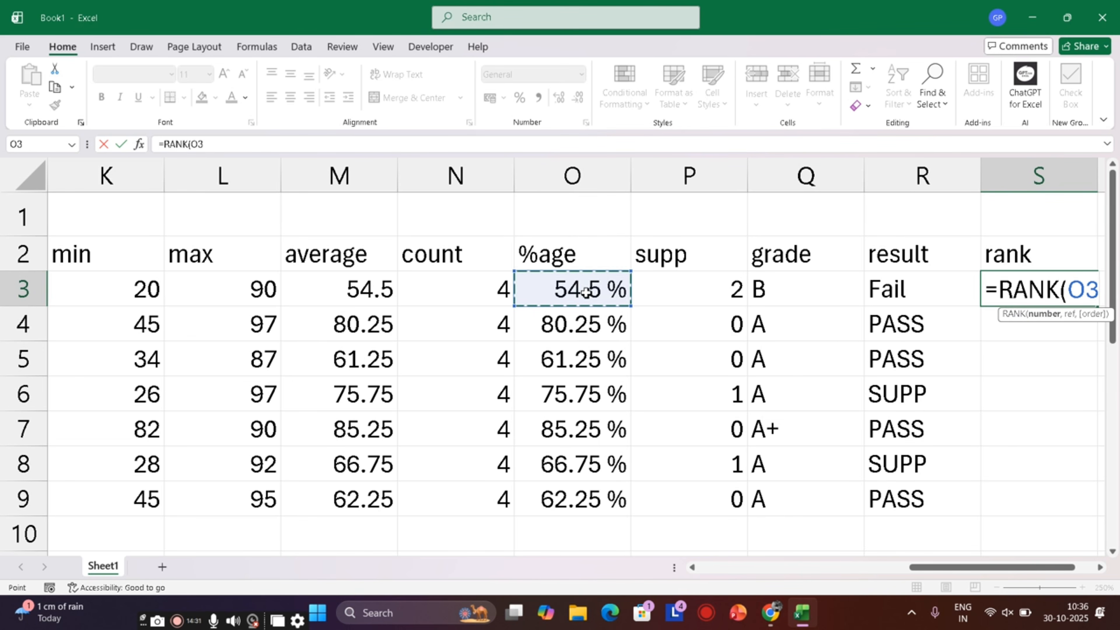
pyautogui.write(',')
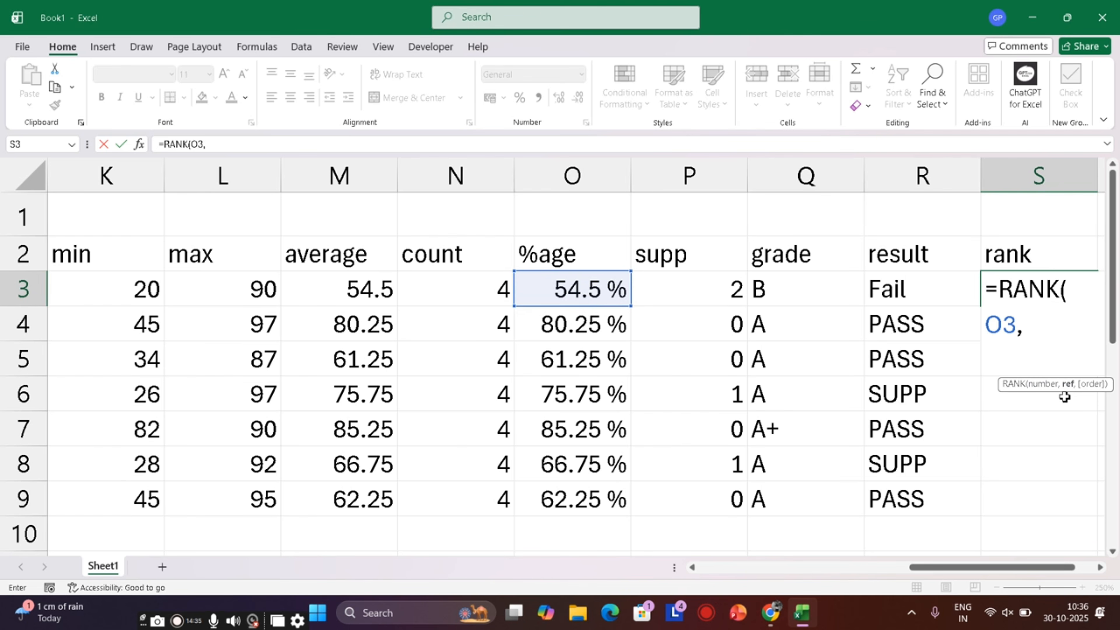
pyautogui.moveTo(563, 293); pyautogui.dragTo(564, 497)
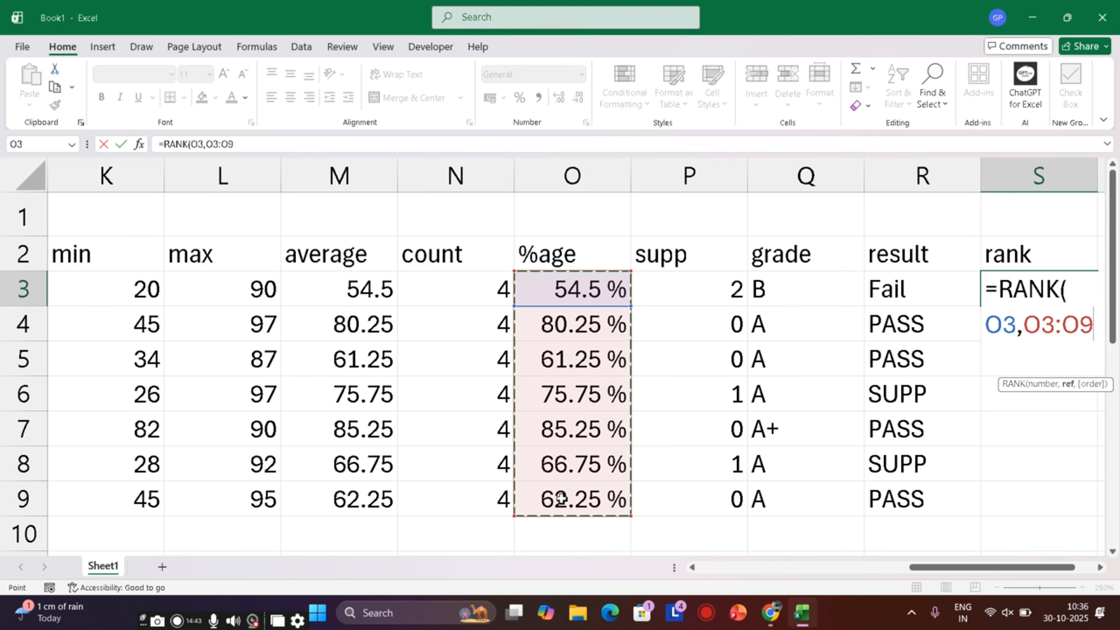
pyautogui.write(',')
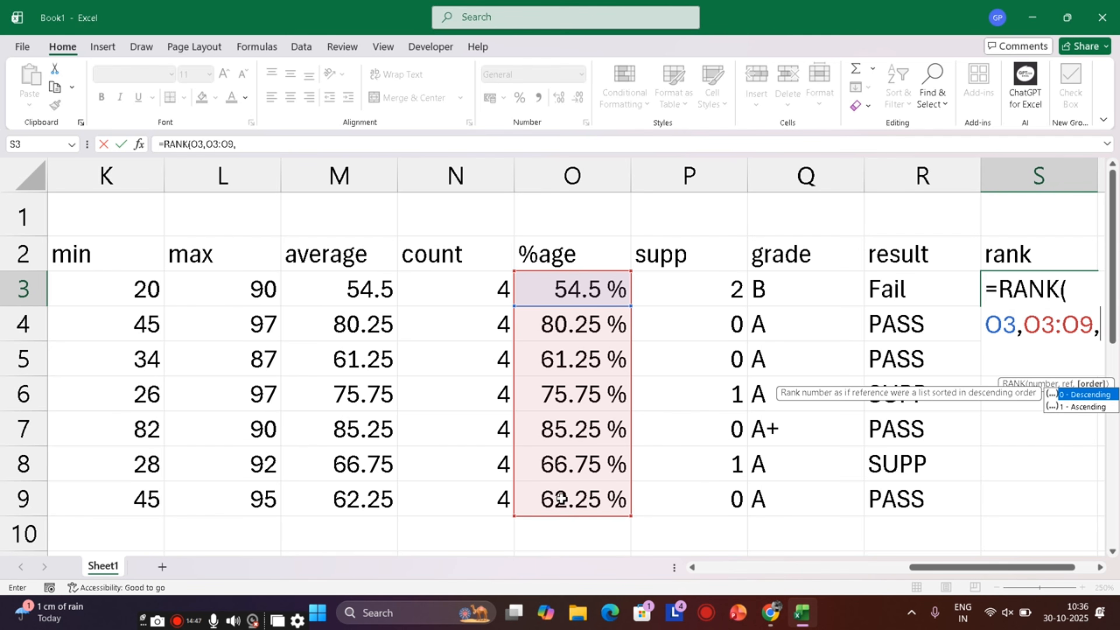
pyautogui.write('0)')
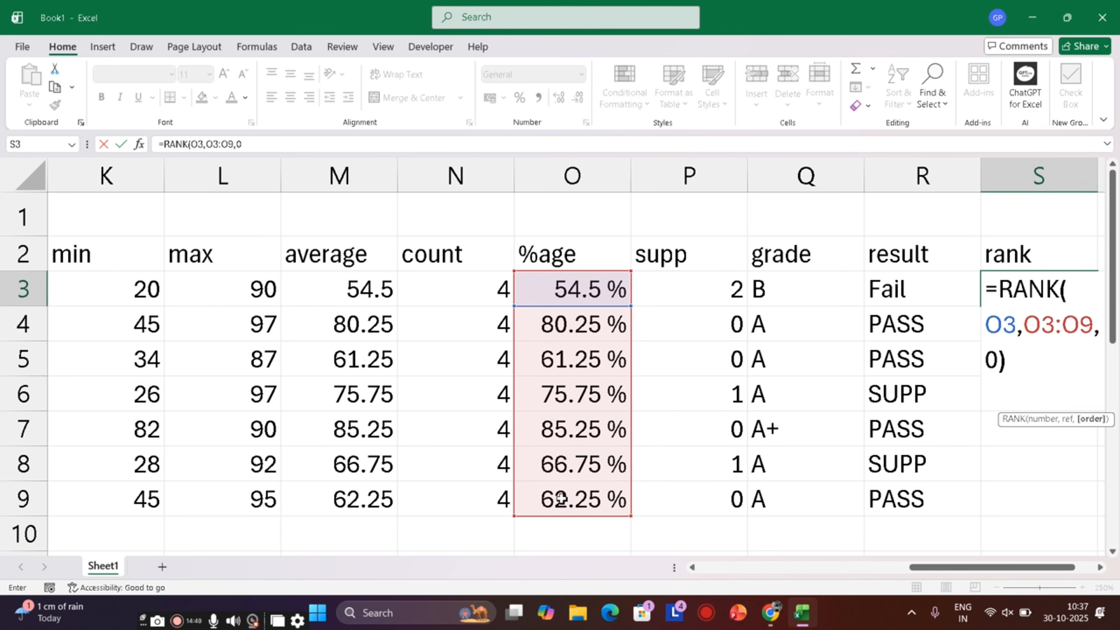
pyautogui.press('Return')
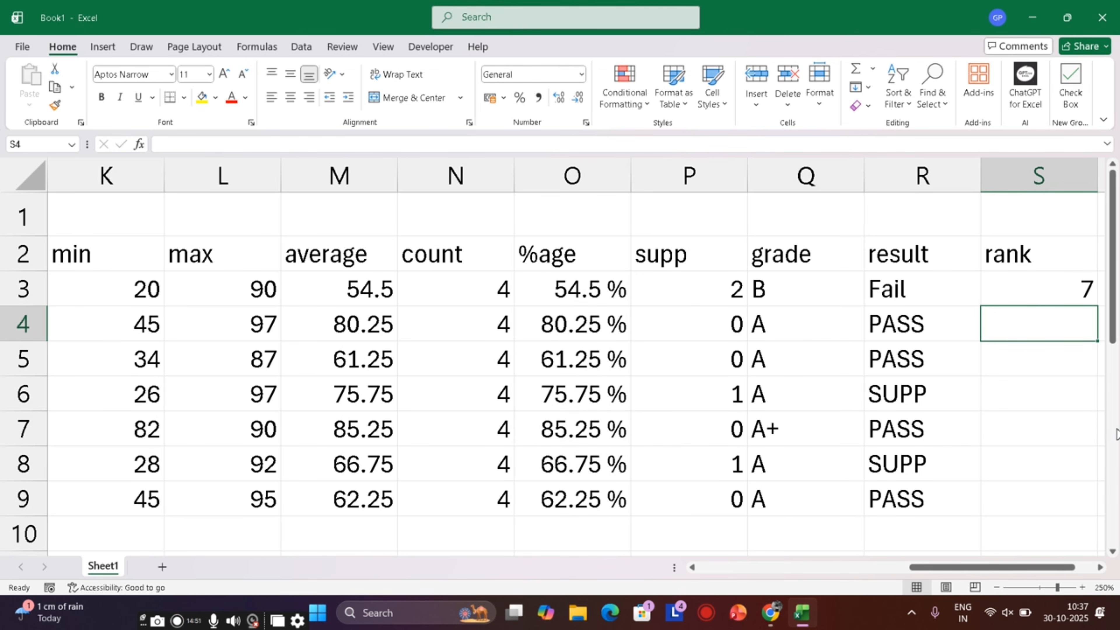
# - Fill the rank formula from S3 down to S9
pyautogui.click(1014, 297)
pyautogui.press('Right')
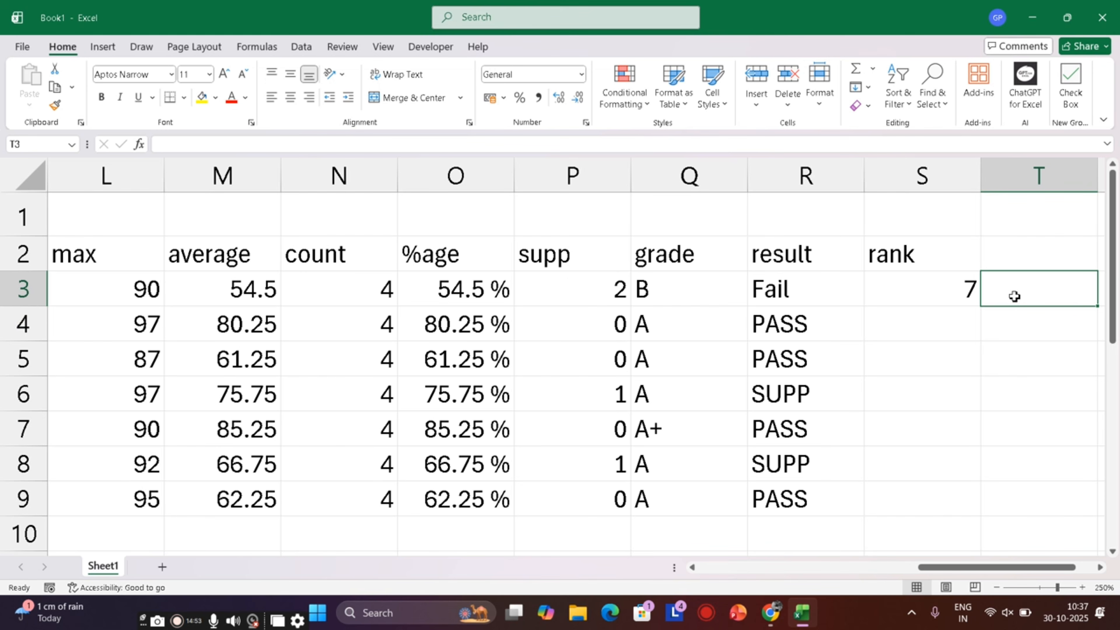
pyautogui.click(946, 282)
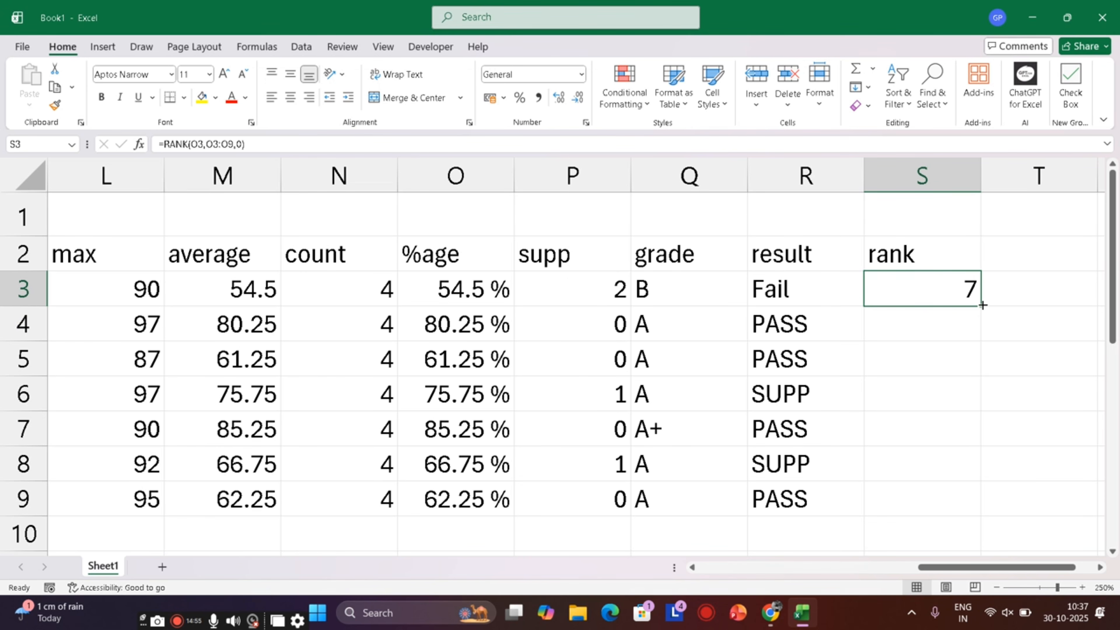
pyautogui.moveTo(982, 304); pyautogui.dragTo(988, 508)
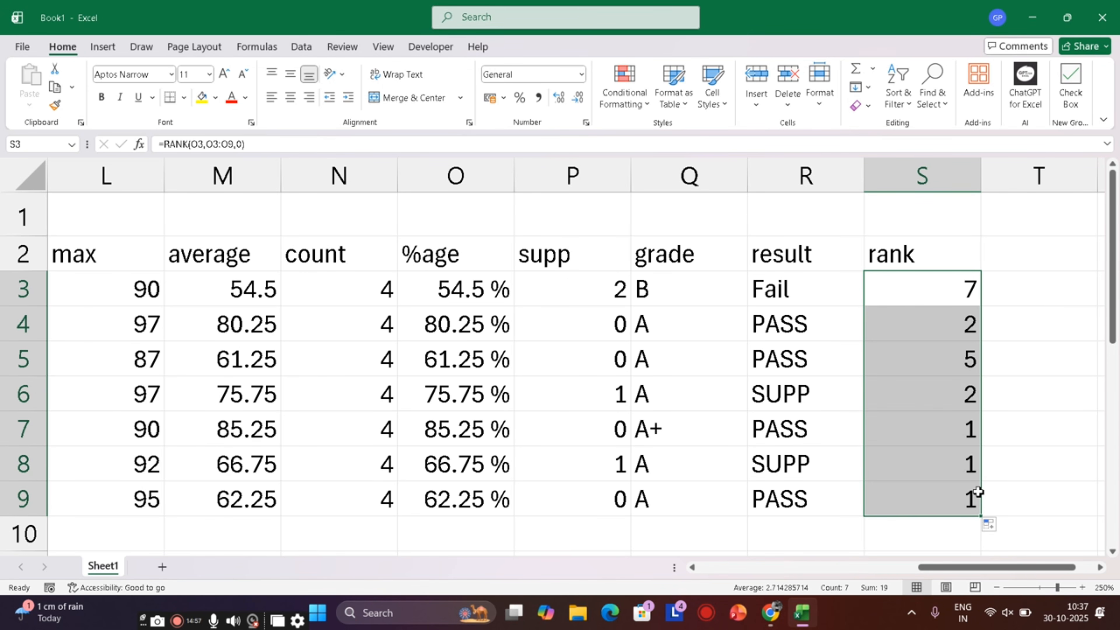
pyautogui.click(1038, 434)
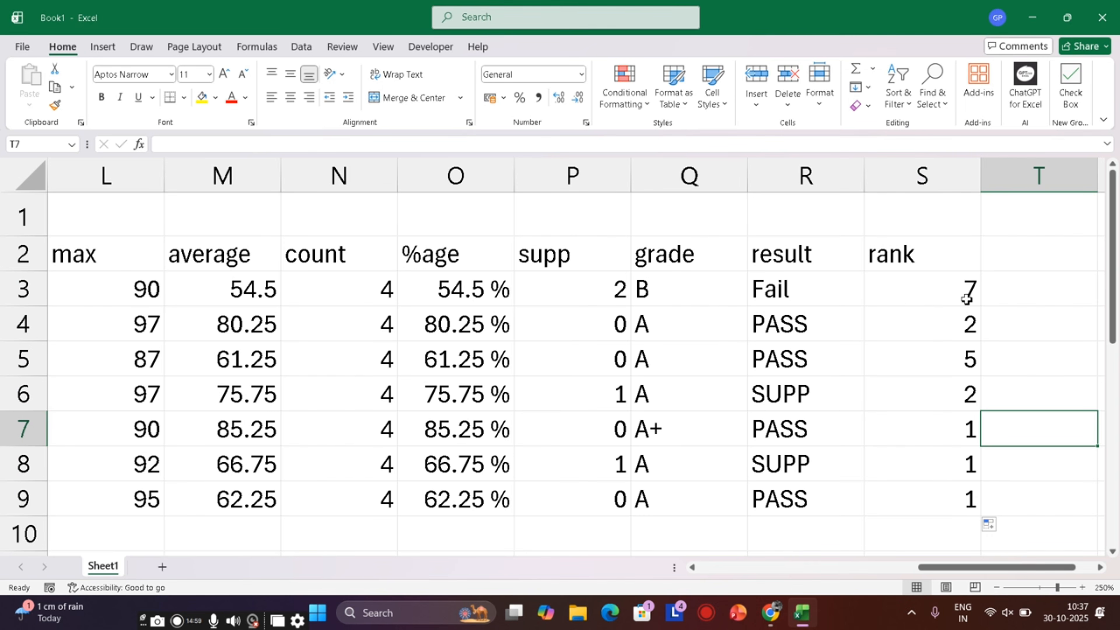
# - Inspect the ranges referenced by the rank formulas in S3, S9 and S8
pyautogui.doubleClick(907, 297)
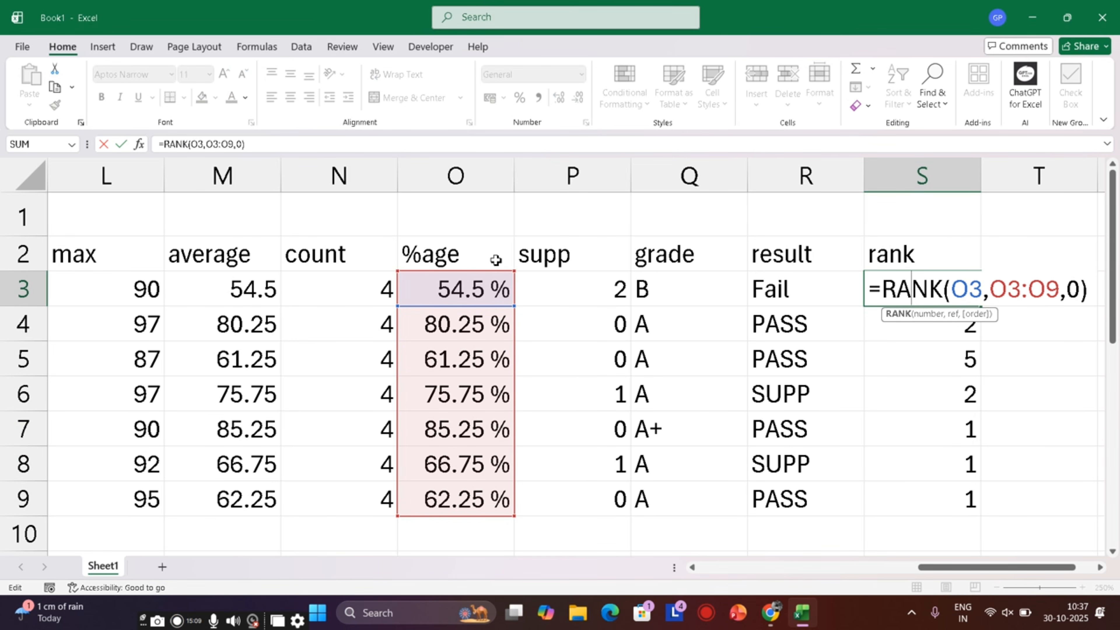
pyautogui.hotkey('ctrl', 'Return')
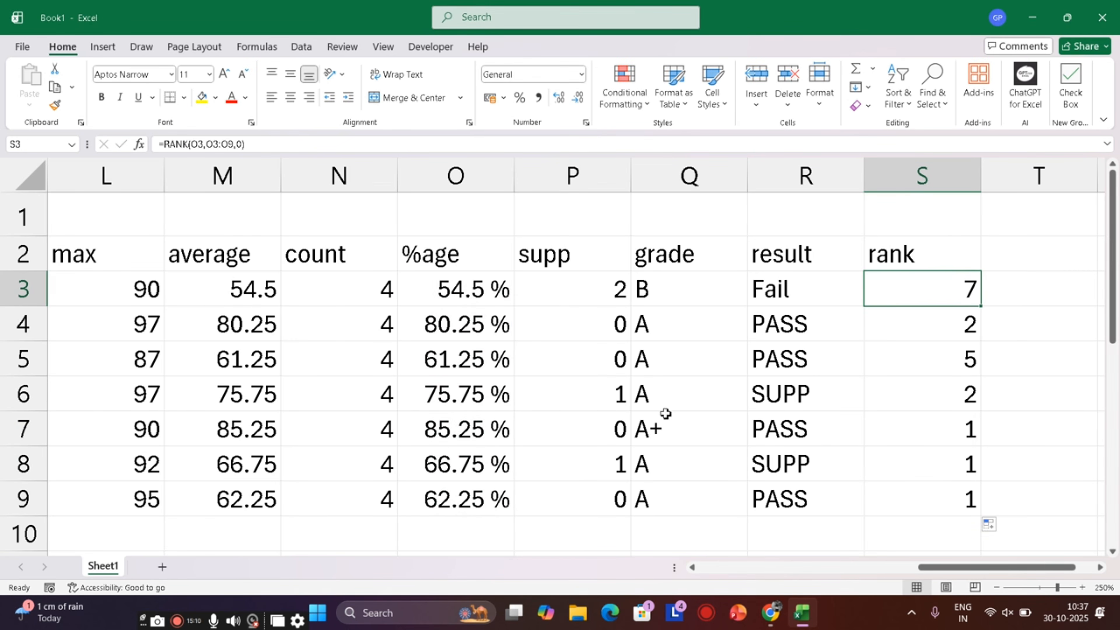
pyautogui.click(920, 506)
pyautogui.doubleClick(920, 507)
pyautogui.scroll(-2, 582, 341)
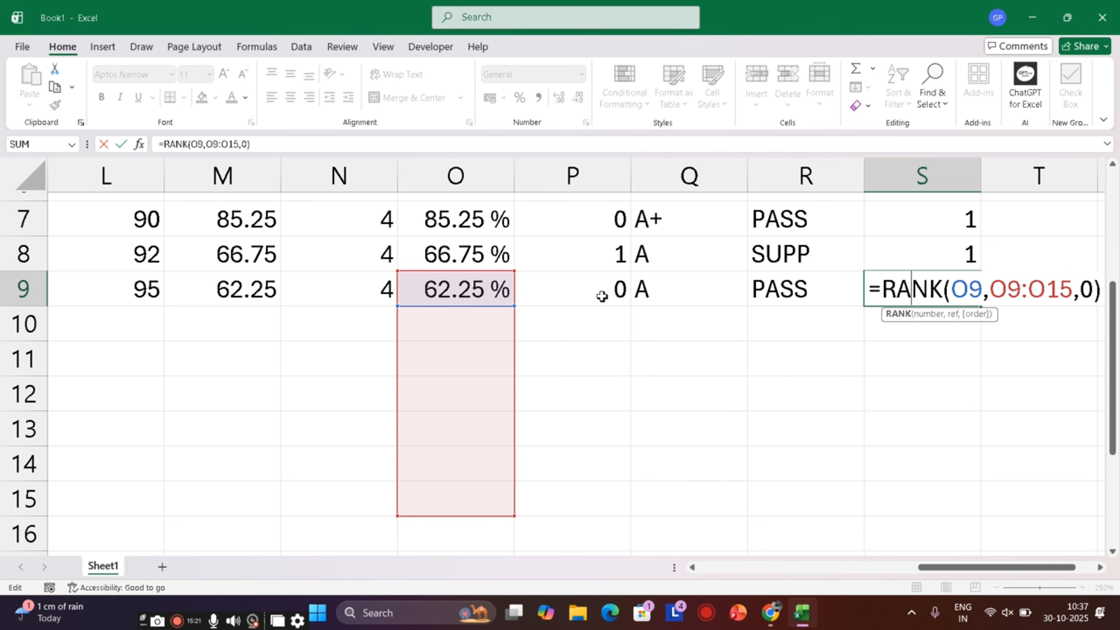
pyautogui.hotkey('ctrl', 'Return')
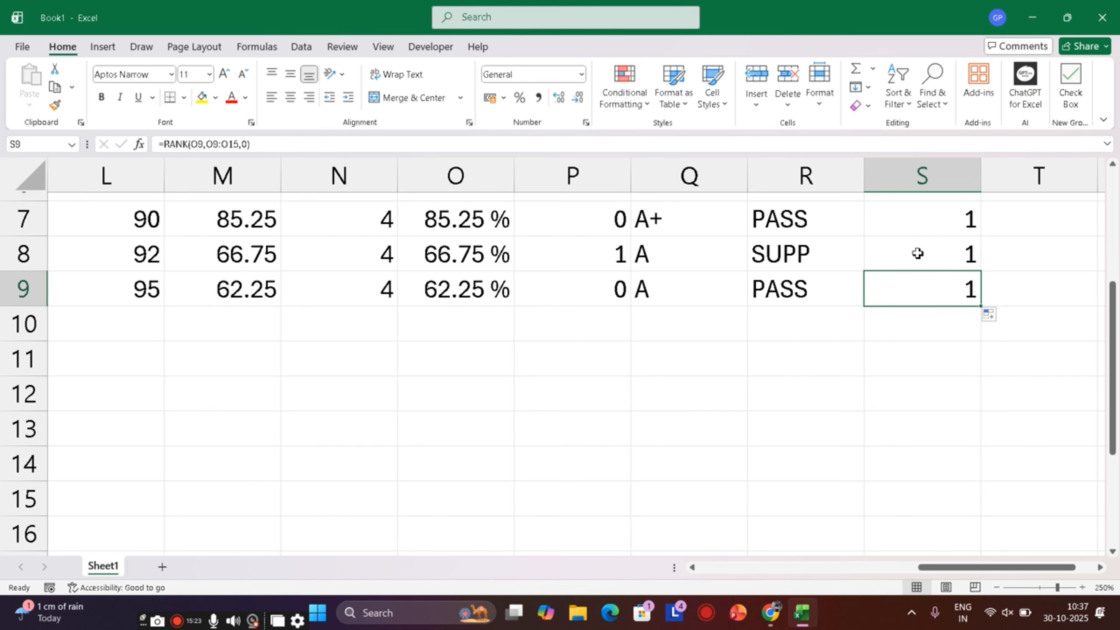
pyautogui.doubleClick(917, 253)
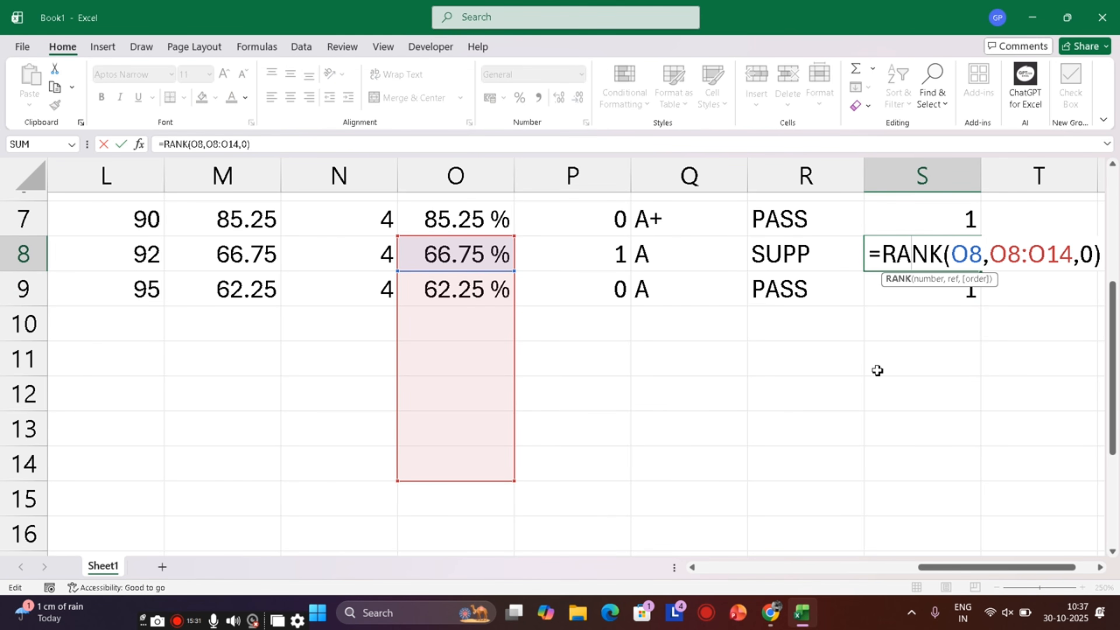
pyautogui.press('Escape')
# - Make the comparison range in the S3 rank formula absolute, giving =RANK(O3,$O$3:$O$9,0)
pyautogui.scroll(2, 904, 357)
pyautogui.click(927, 302)
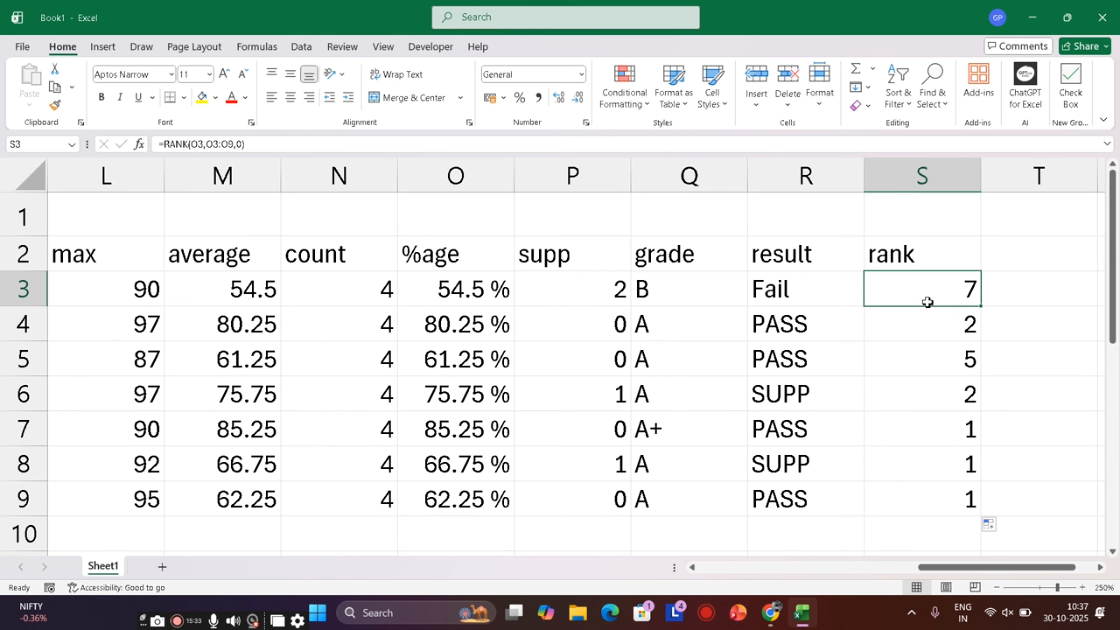
pyautogui.doubleClick(927, 301)
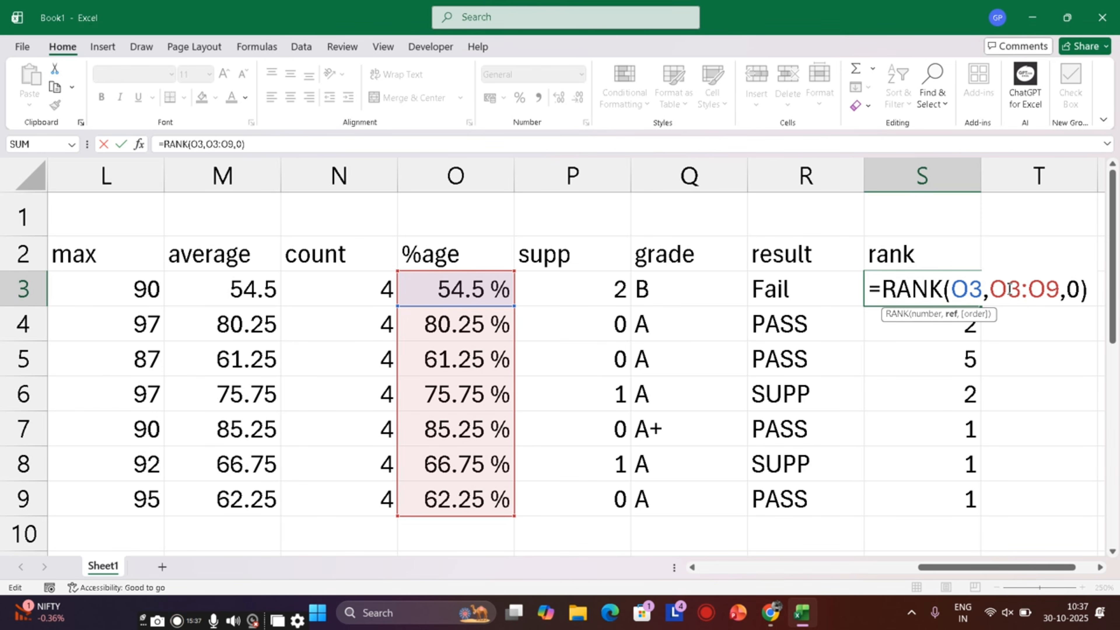
pyautogui.press('F4')
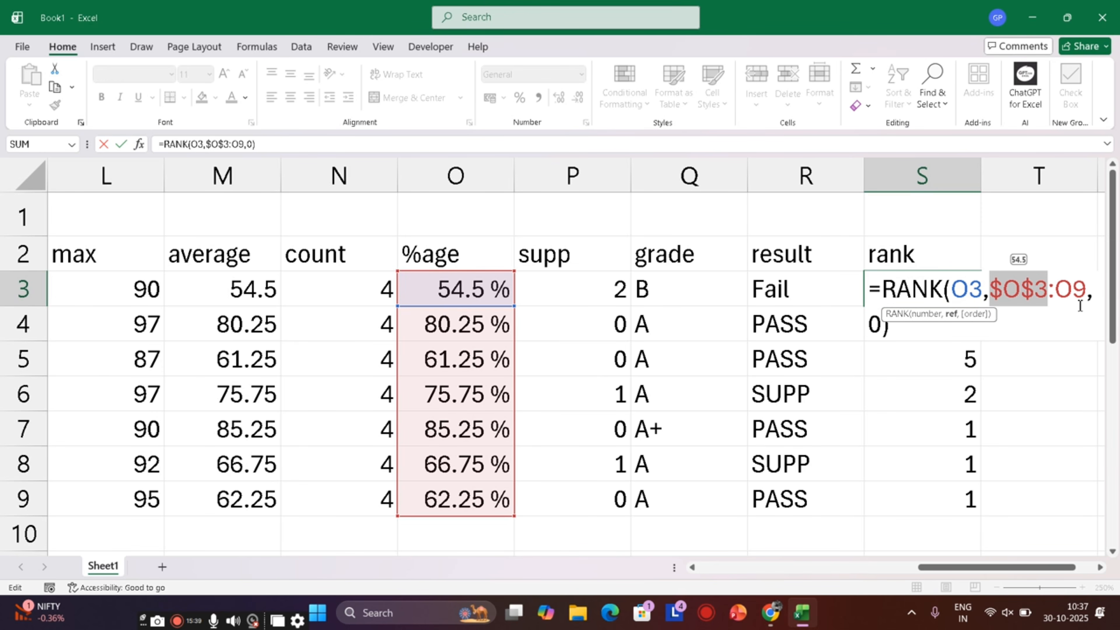
pyautogui.click(1081, 290)
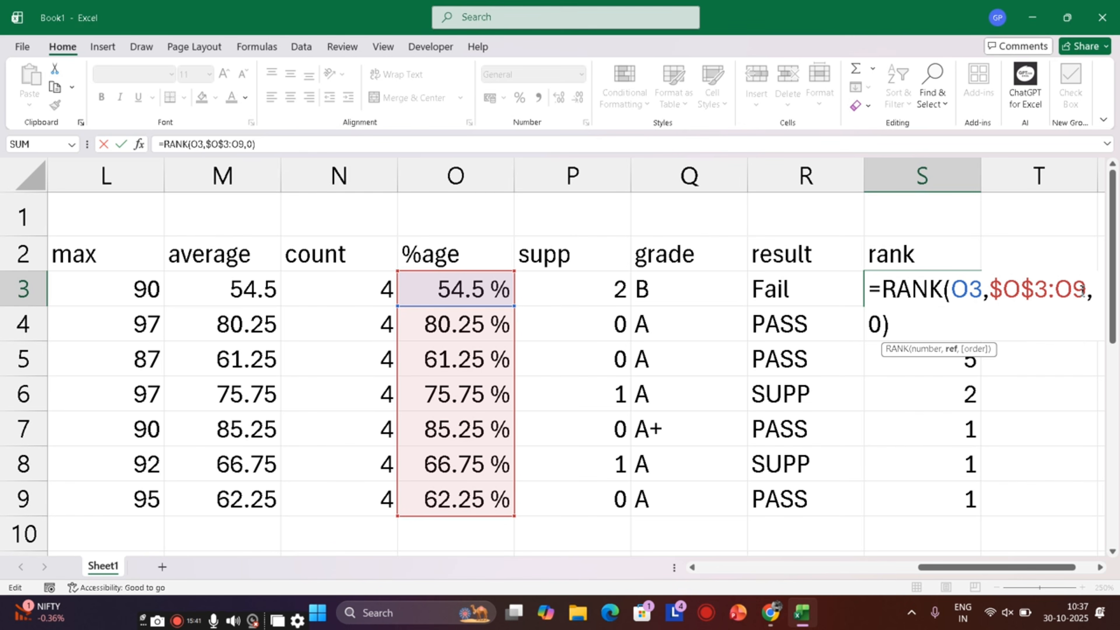
pyautogui.press('F4')
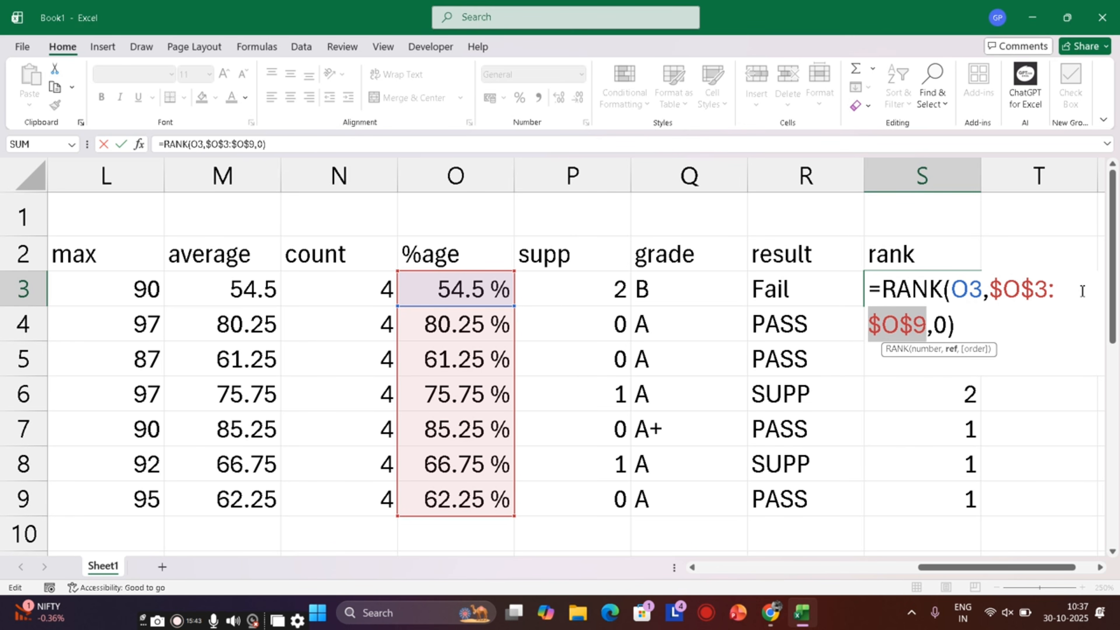
pyautogui.press('Return')
# - Fill the rank formula with the absolute range from S3 down to S5
pyautogui.click(950, 291)
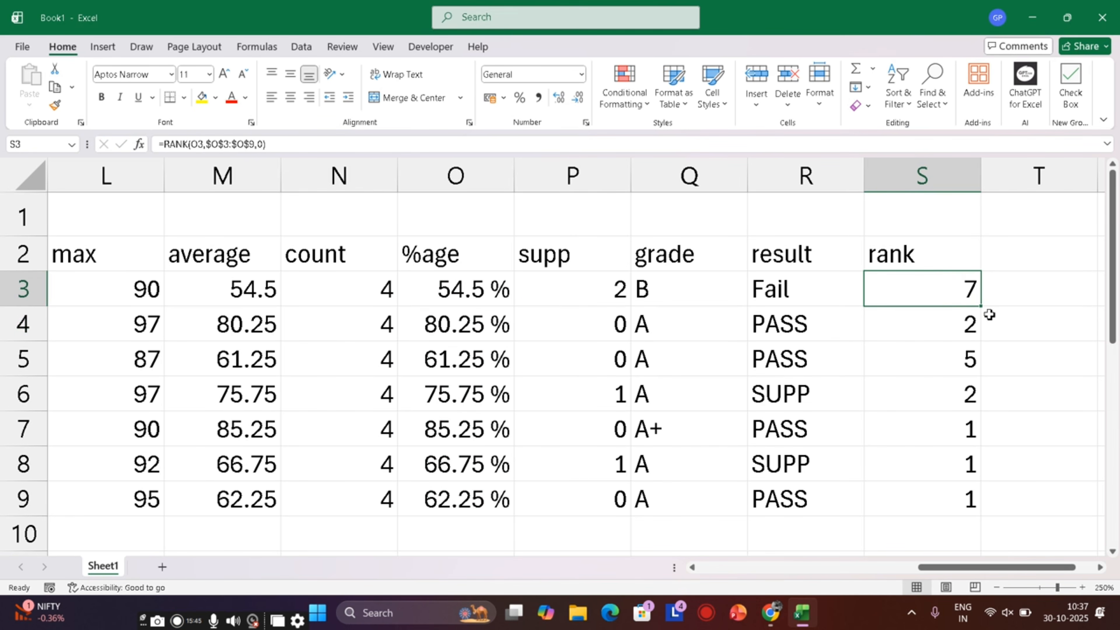
pyautogui.moveTo(984, 308); pyautogui.dragTo(988, 374)
pyautogui.click(936, 521)
# - Compare the ranges used by the rank formulas in S3 and S4 with those in S7 and S9
pyautogui.doubleClick(918, 292)
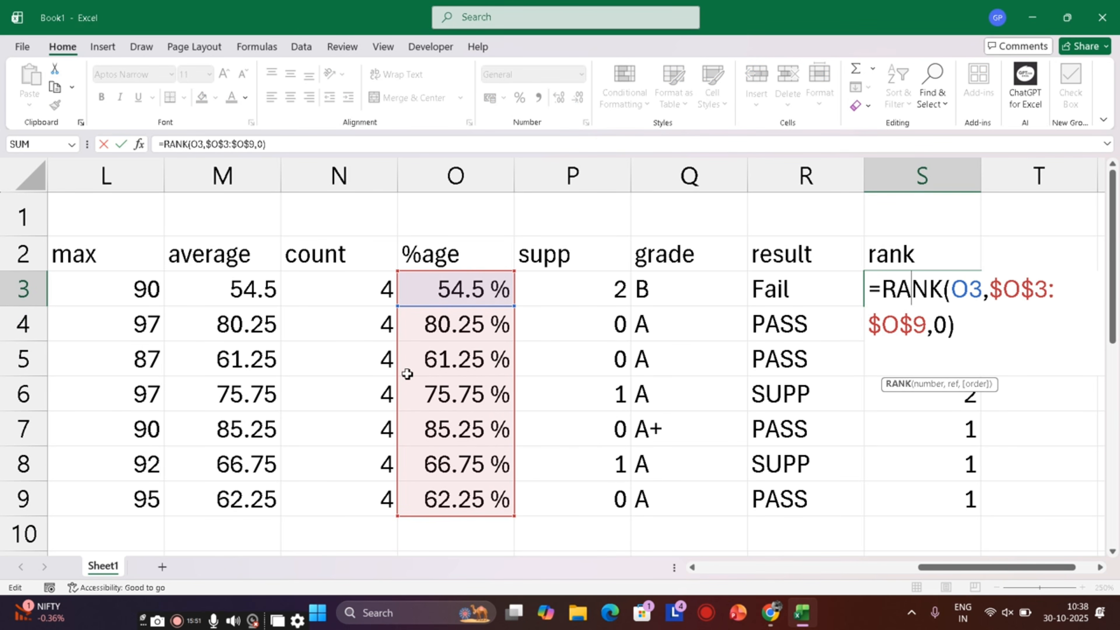
pyautogui.press('Escape')
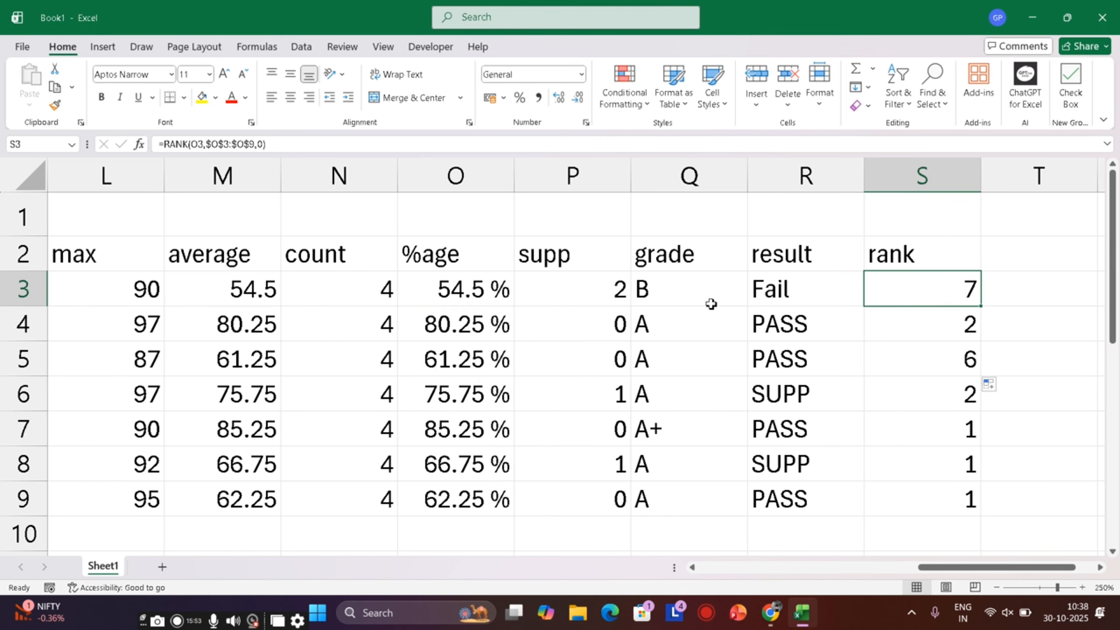
pyautogui.doubleClick(932, 325)
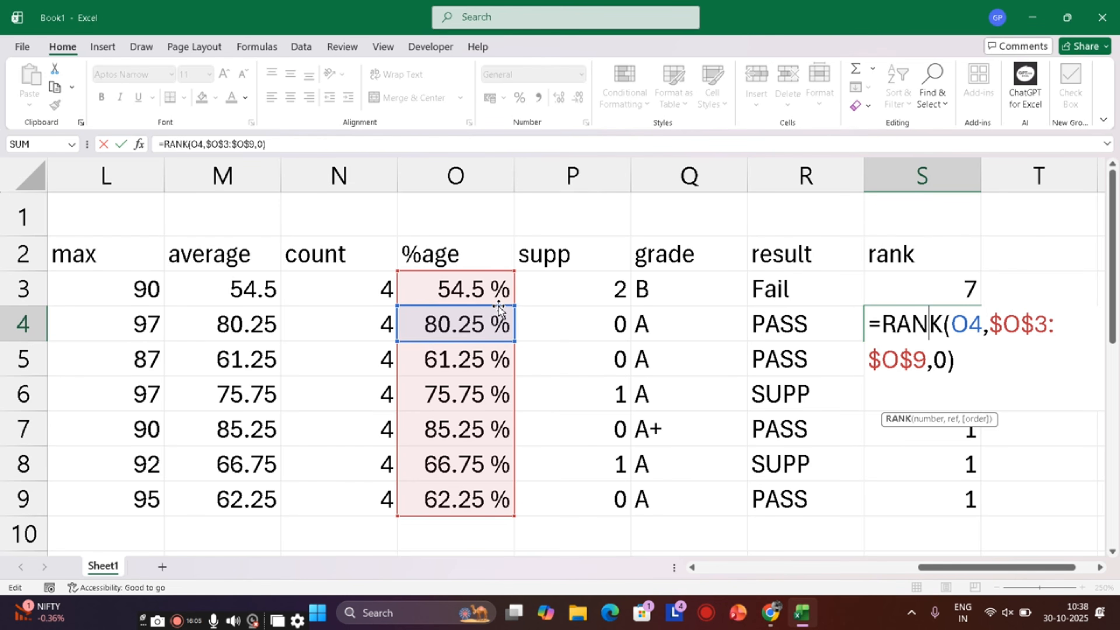
pyautogui.hotkey('ctrl', 'Return')
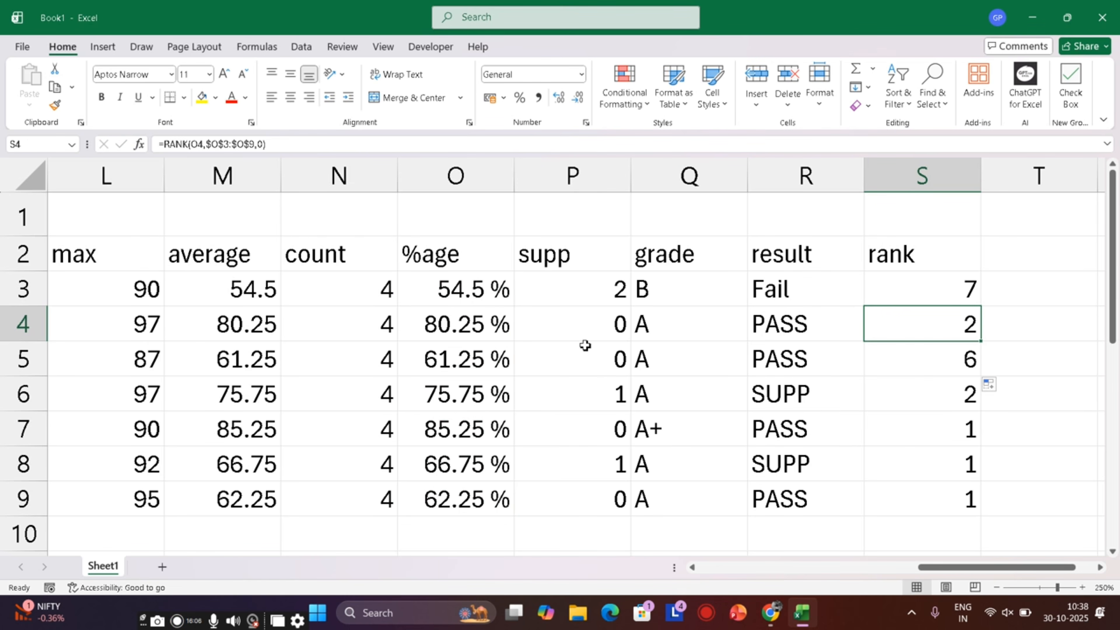
pyautogui.doubleClick(942, 426)
pyautogui.scroll(-1, 483, 530)
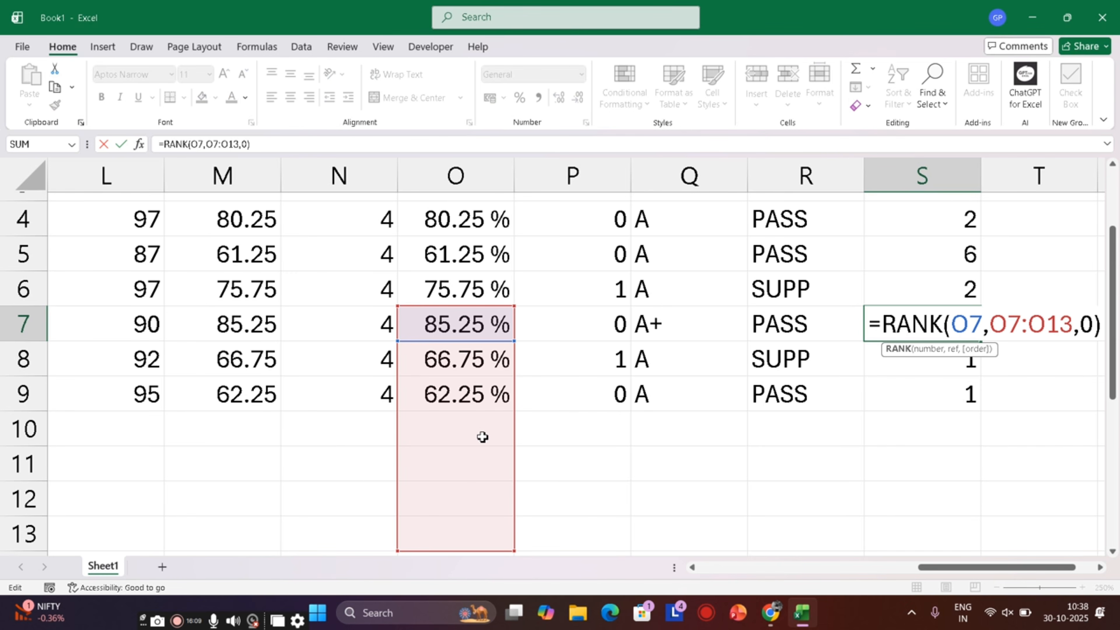
pyautogui.hotkey('ctrl', 'Return')
pyautogui.click(877, 394)
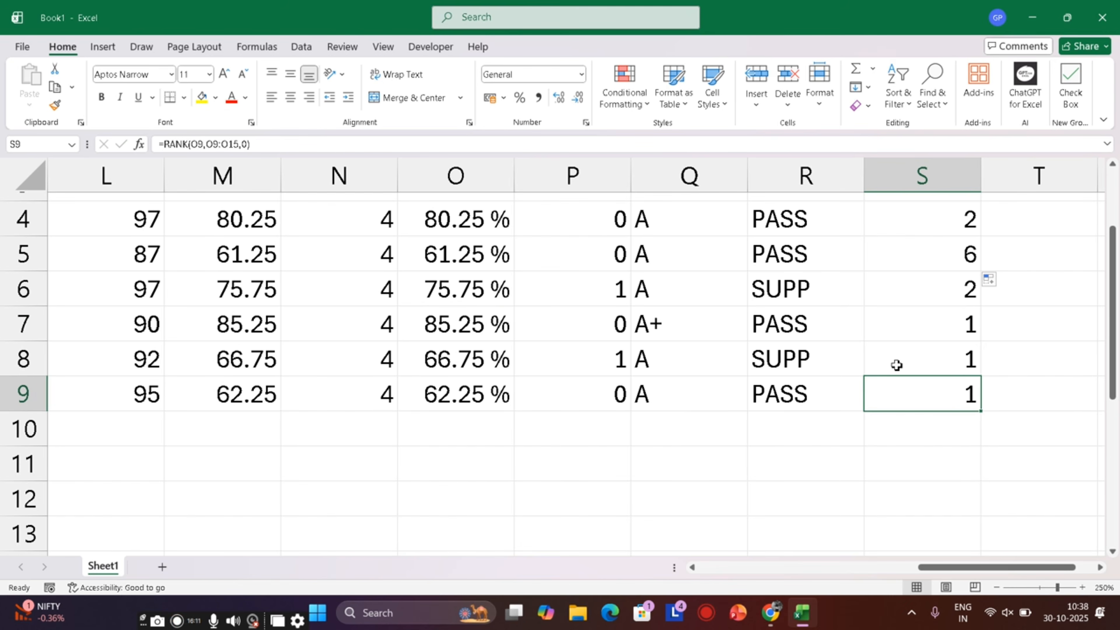
# - Fill the rank formula with the absolute range $O$3:$O$9 from S3 down through S9
pyautogui.scroll(1, 895, 365)
pyautogui.click(912, 303)
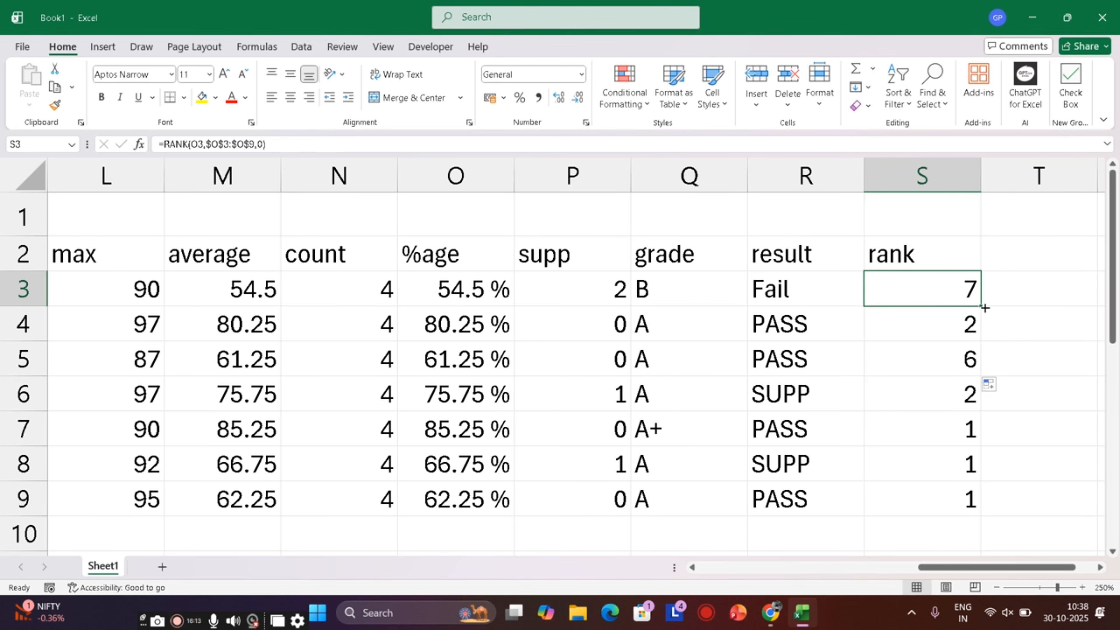
pyautogui.doubleClick(984, 307)
pyautogui.click(1045, 423)
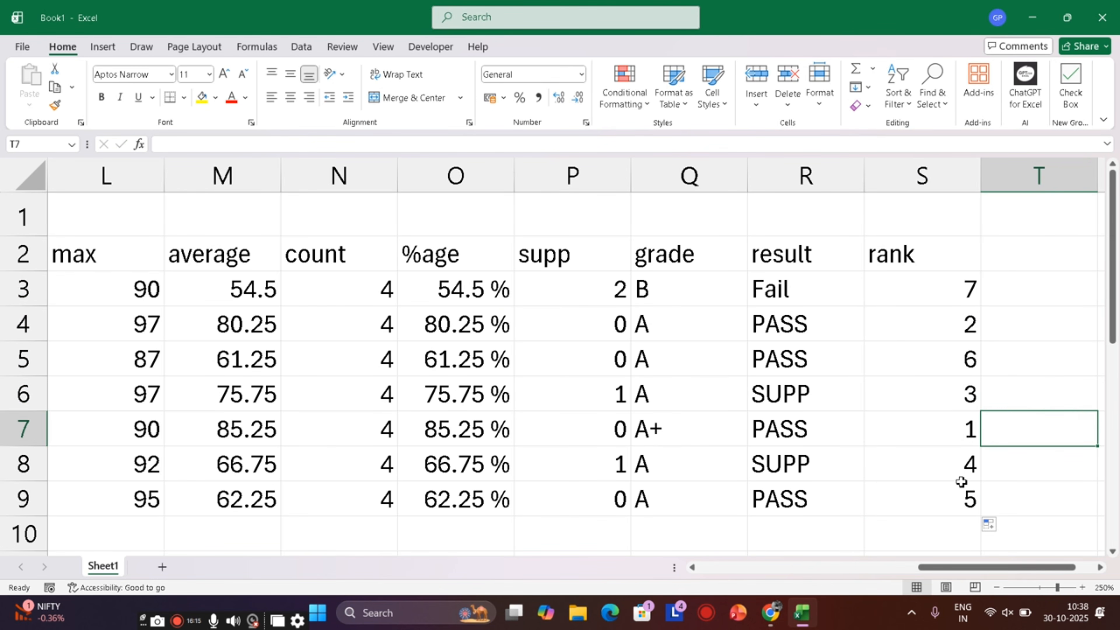
# - Merge and center the "student marksheet" title across A1:S1 so it spans every column through rank
pyautogui.click(989, 340)
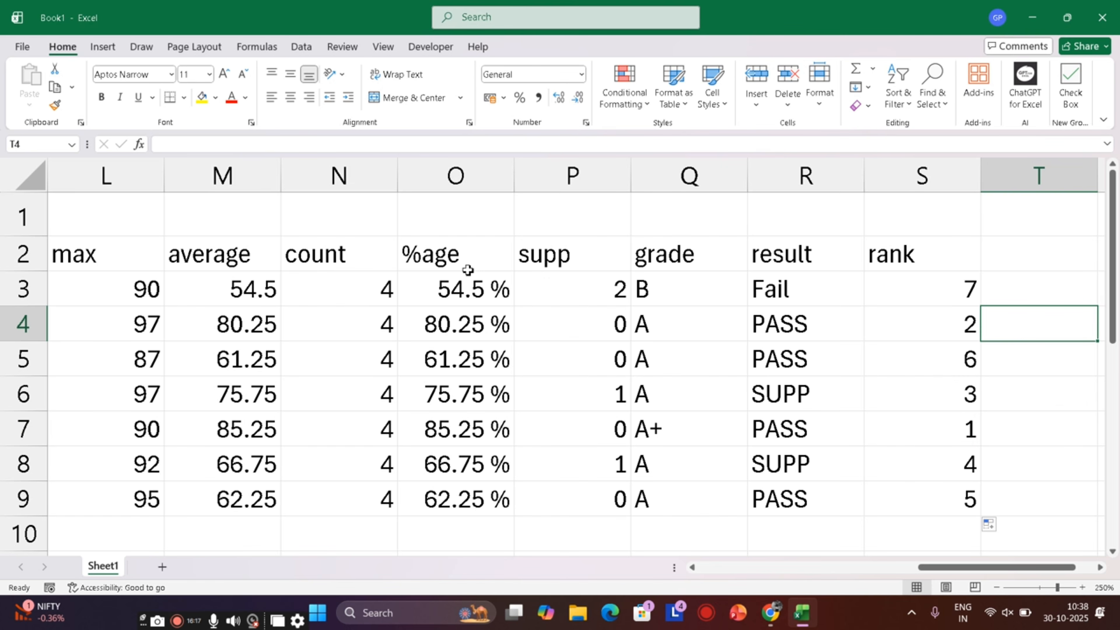
pyautogui.hotkey('ctrl', 'Left')
pyautogui.hotkey('ctrl', 'Left')
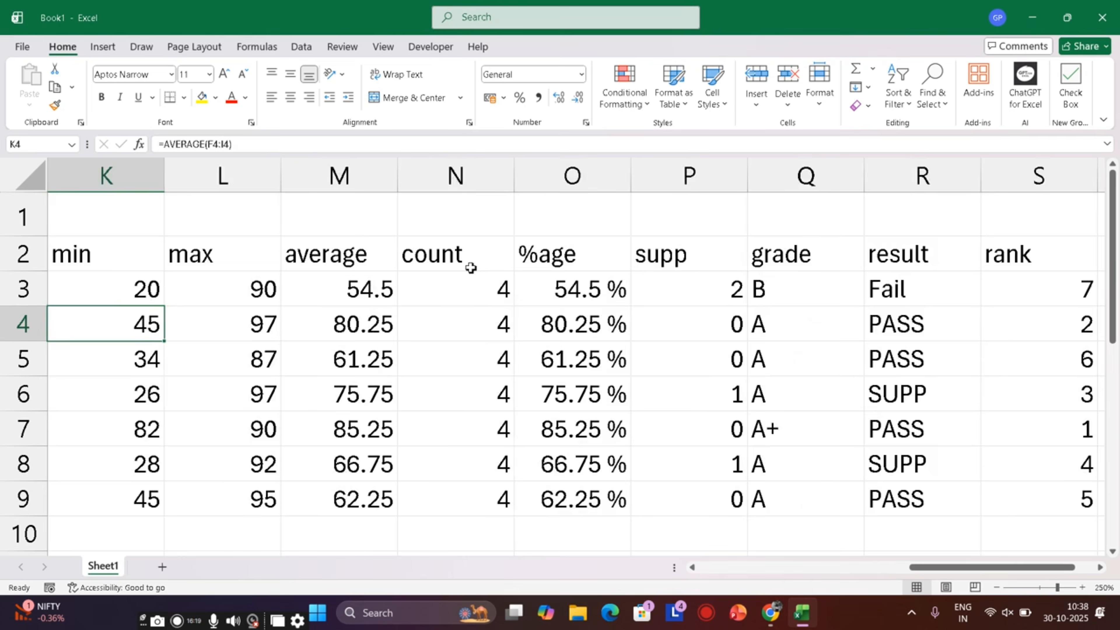
pyautogui.click(444, 217)
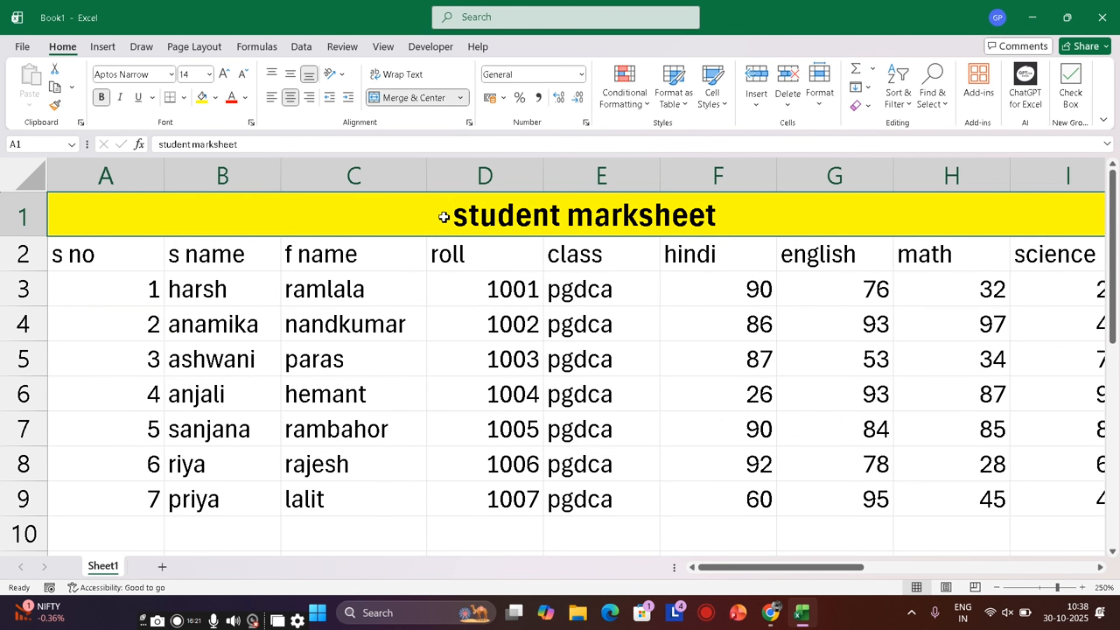
pyautogui.hotkey('shift', 'Right')
pyautogui.hotkey('shift', 'Right')
pyautogui.hotkey('shift', 'Right')
pyautogui.hotkey('shift', 'Right')
pyautogui.hotkey('shift', 'Right')
pyautogui.hotkey('shift', 'Right')
pyautogui.hotkey('shift', 'Right')
pyautogui.hotkey('shift', 'Right')
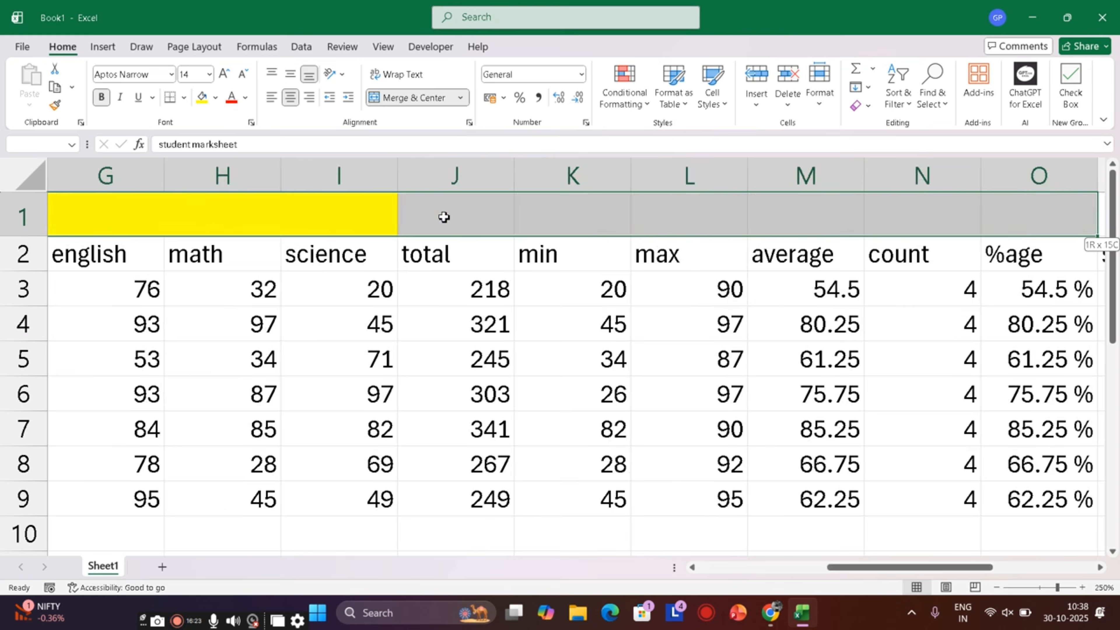
pyautogui.hotkey('shift', 'Right')
pyautogui.hotkey('shift', 'Right')
pyautogui.hotkey('shift', 'Right')
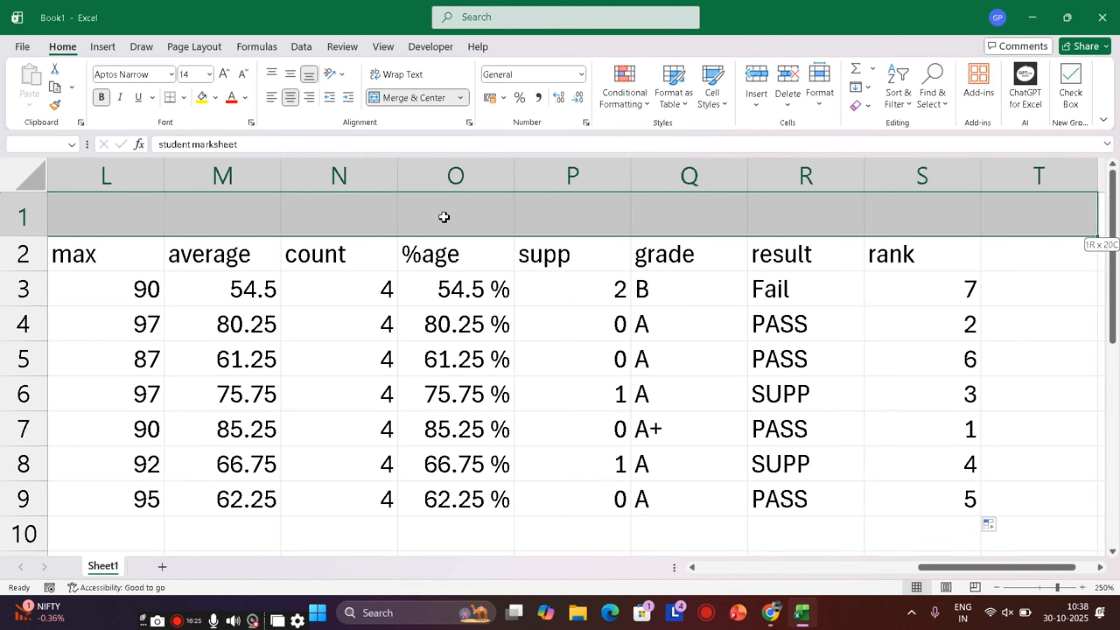
pyautogui.hotkey('shift', 'Left')
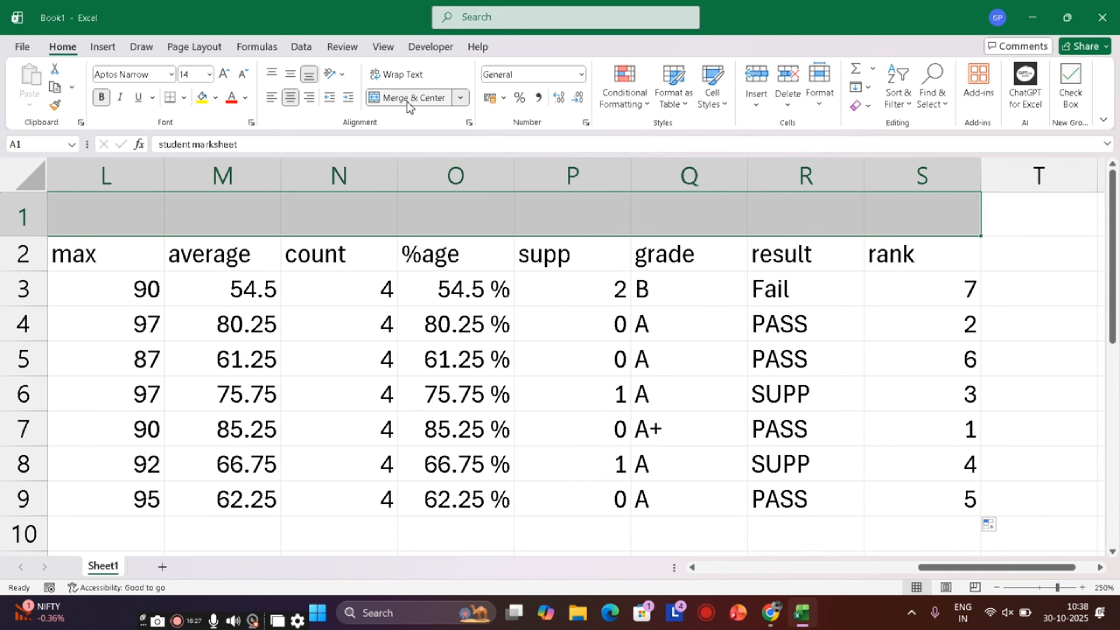
pyautogui.click(407, 101)
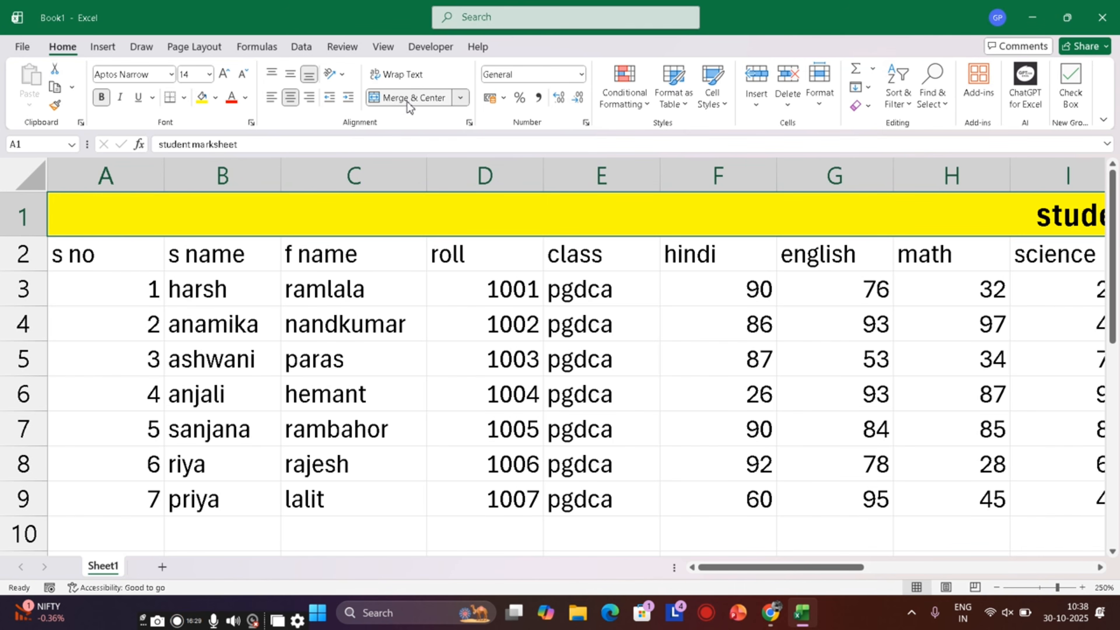
# - AutoFit the width of all columns in the sheet to their contents
pyautogui.click(489, 285)
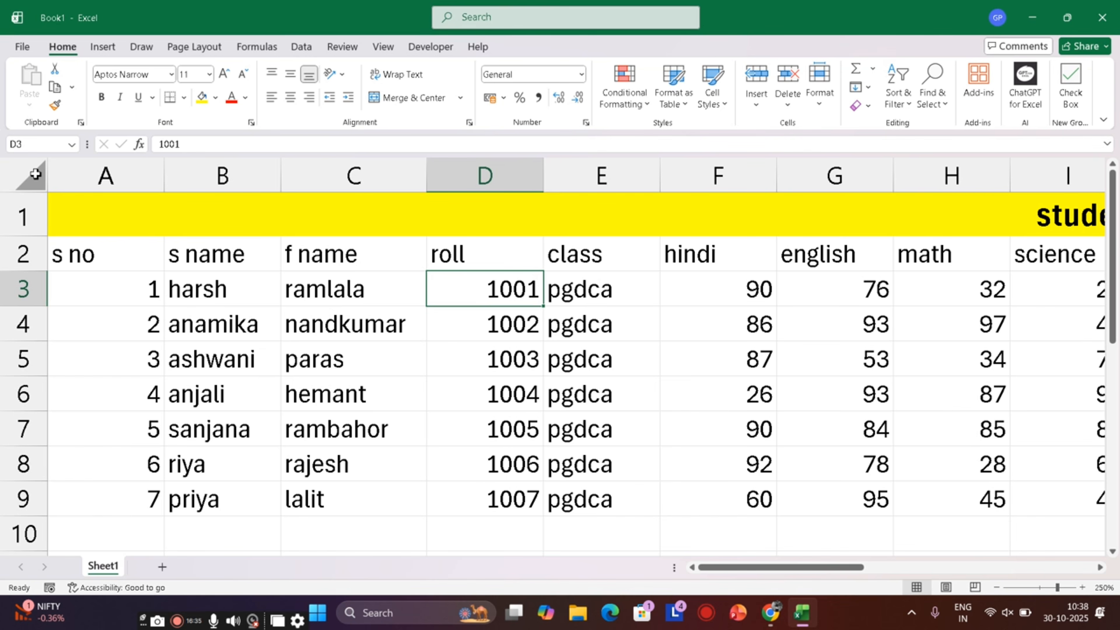
pyautogui.click(33, 174)
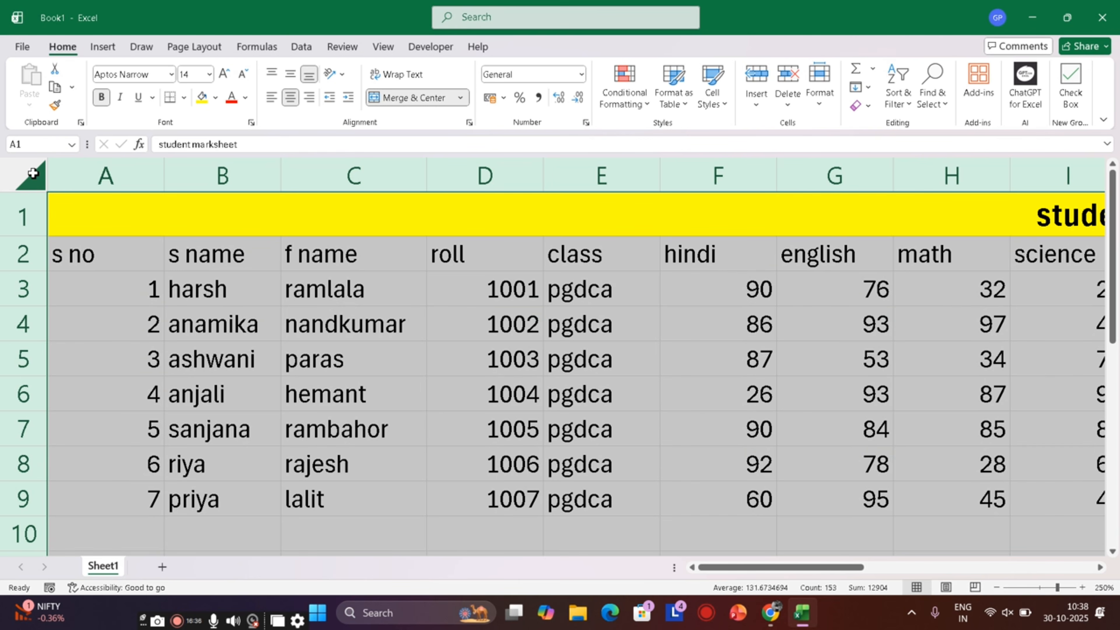
pyautogui.doubleClick(166, 176)
pyautogui.click(219, 384)
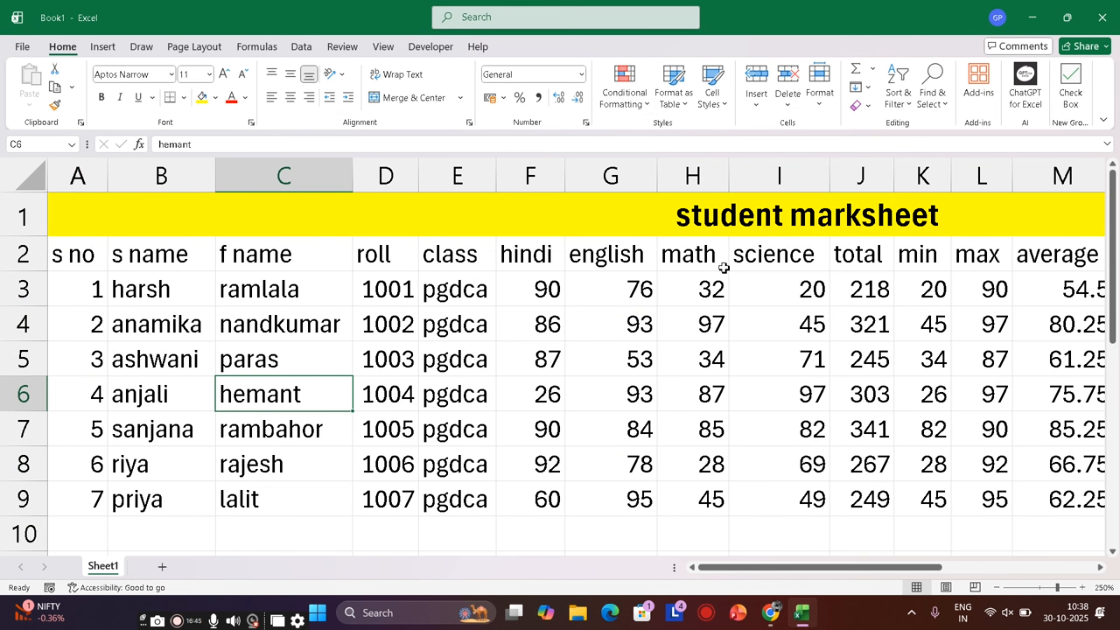
# - Review the resized columns along row 3, from science through rank and back to s no
pyautogui.click(733, 282)
pyautogui.press('Right')
pyautogui.press('Right')
pyautogui.press('Right')
pyautogui.press('Right')
pyautogui.press('Right')
pyautogui.press('Right')
pyautogui.press('Right')
pyautogui.press('Right')
pyautogui.press('Right')
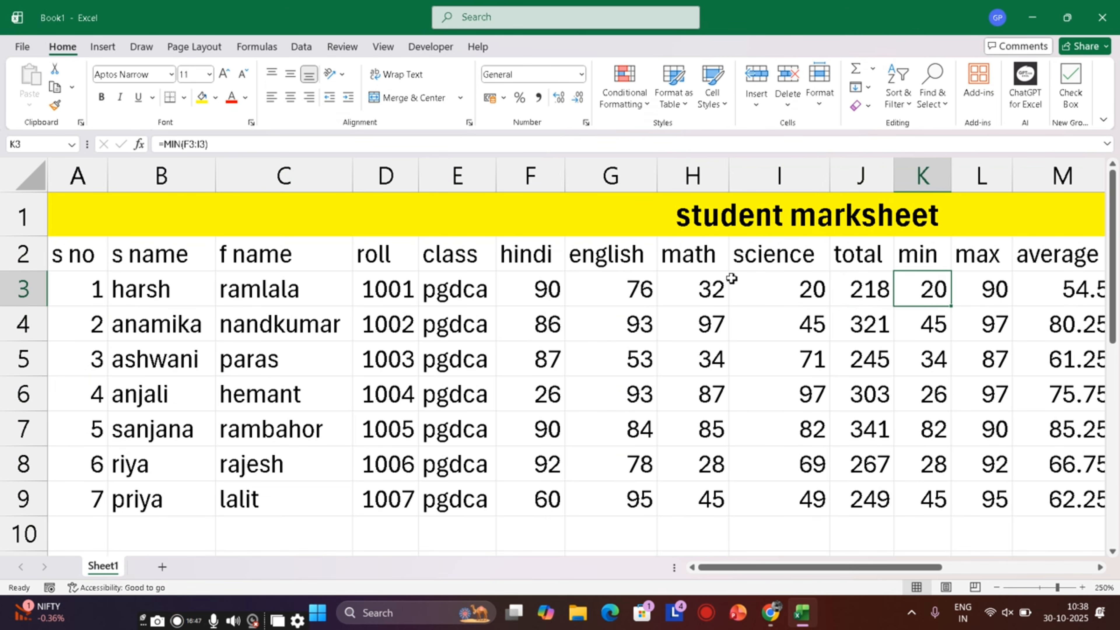
pyautogui.press('Right')
pyautogui.press('Right')
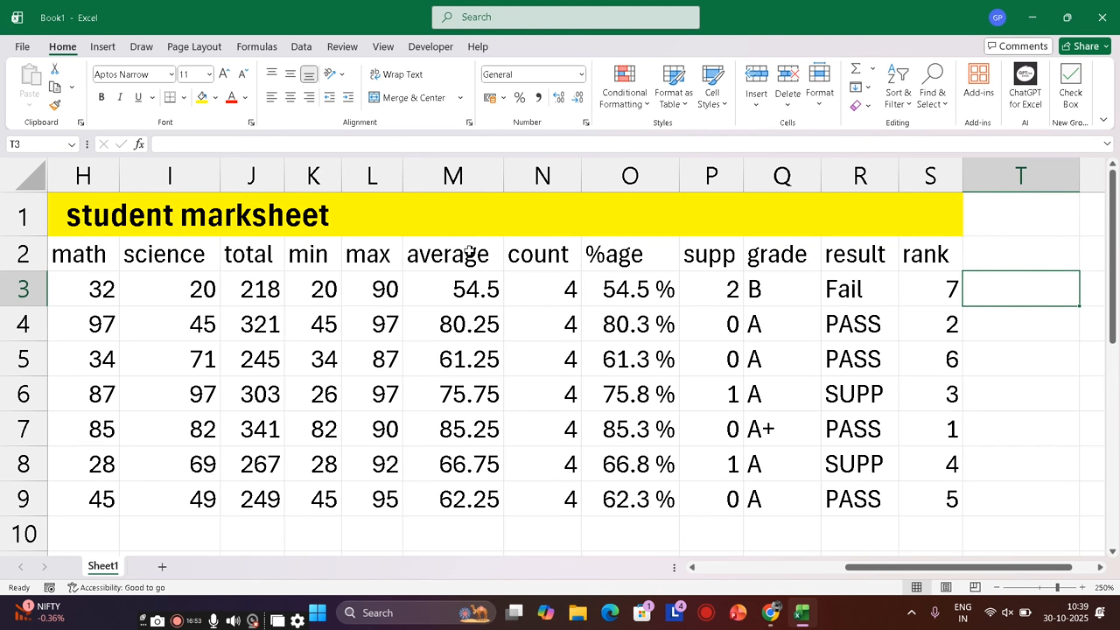
pyautogui.press('Left')
pyautogui.press('Left')
pyautogui.press('Left')
pyautogui.press('Left')
pyautogui.press('Left')
pyautogui.press('Left')
pyautogui.press('Left')
pyautogui.press('Left')
pyautogui.press('Left')
pyautogui.press('Left')
pyautogui.press('Left')
pyautogui.press('Left')
pyautogui.press('Left')
pyautogui.press('Left')
pyautogui.press('Left')
pyautogui.press('Left')
pyautogui.press('Left')
pyautogui.press('Left')
pyautogui.press('Left')
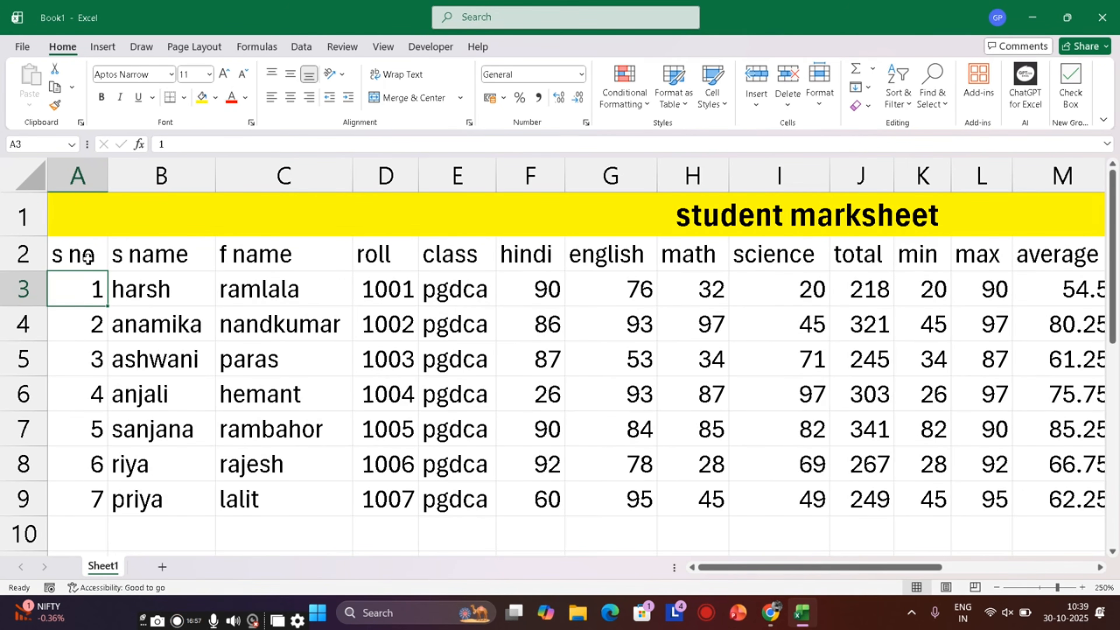
# - Rotate the text of the header row 2 upward with Rotate Text Up
pyautogui.click(23, 253)
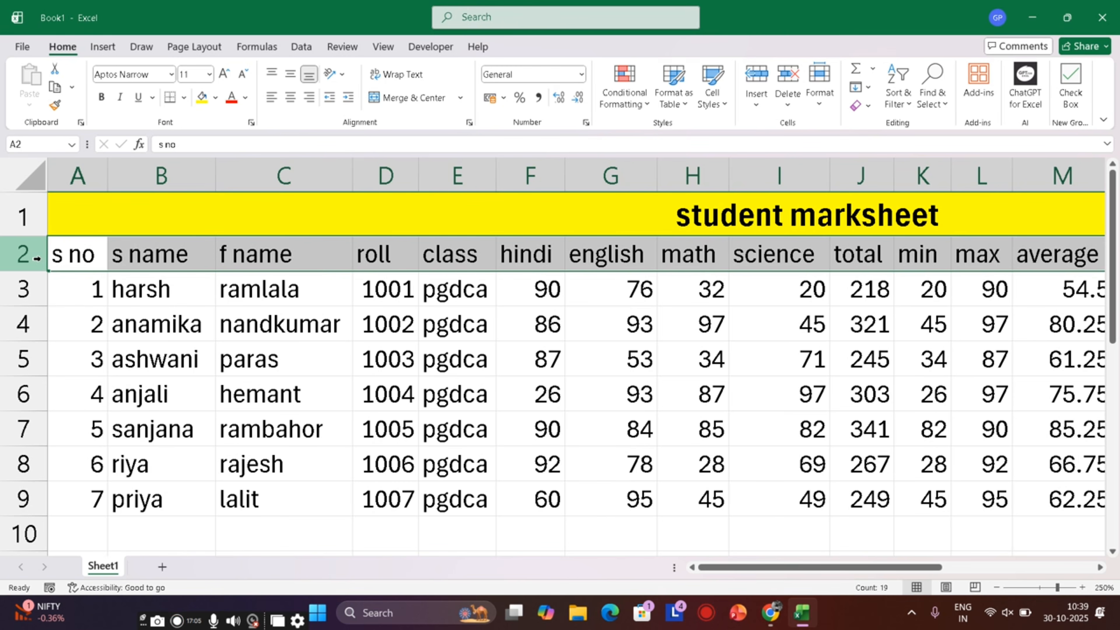
pyautogui.click(335, 74)
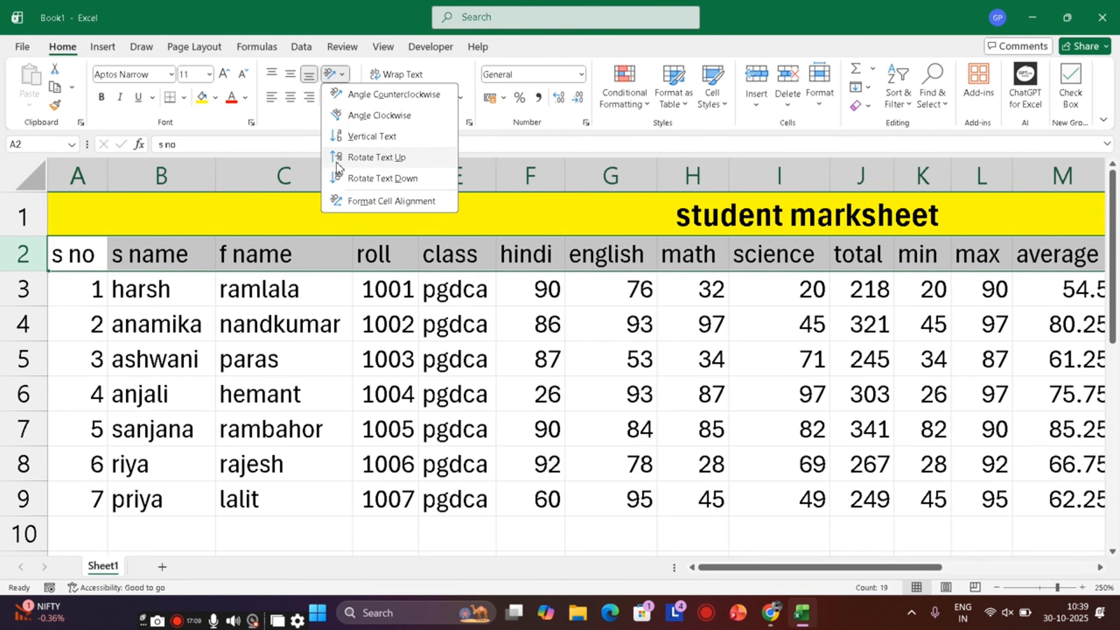
pyautogui.click(375, 157)
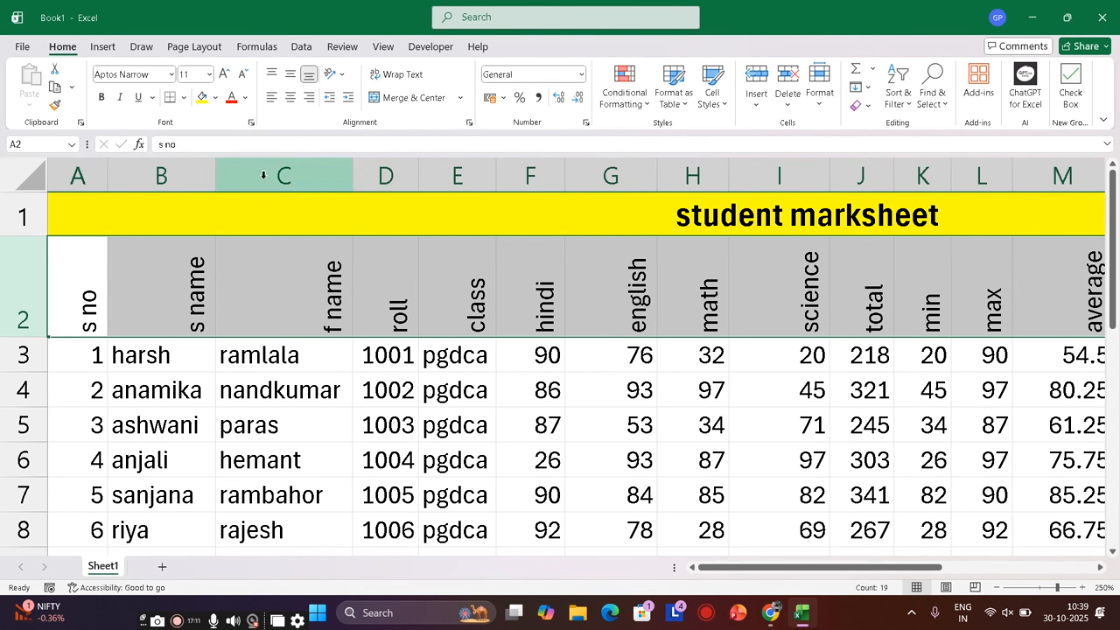
pyautogui.click(244, 399)
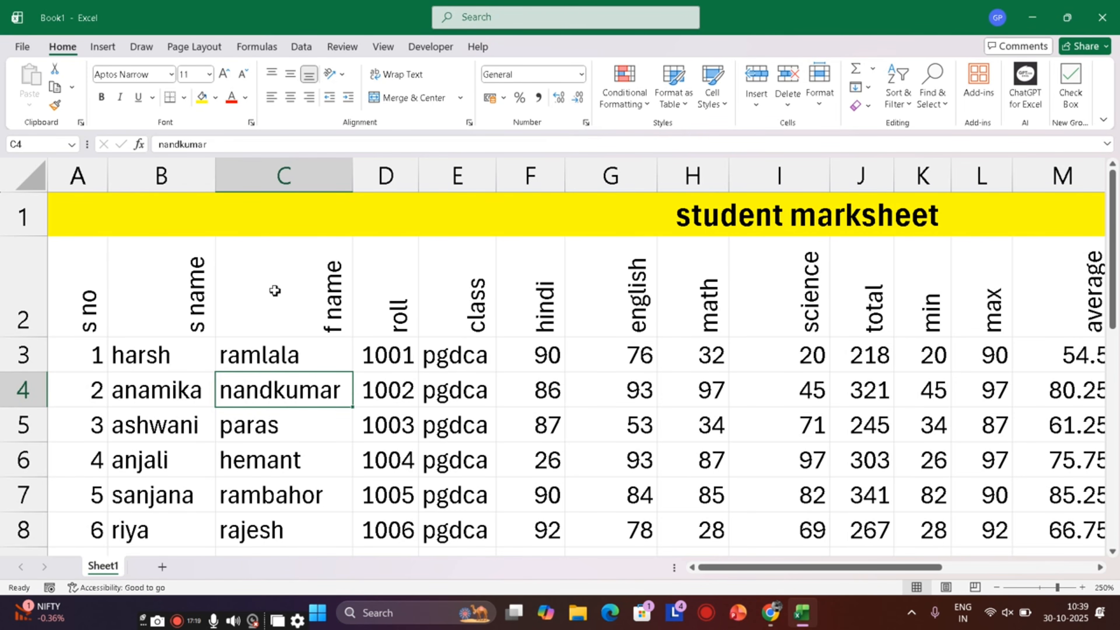
# - AutoFit all column widths again to suit the rotated headers, and bring the whole marksheet into view
pyautogui.click(34, 173)
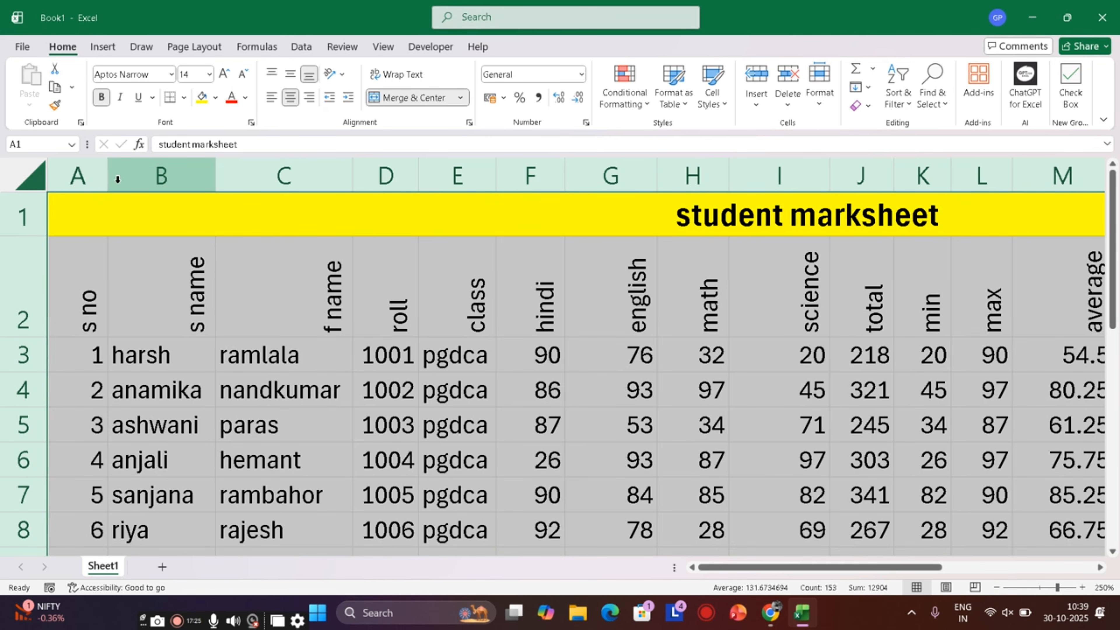
pyautogui.doubleClick(566, 177)
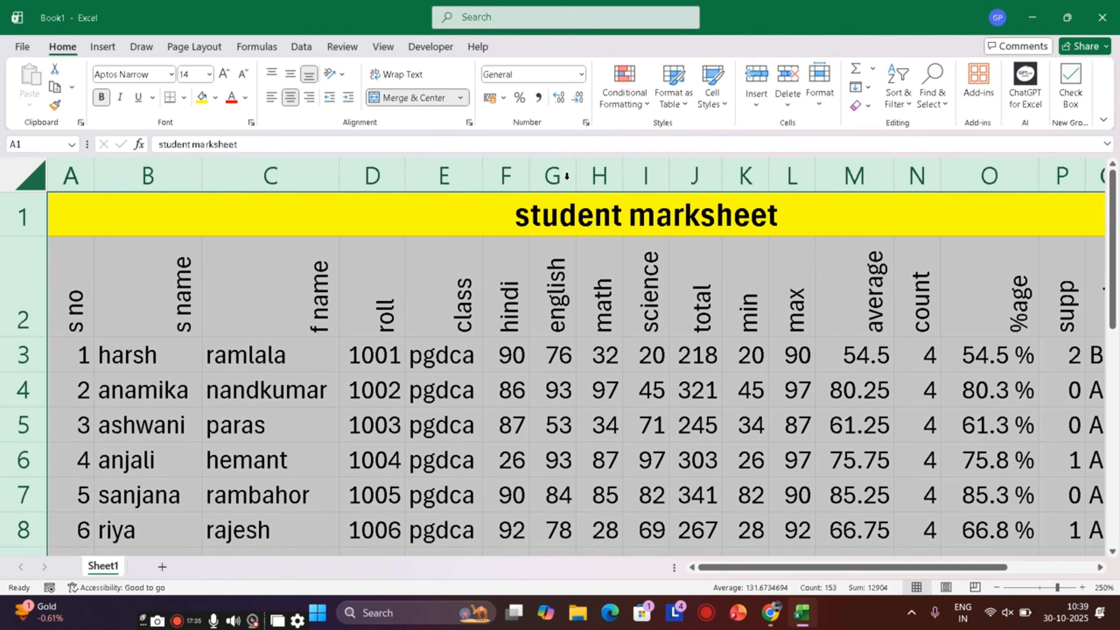
pyautogui.scroll(-2, 898, 380)
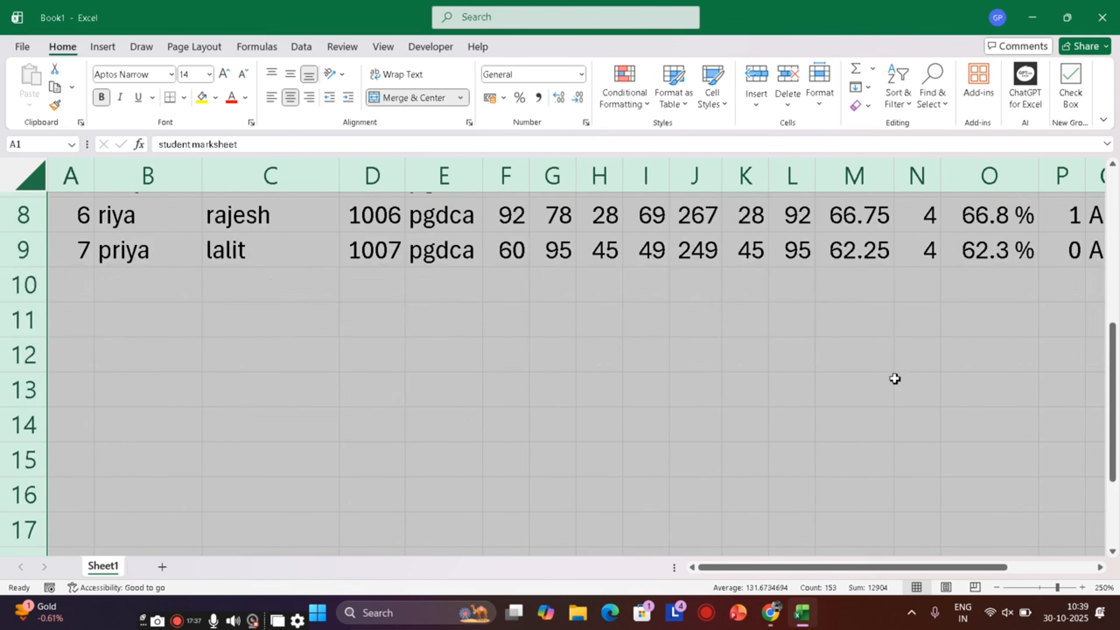
pyautogui.scroll(2, 895, 381)
pyautogui.click(882, 383)
pyautogui.scroll(-5, 876, 353)
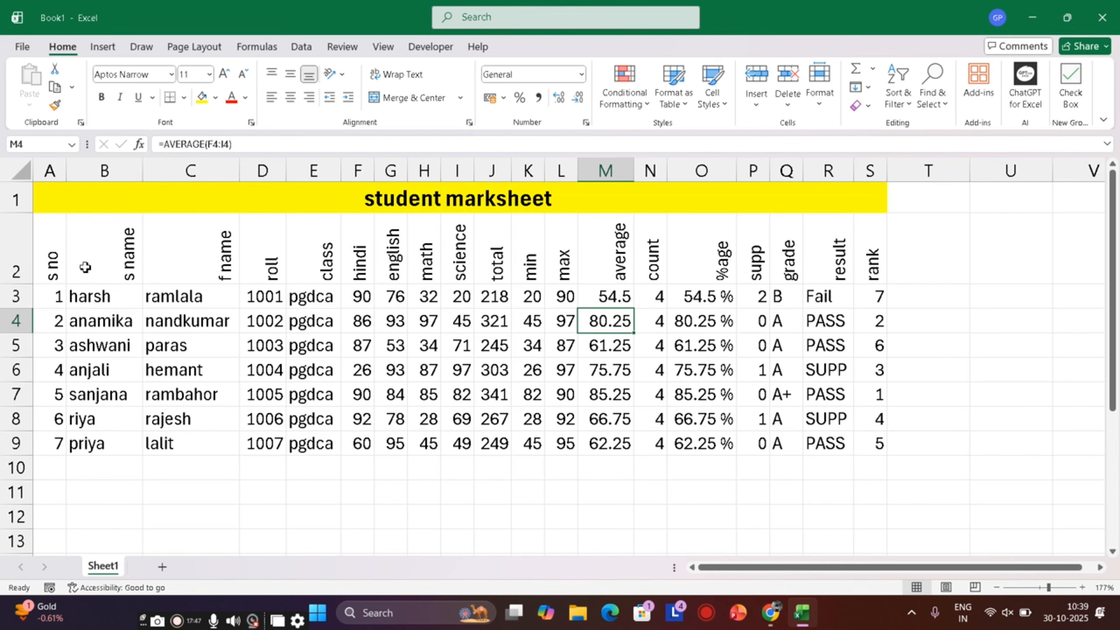
# - Examine how the marksheet fits the page in the print preview, and return to the sheet
pyautogui.click(29, 46)
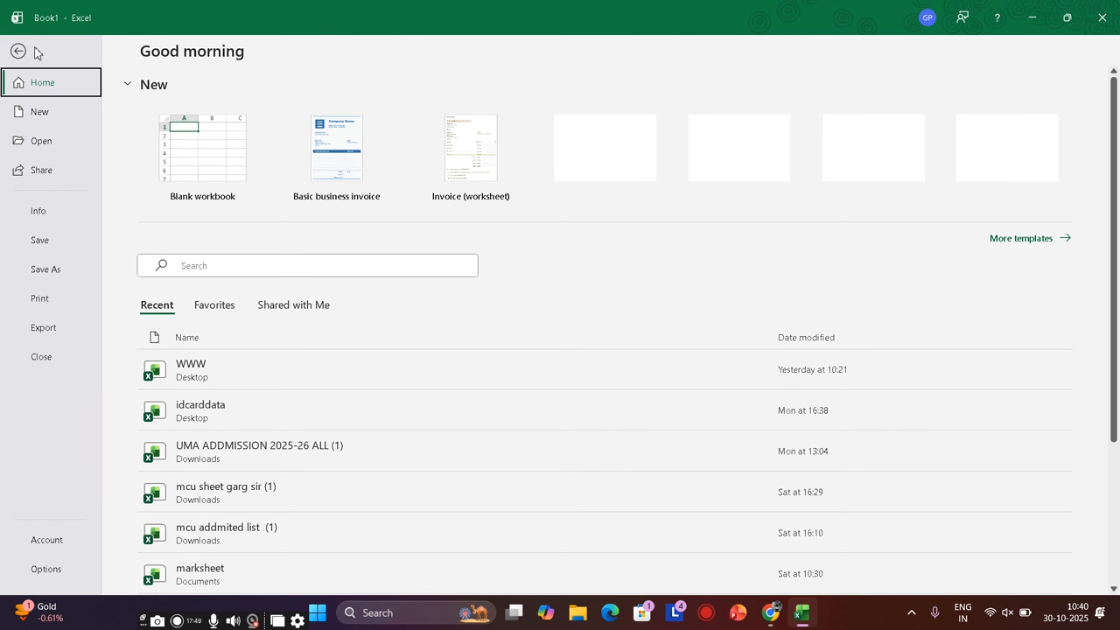
pyautogui.click(49, 296)
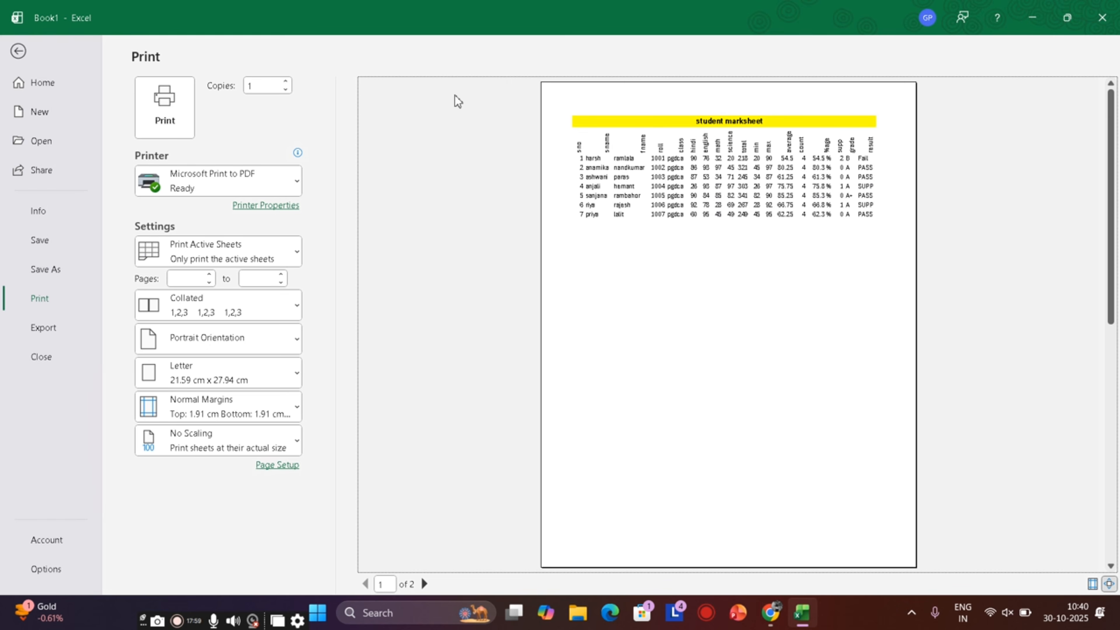
pyautogui.click(18, 51)
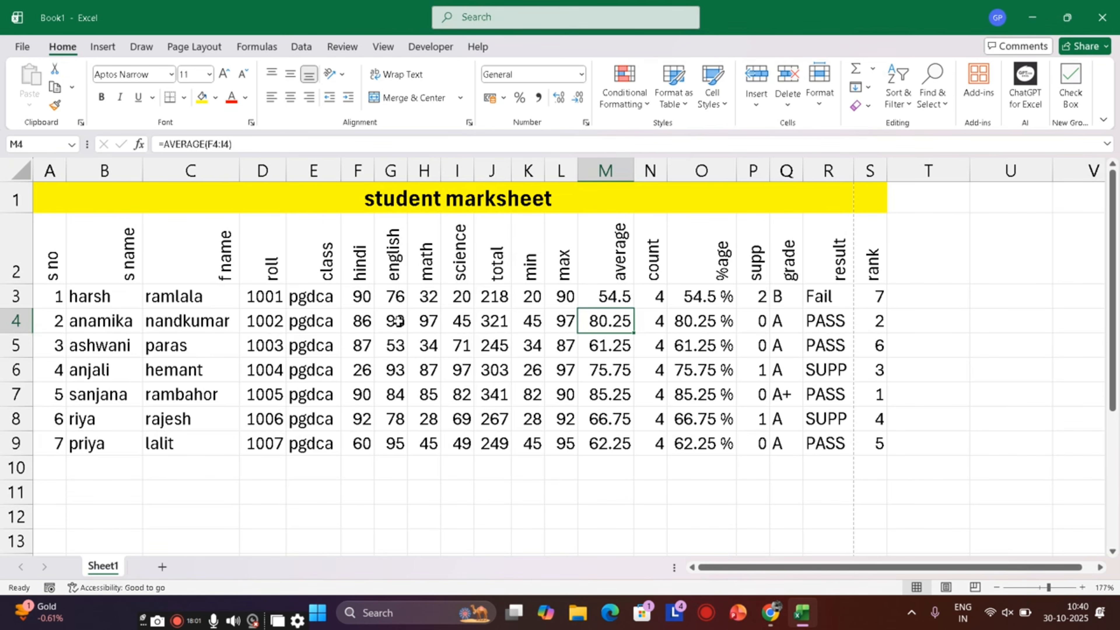
# - Apply All Borders to the whole marksheet, range A1:S9
pyautogui.click(493, 346)
pyautogui.click(454, 201)
pyautogui.moveTo(454, 200); pyautogui.dragTo(458, 439)
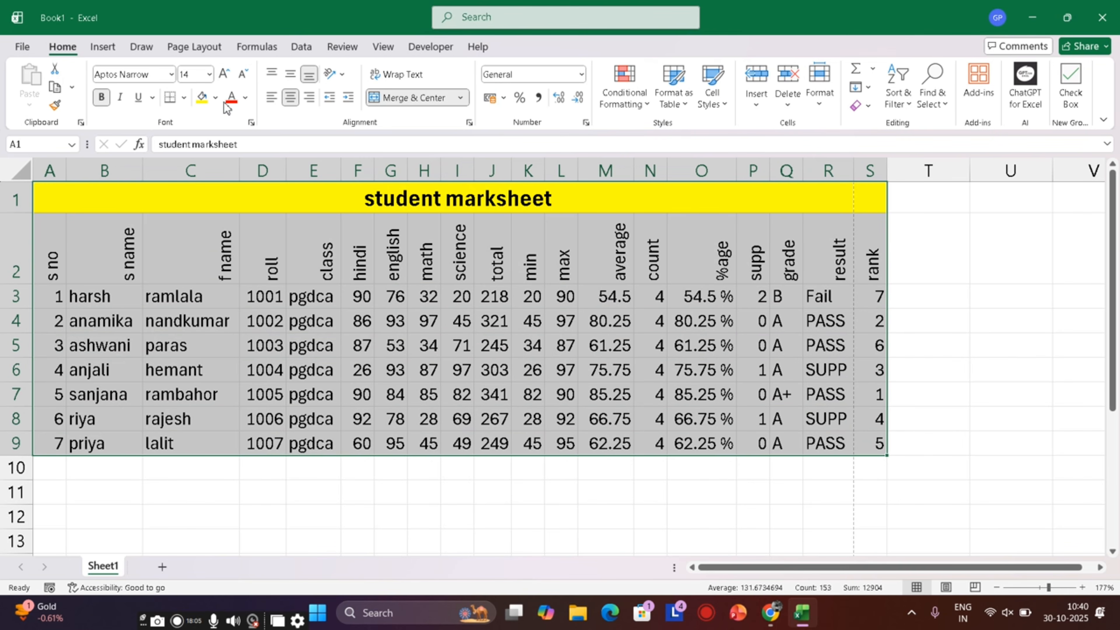
pyautogui.click(184, 98)
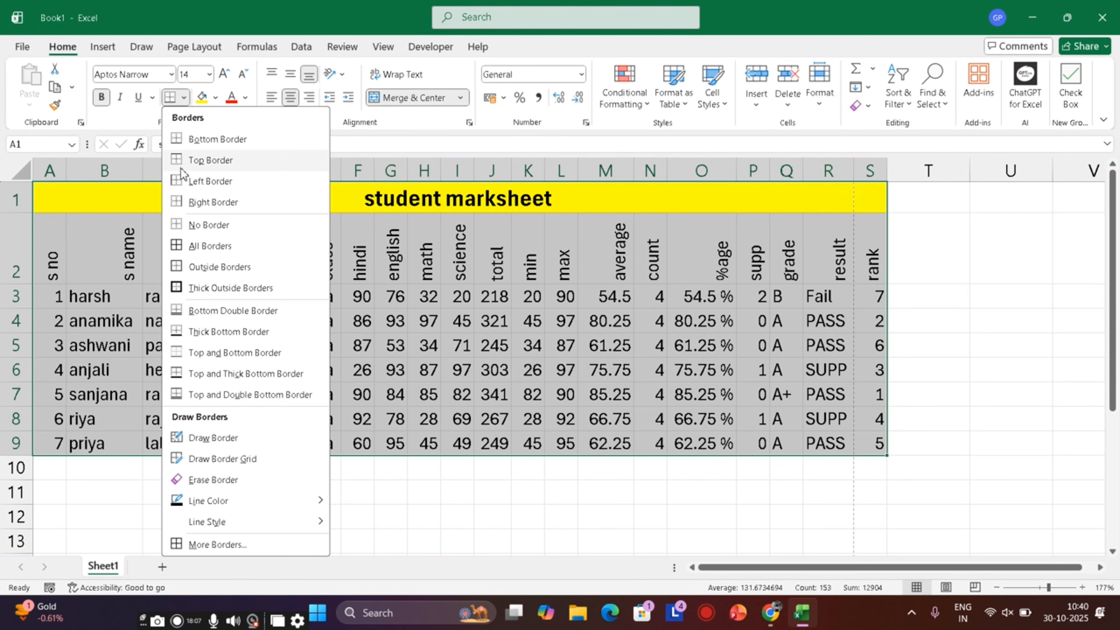
pyautogui.click(210, 246)
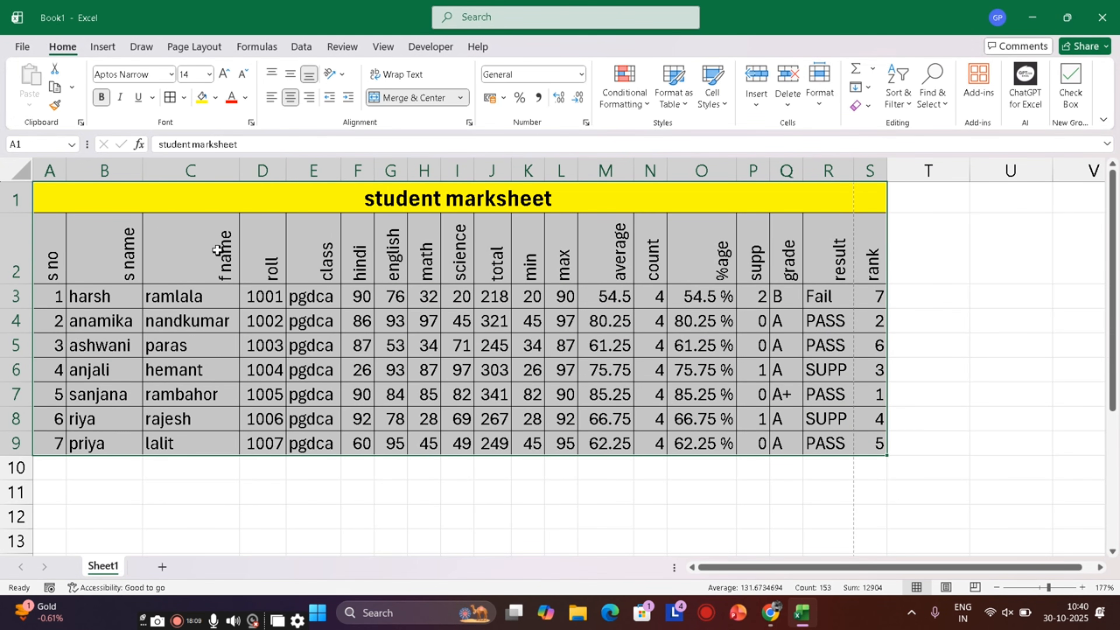
pyautogui.click(604, 368)
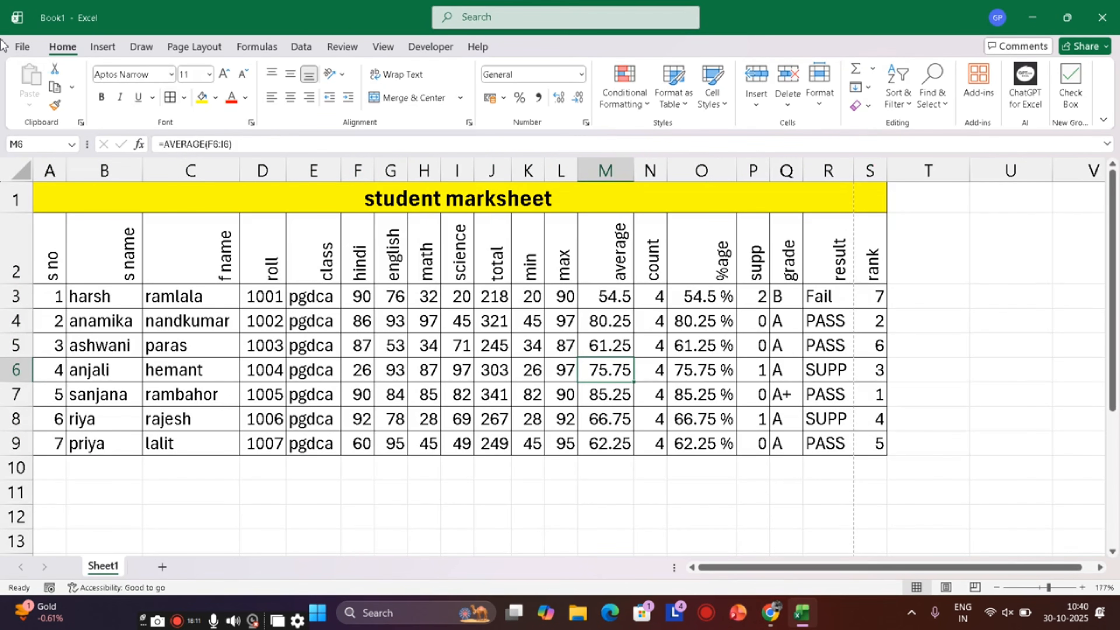
# - Check the bordered marksheet in the print preview and go back to the worksheet
pyautogui.click(22, 46)
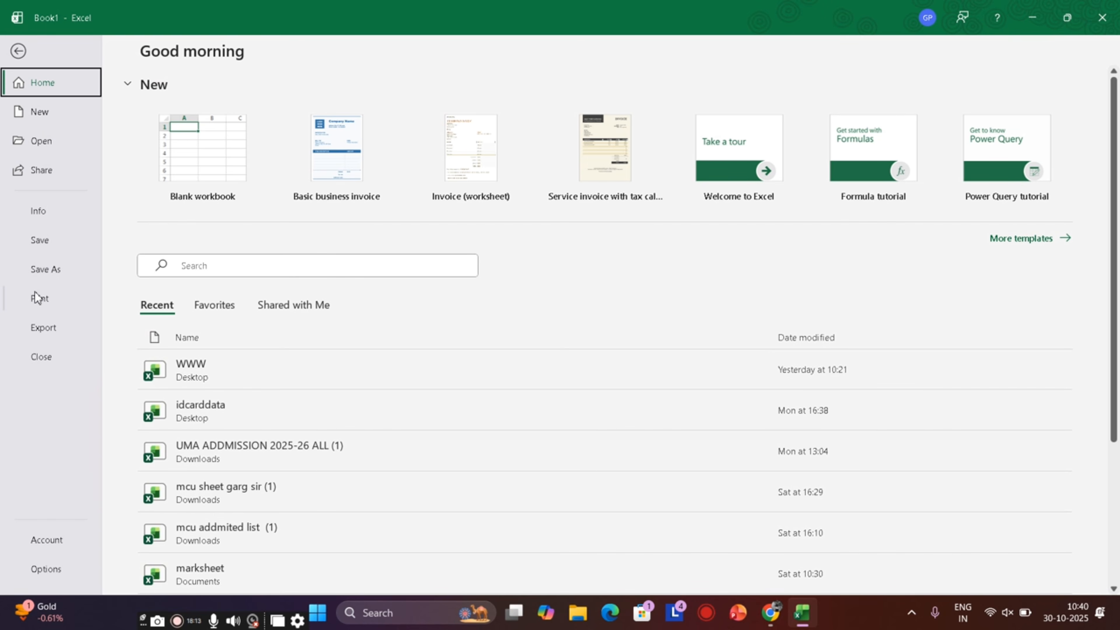
pyautogui.click(47, 300)
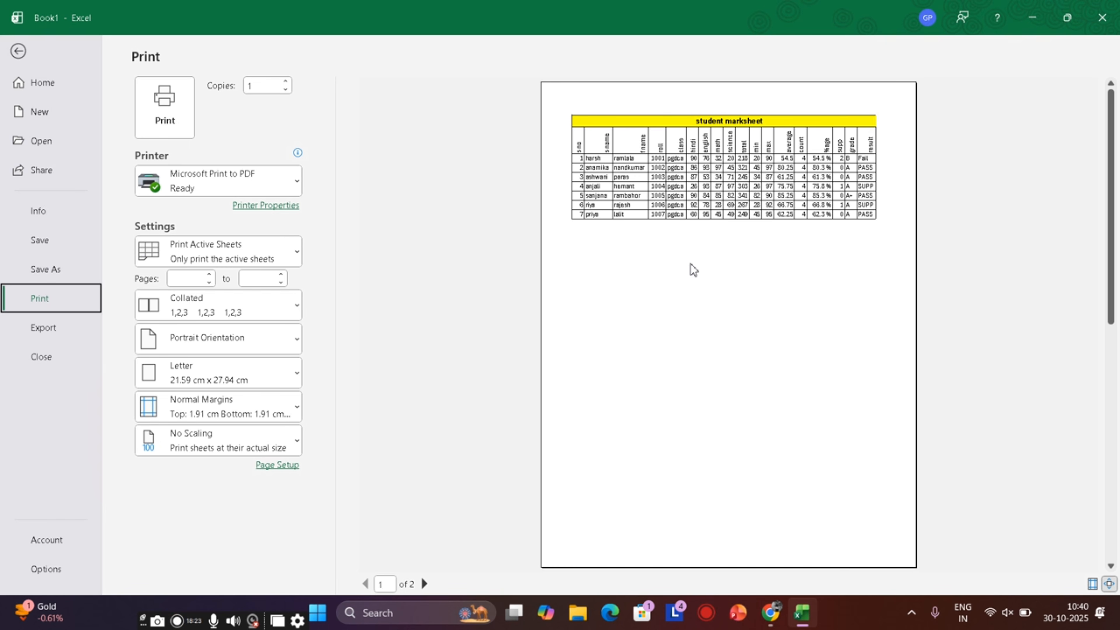
pyautogui.click(14, 56)
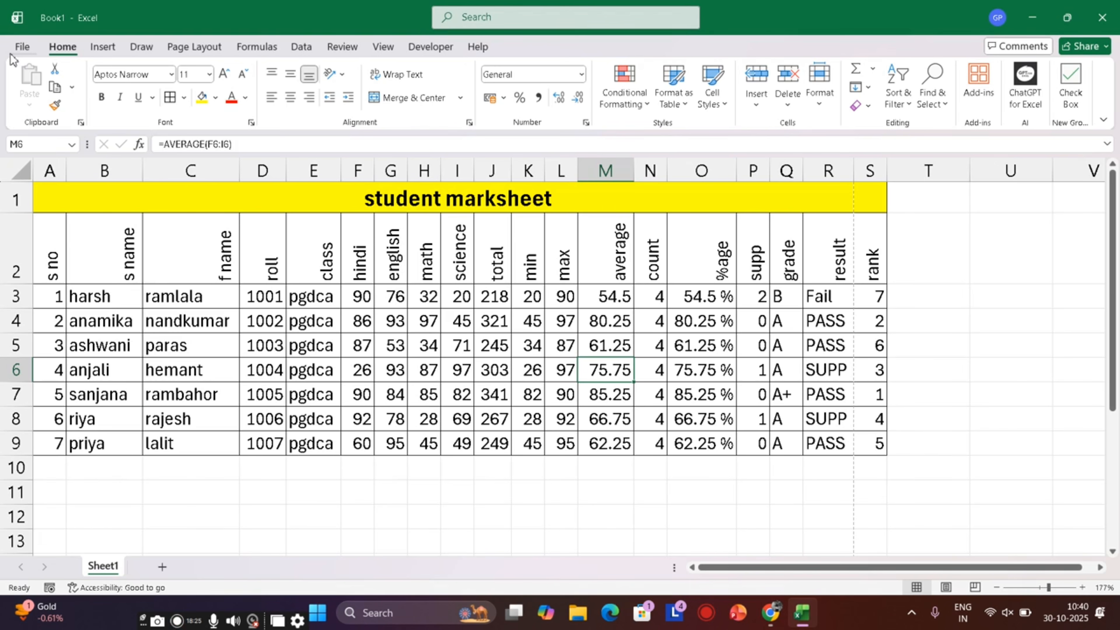
# - Set the sheet's page orientation to Landscape
pyautogui.click(194, 368)
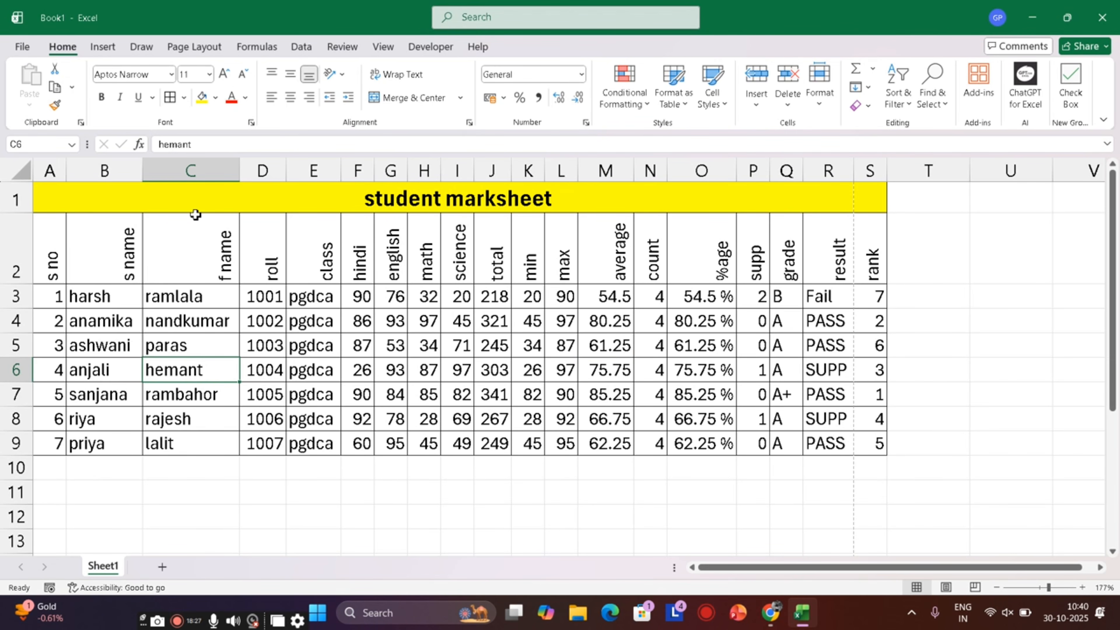
pyautogui.click(202, 48)
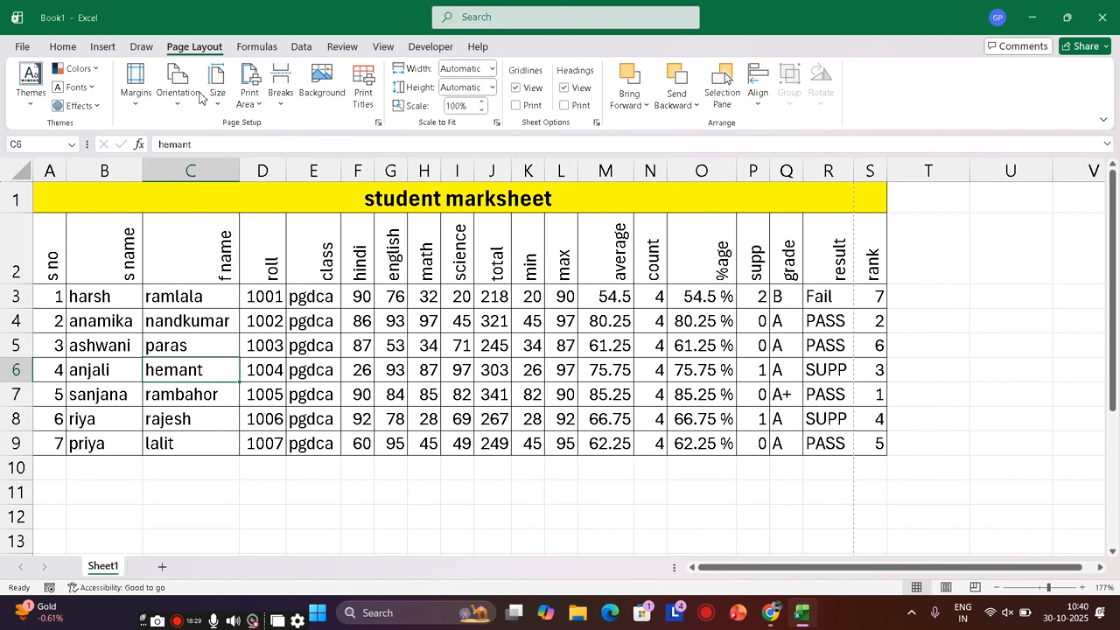
pyautogui.click(180, 106)
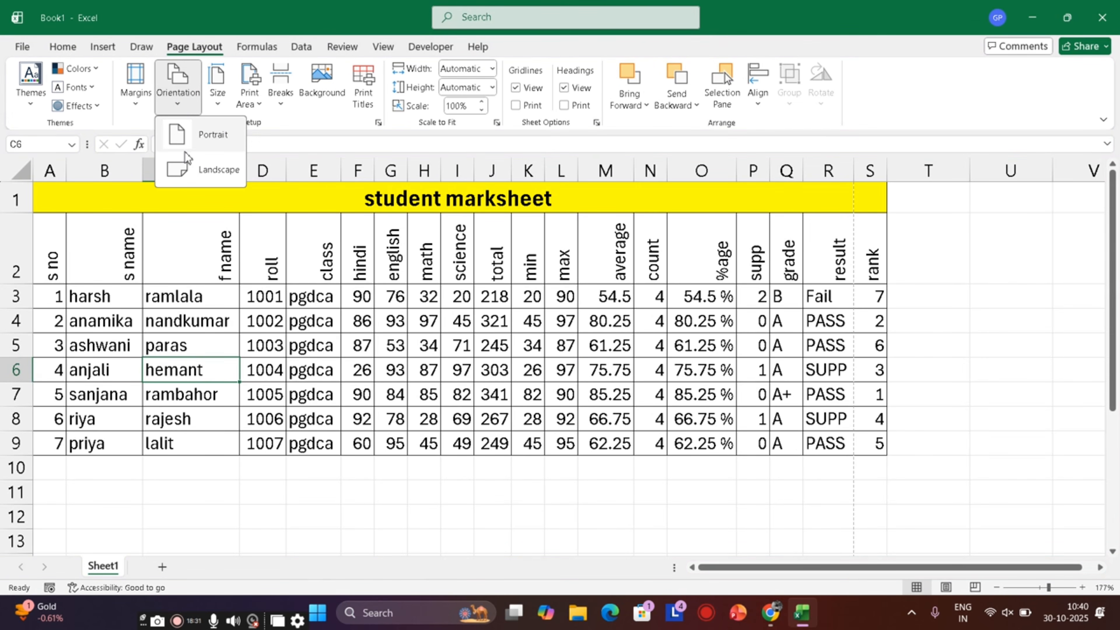
pyautogui.click(211, 171)
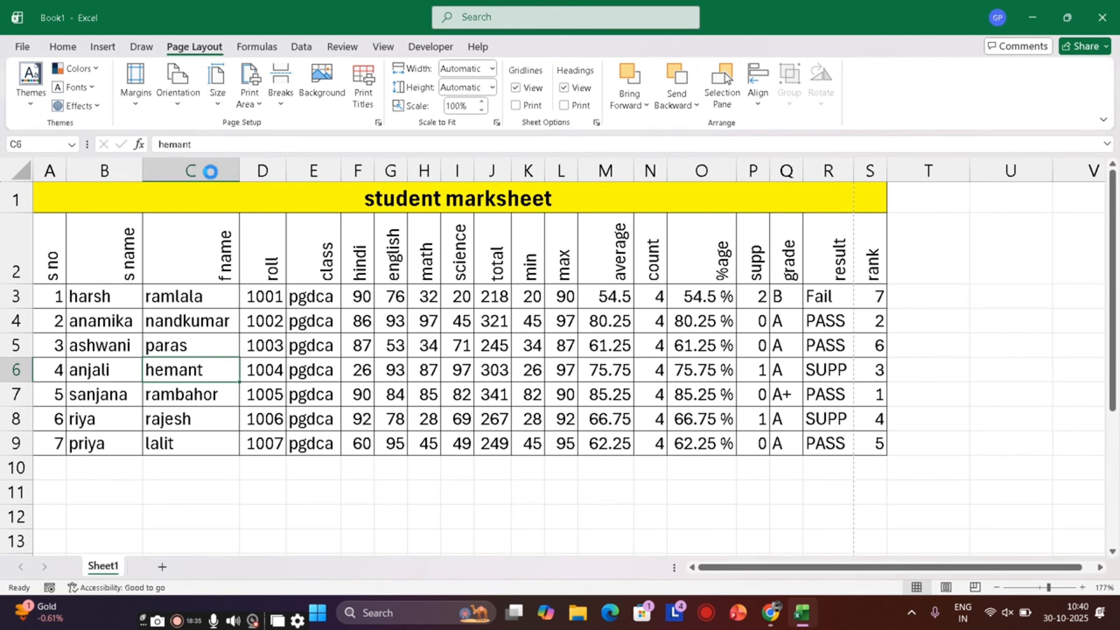
# - Check the landscape marksheet in the print preview and return to the worksheet
pyautogui.press('Right')
pyautogui.press('Right')
pyautogui.click(23, 47)
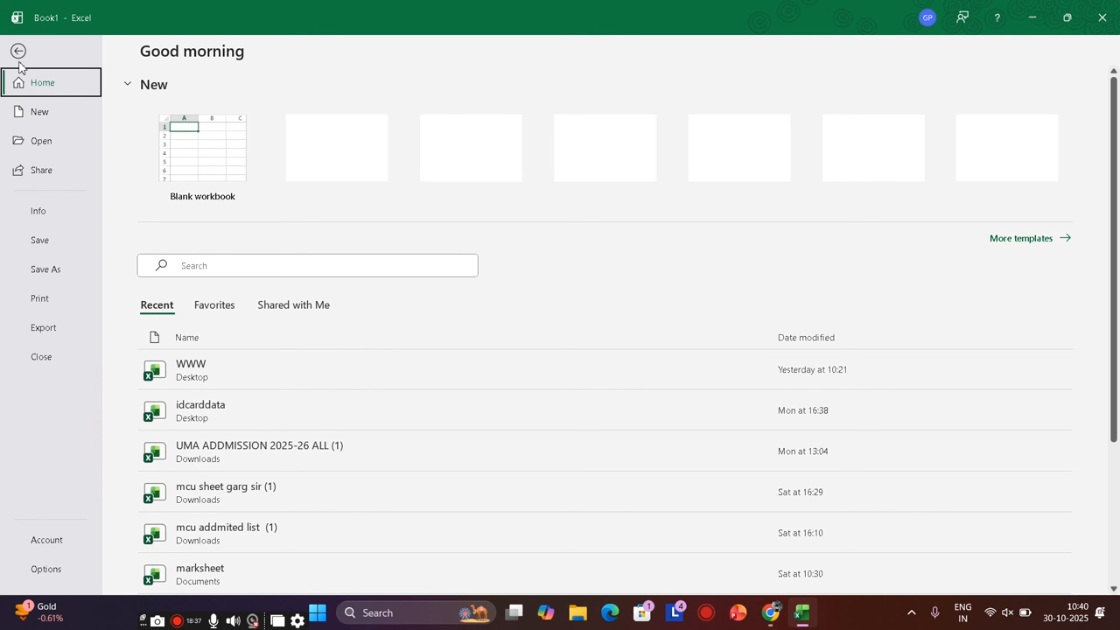
pyautogui.click(47, 304)
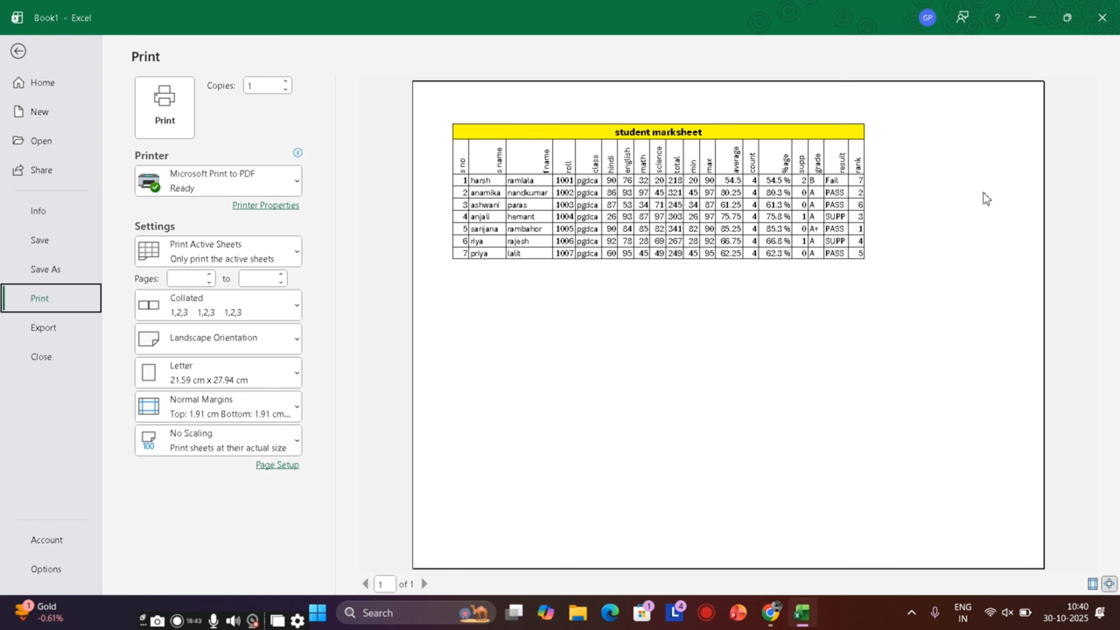
pyautogui.click(19, 52)
pyautogui.click(220, 304)
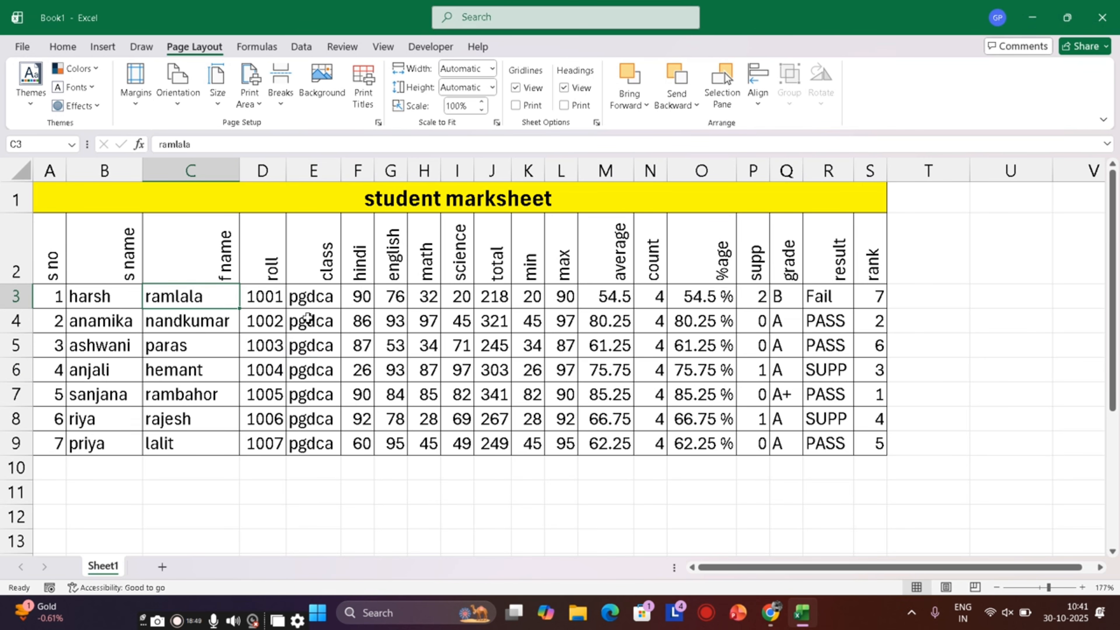
# - Increase the font size of the whole marksheet, range A1:S9, to 22
pyautogui.keyDown('ctrl'); pyautogui.scroll(-4, 307, 317); pyautogui.keyUp('ctrl')
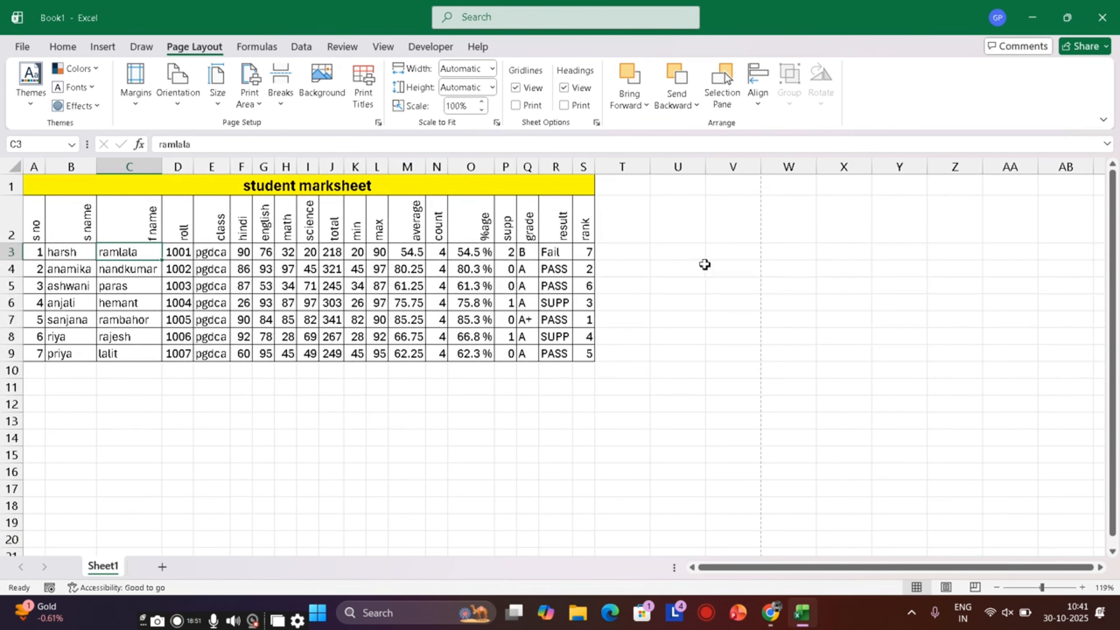
pyautogui.keyDown('ctrl'); pyautogui.scroll(-1, 775, 422); pyautogui.keyUp('ctrl')
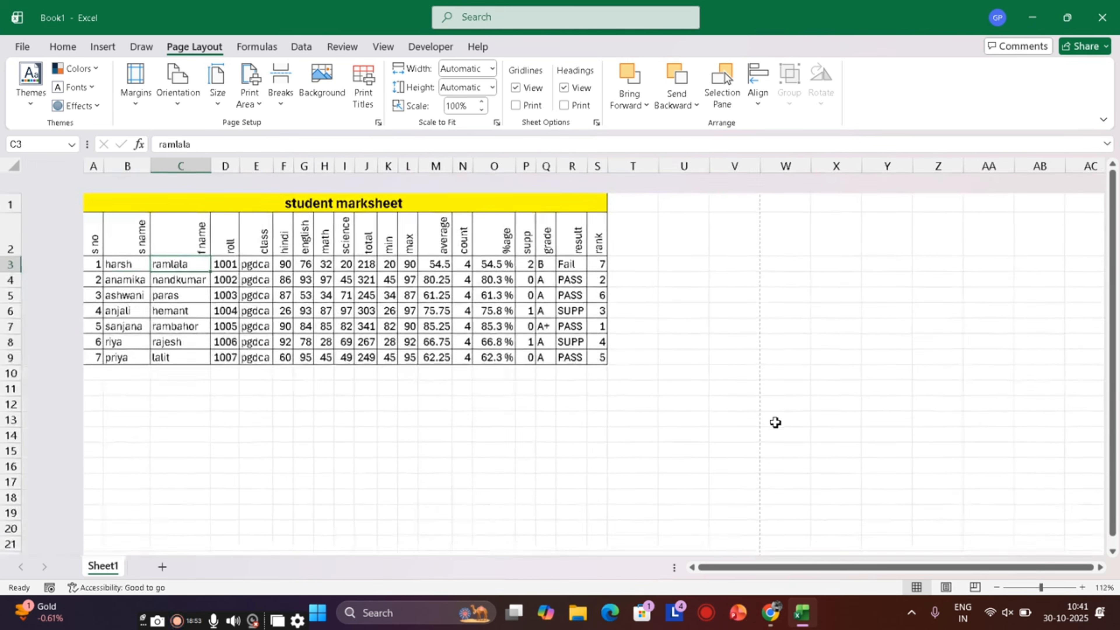
pyautogui.keyDown('ctrl'); pyautogui.scroll(-4, 775, 422); pyautogui.keyUp('ctrl')
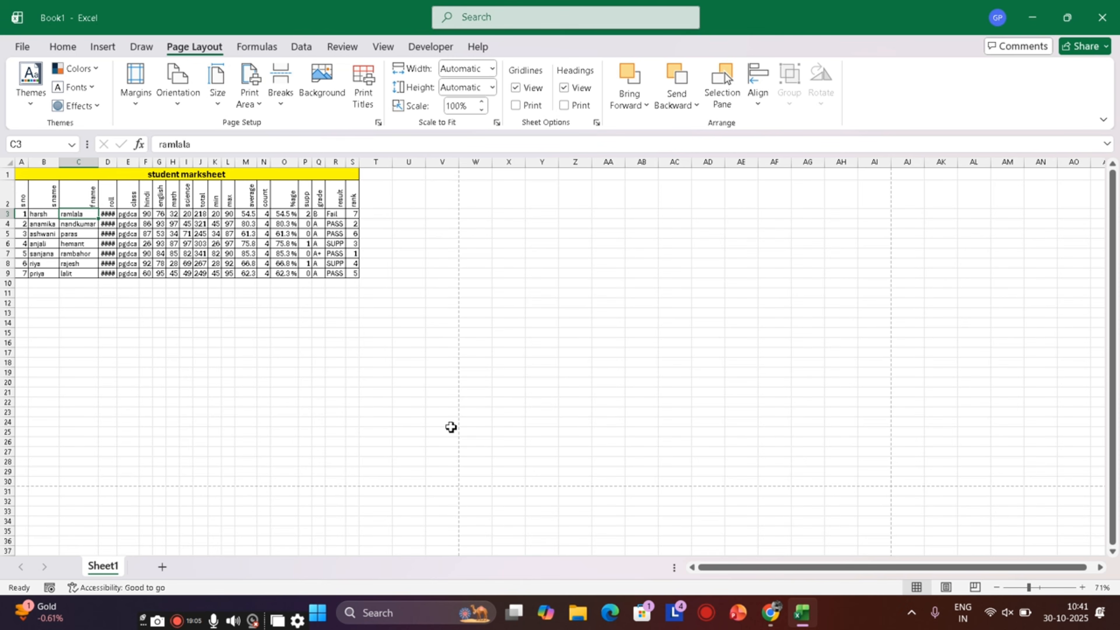
pyautogui.click(127, 343)
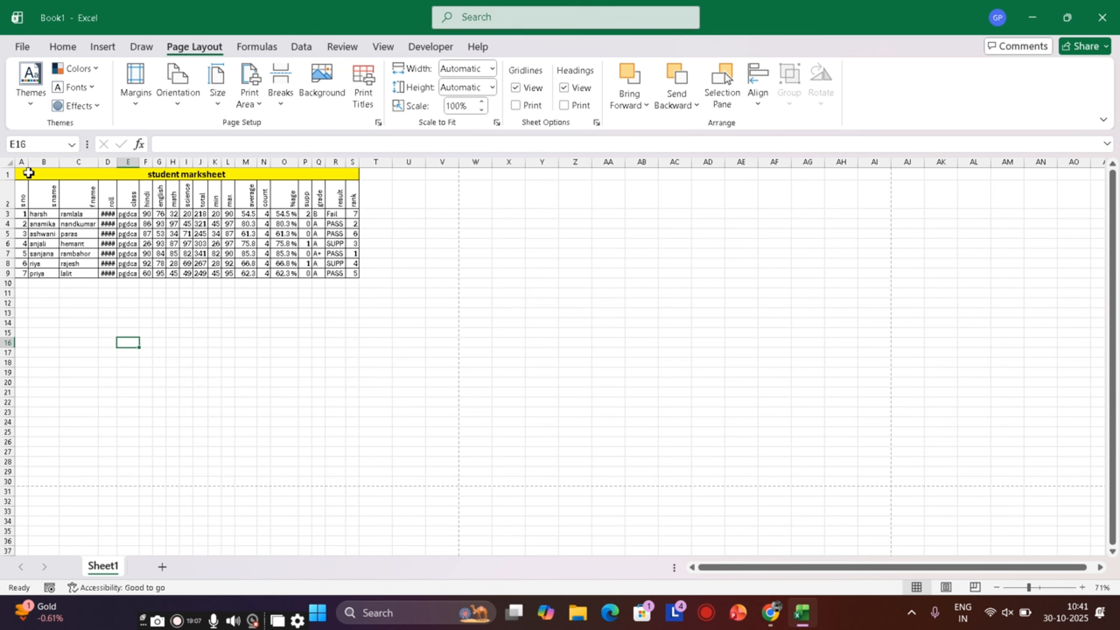
pyautogui.moveTo(29, 173); pyautogui.dragTo(72, 276)
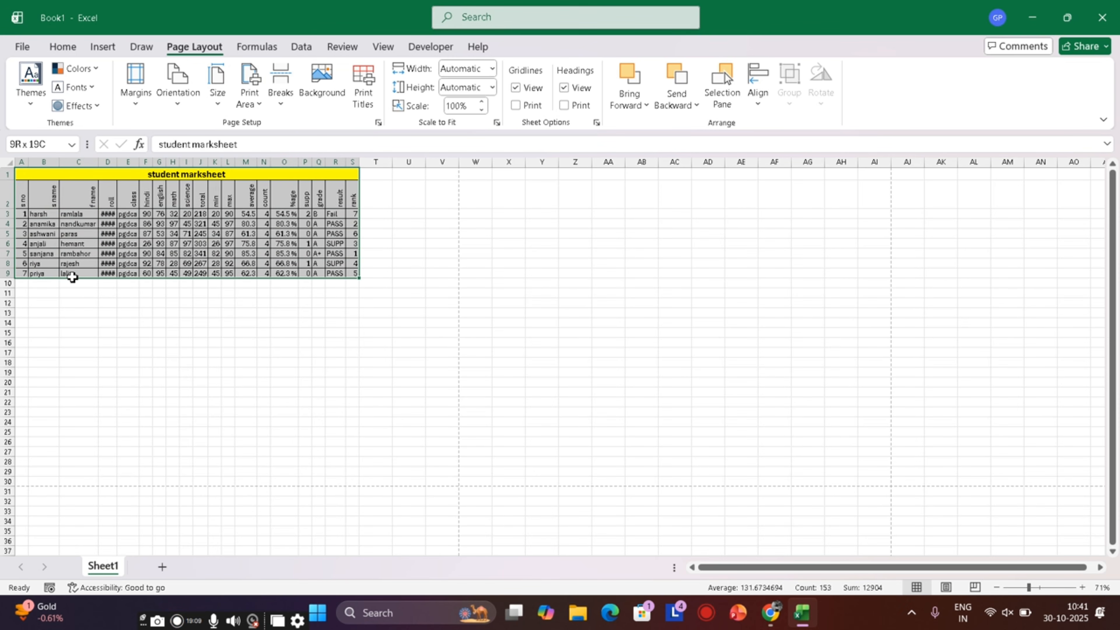
pyautogui.click(61, 46)
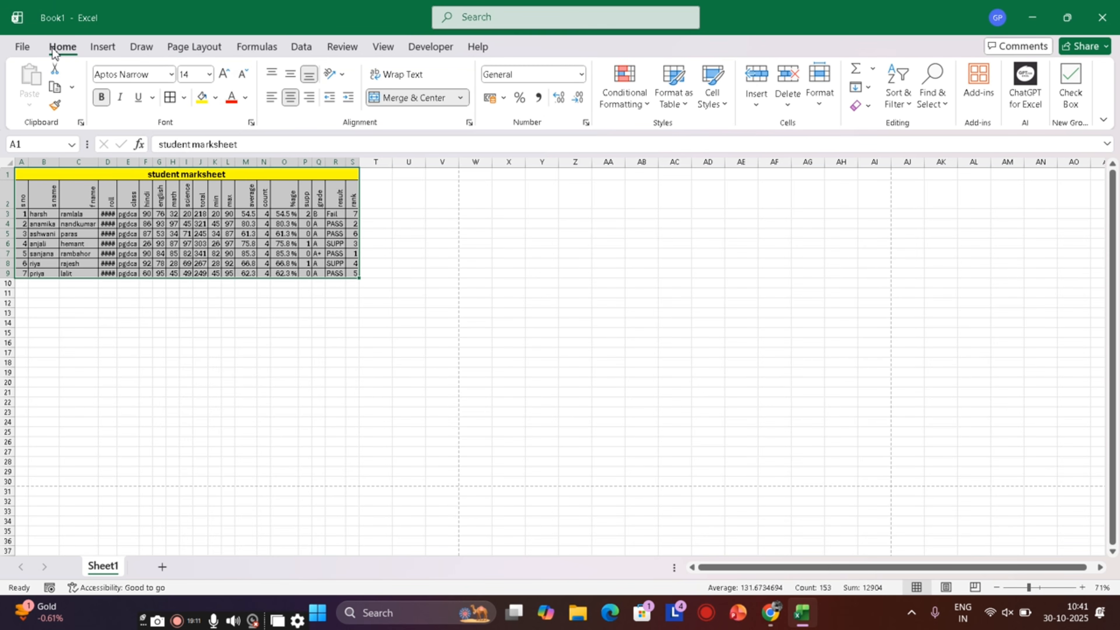
pyautogui.click(224, 72)
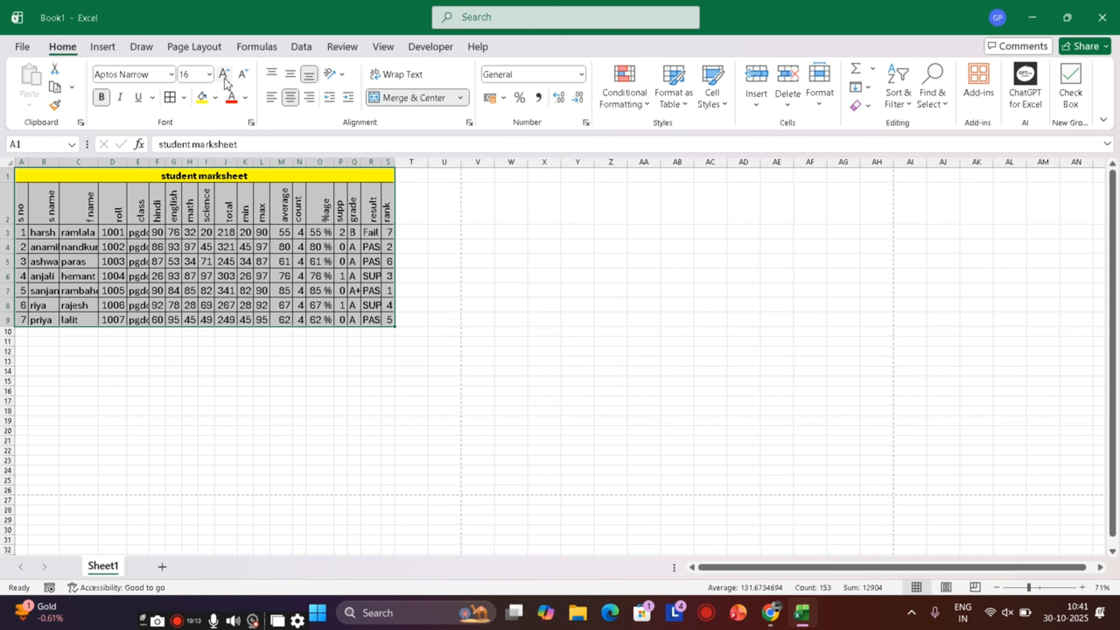
pyautogui.click(224, 73)
pyautogui.click(224, 73)
pyautogui.click(224, 73)
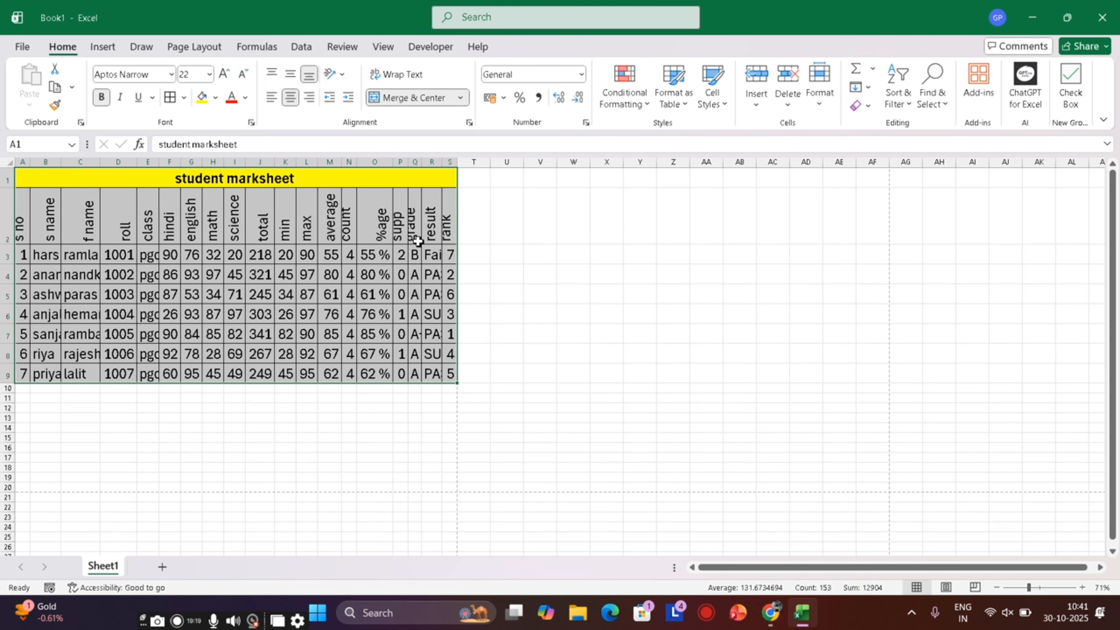
pyautogui.click(601, 241)
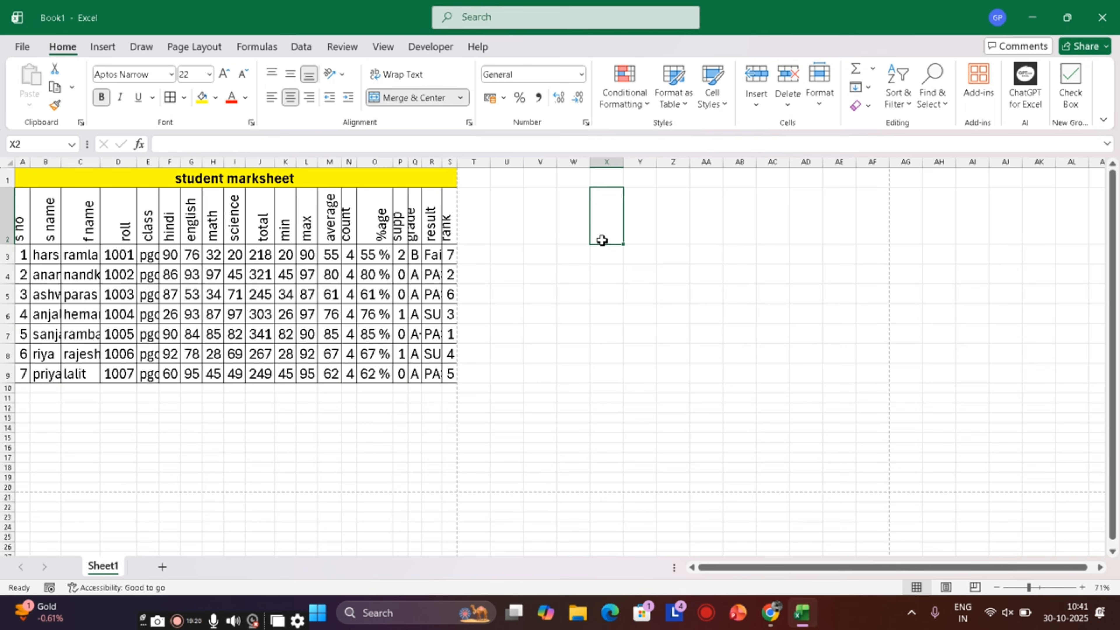
# - Examine how the enlarged text fits the page in the print preview, and go back to the sheet
pyautogui.click(22, 47)
pyautogui.click(48, 300)
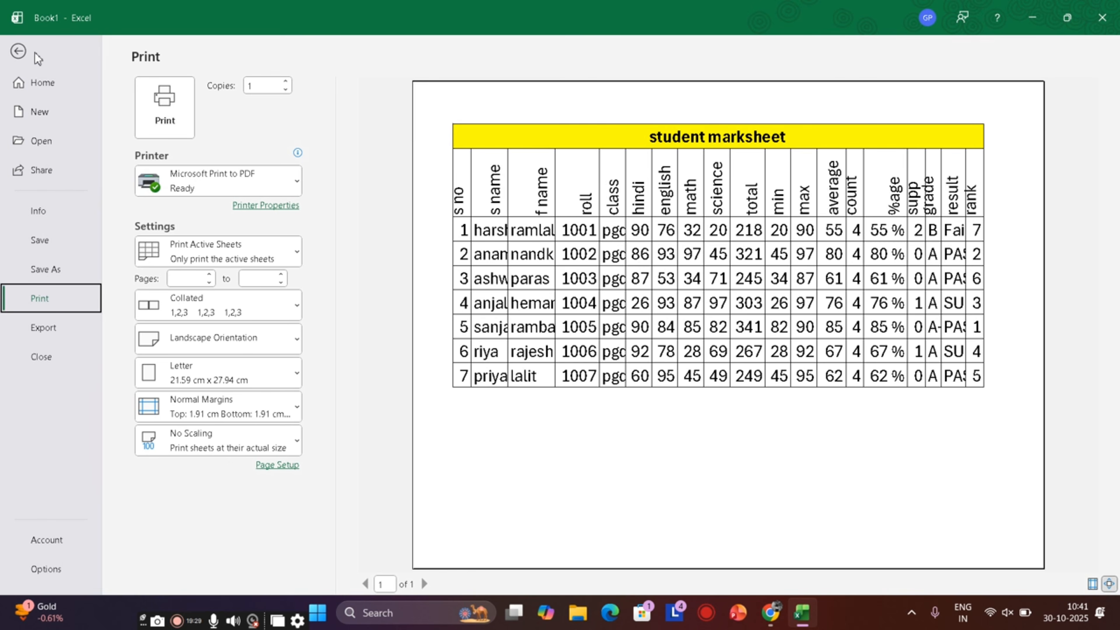
pyautogui.click(16, 52)
pyautogui.moveTo(191, 467); pyautogui.dragTo(191, 458)
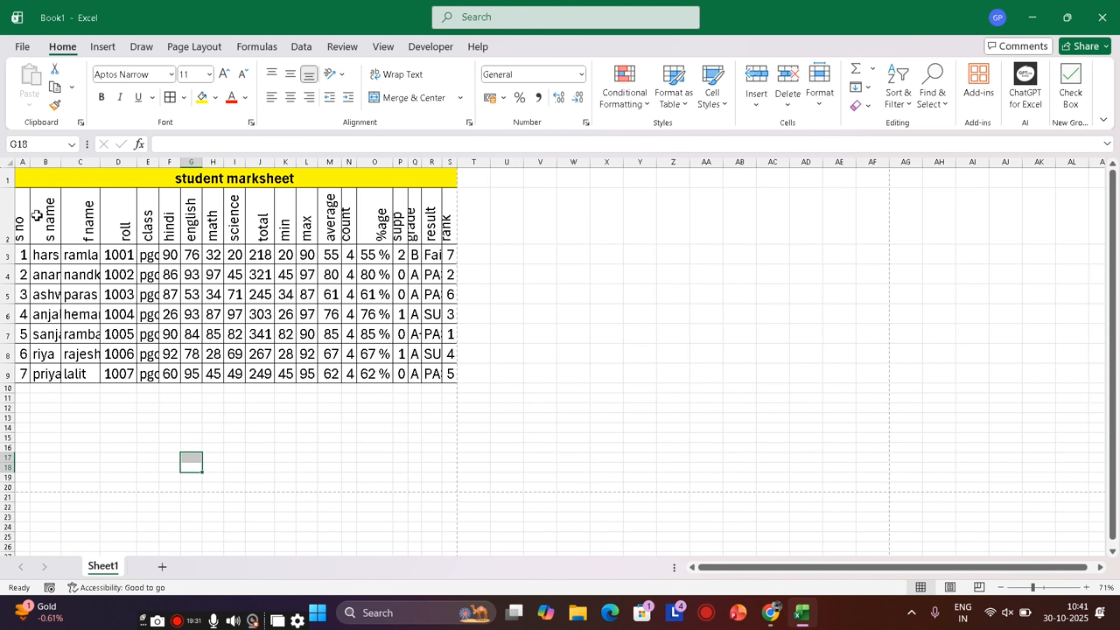
# - Try AutoFit on the width of all columns in the sheet, and undo it
pyautogui.click(8, 167)
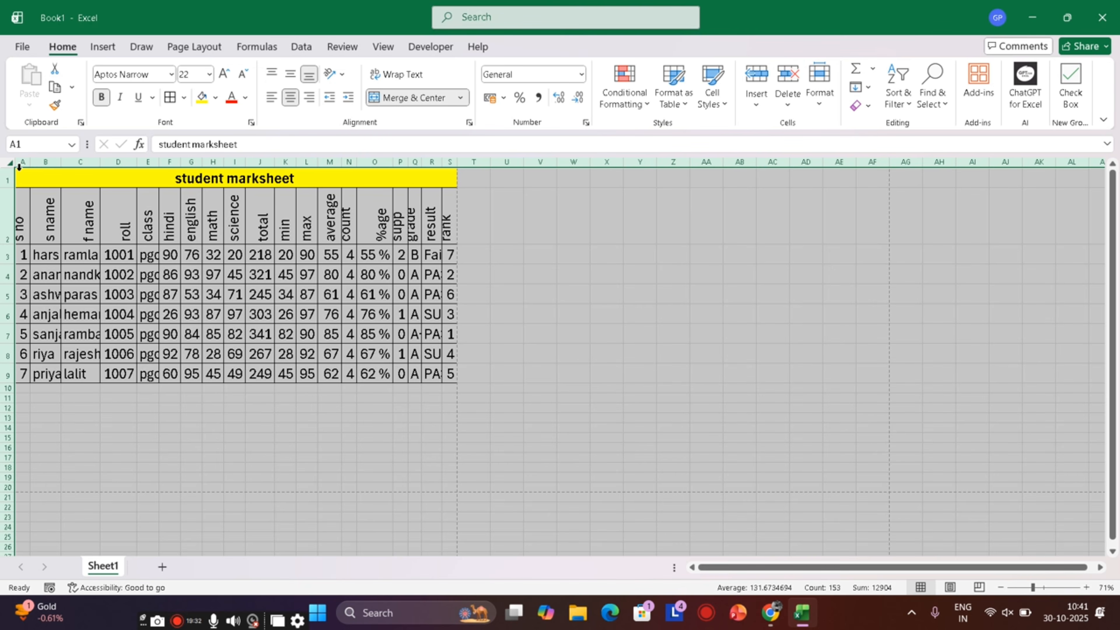
pyautogui.doubleClick(62, 163)
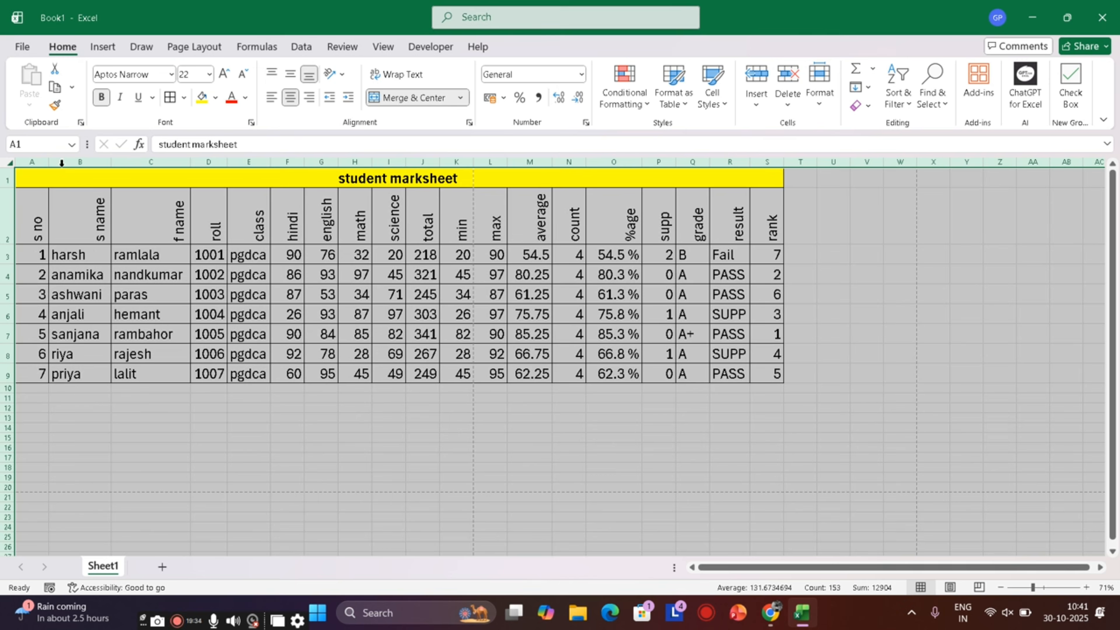
pyautogui.click(285, 488)
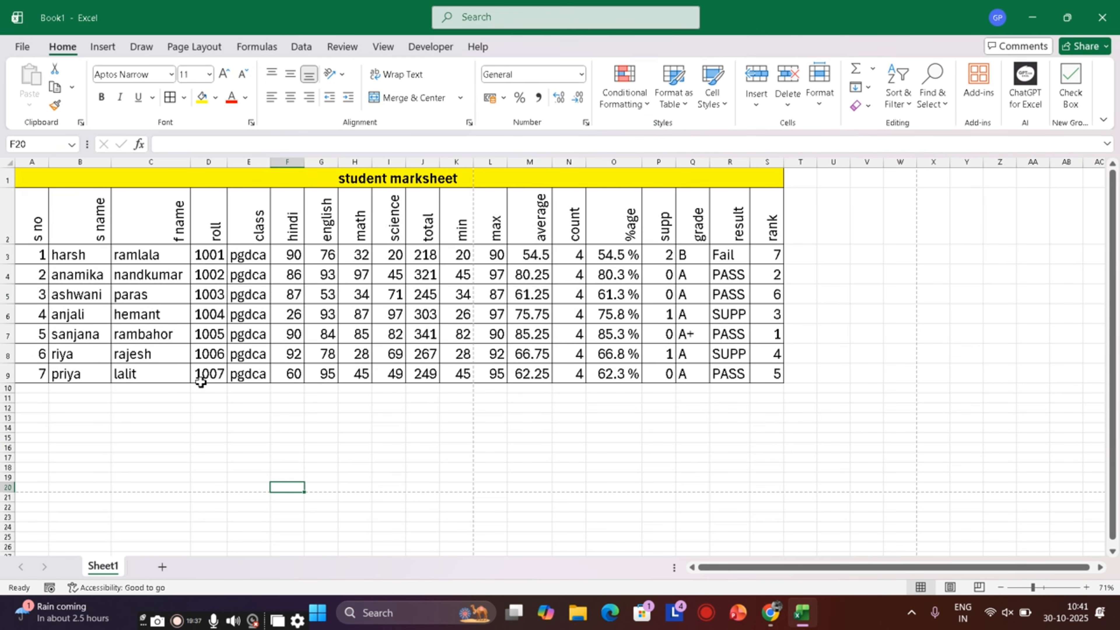
pyautogui.hotkey('ctrl', 'z')
pyautogui.click(153, 419)
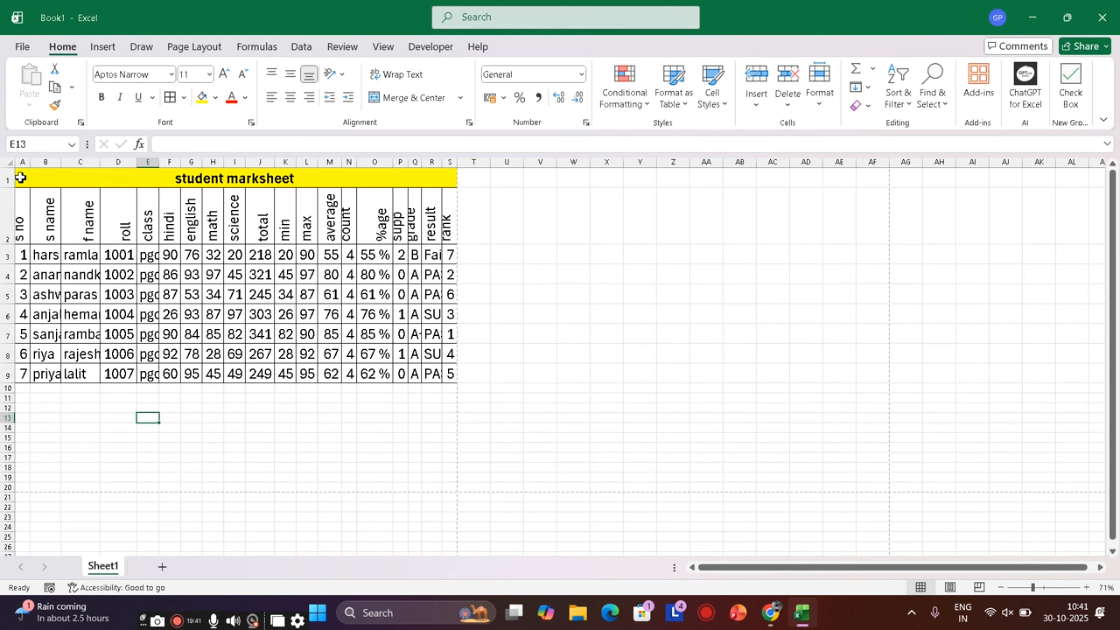
# - Make rows 1 to 9 taller with one uniform height and check the marksheet in the print preview
pyautogui.moveTo(7, 179); pyautogui.dragTo(9, 355)
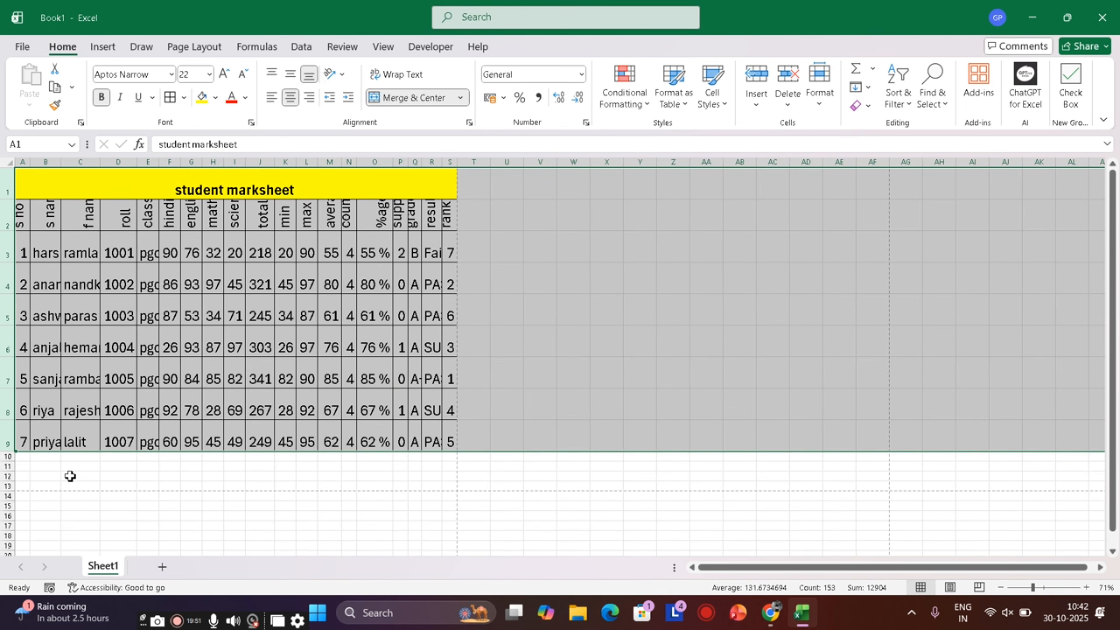
pyautogui.click(22, 47)
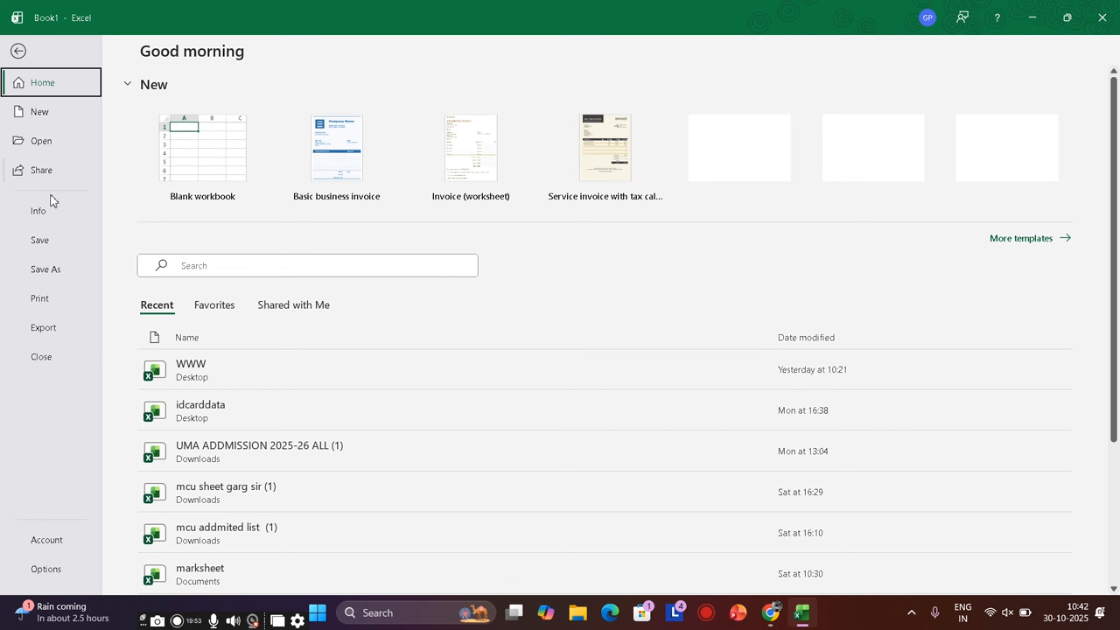
pyautogui.click(39, 299)
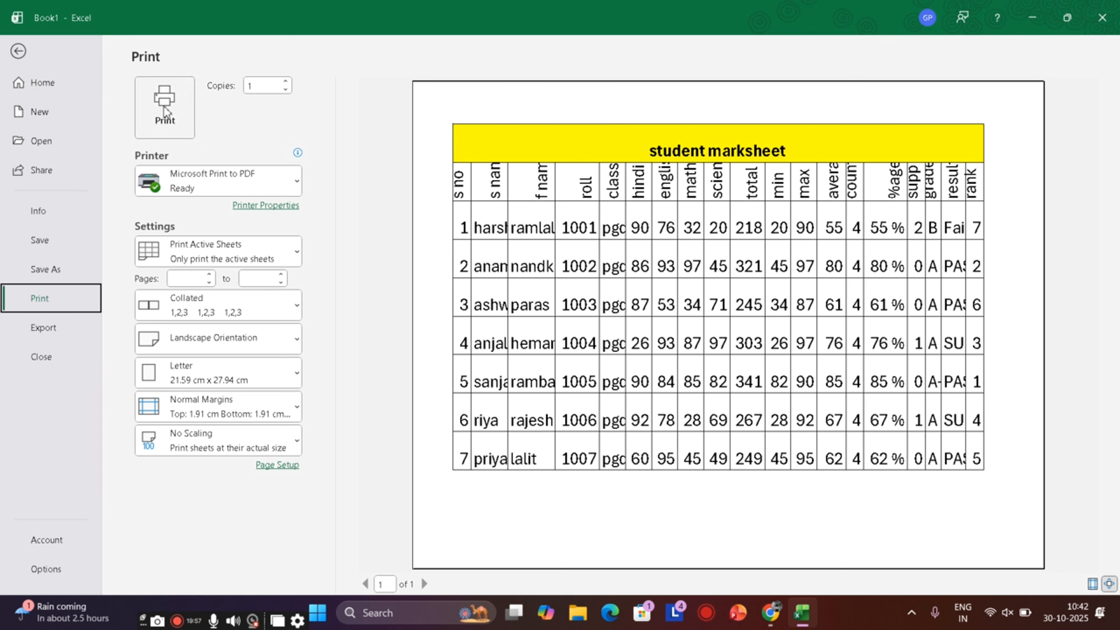
pyautogui.click(18, 51)
pyautogui.click(294, 306)
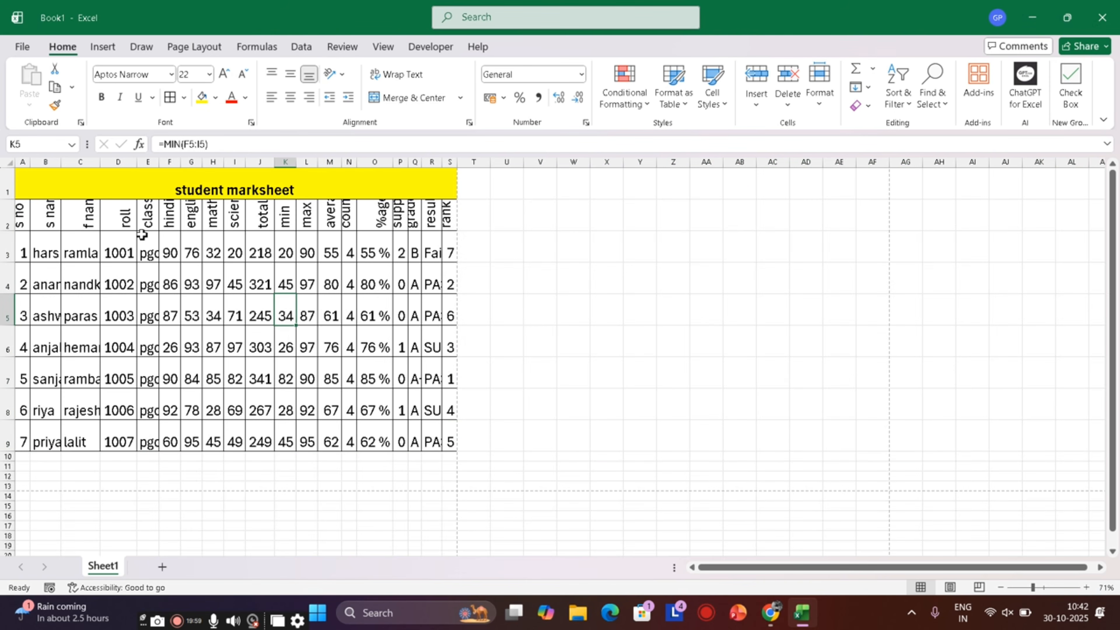
# - AutoFit the width of all columns in the sheet to their contents
pyautogui.click(8, 162)
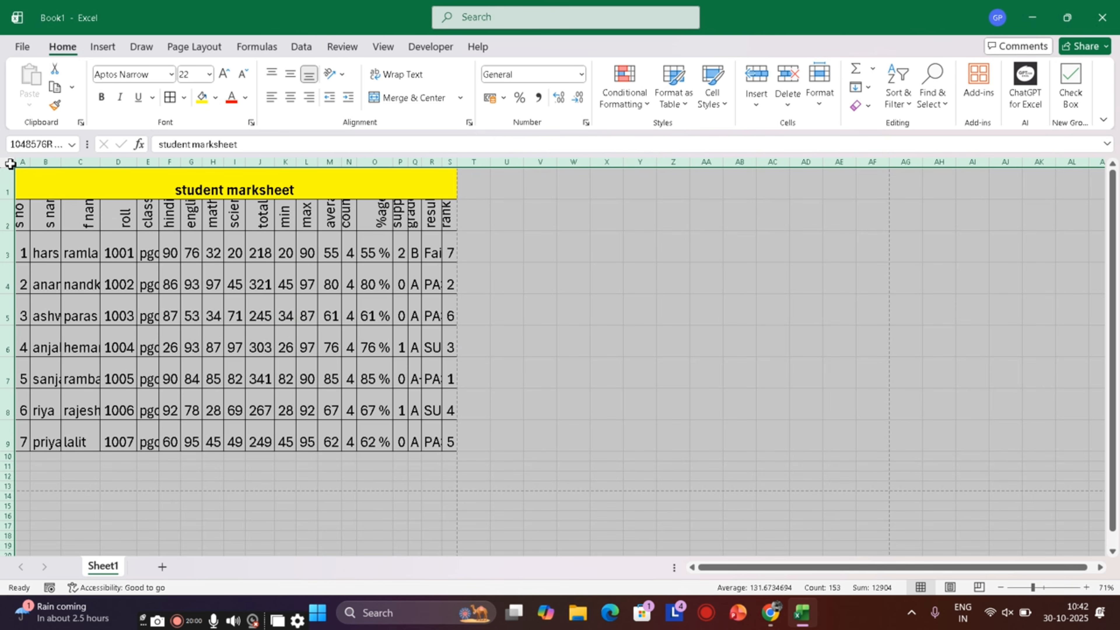
pyautogui.doubleClick(32, 165)
pyautogui.click(422, 405)
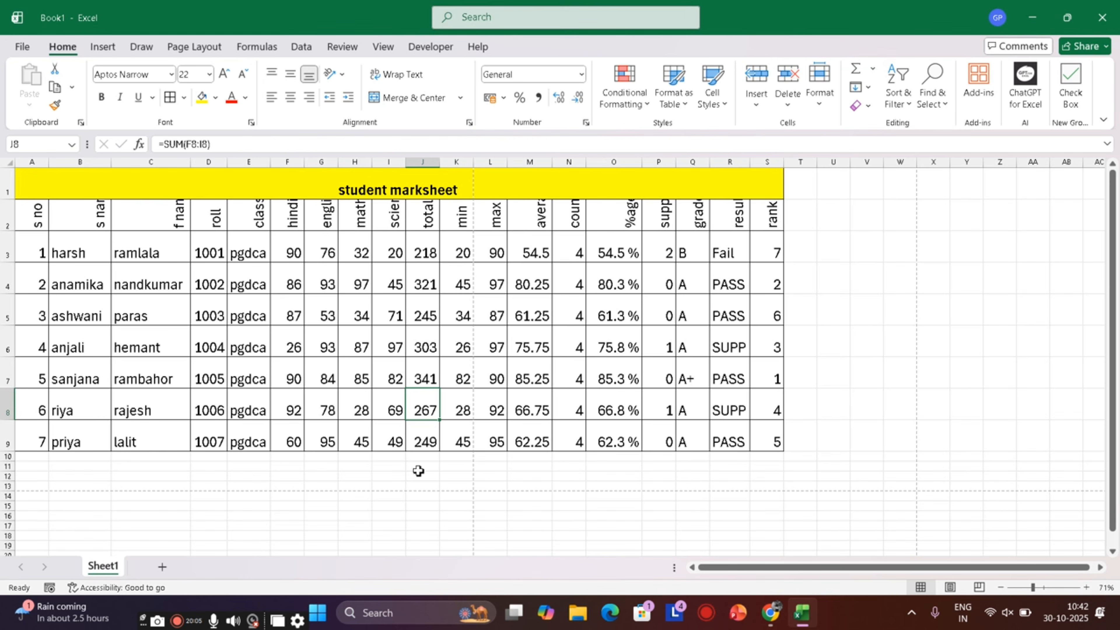
# - Set range C2:N9 as the print area and display it in the print preview
pyautogui.scroll(-3, 416, 471)
pyautogui.scroll(-3, 416, 471)
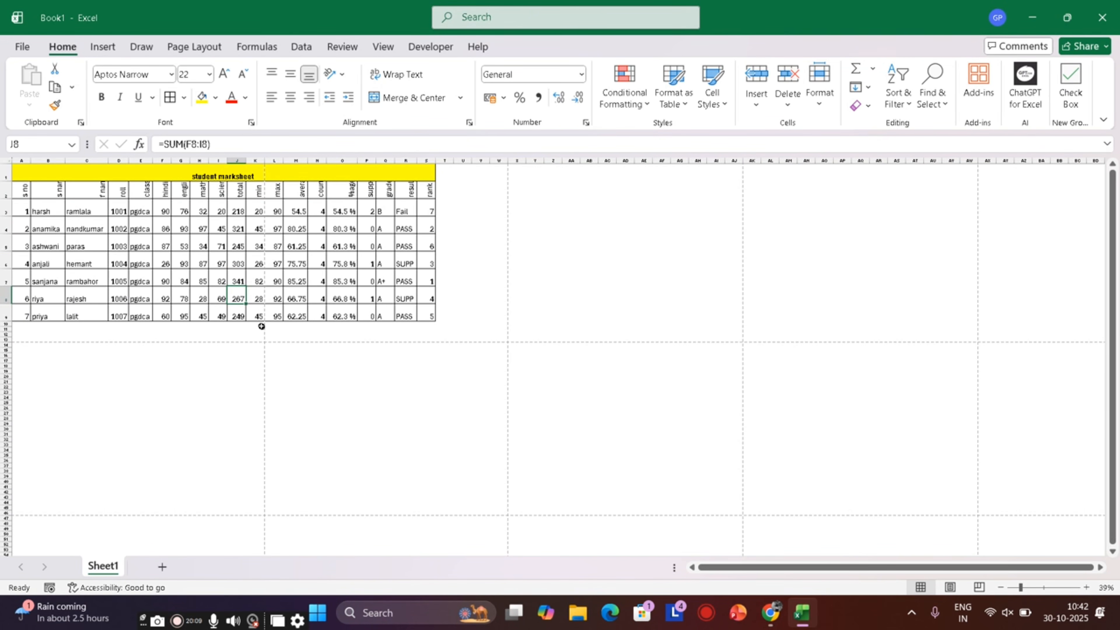
pyautogui.scroll(5, 247, 306)
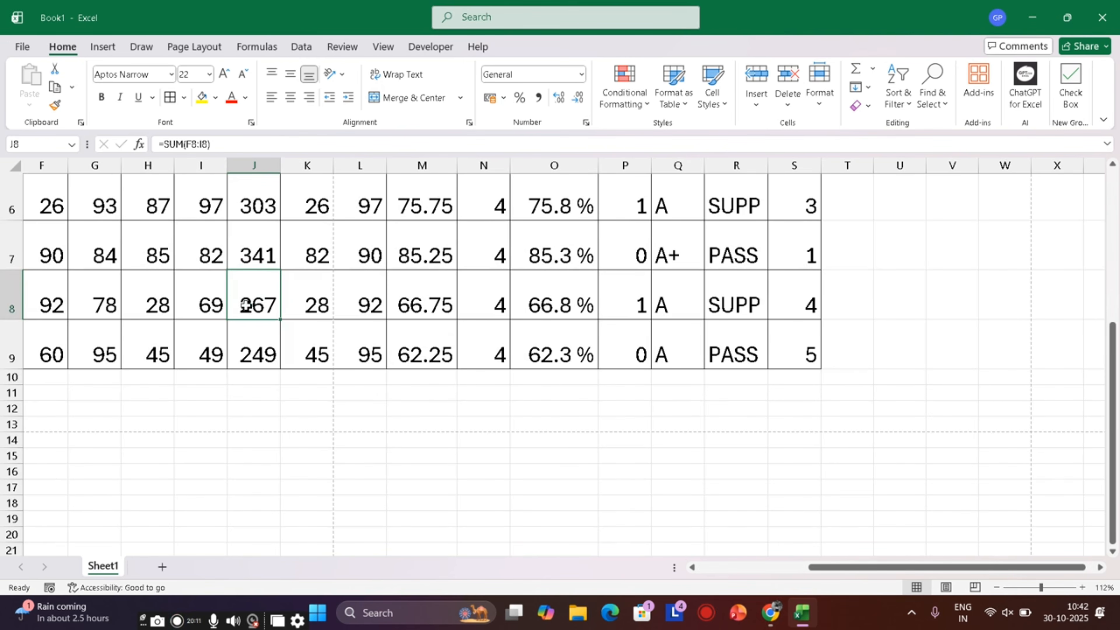
pyautogui.scroll(2, 304, 304)
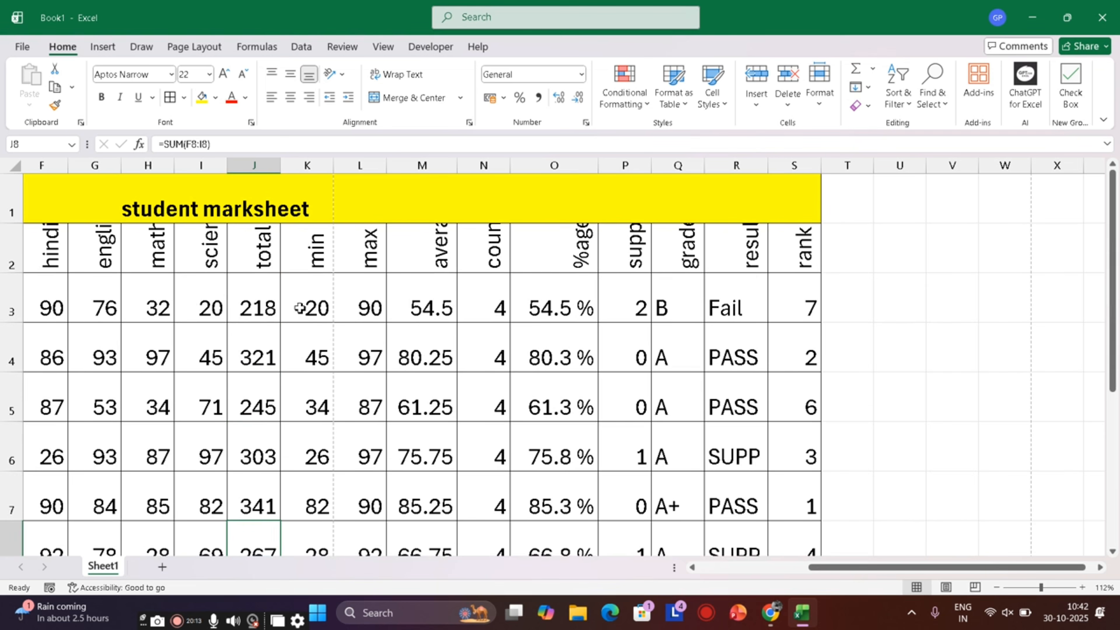
pyautogui.click(176, 45)
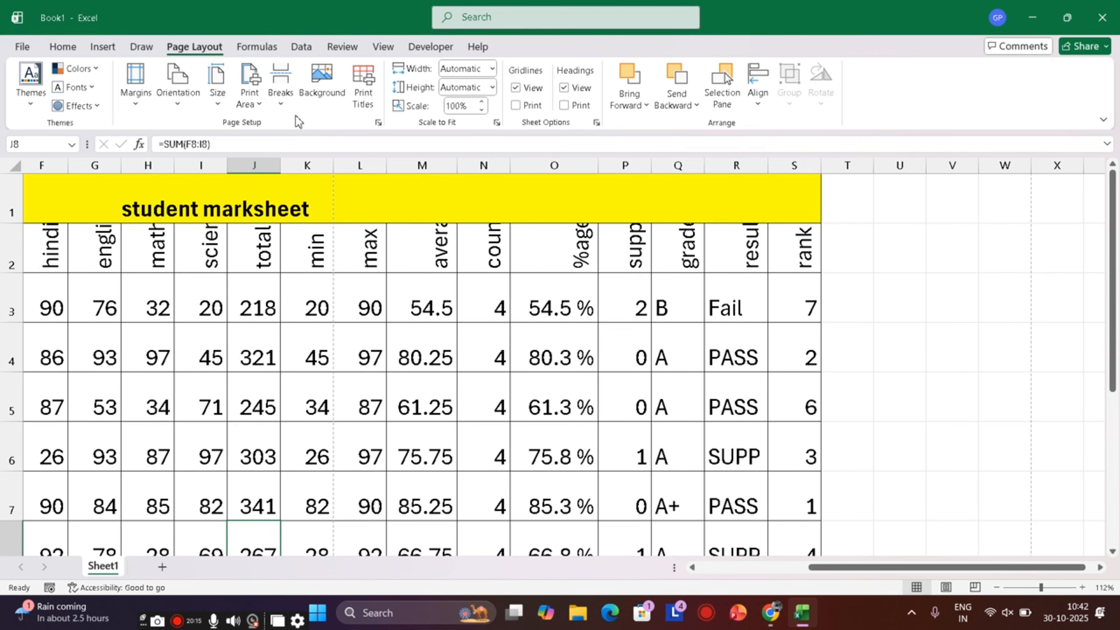
pyautogui.click(251, 106)
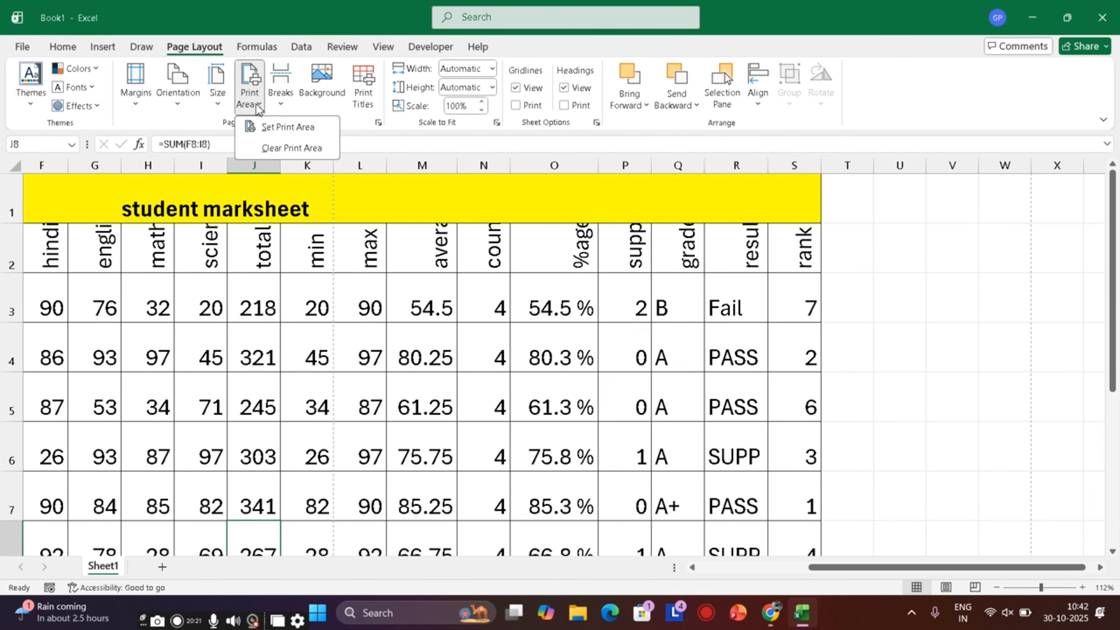
pyautogui.scroll(-3, 301, 459)
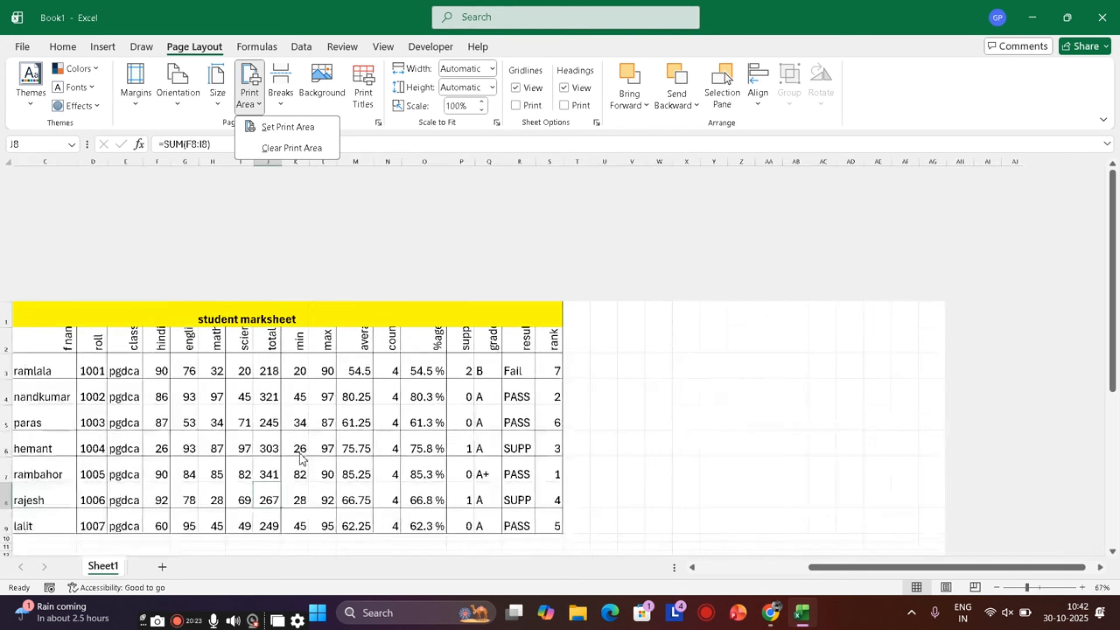
pyautogui.scroll(-1, 301, 458)
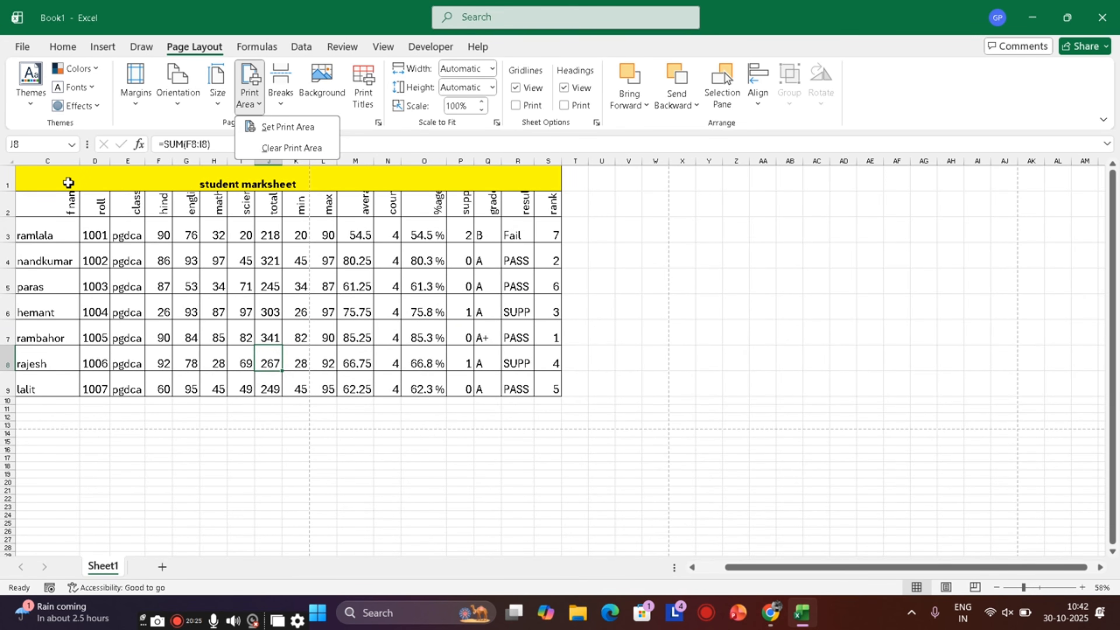
pyautogui.moveTo(45, 207); pyautogui.dragTo(382, 396)
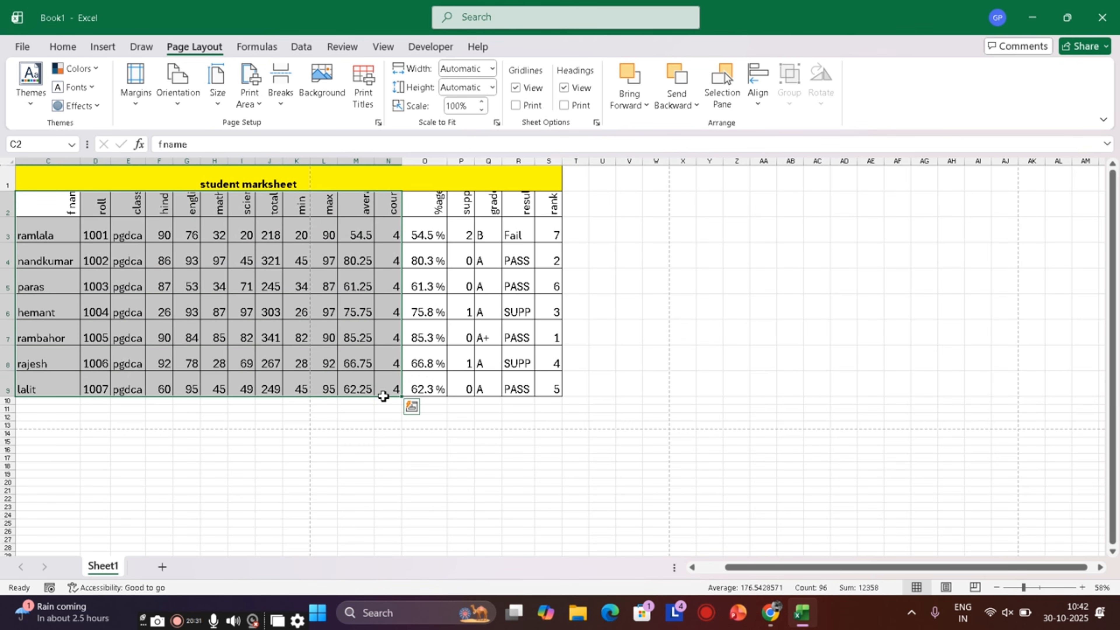
pyautogui.click(250, 103)
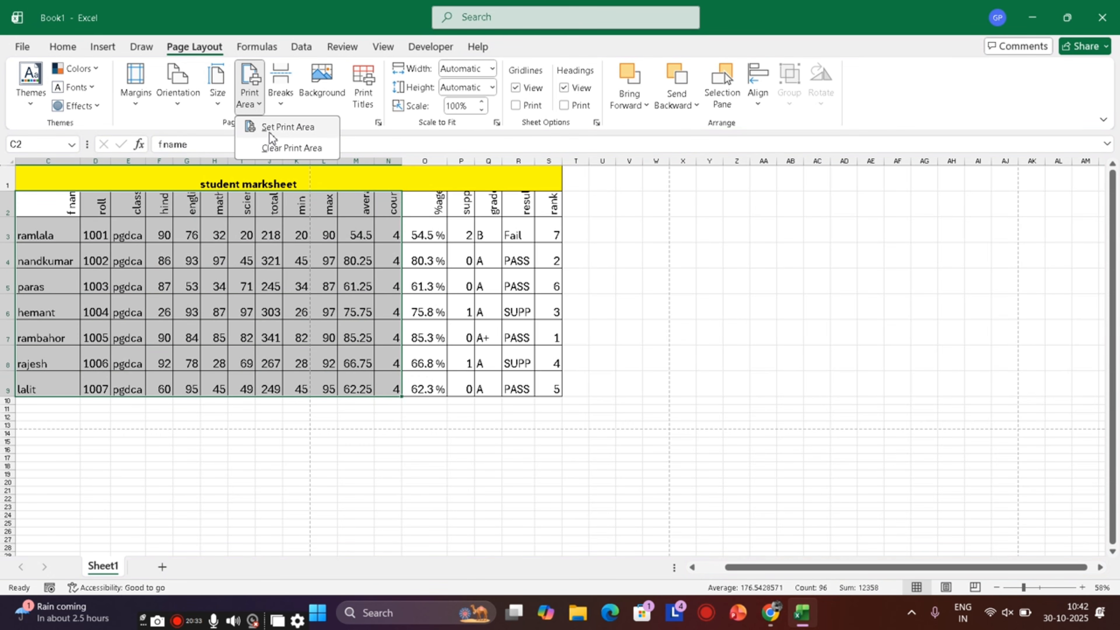
pyautogui.click(270, 130)
pyautogui.click(392, 391)
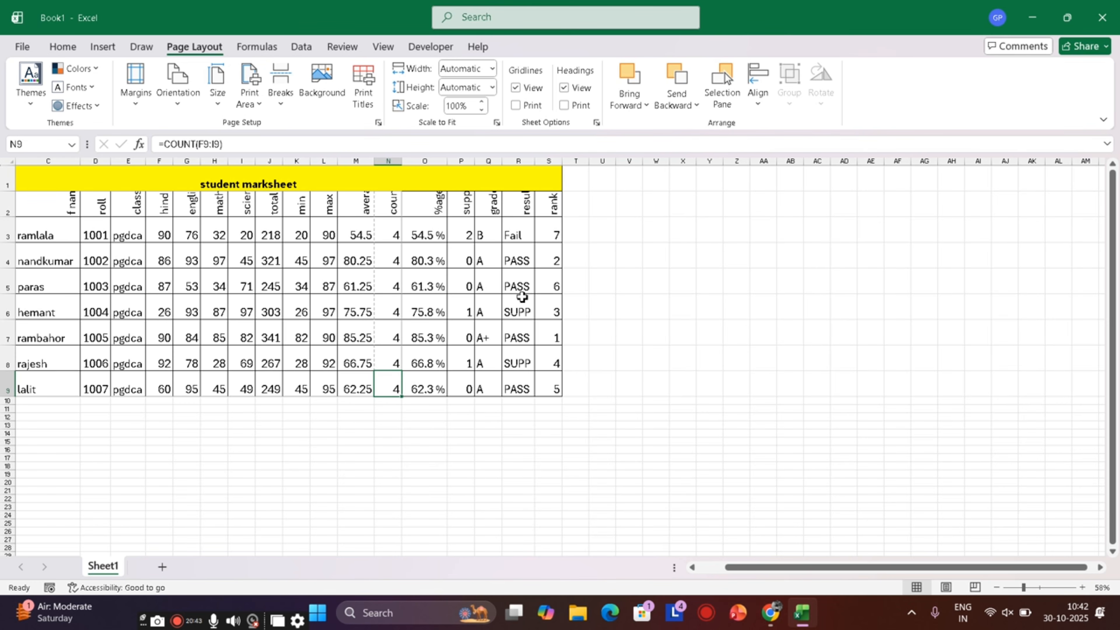
pyautogui.hotkey('ctrl', 'p')
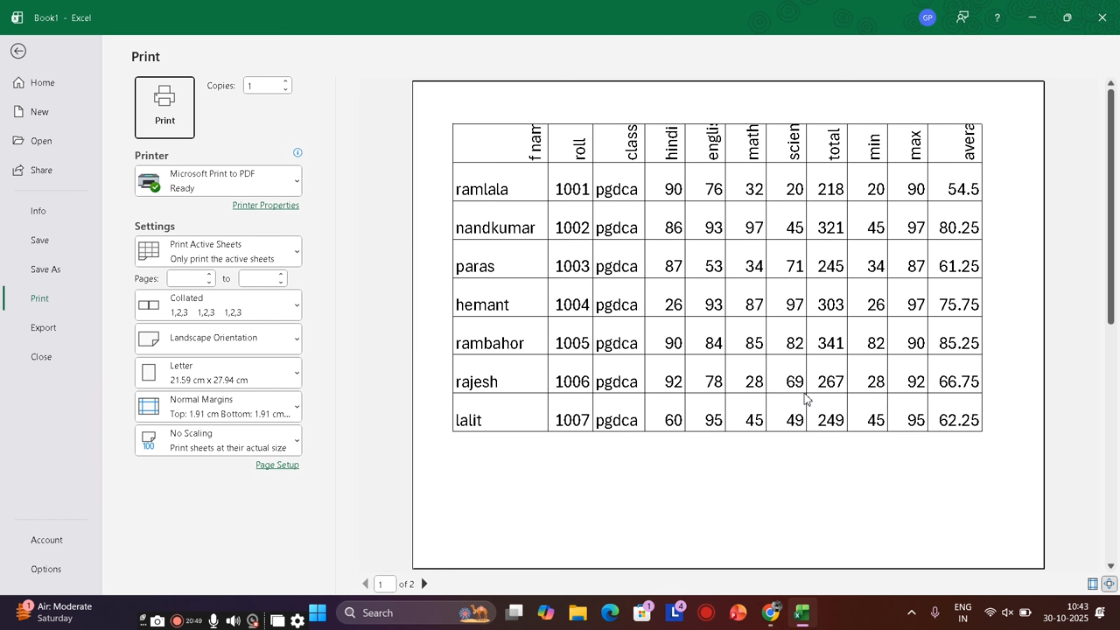
# - Leave the print preview and undo the recent border, row height and column width changes on the marksheet
pyautogui.click(19, 53)
pyautogui.click(577, 331)
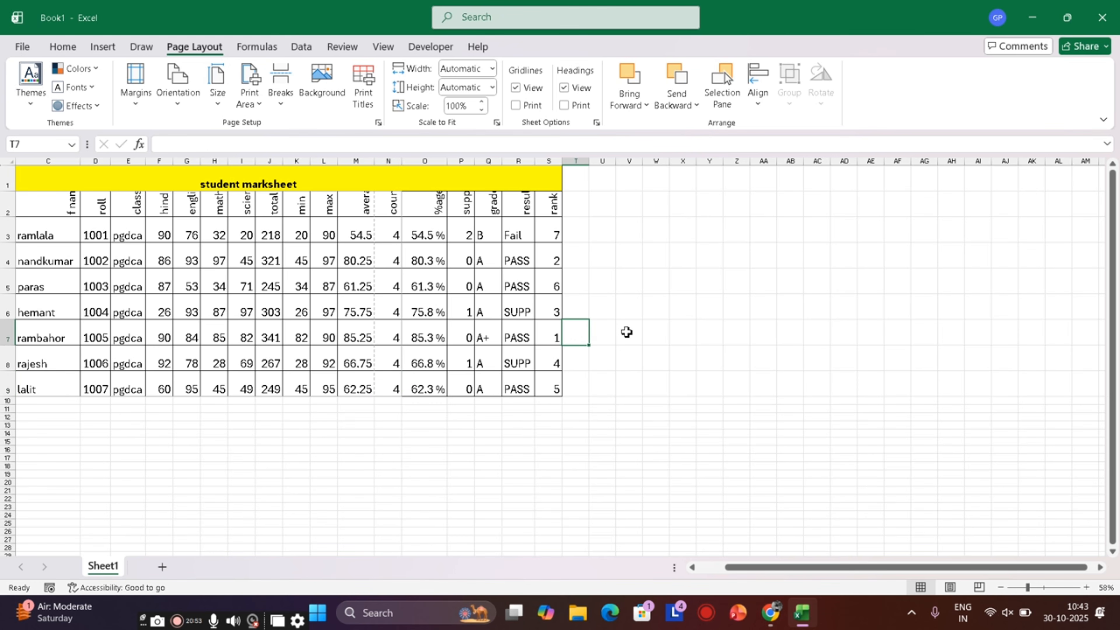
pyautogui.hotkey('ctrl', 'a')
pyautogui.scroll(2, 634, 332)
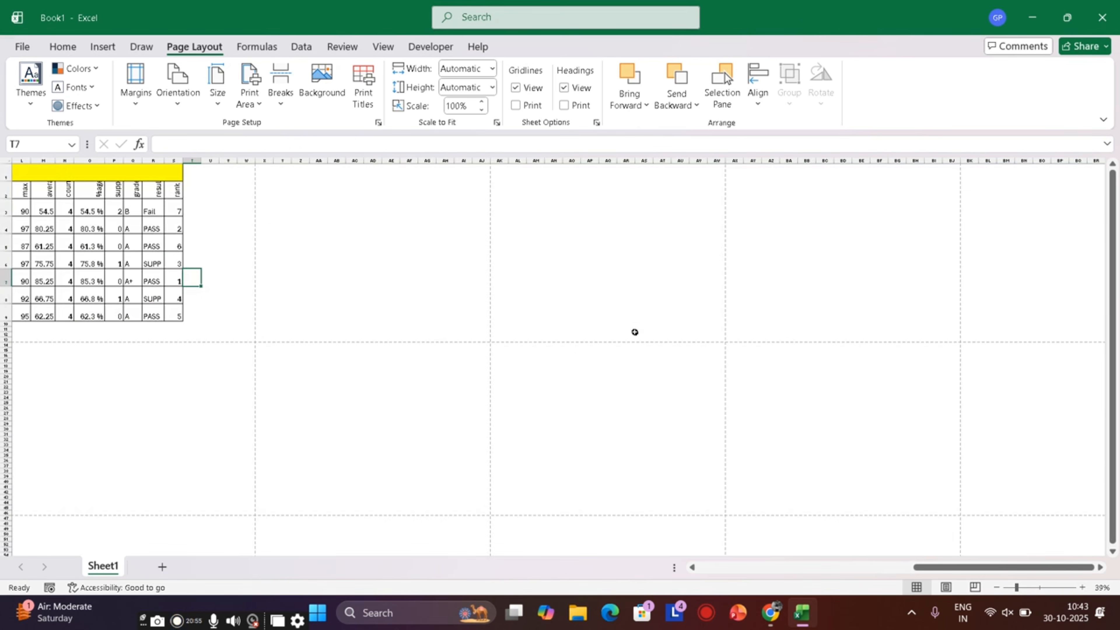
pyautogui.hotkey('ctrl', 'z')
pyautogui.hotkey('ctrl', 'z')
pyautogui.hotkey('ctrl', 'z')
pyautogui.hotkey('ctrl', 'z')
pyautogui.hotkey('ctrl', 'z')
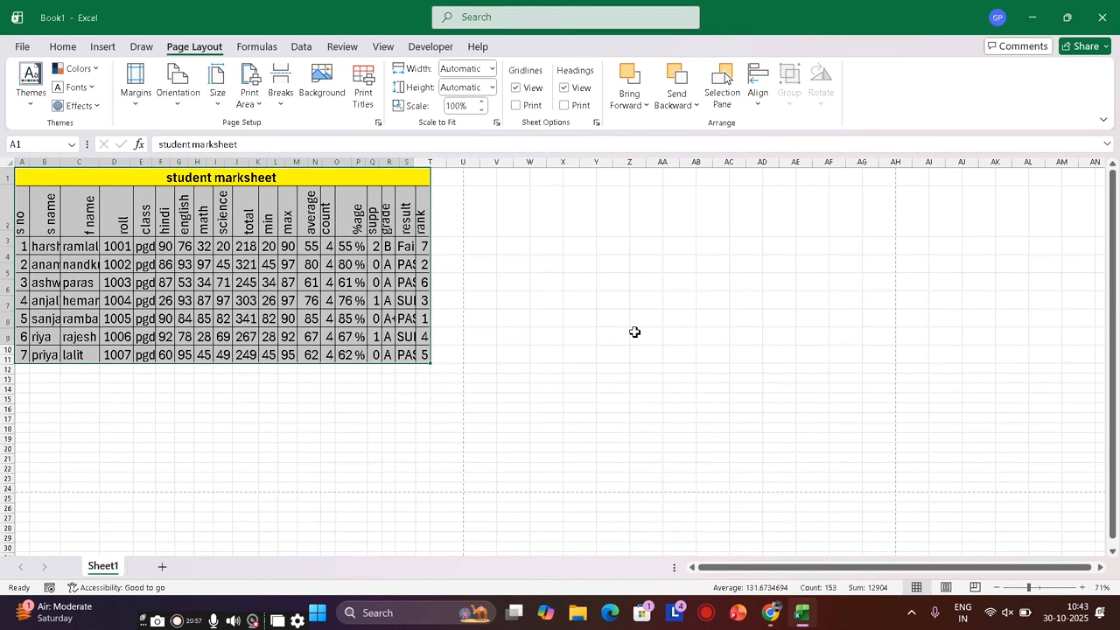
pyautogui.scroll(7, 634, 331)
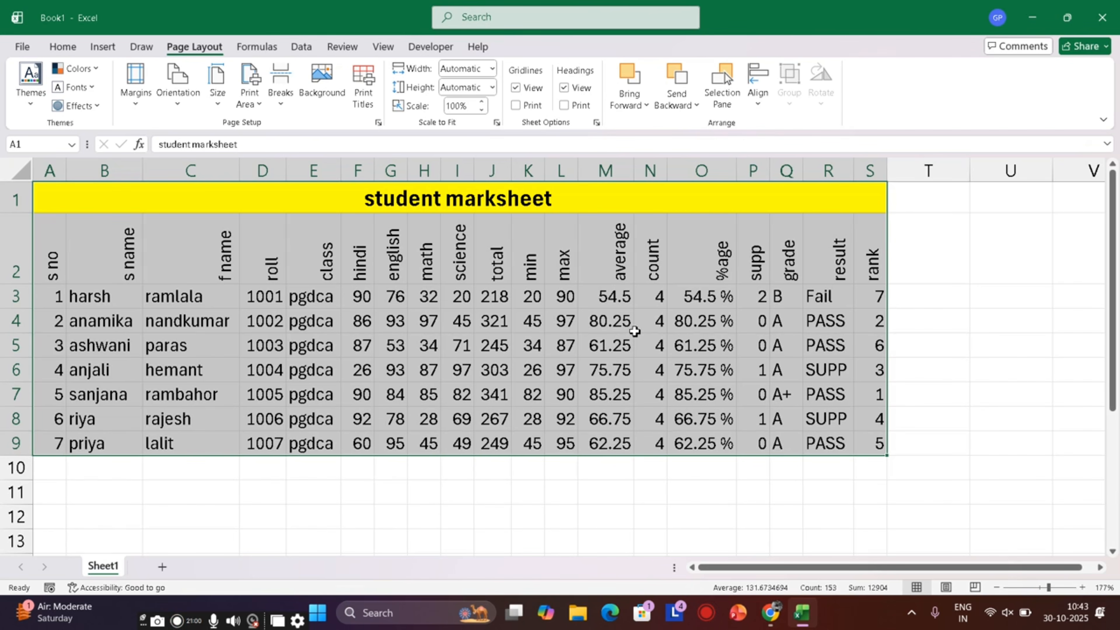
pyautogui.click(964, 325)
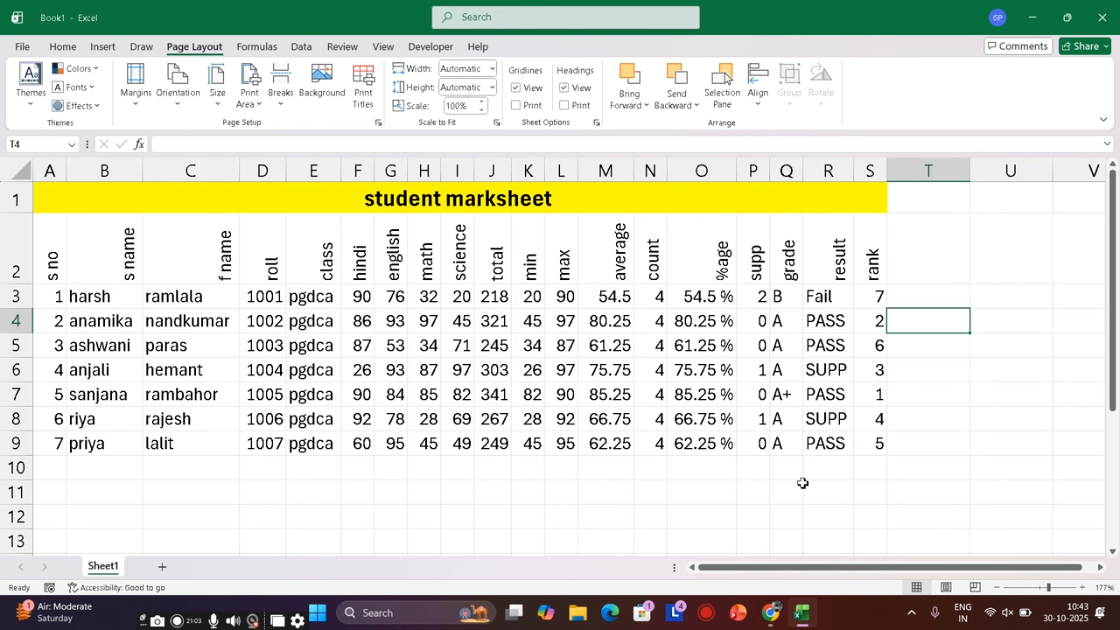
pyautogui.scroll(-2, 743, 420)
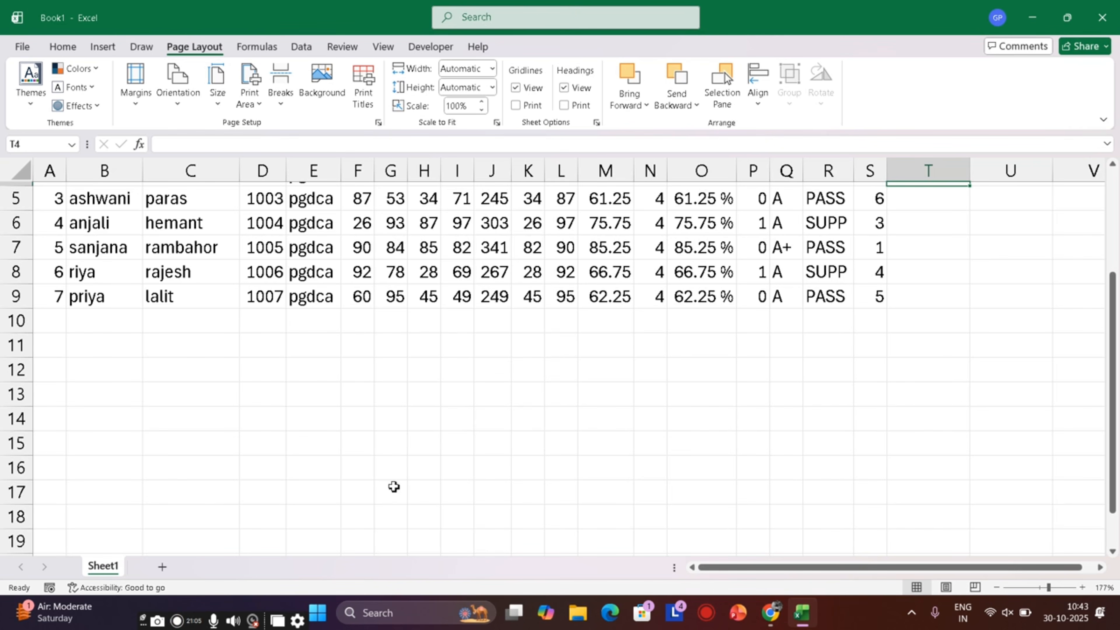
# - Add a new worksheet and enter 10, 20 and 30 in cells C3 to C5
pyautogui.click(389, 468)
pyautogui.click(161, 567)
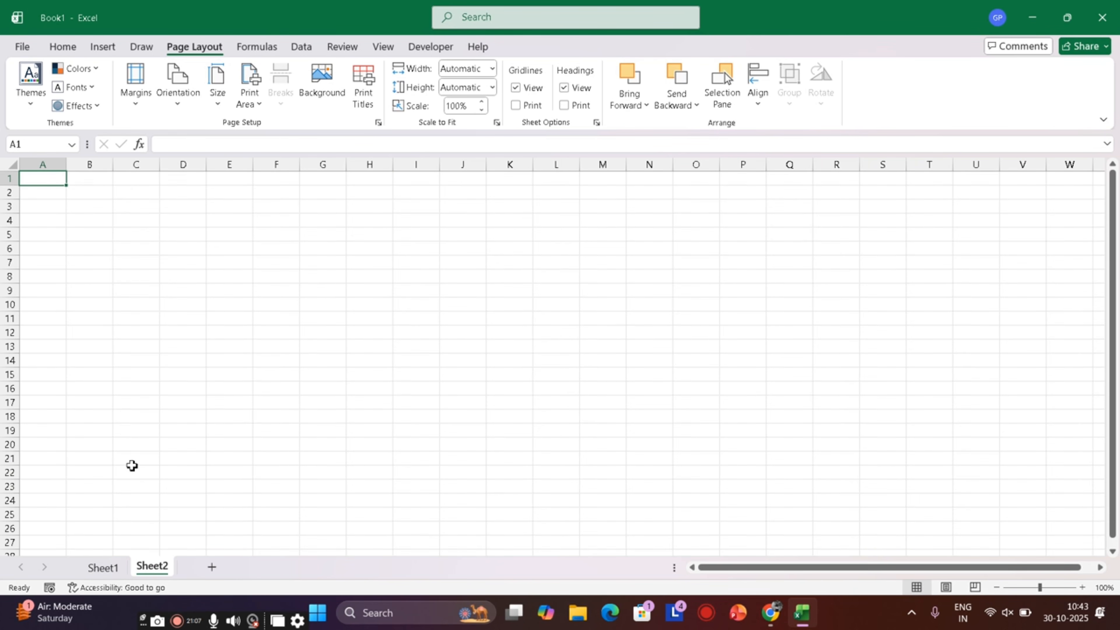
pyautogui.click(153, 206)
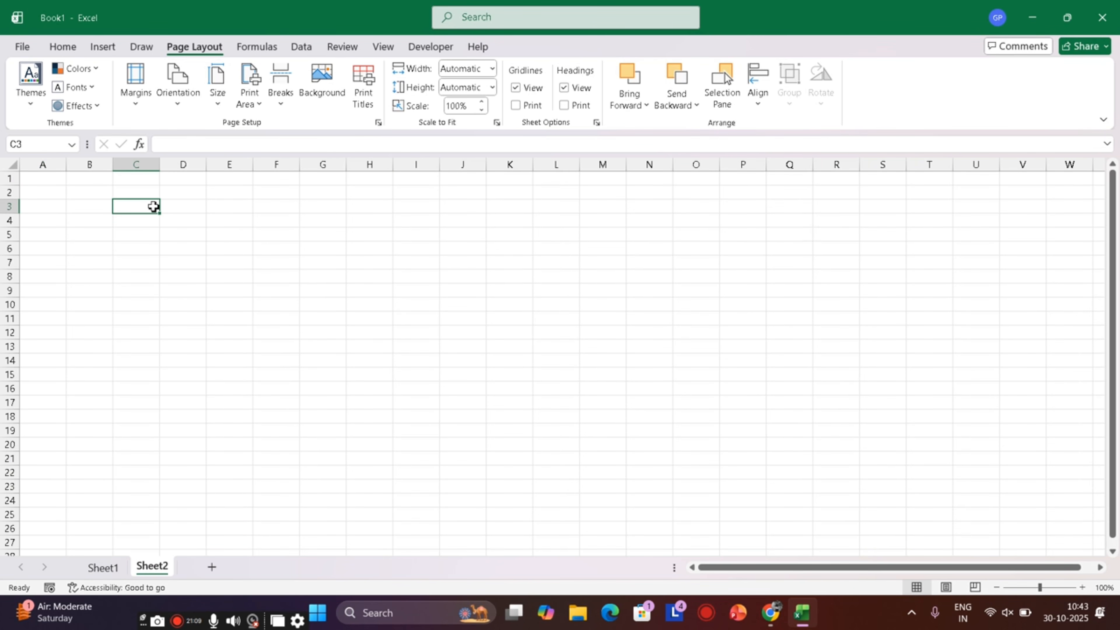
pyautogui.write('40')
pyautogui.press('Return')
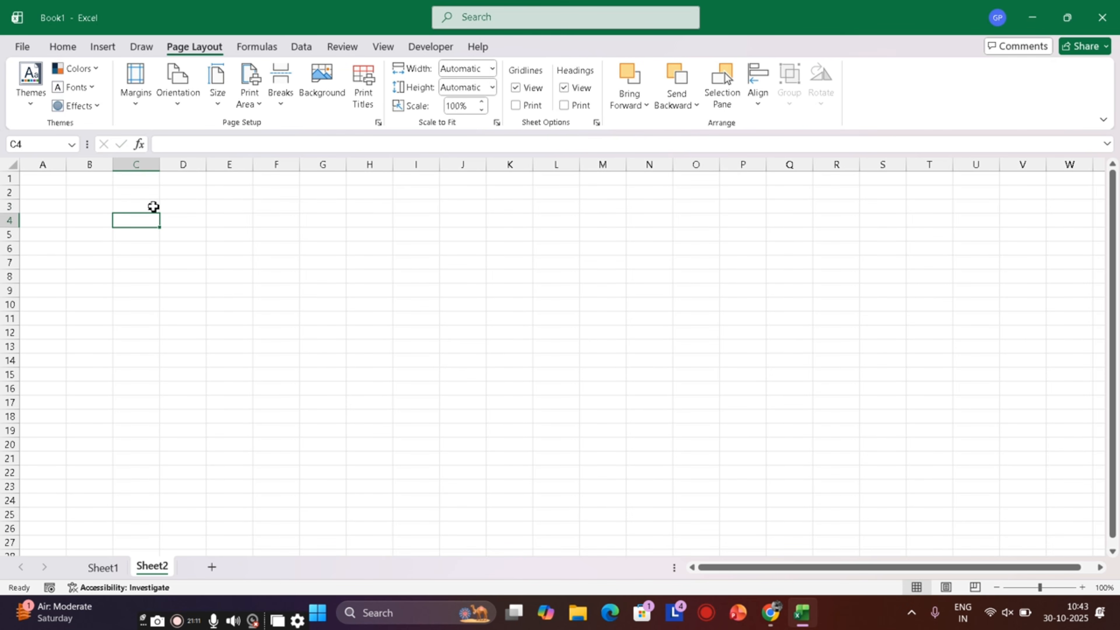
pyautogui.scroll(9, 153, 206)
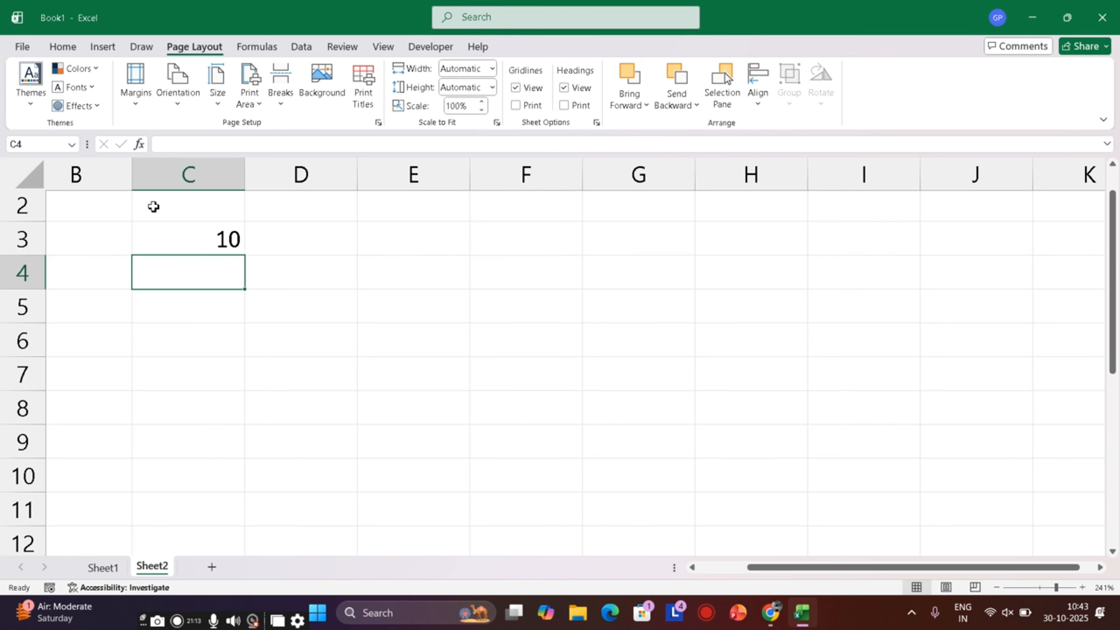
pyautogui.write('20')
pyautogui.press('Return')
pyautogui.write('30')
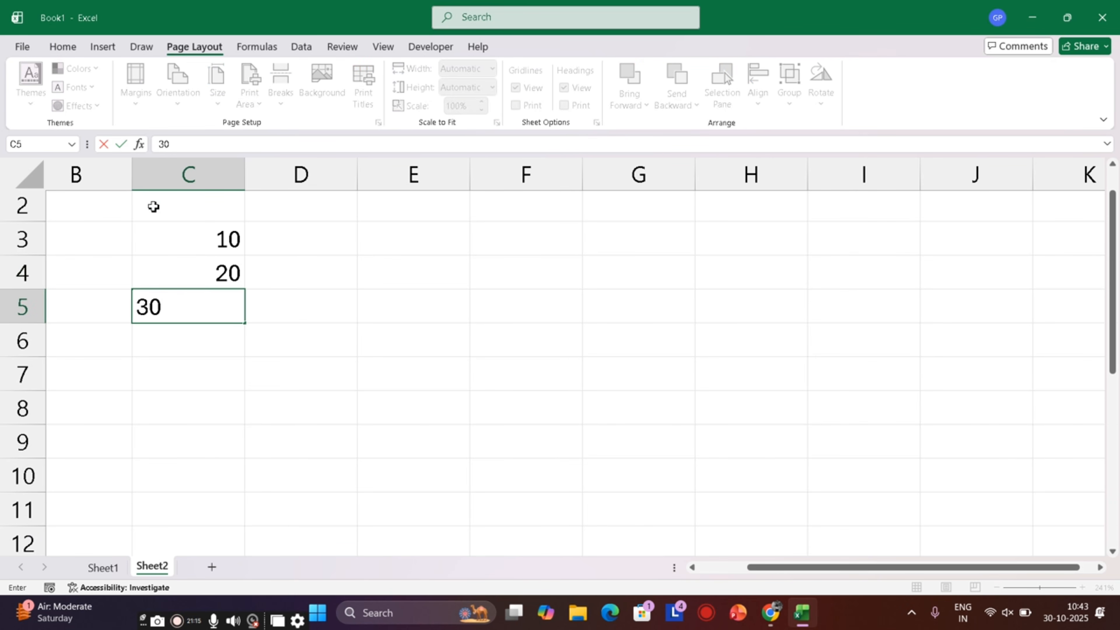
pyautogui.press('Return')
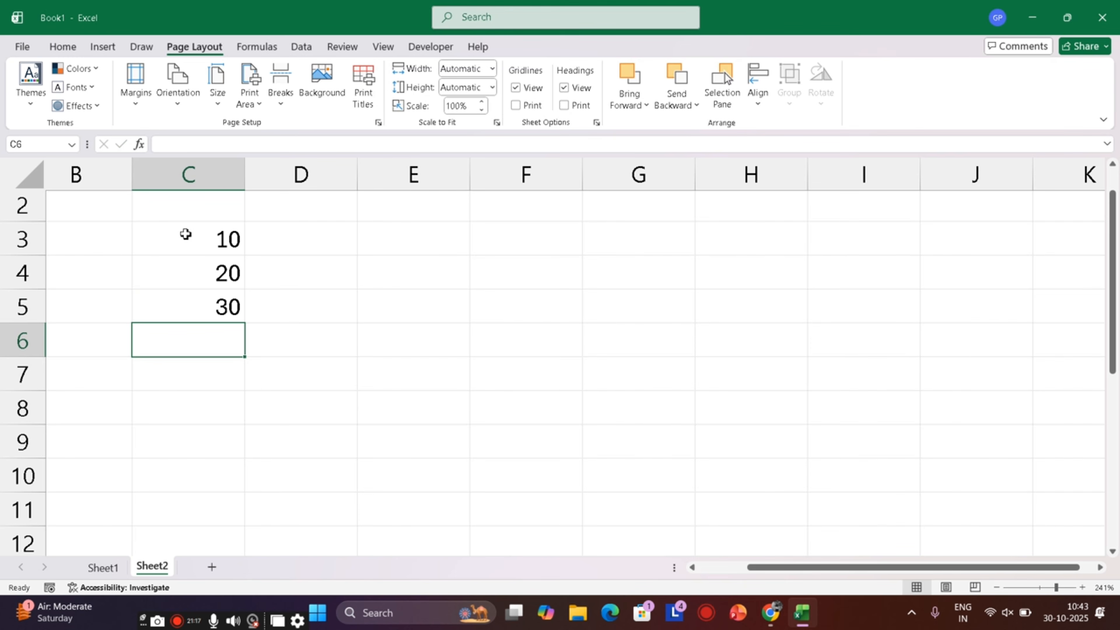
# - Enter the values with their unit as text, 10kg, 20kg and 30kg, in cells D3 to D5
pyautogui.click(281, 244)
pyautogui.write('10')
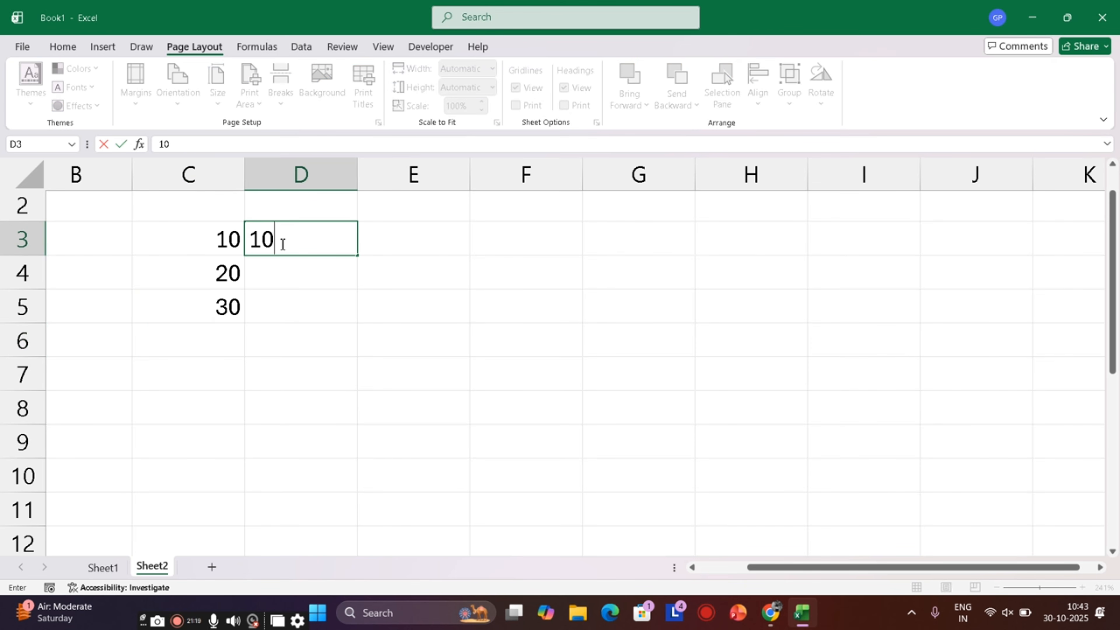
pyautogui.write('kg')
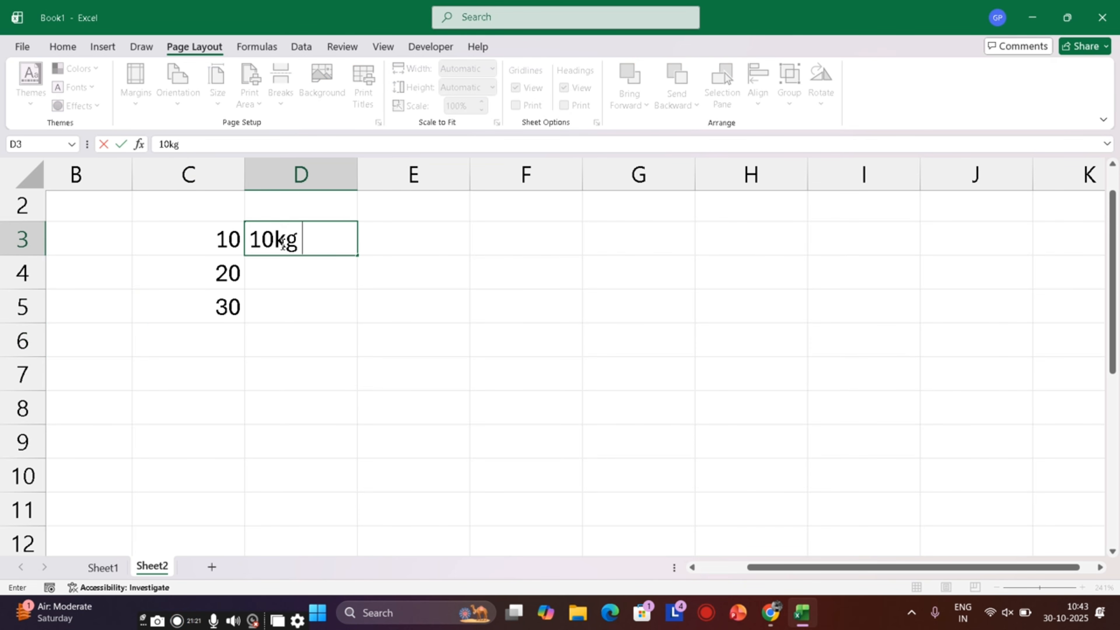
pyautogui.press('Return')
pyautogui.write('20')
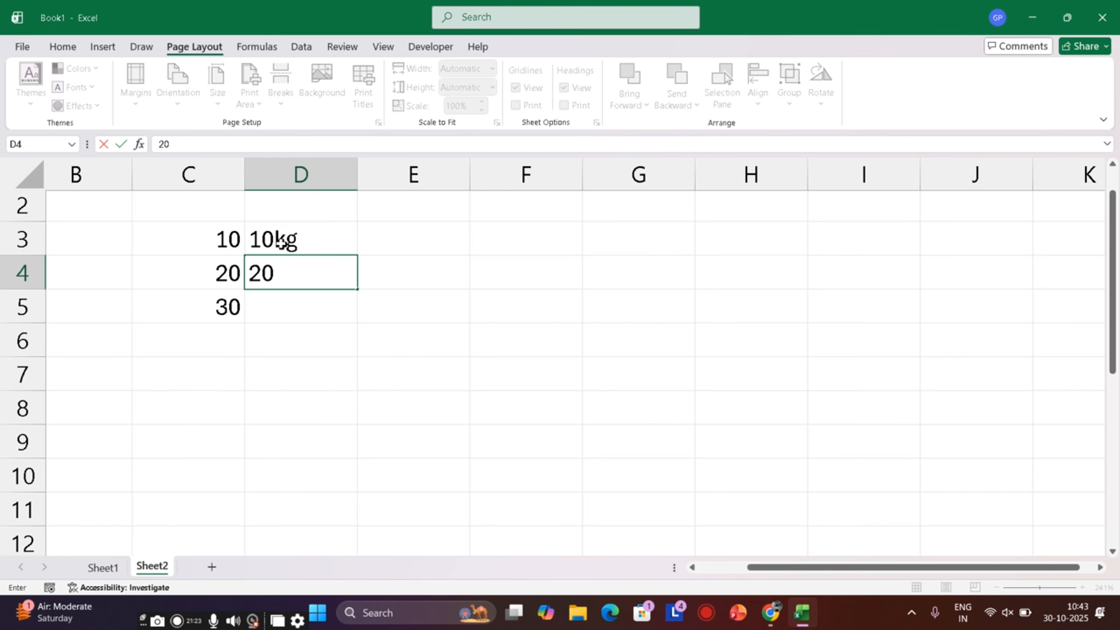
pyautogui.write('kg')
pyautogui.press('Return')
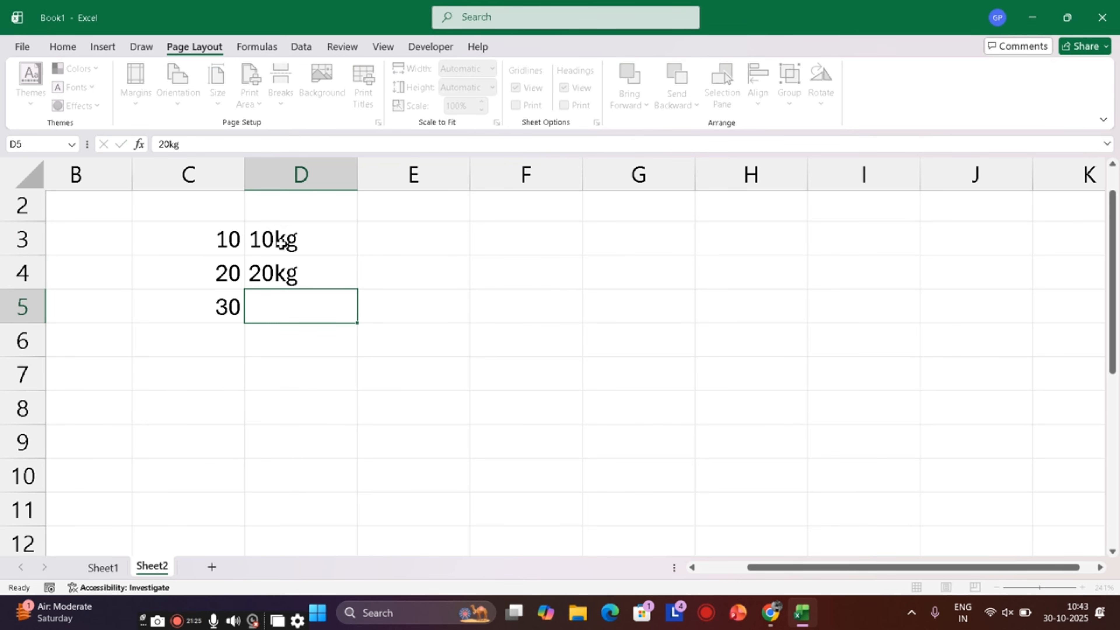
pyautogui.write('30kg')
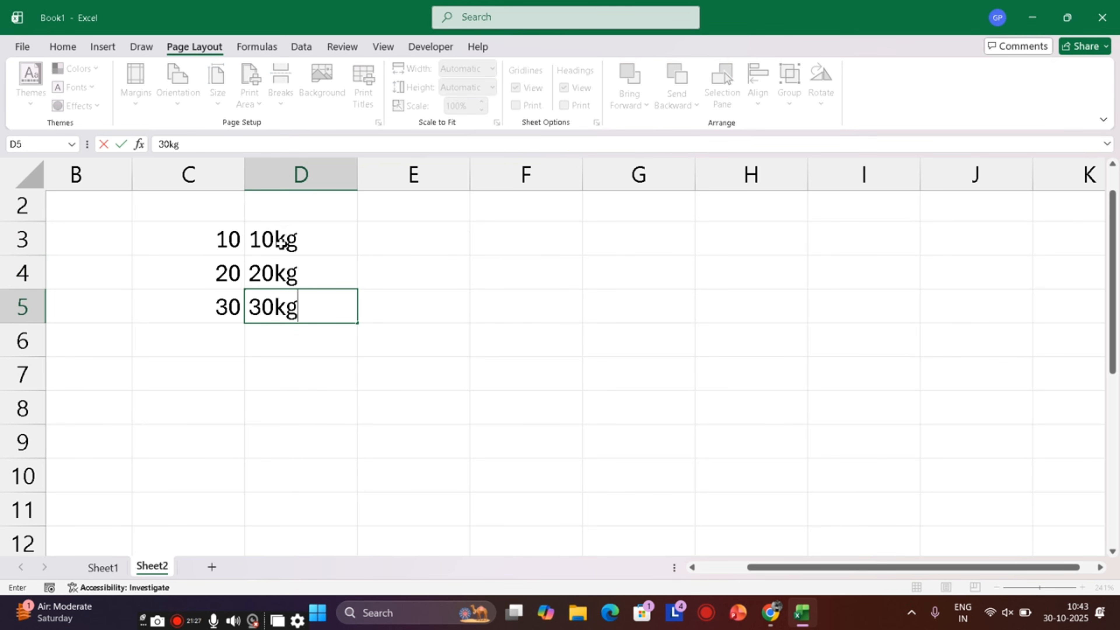
pyautogui.press('Return')
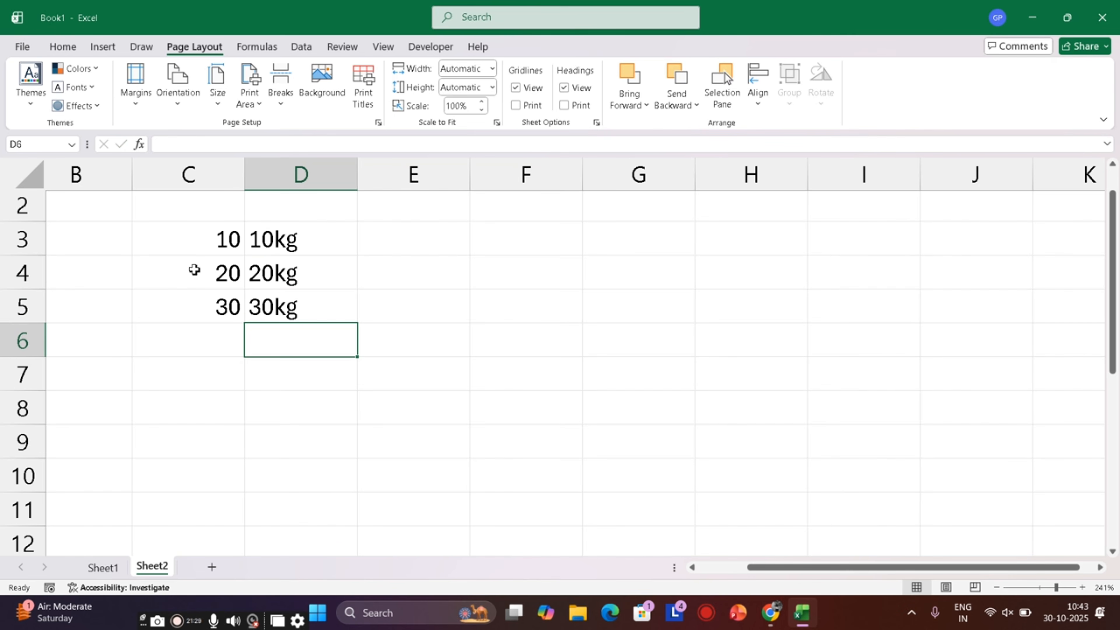
# - Total the plain numbers in C3:C5 with a SUM formula in cell C6
pyautogui.click(200, 342)
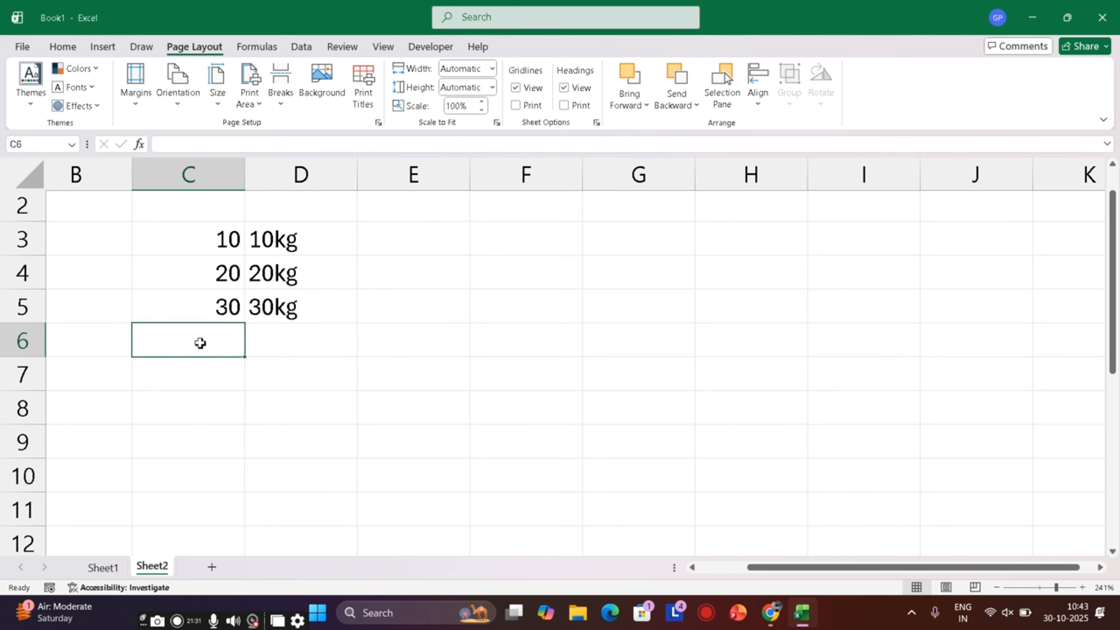
pyautogui.write('=sum')
pyautogui.press('Tab')
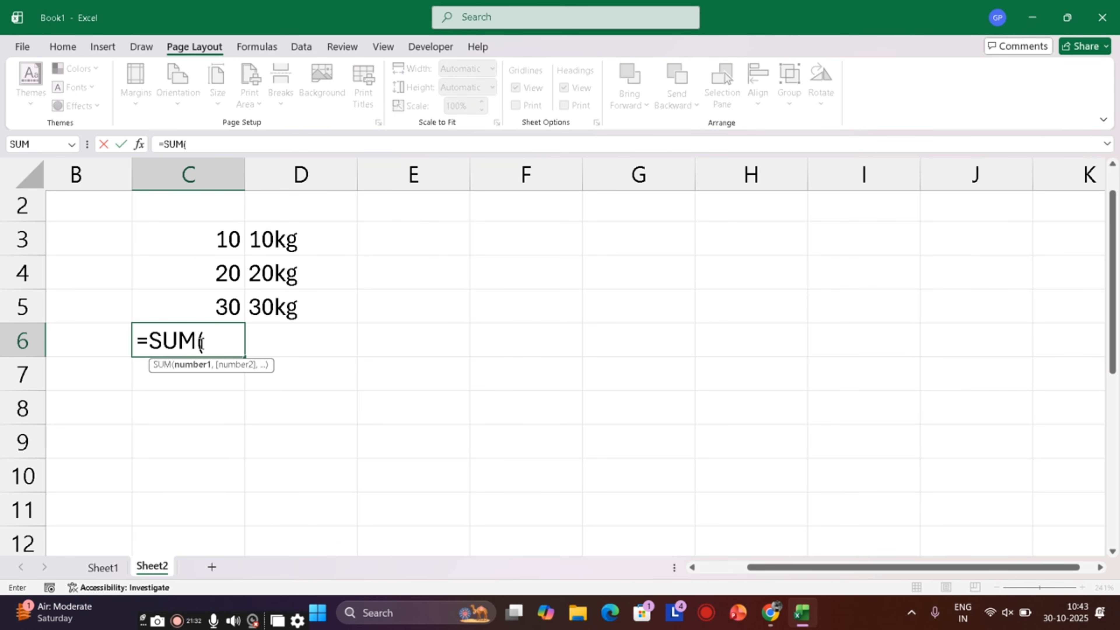
pyautogui.moveTo(188, 242); pyautogui.dragTo(204, 303)
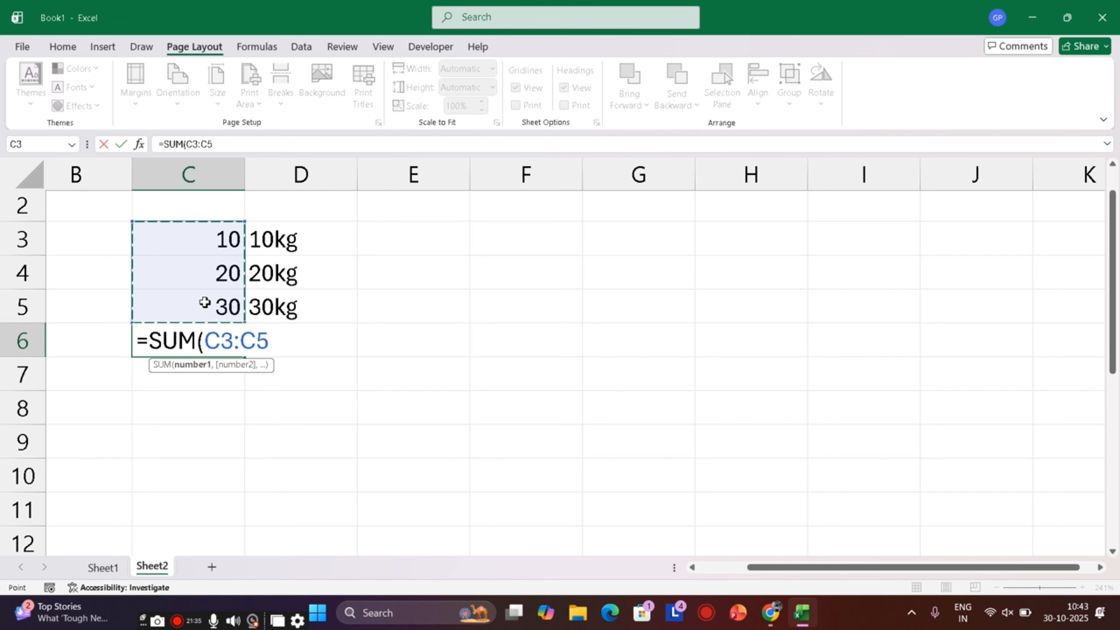
pyautogui.press('Return')
# - Total the range D3:D5 with a SUM formula in cell D6
pyautogui.click(270, 341)
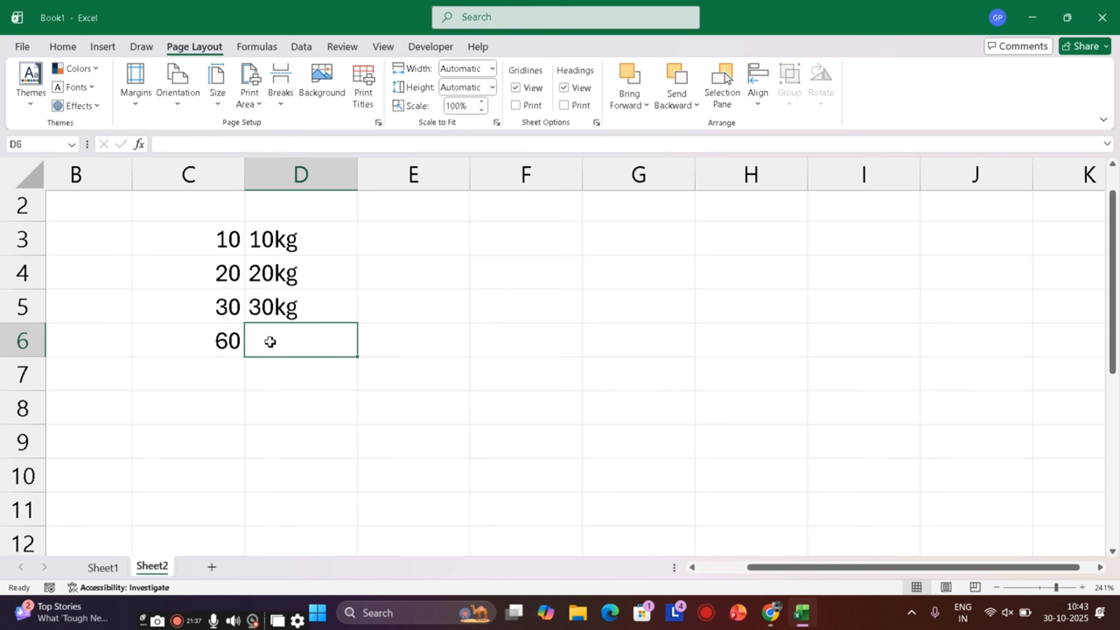
pyautogui.write('=sum')
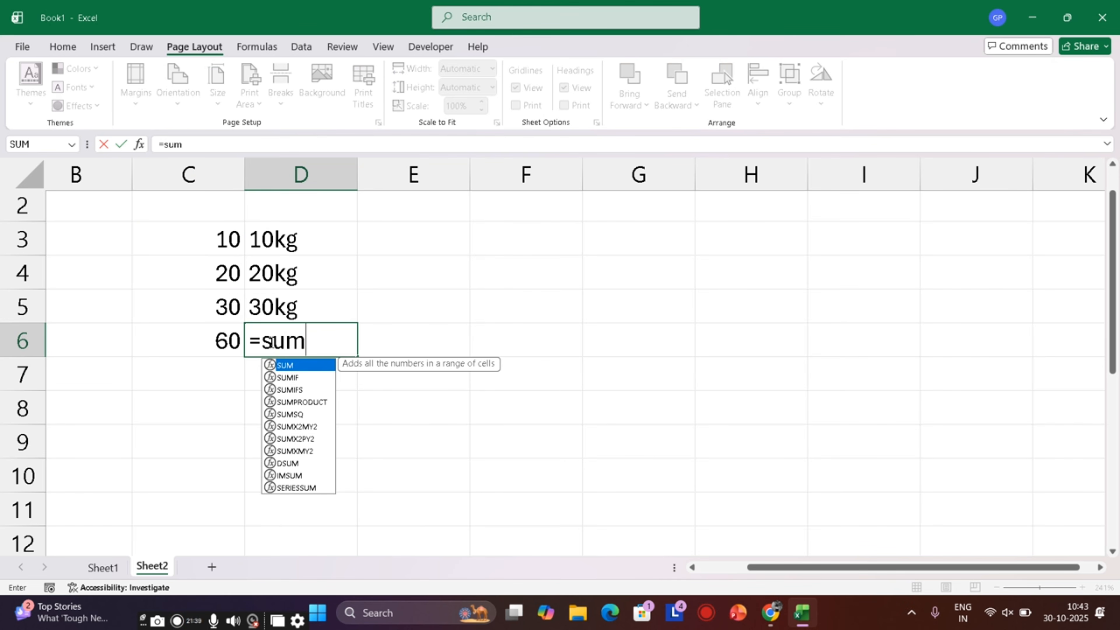
pyautogui.press('Tab')
pyautogui.moveTo(324, 238); pyautogui.dragTo(324, 317)
pyautogui.write(')')
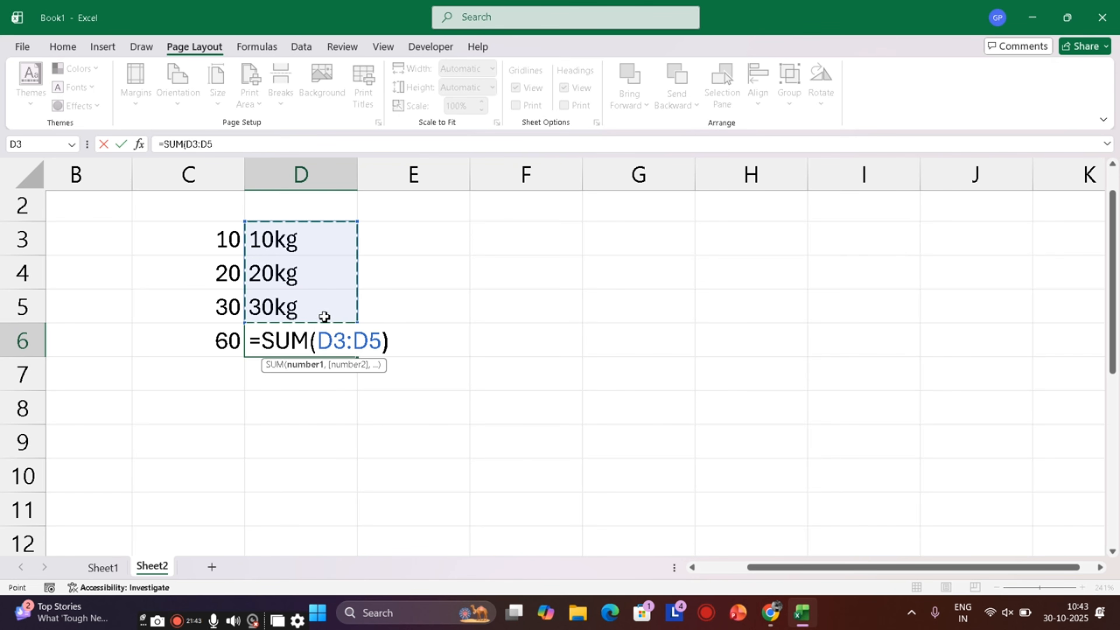
pyautogui.press('Return')
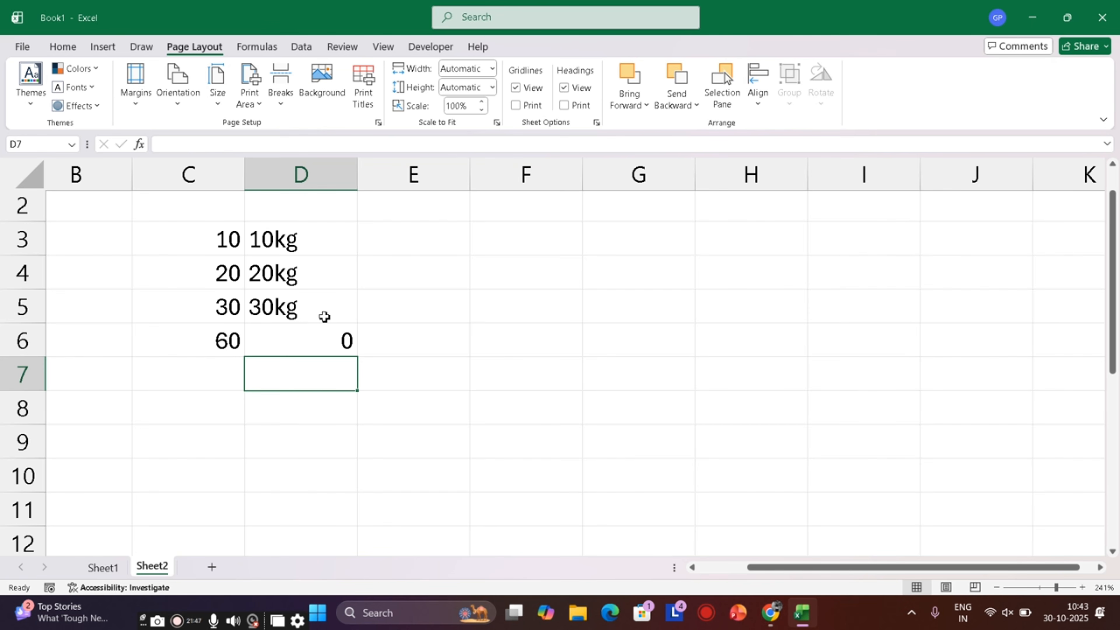
# - Clear the contents of D3:D5 and apply the custom number format General "KG" to those cells
pyautogui.moveTo(315, 243); pyautogui.dragTo(329, 307)
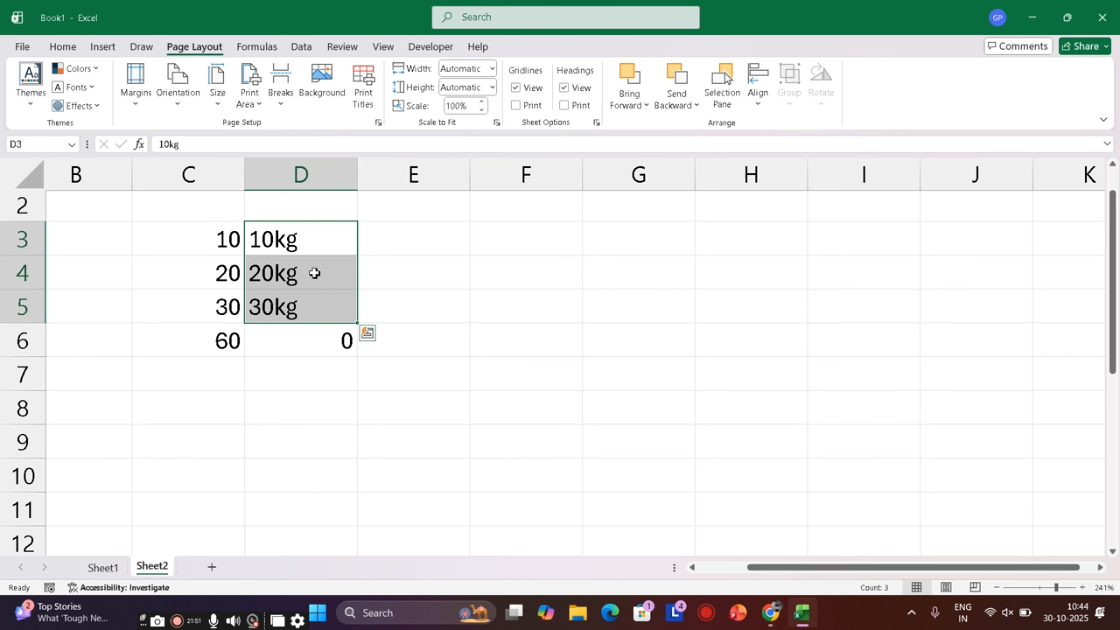
pyautogui.press('Delete')
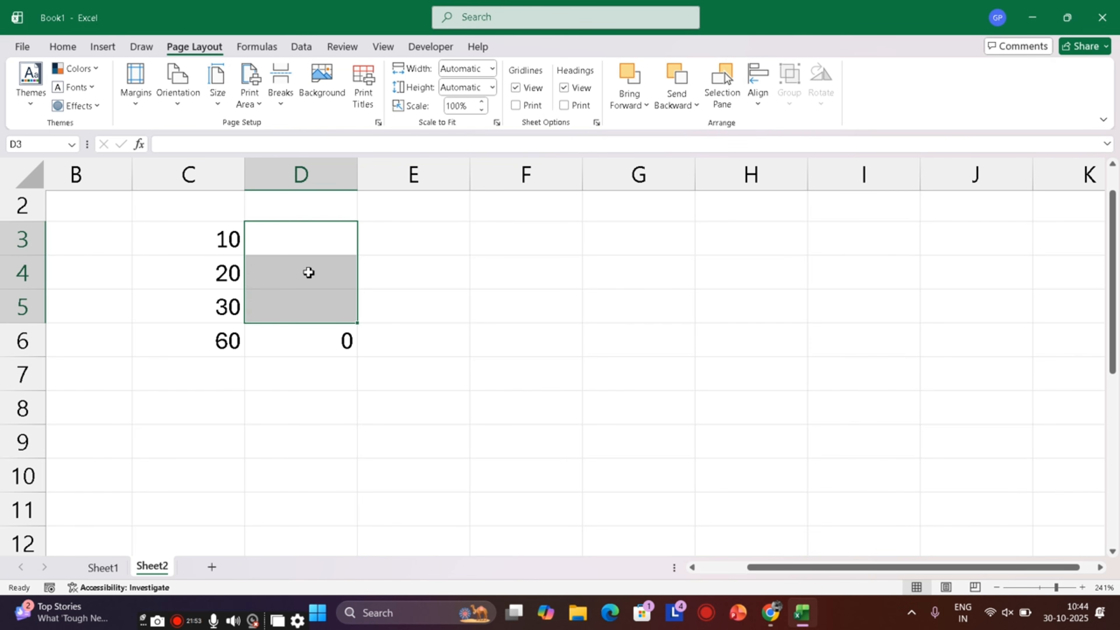
pyautogui.moveTo(305, 235); pyautogui.dragTo(309, 312)
pyautogui.click(66, 46)
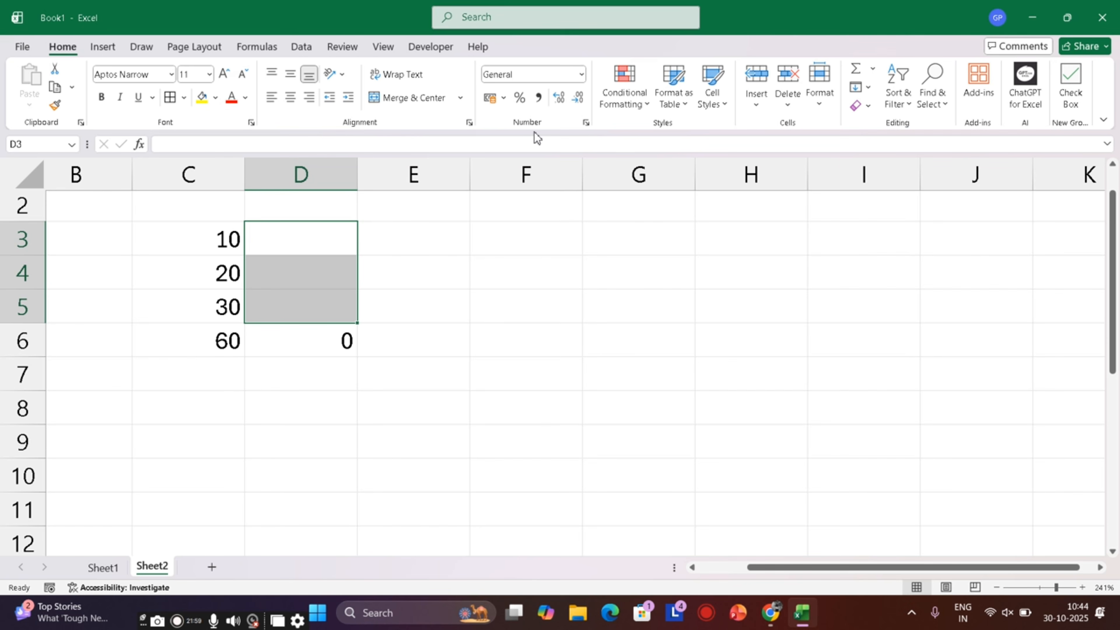
pyautogui.click(586, 125)
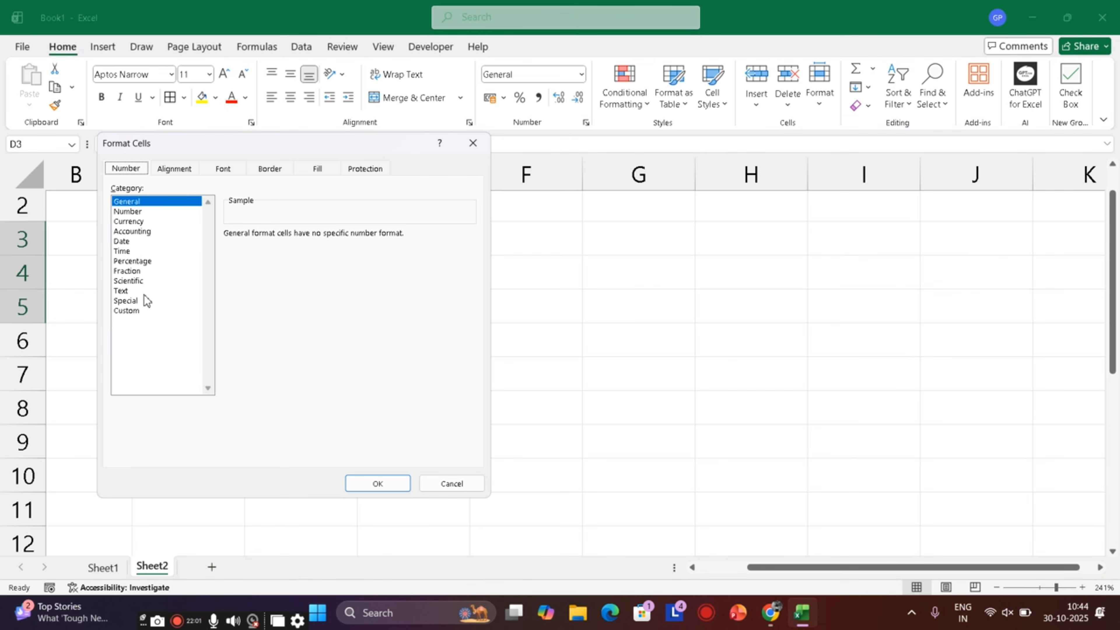
pyautogui.click(148, 312)
pyautogui.click(275, 248)
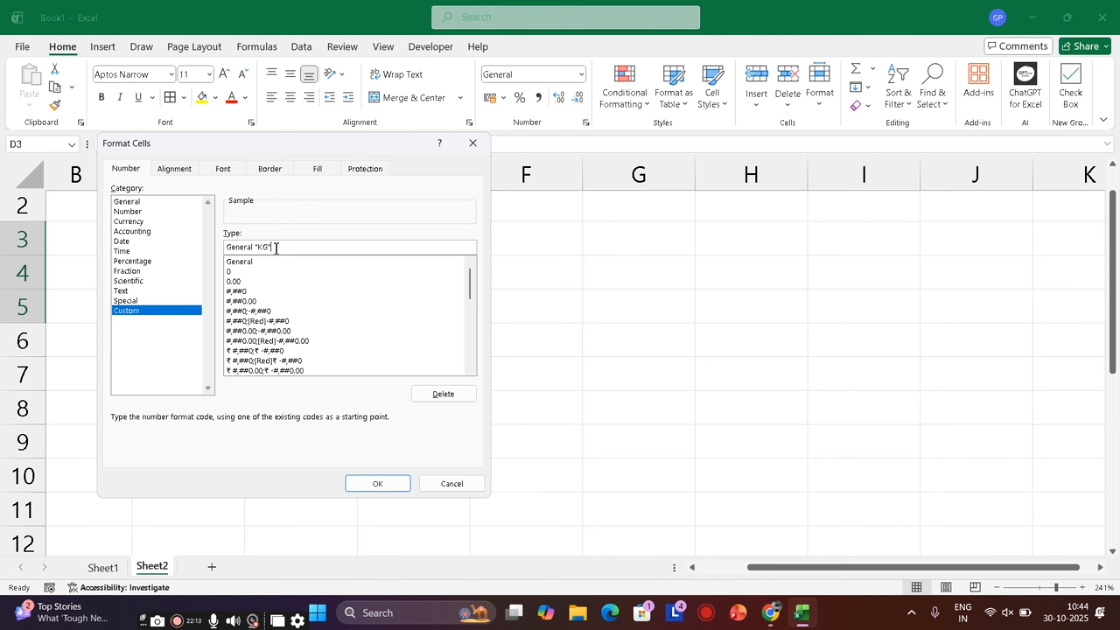
pyautogui.press('Return')
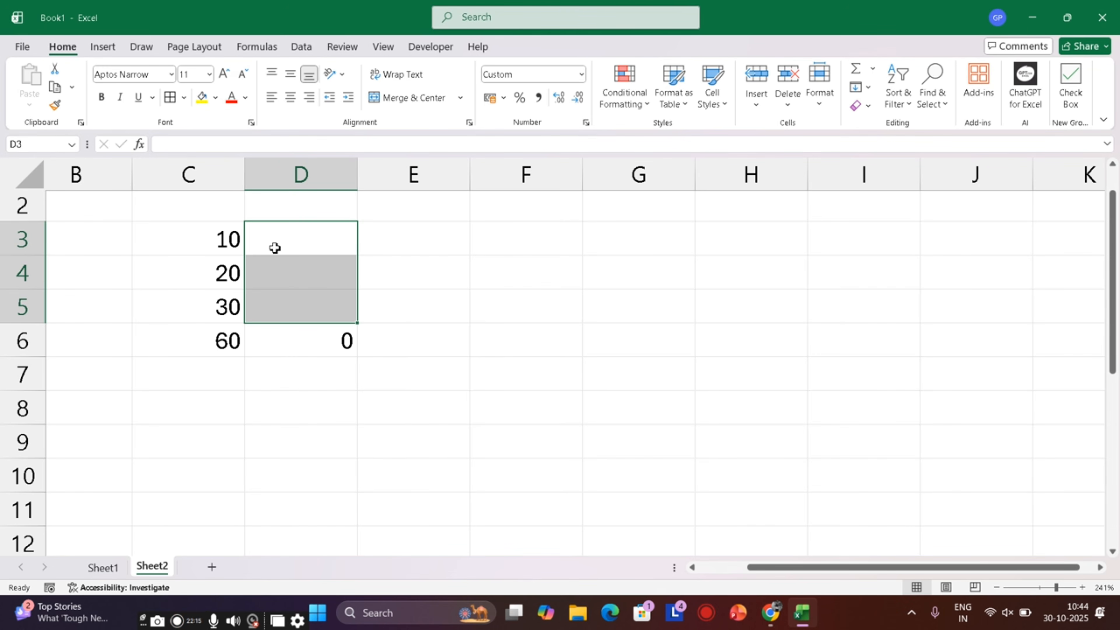
# - Enter the numbers 20, 52 and 60 in cells D3 to D5 and compare the totals in C6 and D6
pyautogui.click(275, 248)
pyautogui.write('20')
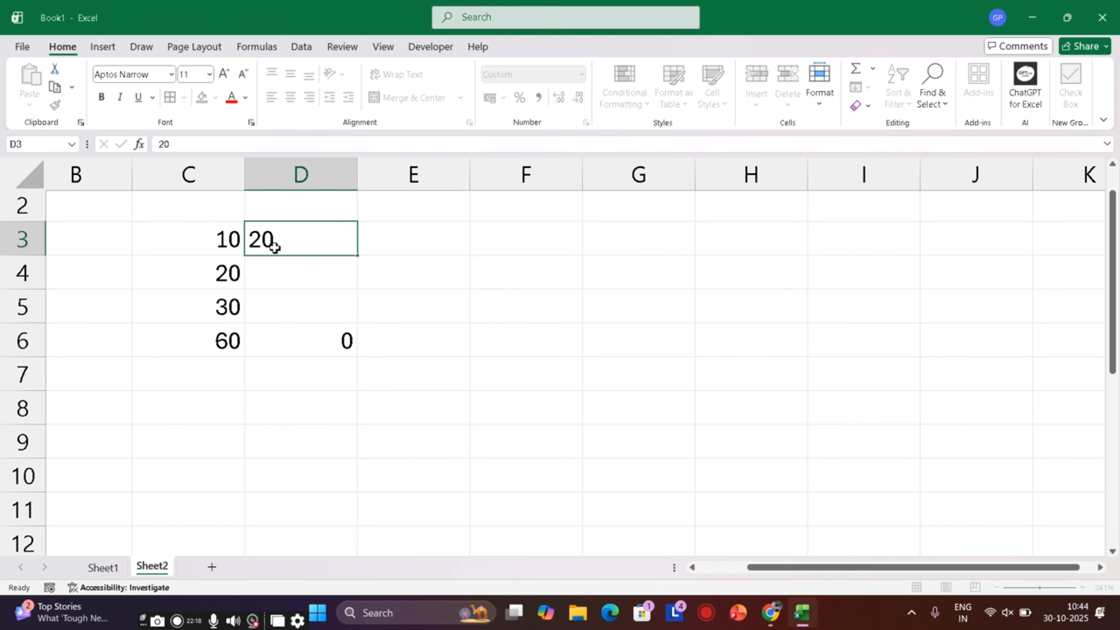
pyautogui.press('Return')
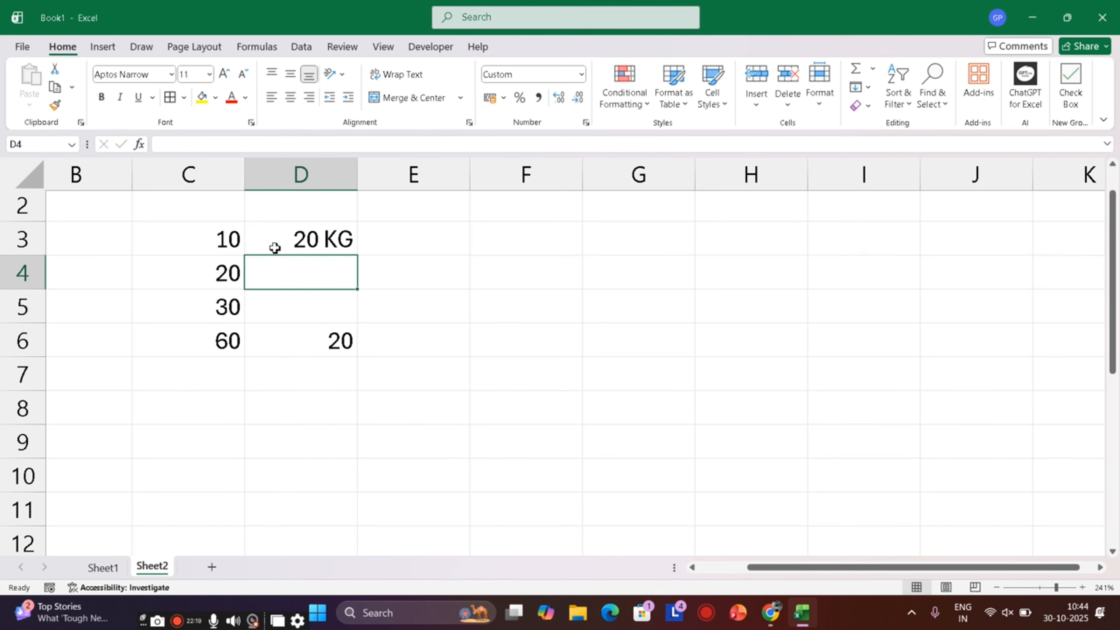
pyautogui.write('52')
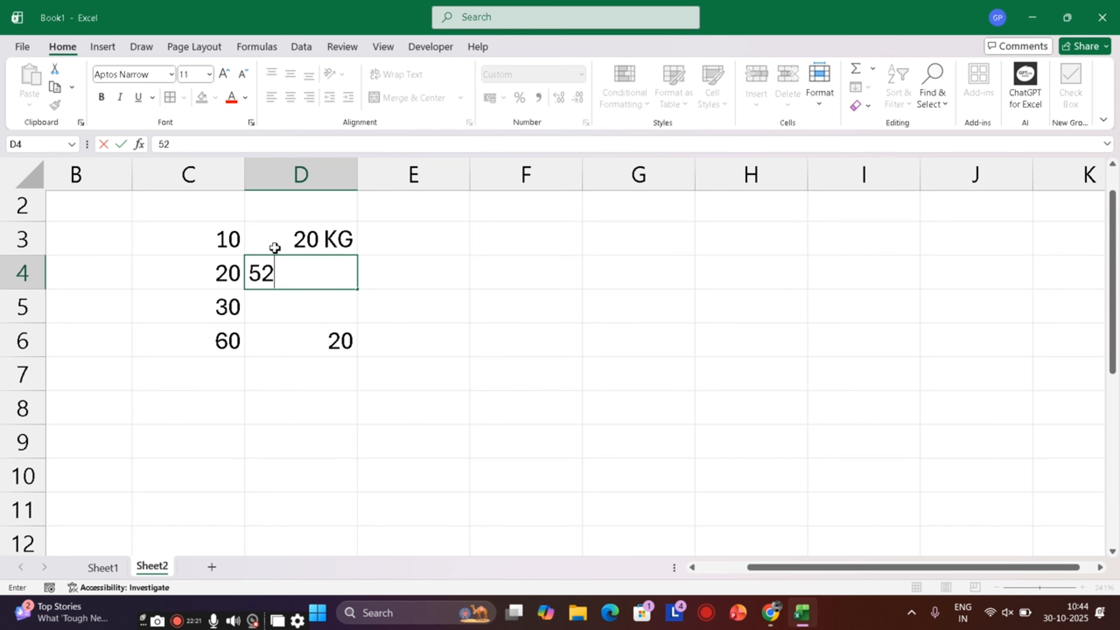
pyautogui.press('Return')
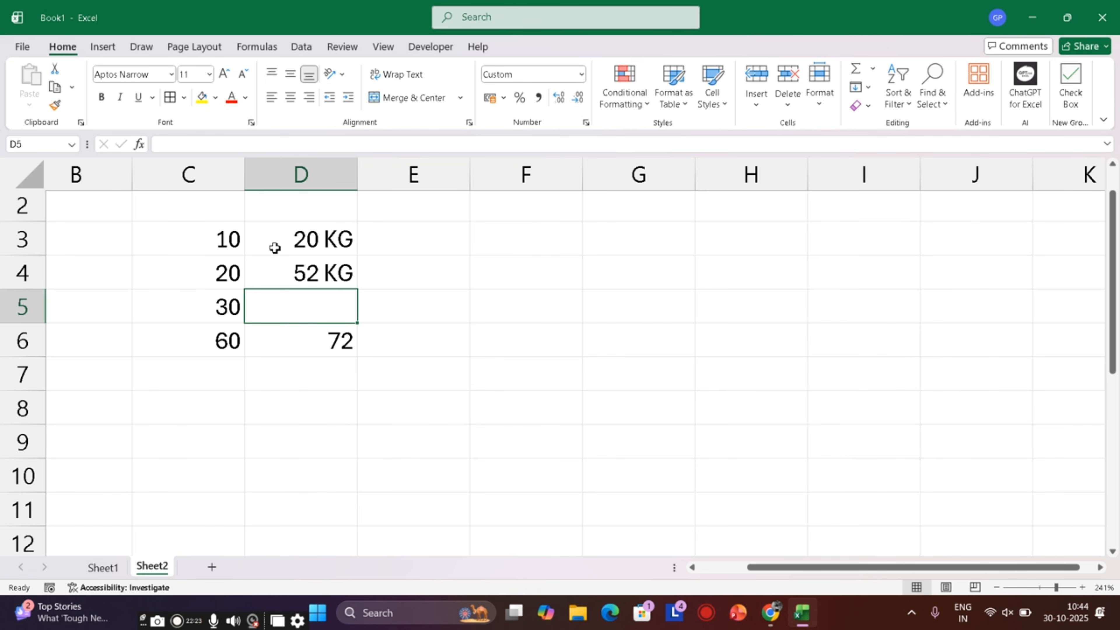
pyautogui.write('60')
pyautogui.press('Return')
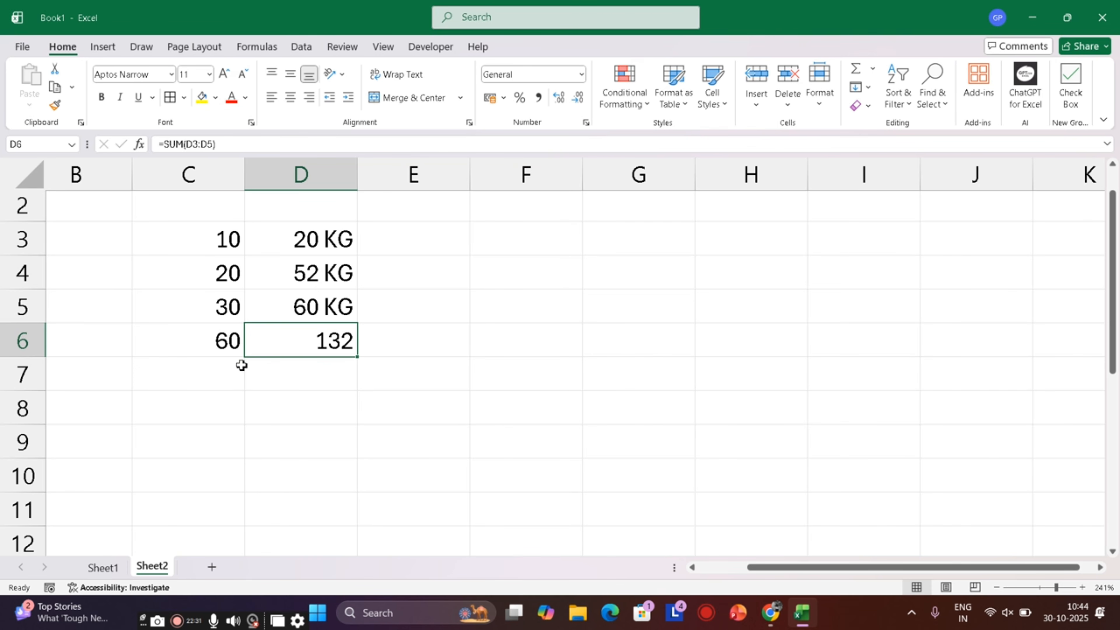
pyautogui.moveTo(189, 343); pyautogui.dragTo(287, 342)
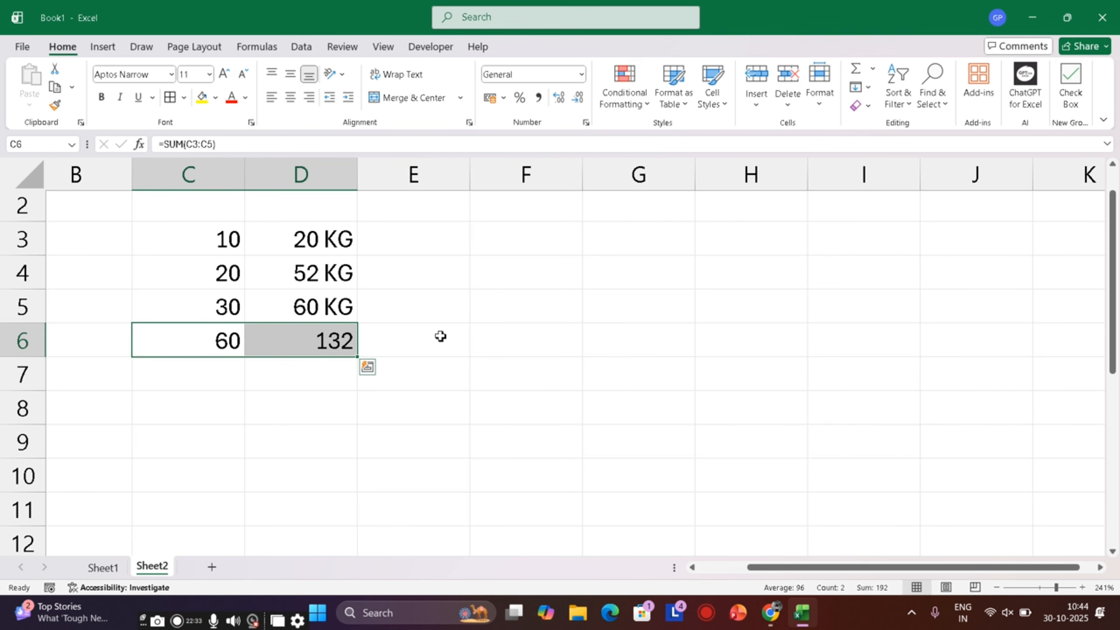
pyautogui.click(429, 335)
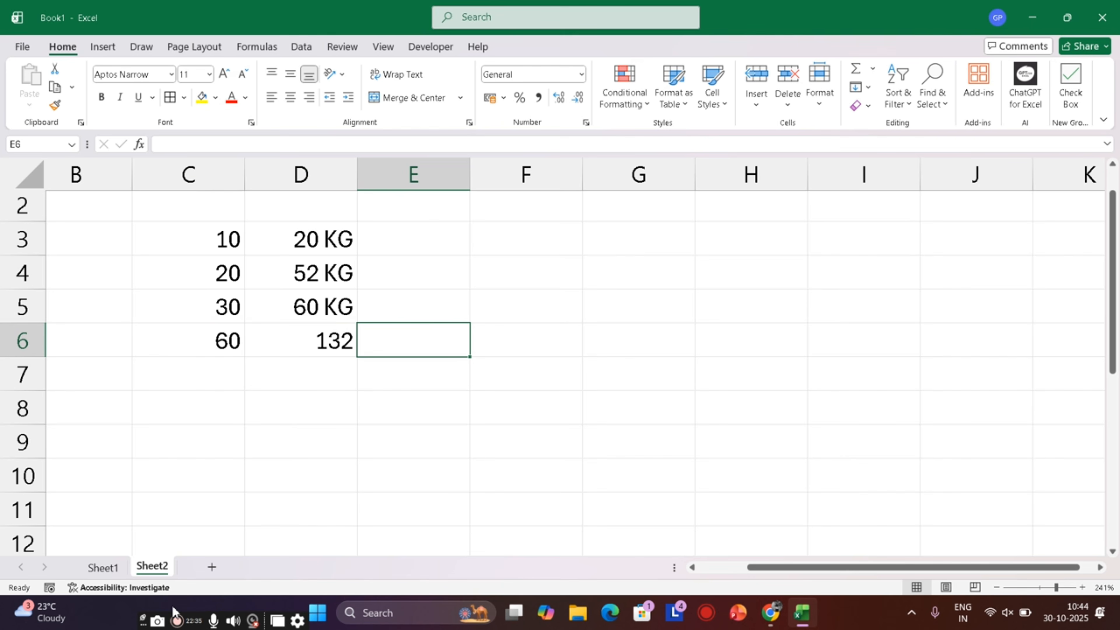